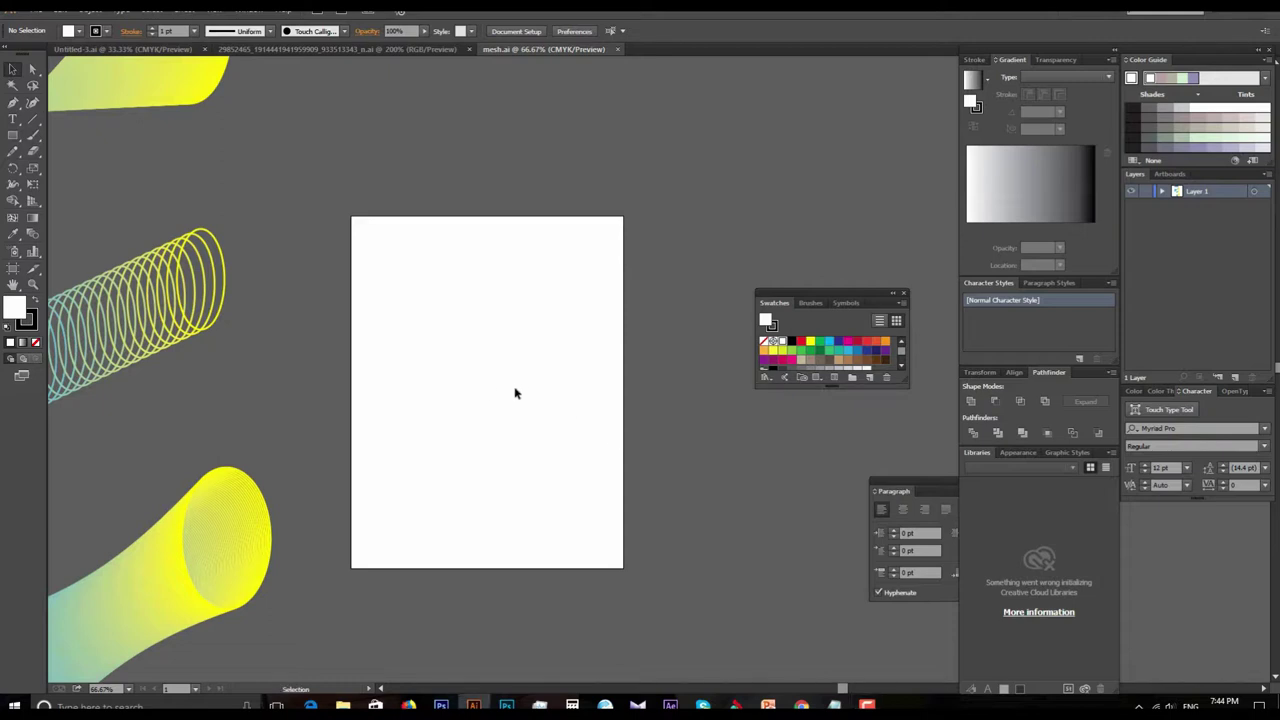
# Draw a three-anchor wavy open path across the upper artboard with the Pen tool.
pyautogui.moveTo(471, 366); pyautogui.dragTo(556, 388)
pyautogui.hotkey('ctrl', '-')
pyautogui.moveTo(623, 363)
pyautogui.mouseDown()
pyautogui.moveTo(560, 346)
pyautogui.moveTo(528, 318)
pyautogui.mouseUp()
pyautogui.hotkey('ctrl', '-')
pyautogui.hotkey('ctrl', '-')
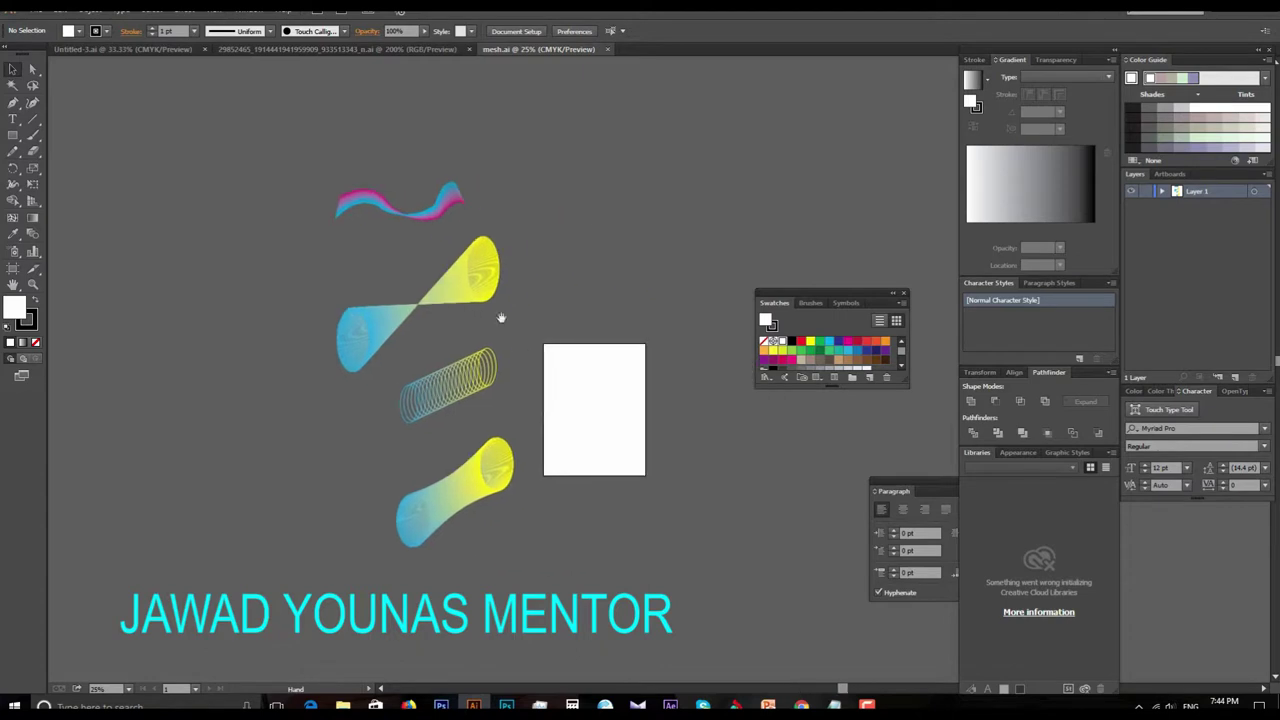
pyautogui.hotkey('ctrl', '+')
pyautogui.hotkey('ctrl', '+')
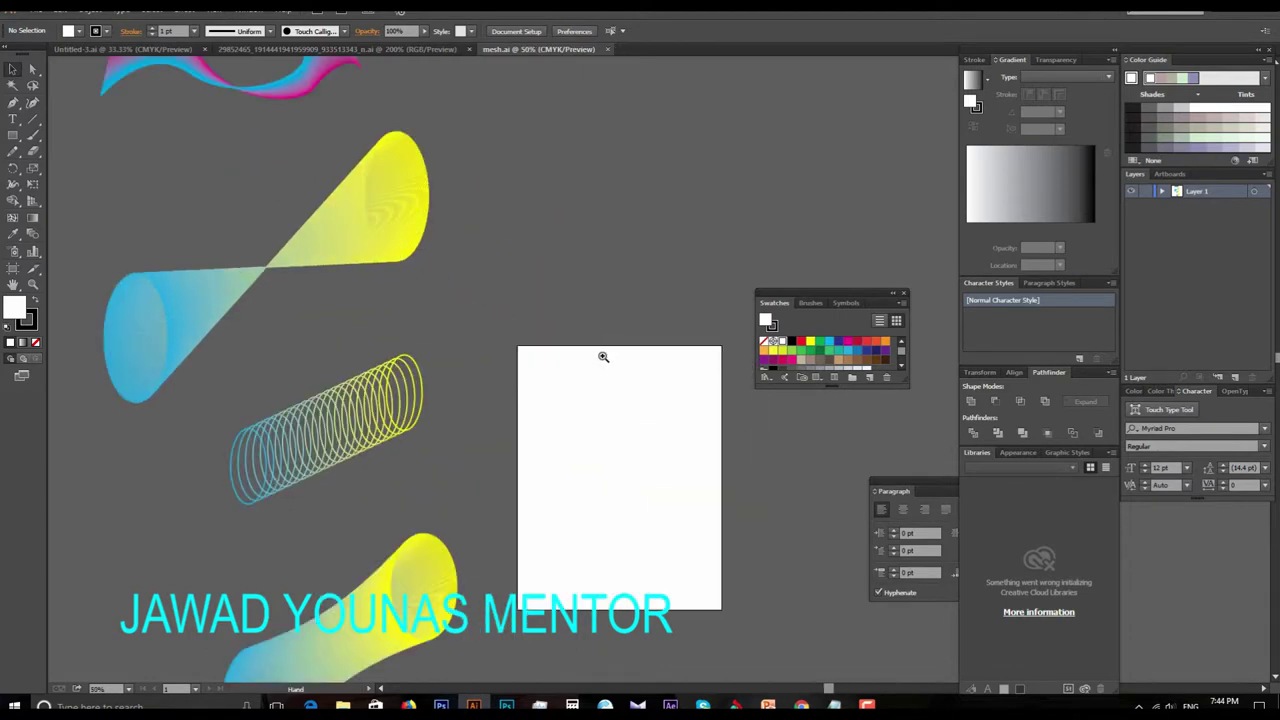
pyautogui.hotkey('ctrl', '+')
pyautogui.hotkey('ctrl', '+')
pyautogui.hotkey('ctrl', '+')
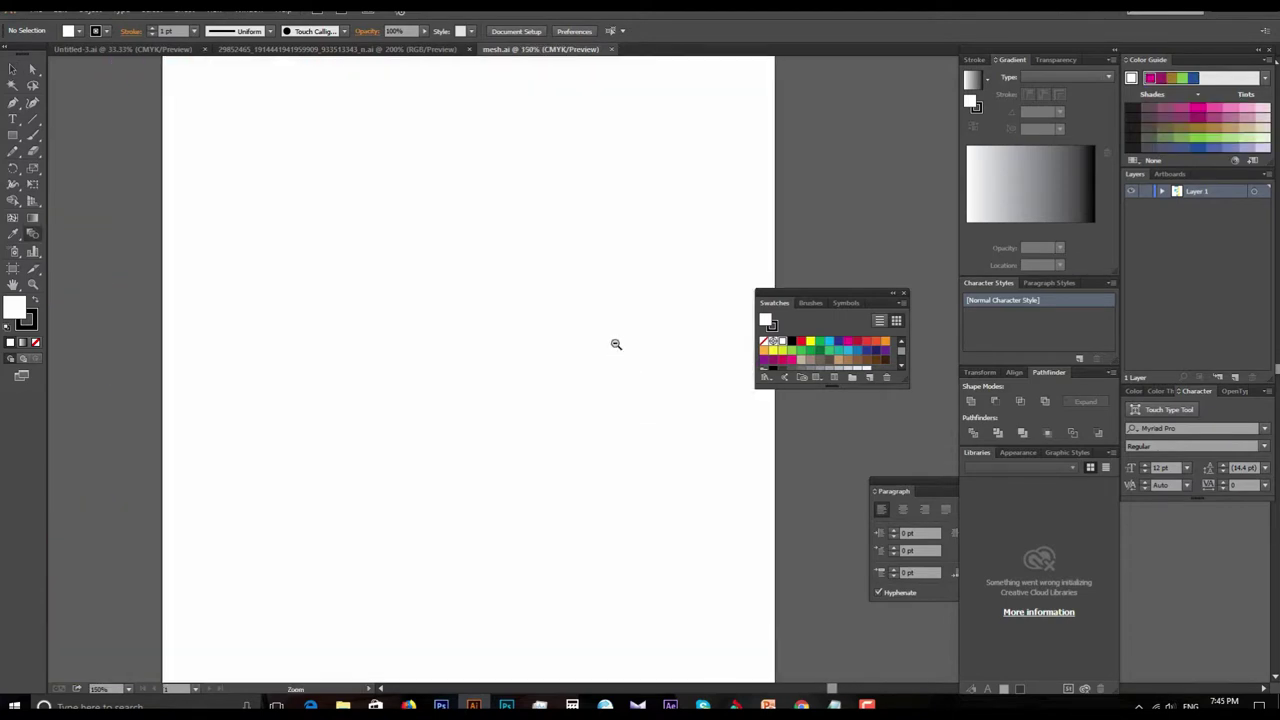
pyautogui.hotkey('ctrl', '-')
pyautogui.click(625, 359)
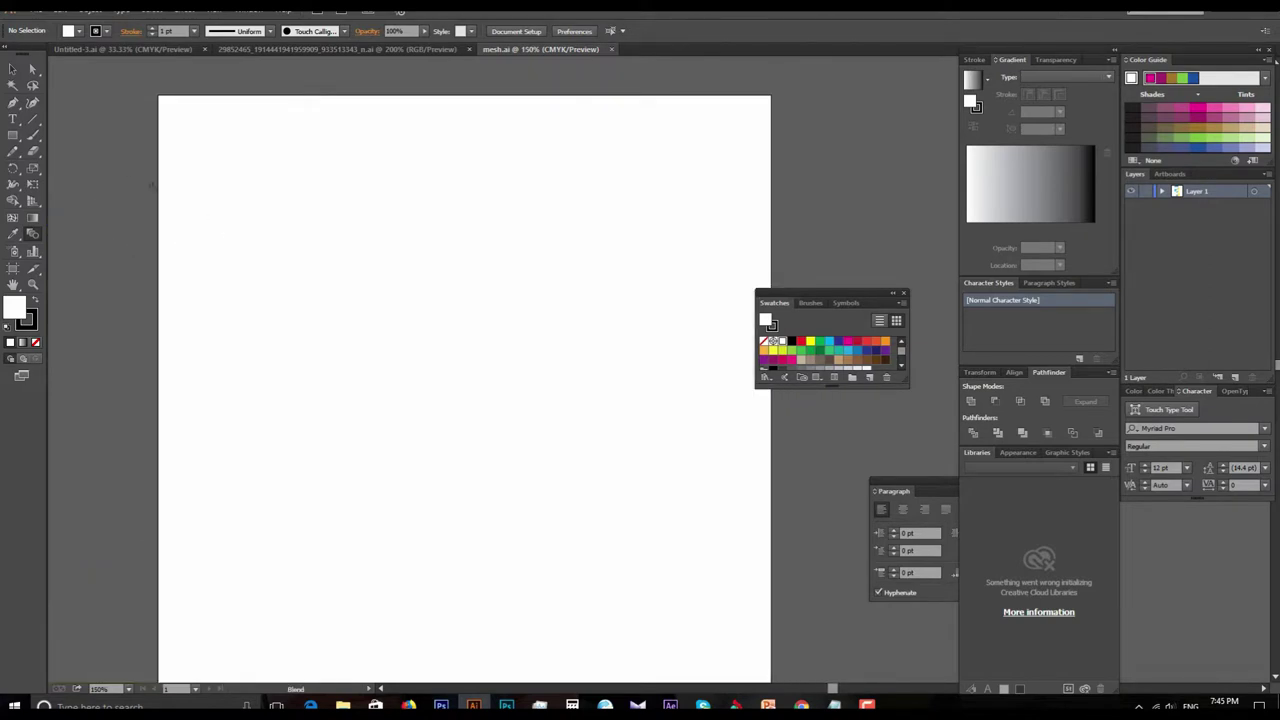
pyautogui.click(19, 104)
pyautogui.click(119, 193)
pyautogui.moveTo(355, 300)
pyautogui.mouseDown()
pyautogui.moveTo(417, 280)
pyautogui.moveTo(461, 243)
pyautogui.mouseUp()
pyautogui.moveTo(705, 270); pyautogui.dragTo(745, 326)
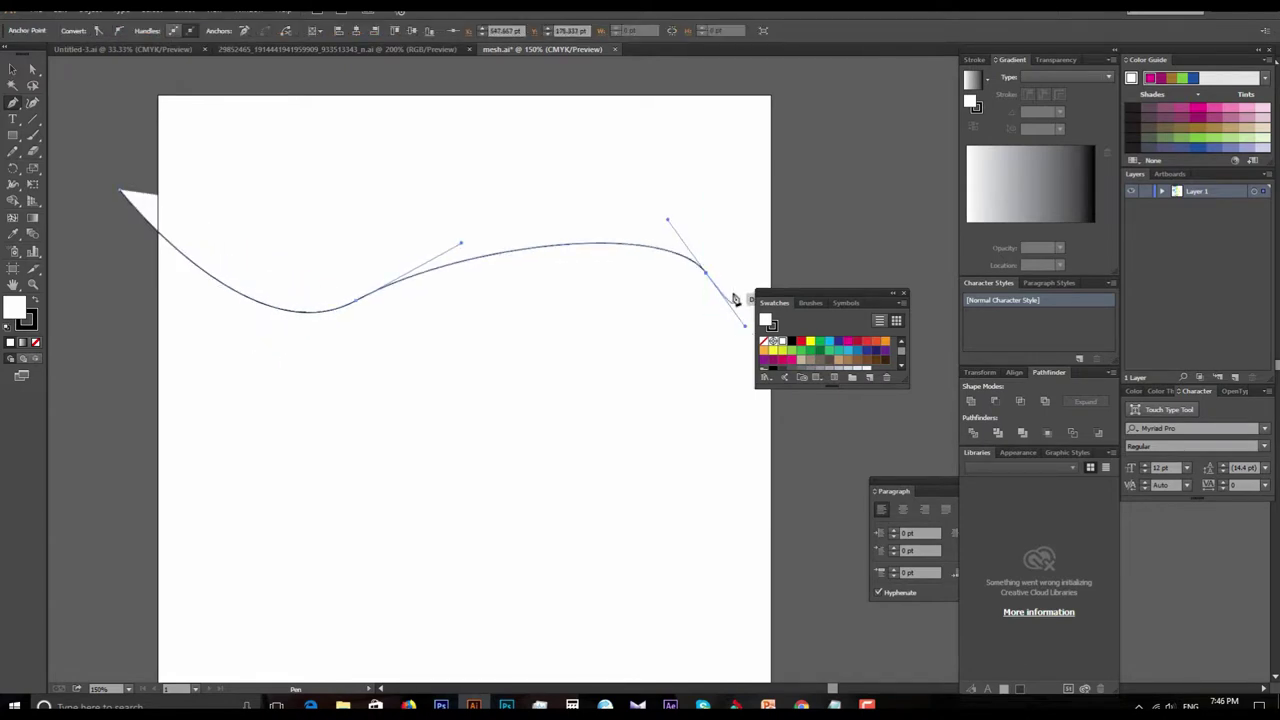
# Select the wavy curve and set its fill to None.
pyautogui.click(12, 69)
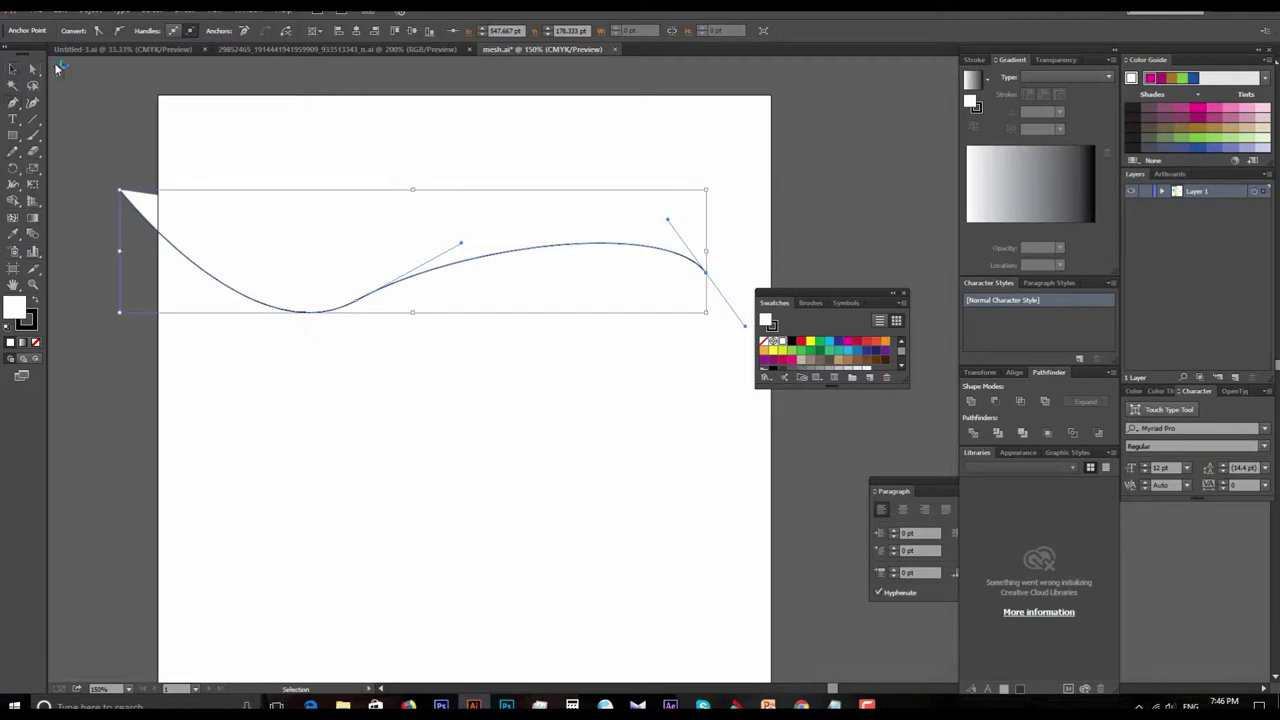
pyautogui.click(306, 228)
pyautogui.click(357, 300)
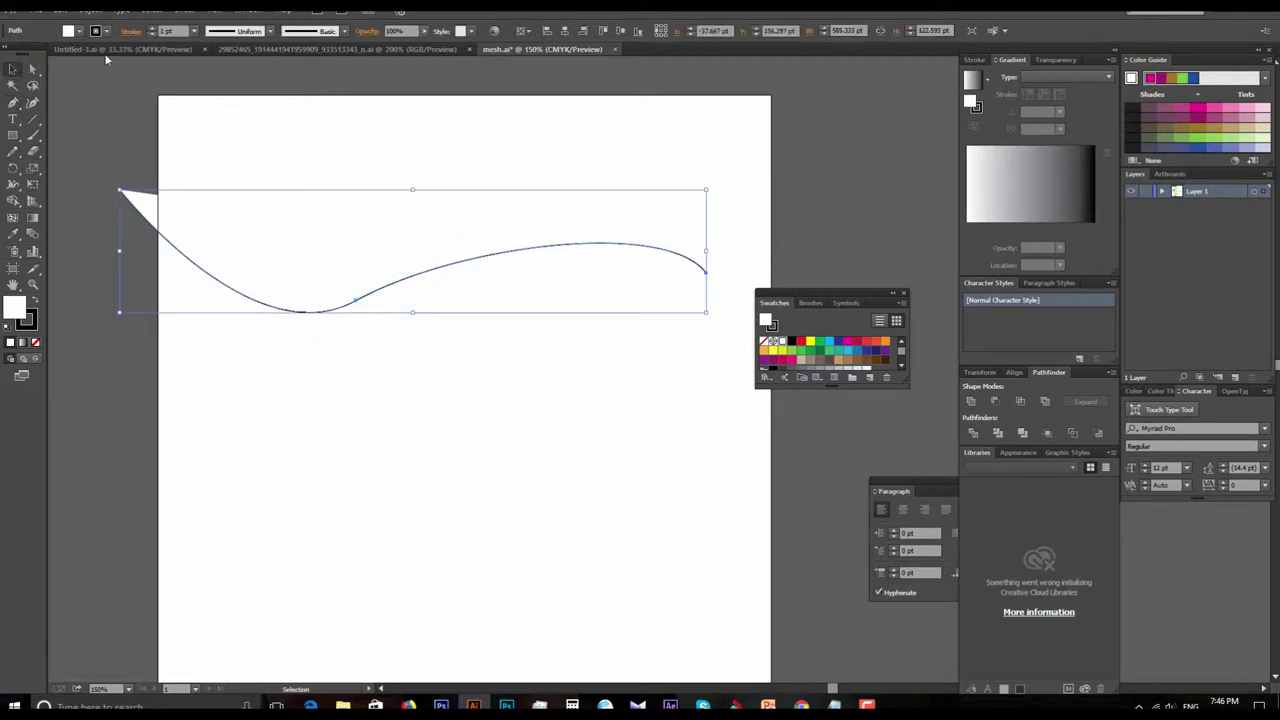
pyautogui.click(80, 36)
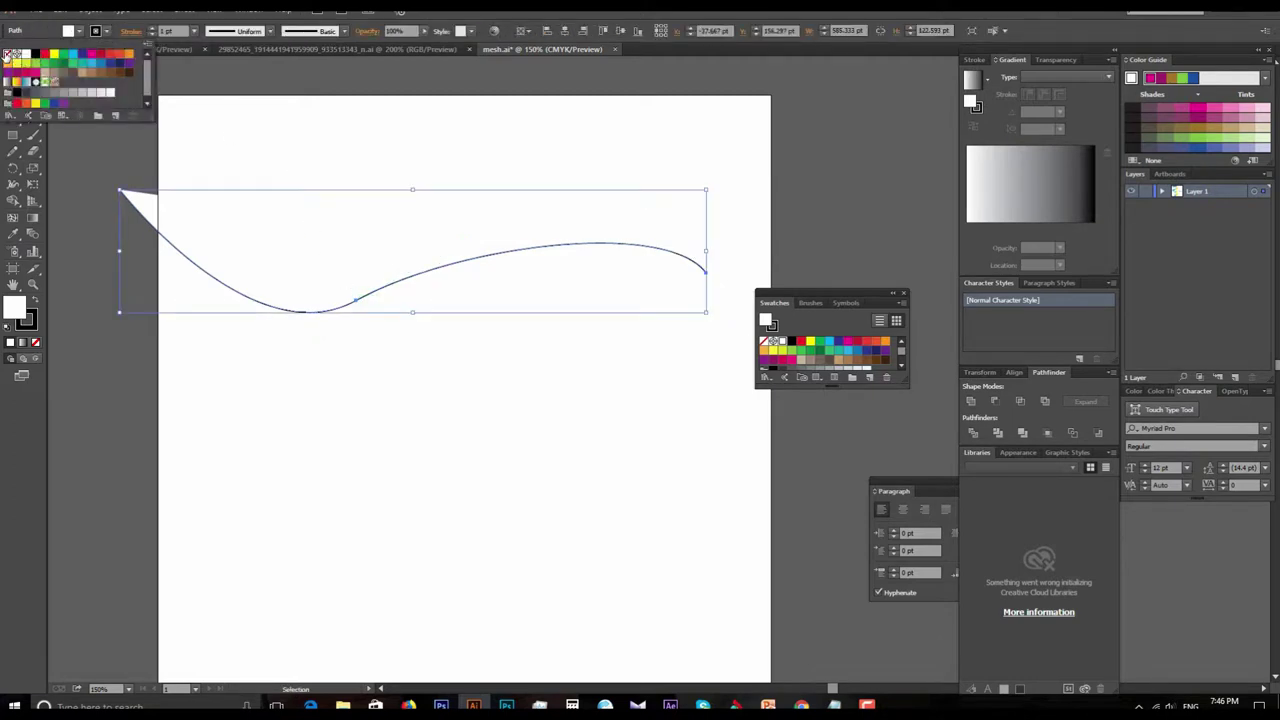
pyautogui.click(8, 53)
# Alt-drag a copy of the wave below the original and give the copy no fill.
pyautogui.moveTo(446, 272)
pyautogui.mouseDown()
pyautogui.moveTo(473, 271)
pyautogui.moveTo(479, 436)
pyautogui.mouseUp()
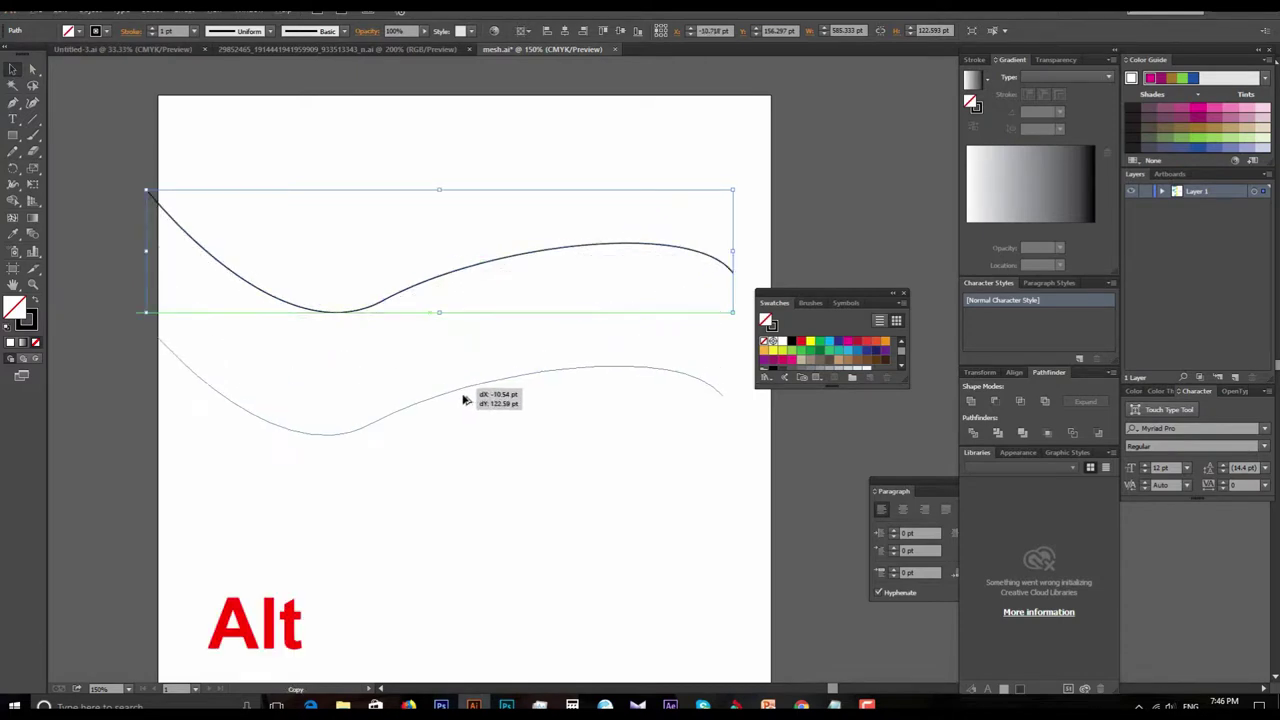
pyautogui.click(634, 549)
pyautogui.moveTo(651, 482)
pyautogui.mouseDown()
pyautogui.moveTo(507, 265)
pyautogui.moveTo(657, 400)
pyautogui.mouseUp()
pyautogui.click(645, 420)
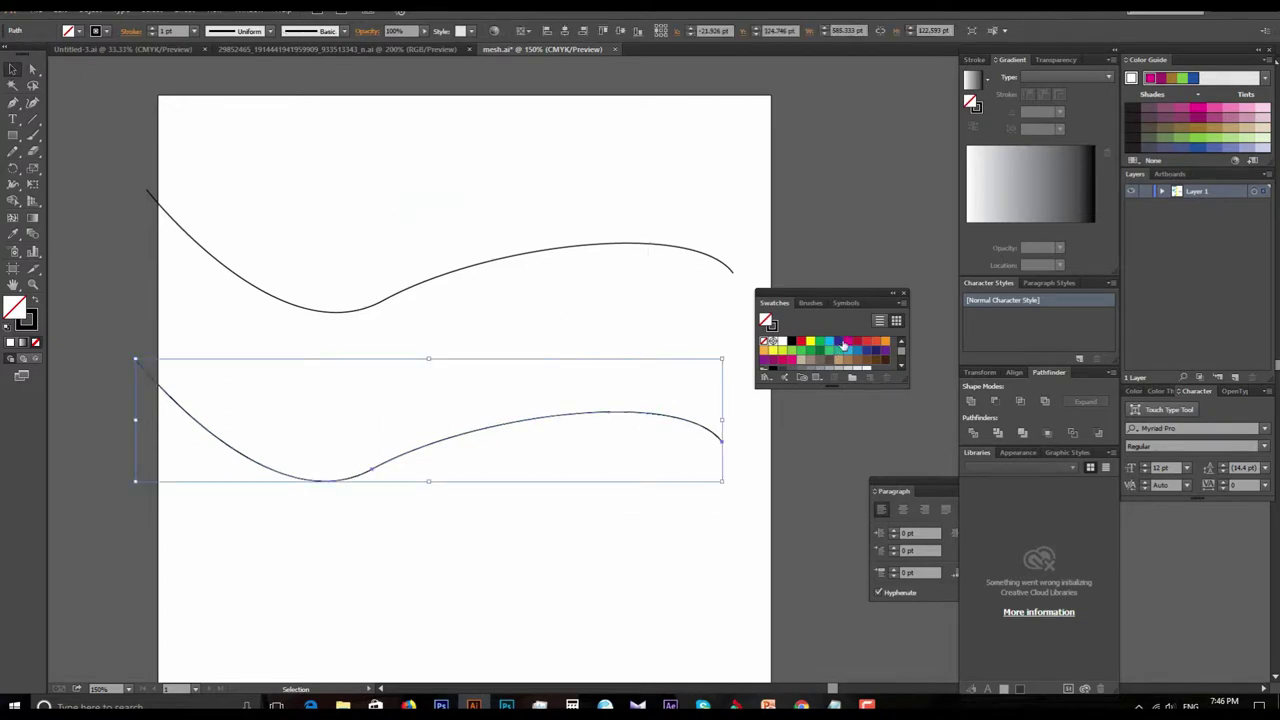
pyautogui.click(839, 342)
pyautogui.press('/')
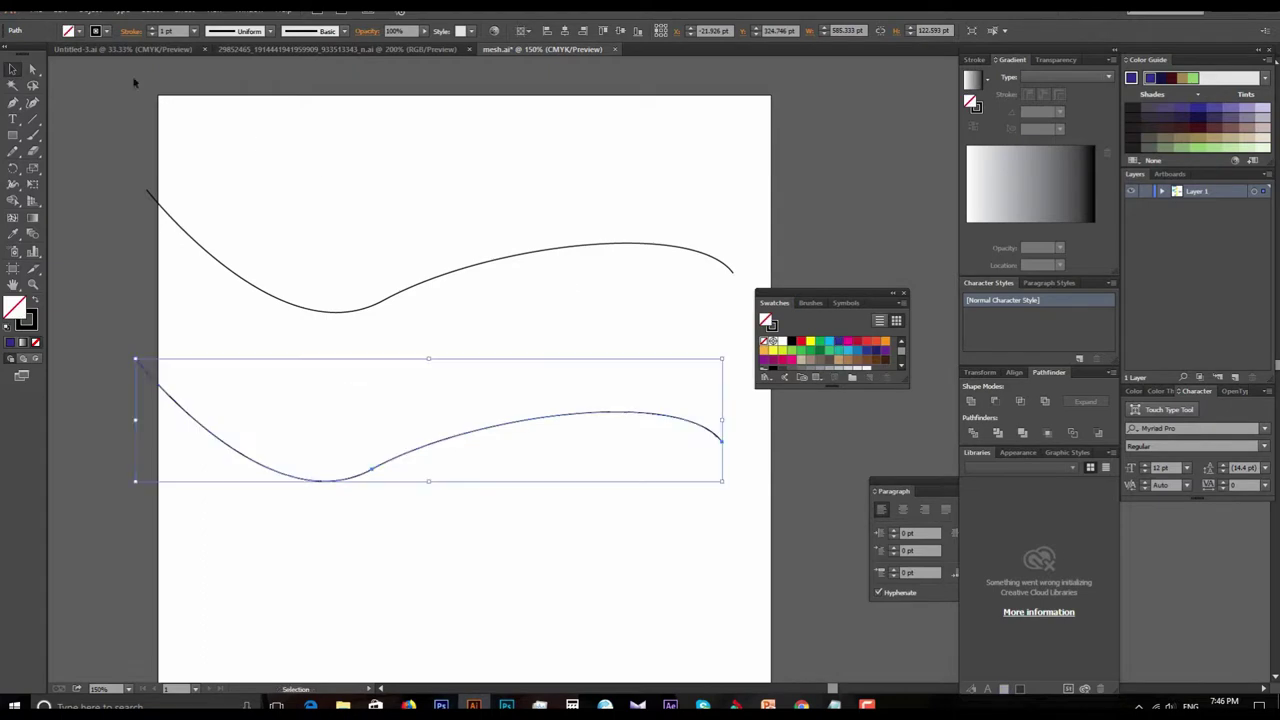
# Change the lower curve's stroke colour to yellow.
pyautogui.click(108, 32)
pyautogui.click(108, 65)
pyautogui.click(316, 315)
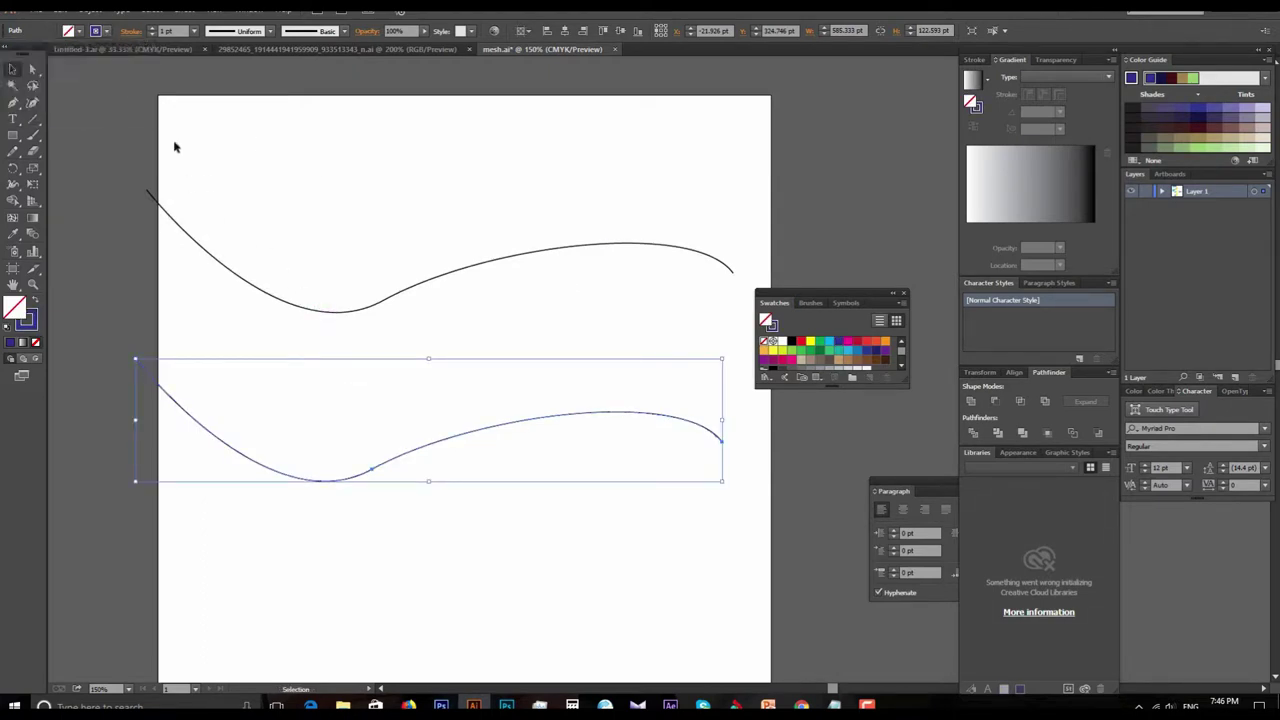
pyautogui.click(108, 32)
pyautogui.click(55, 60)
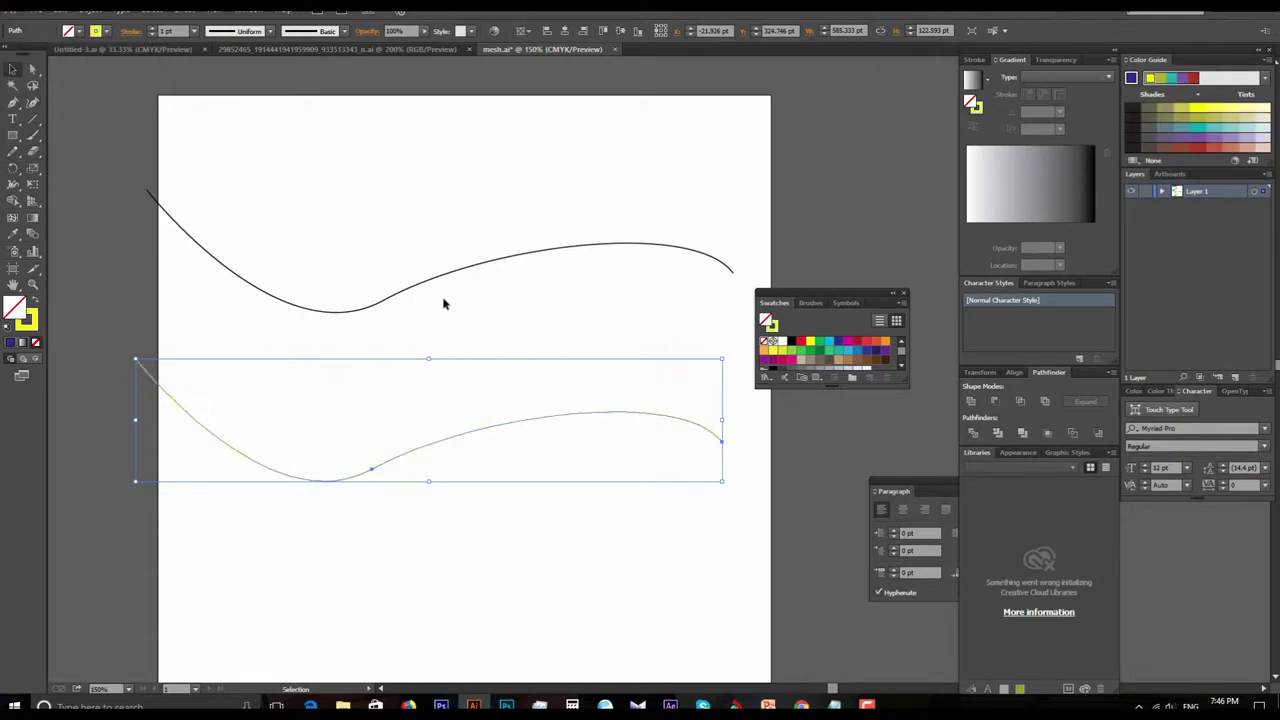
# Deselect, then marquee-select the lower and upper curves.
pyautogui.scroll(-1, 385, 249)
pyautogui.scroll(-2, 483, 286)
pyautogui.click(133, 271)
pyautogui.moveTo(176, 274); pyautogui.dragTo(366, 480)
pyautogui.moveTo(361, 194)
pyautogui.mouseDown()
pyautogui.moveTo(546, 507)
pyautogui.moveTo(546, 255)
pyautogui.mouseUp()
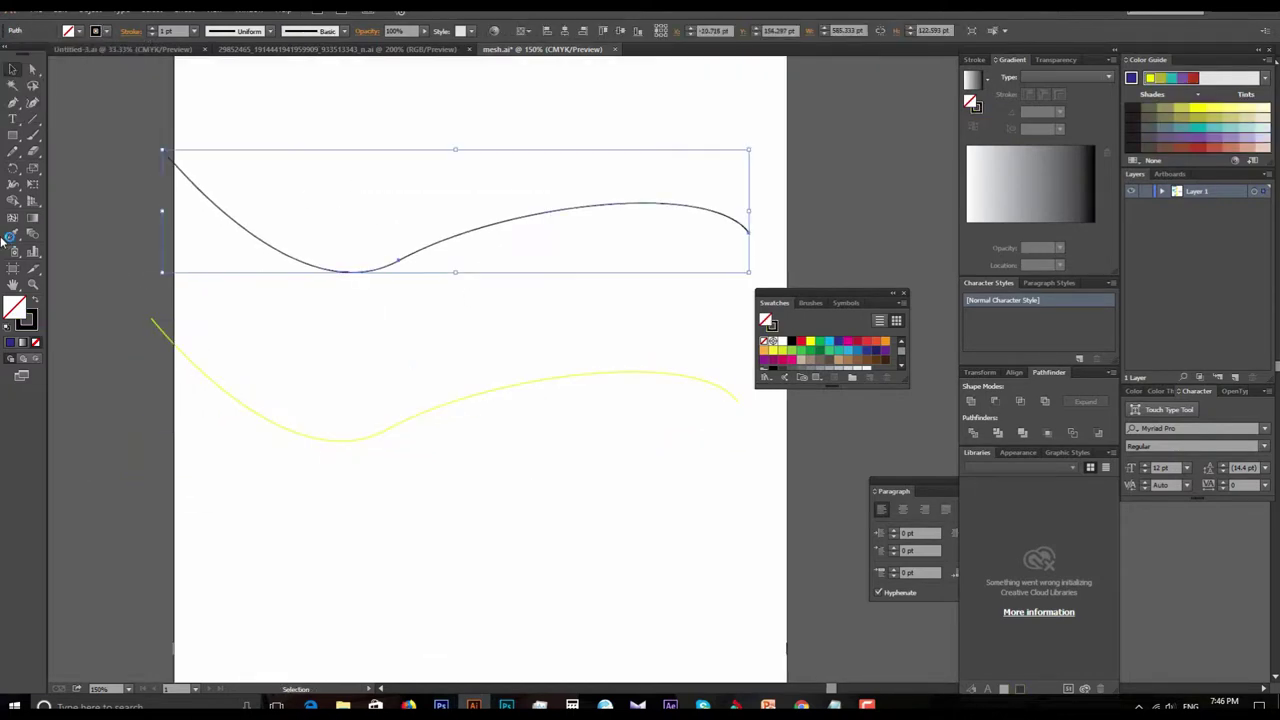
# Set Blend Options spacing to Smooth Color and zoom in on the curves.
pyautogui.doubleClick(33, 238)
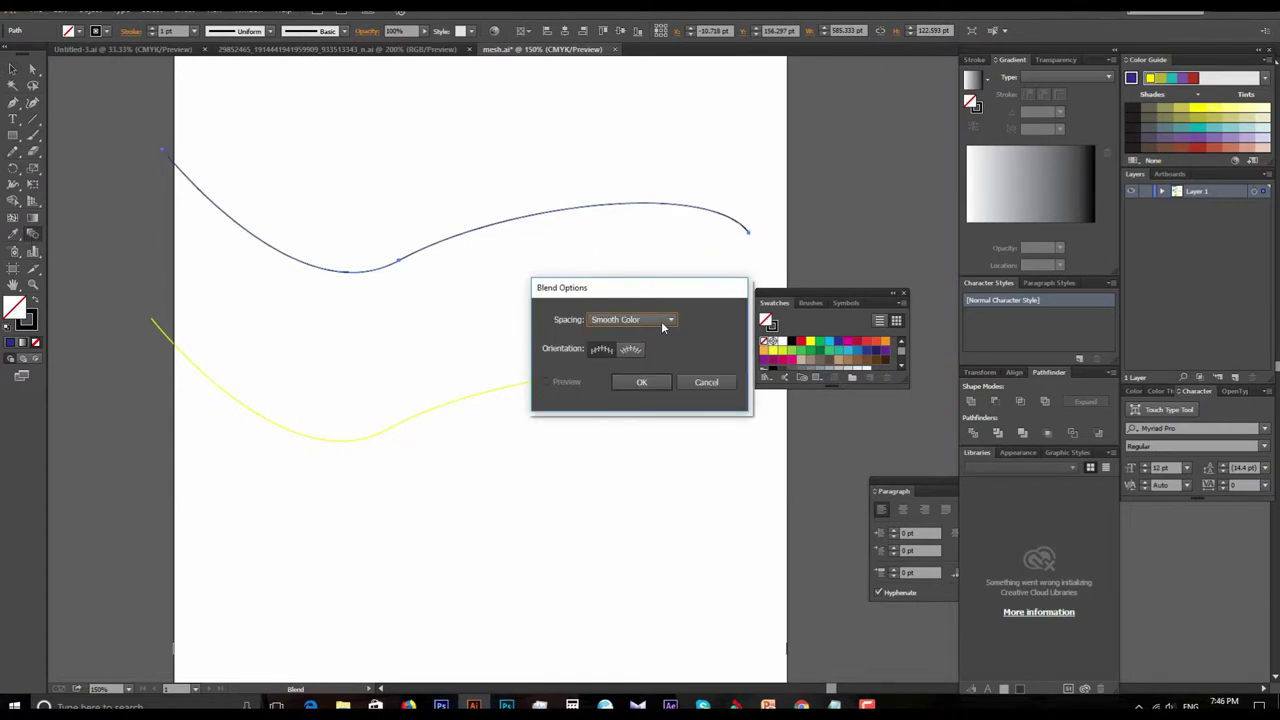
pyautogui.click(668, 322)
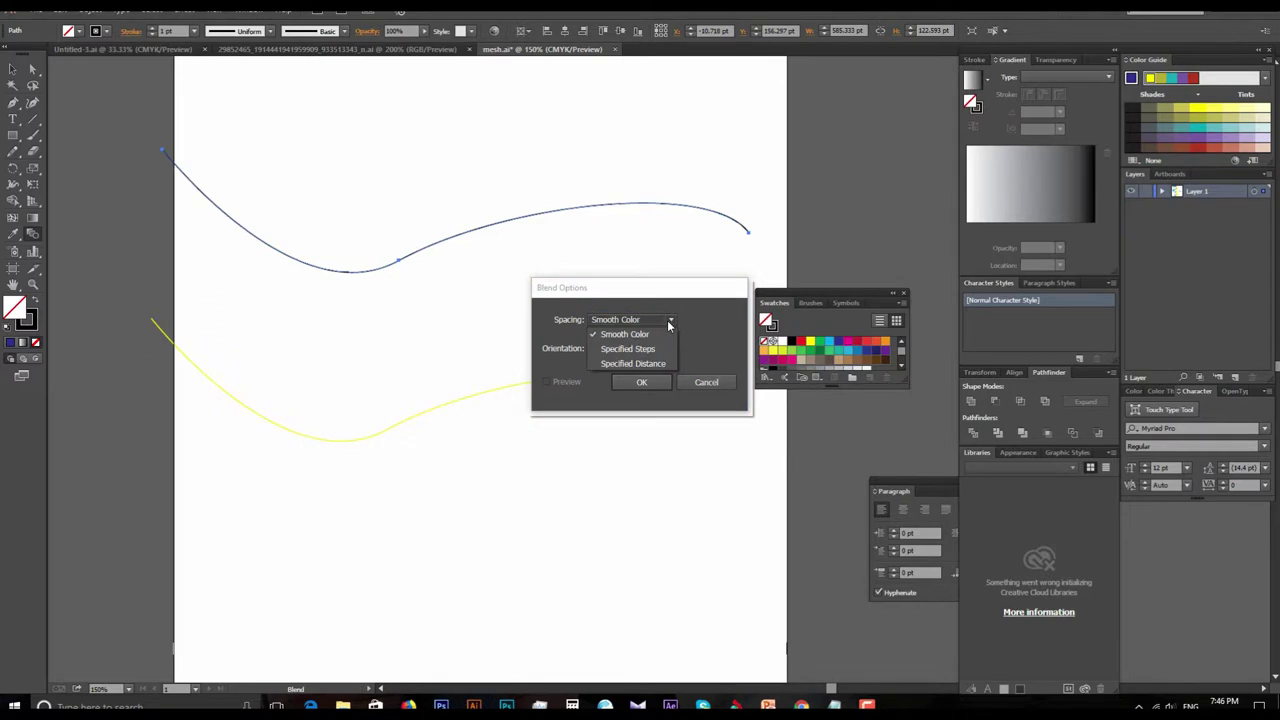
pyautogui.click(669, 322)
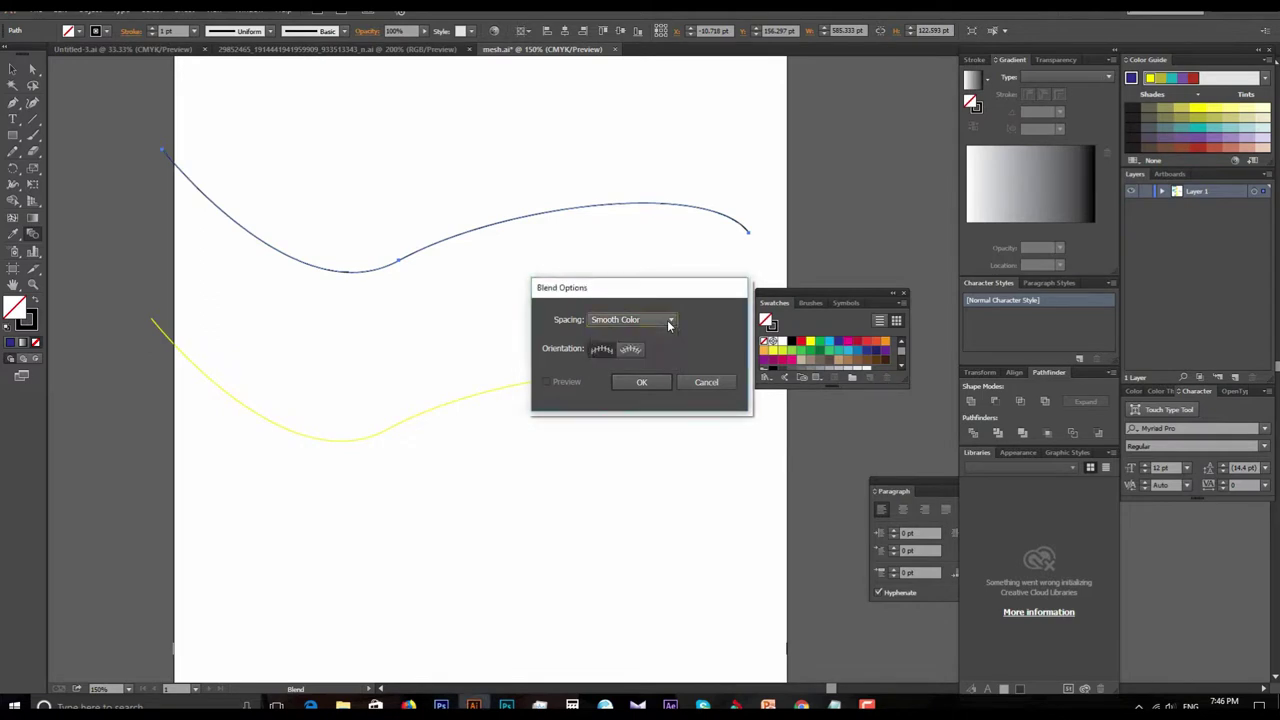
pyautogui.click(653, 384)
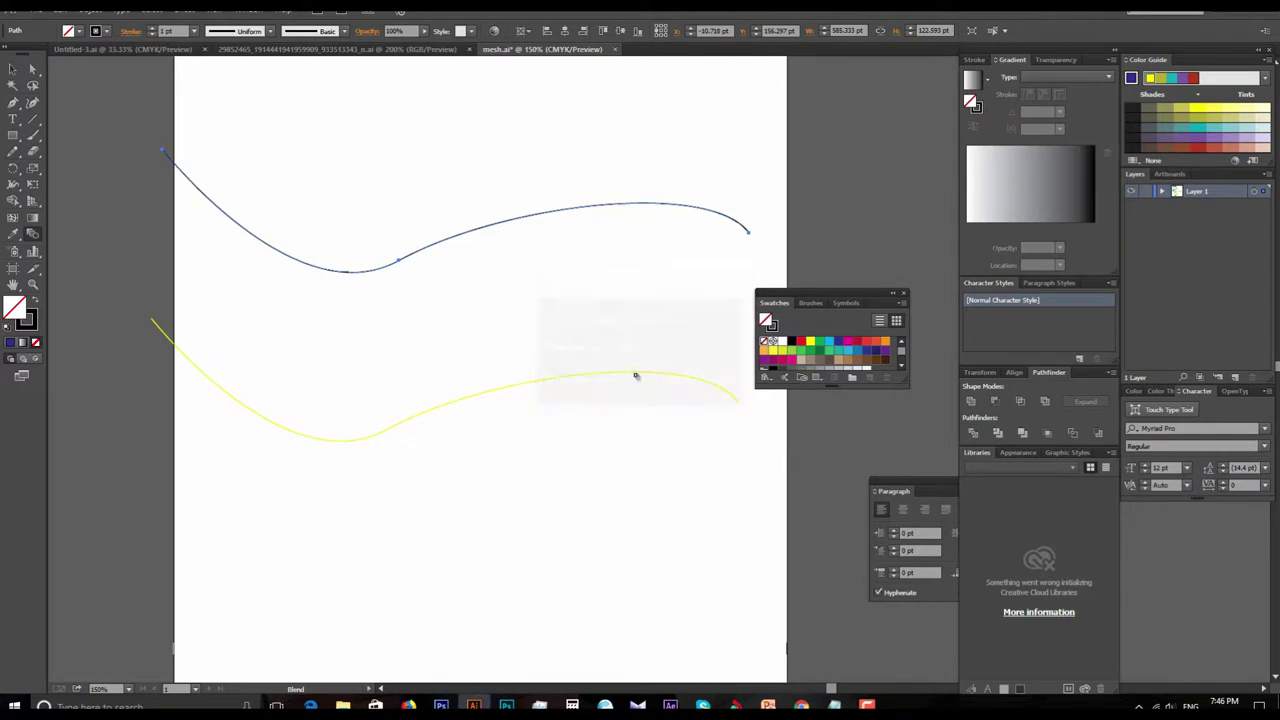
pyautogui.press('z')
pyautogui.click(371, 266)
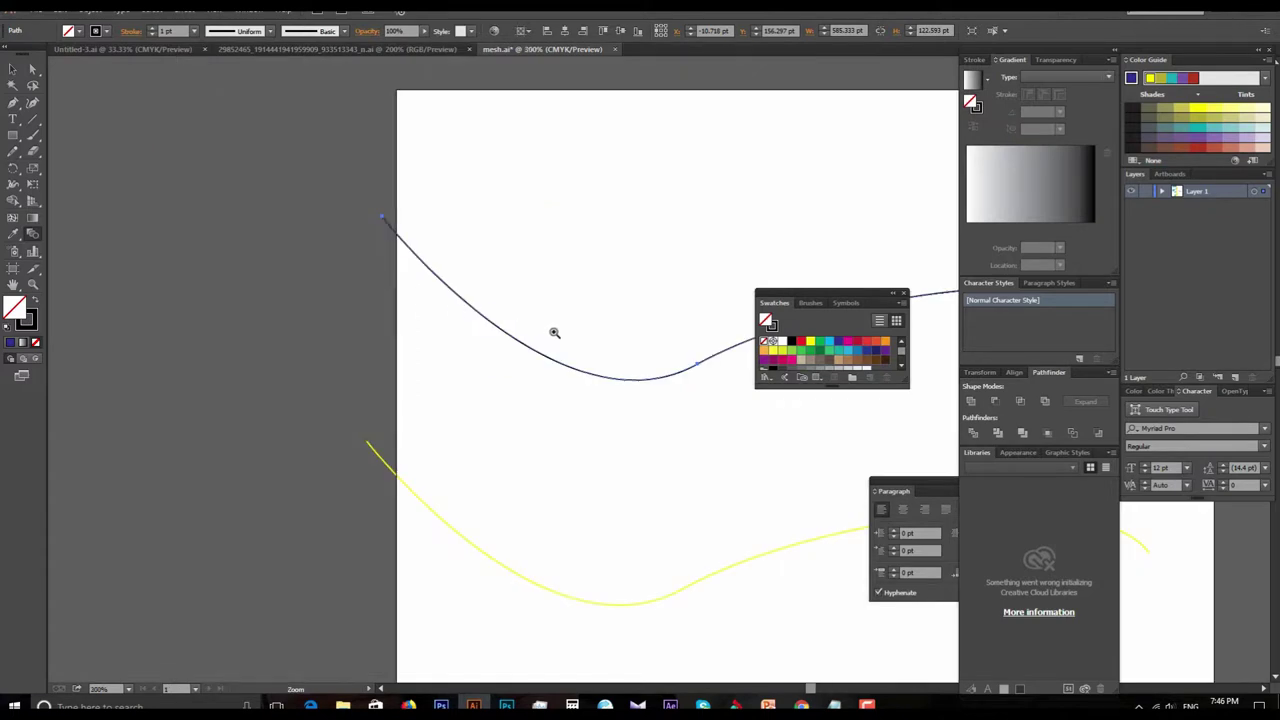
pyautogui.click(412, 240)
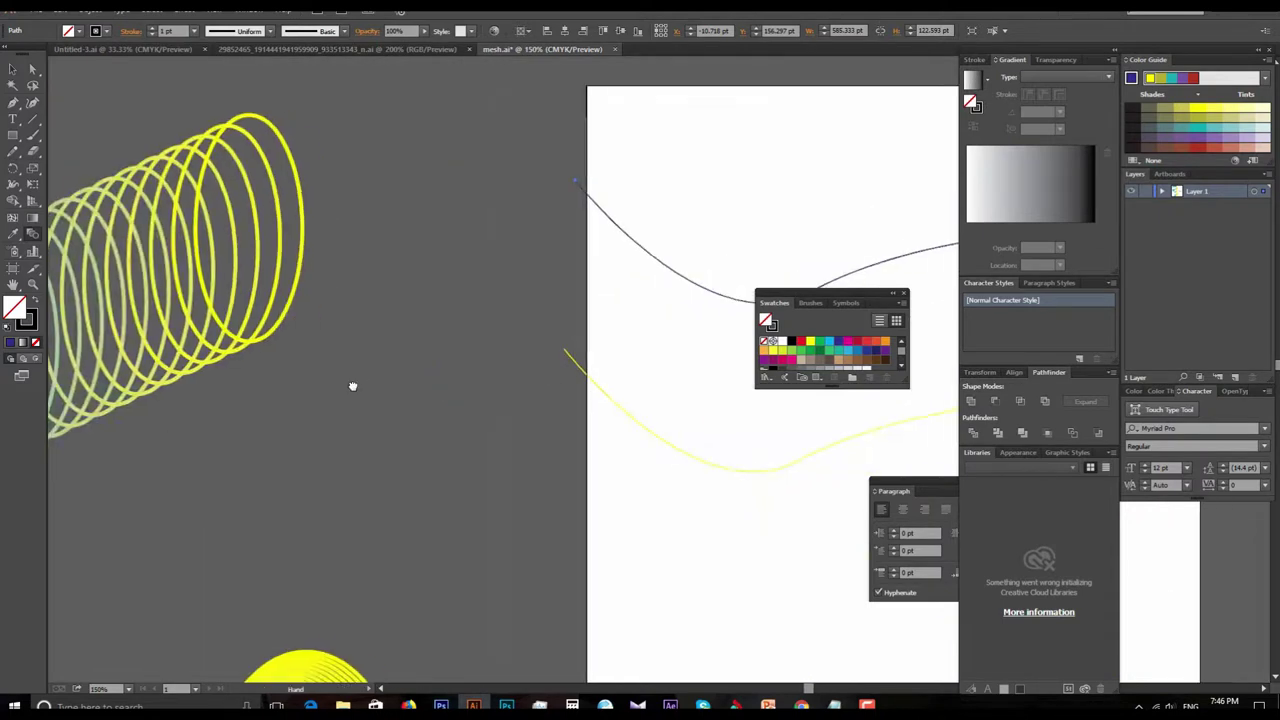
# Select both curves and reconfirm the Smooth Color blend options.
pyautogui.press('v')
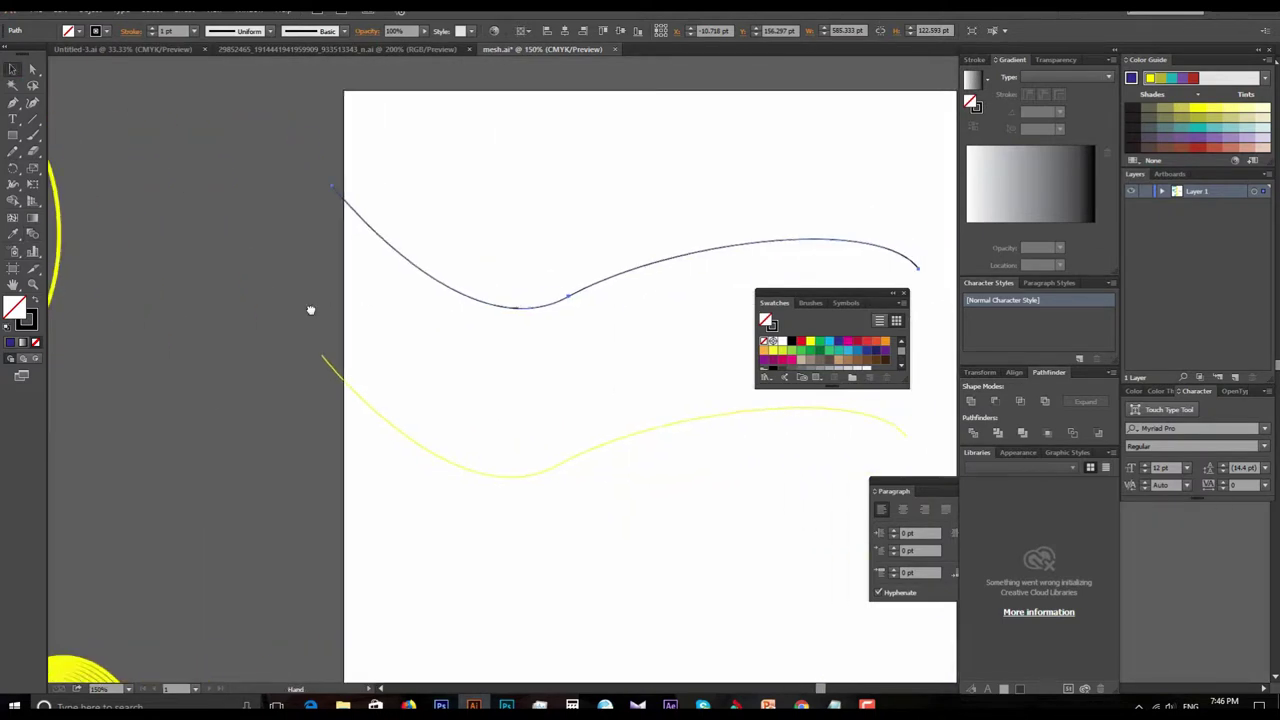
pyautogui.hscroll(5, 309, 306)
pyautogui.moveTo(305, 163)
pyautogui.mouseDown()
pyautogui.moveTo(700, 510)
pyautogui.moveTo(708, 568)
pyautogui.mouseUp()
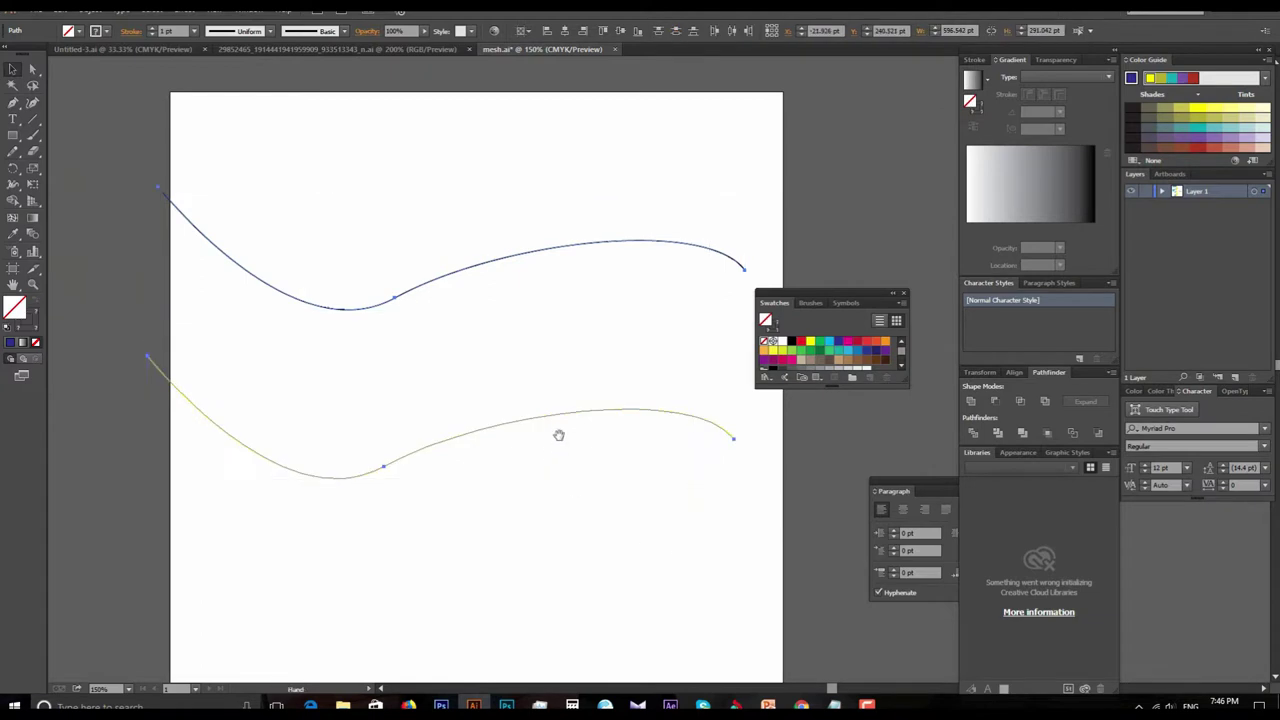
pyautogui.hotkey('ctrl', '+')
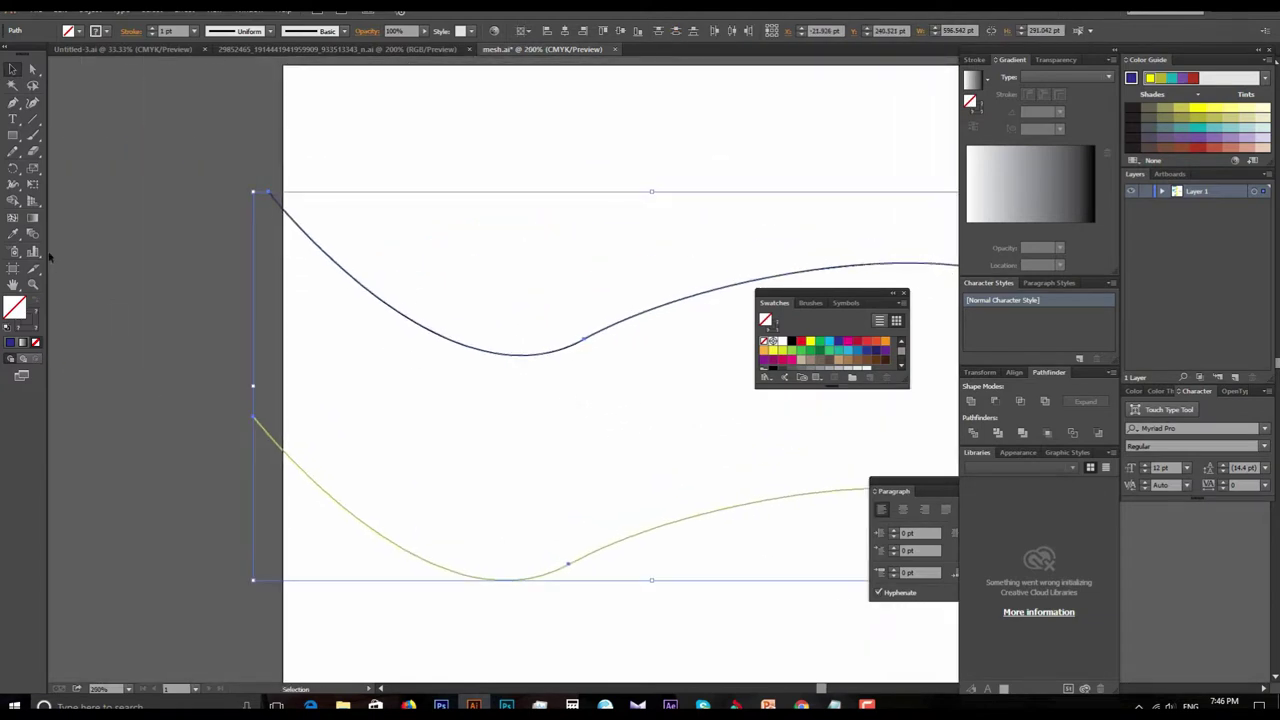
pyautogui.doubleClick(33, 235)
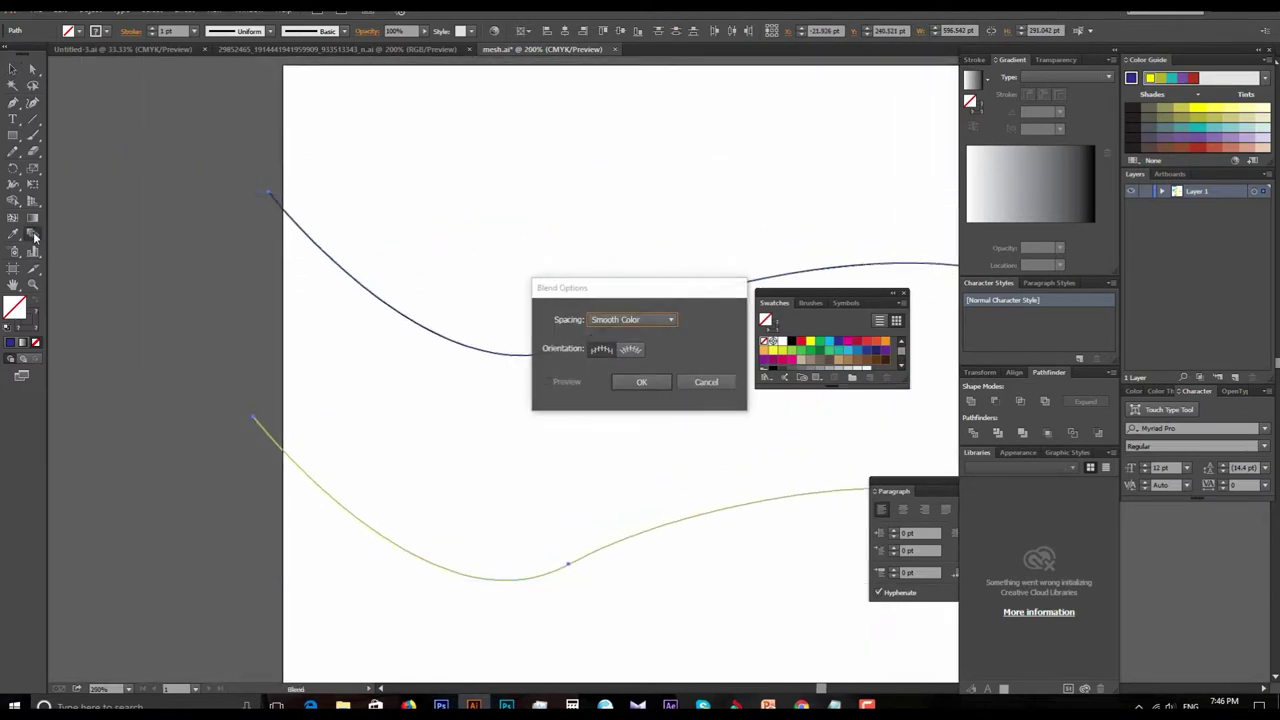
pyautogui.click(642, 381)
# Blend the dark curve into the yellow curve and inspect the smooth ribbon.
pyautogui.hotkey('ctrl', '+')
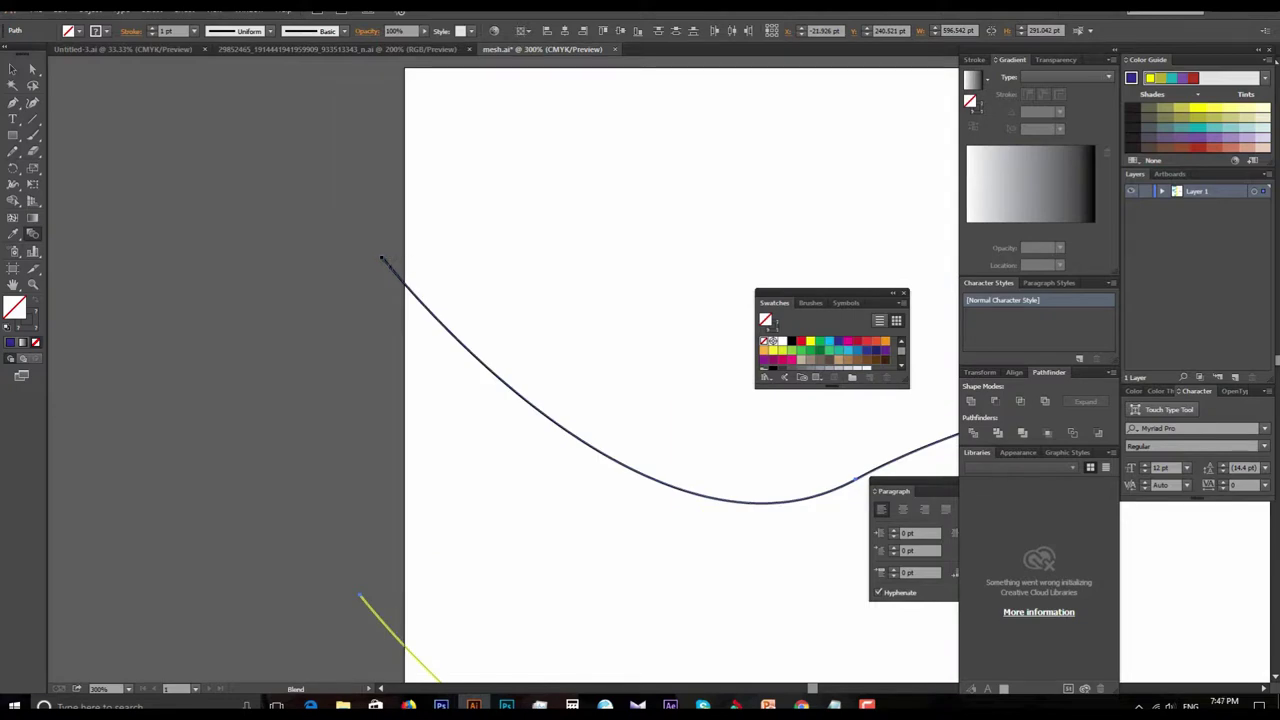
pyautogui.moveTo(583, 440); pyautogui.dragTo(562, 241)
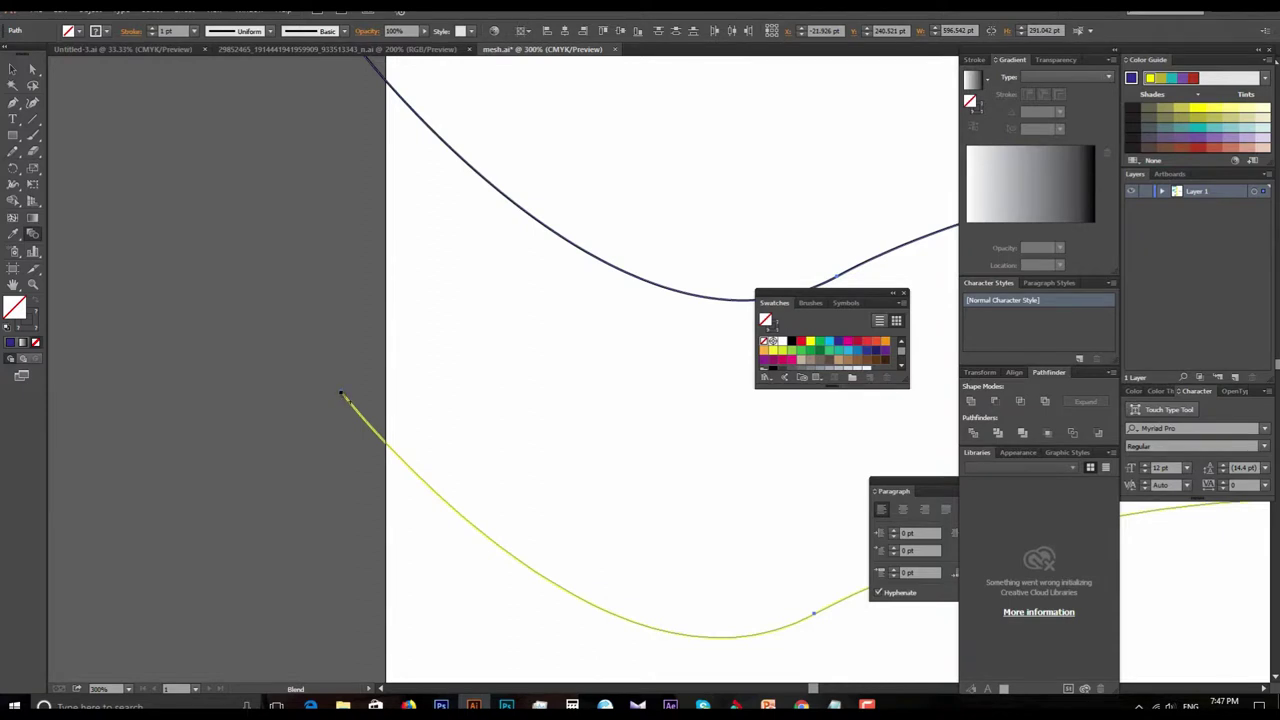
pyautogui.click(343, 396)
pyautogui.scroll(-2, 506, 363)
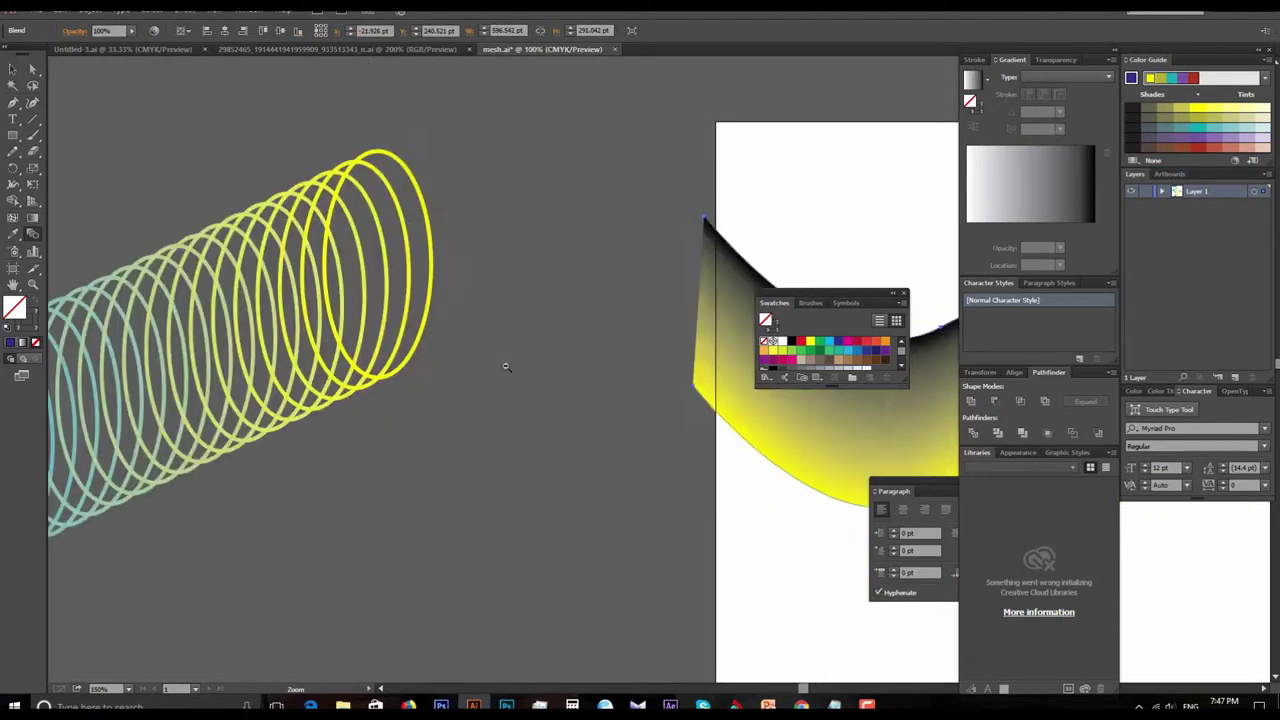
pyautogui.scroll(-2, 751, 429)
pyautogui.moveTo(751, 429); pyautogui.dragTo(217, 405)
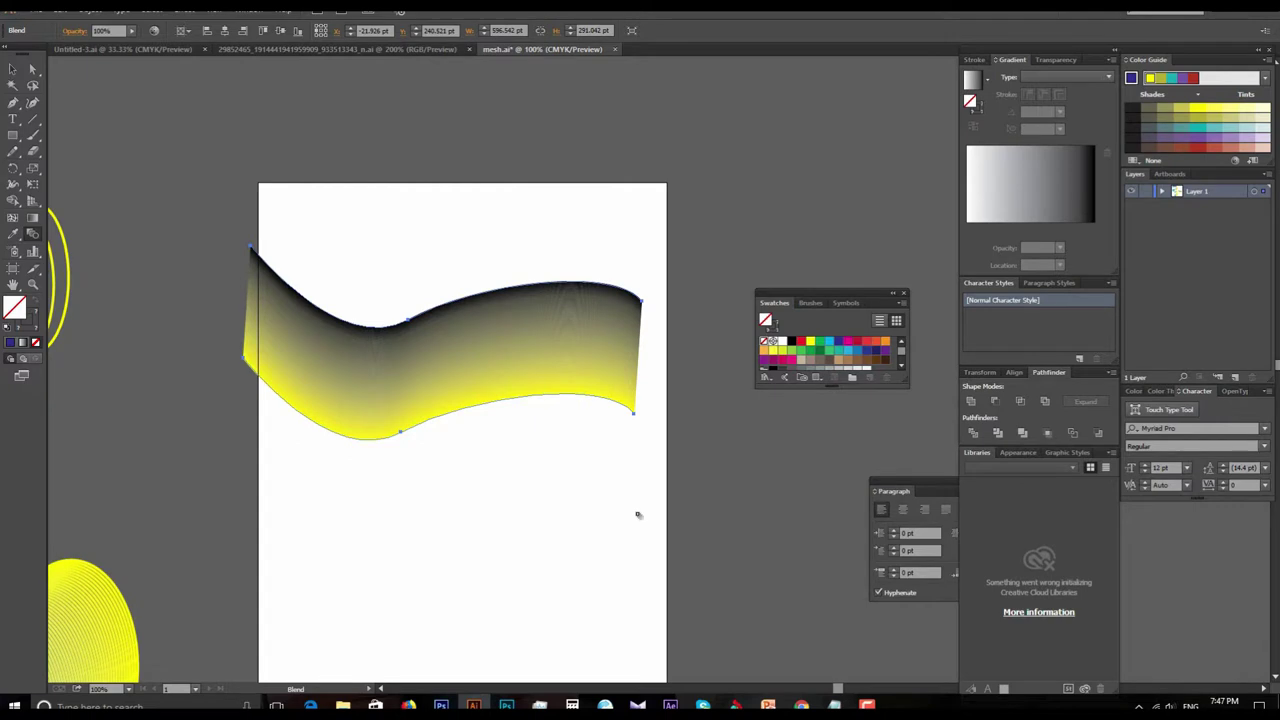
pyautogui.click(595, 345)
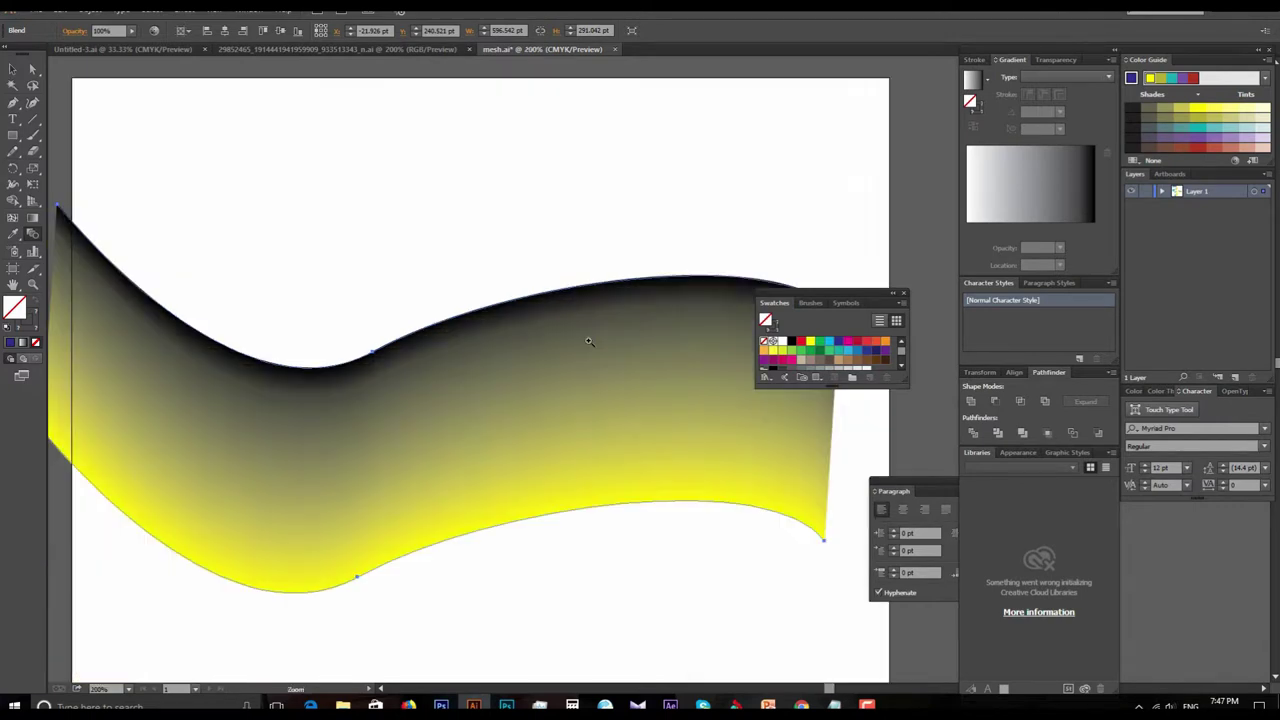
pyautogui.click(612, 402)
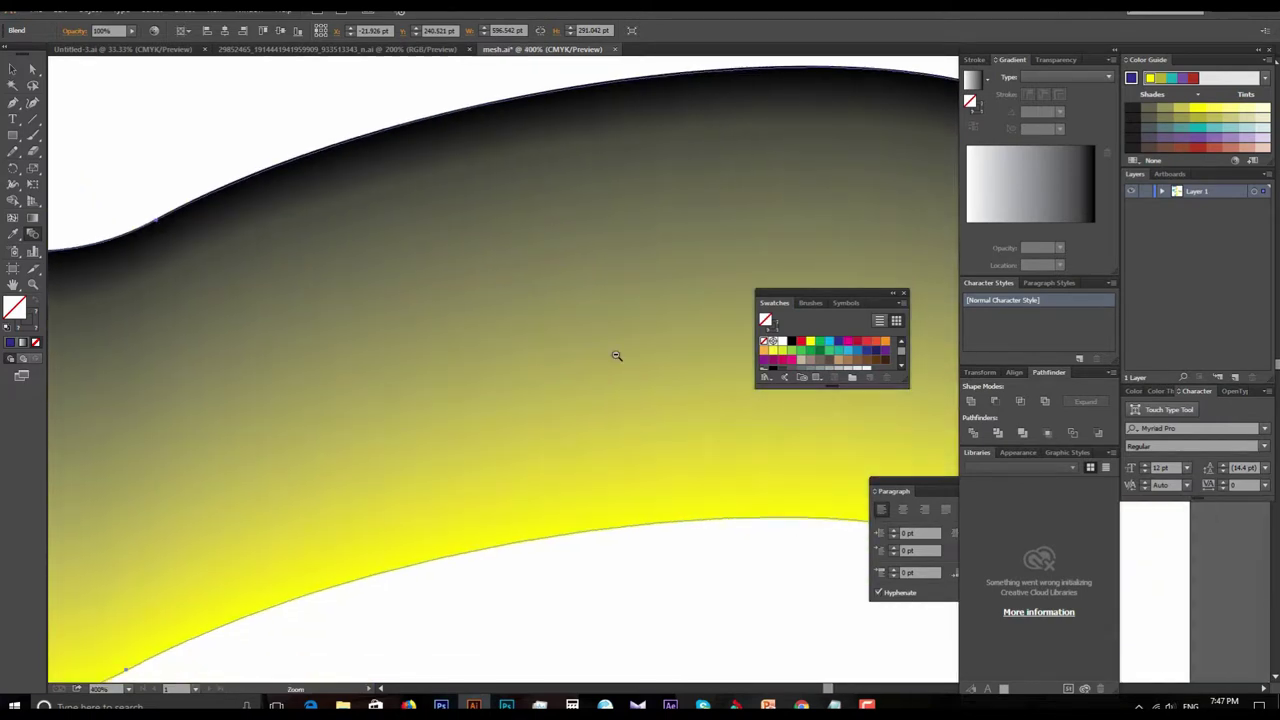
pyautogui.keyDown('alt'); pyautogui.click(616, 355); pyautogui.keyUp('alt')
pyautogui.keyDown('alt'); pyautogui.click(618, 358); pyautogui.keyUp('alt')
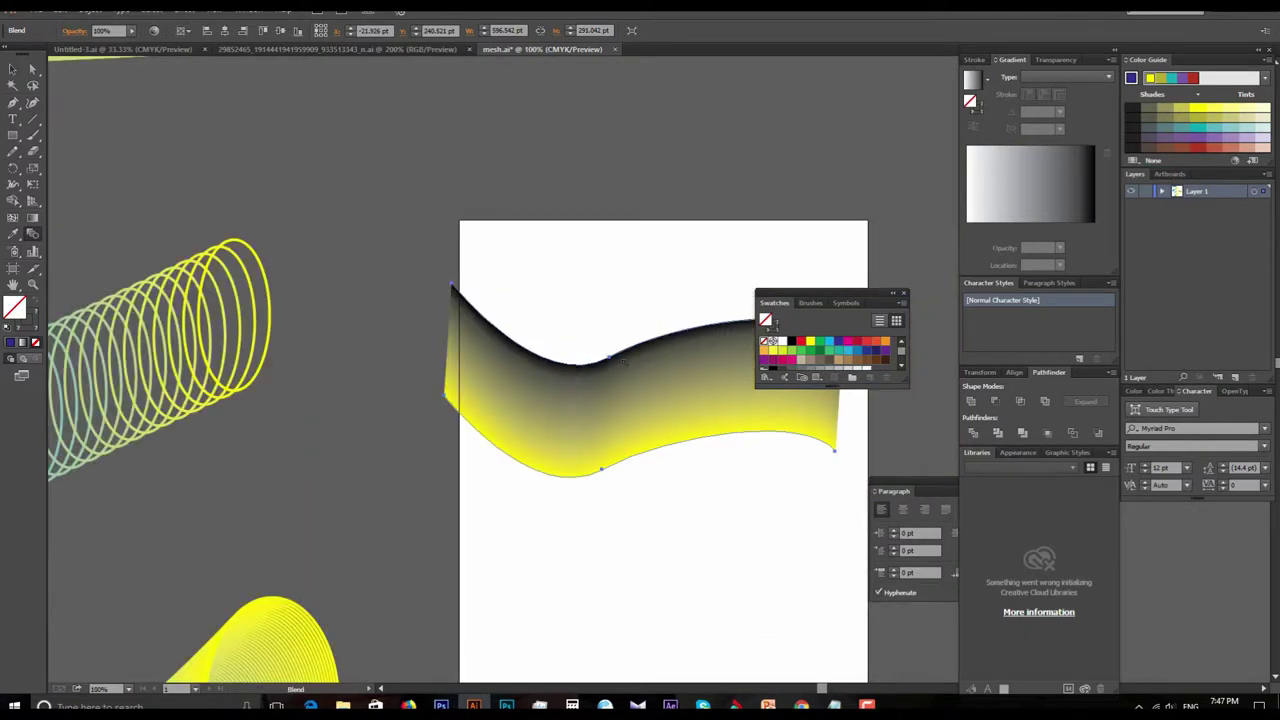
pyautogui.click(650, 367)
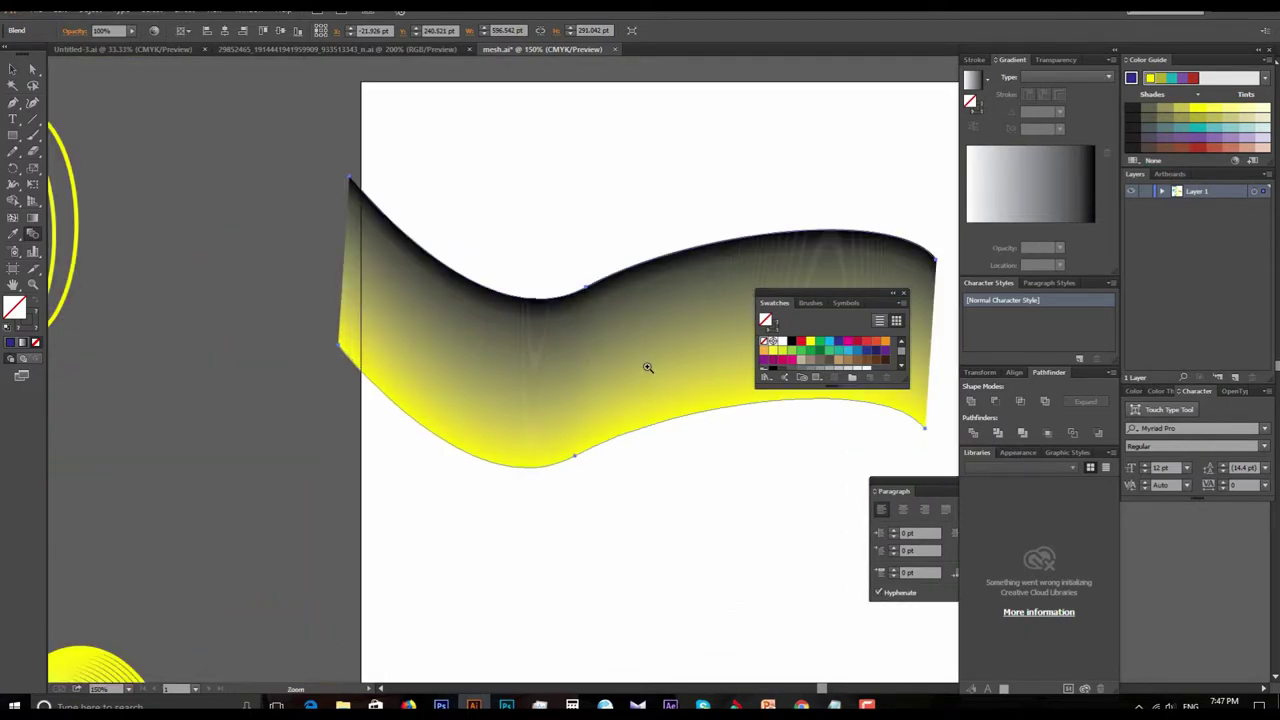
pyautogui.keyDown('alt'); pyautogui.click(636, 366); pyautogui.keyUp('alt')
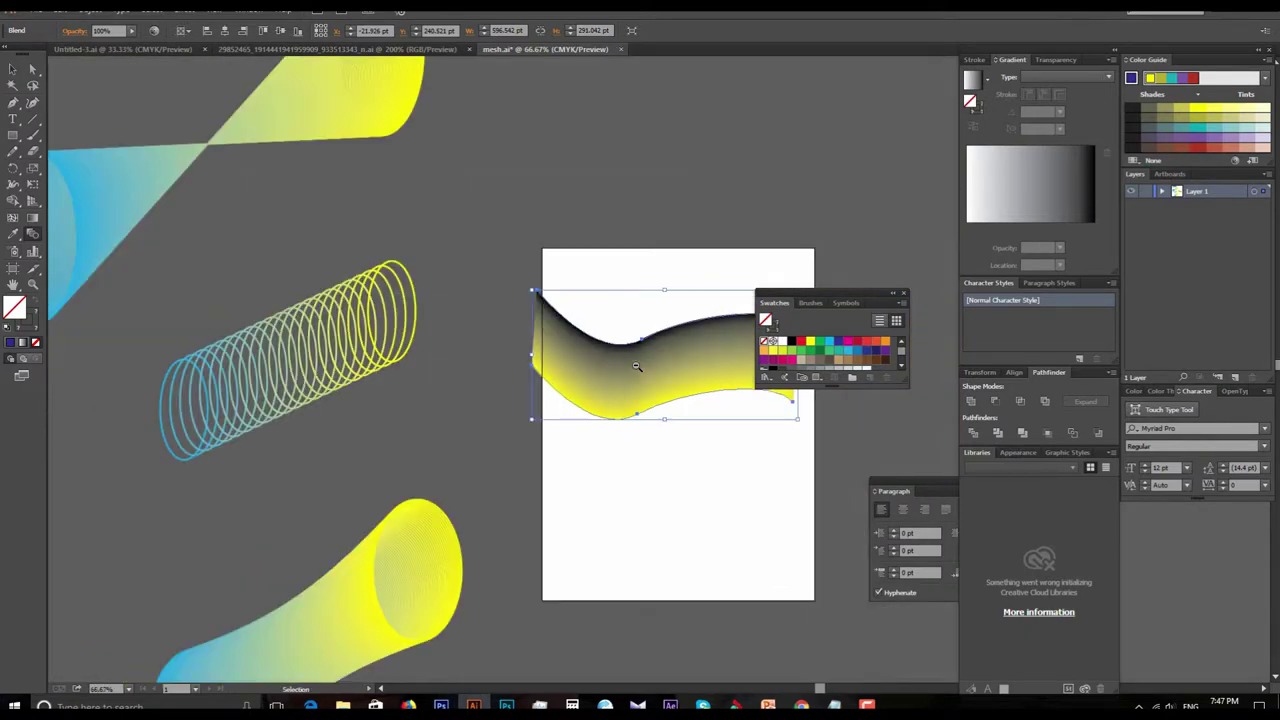
# Set Blend Options spacing to Specified Steps with 30 steps.
pyautogui.hotkey('ctrl', 'z')
pyautogui.hscroll(2, 551, 363)
pyautogui.hotkey('ctrl', '1')
pyautogui.doubleClick(33, 233)
pyautogui.click(632, 319)
pyautogui.click(620, 340)
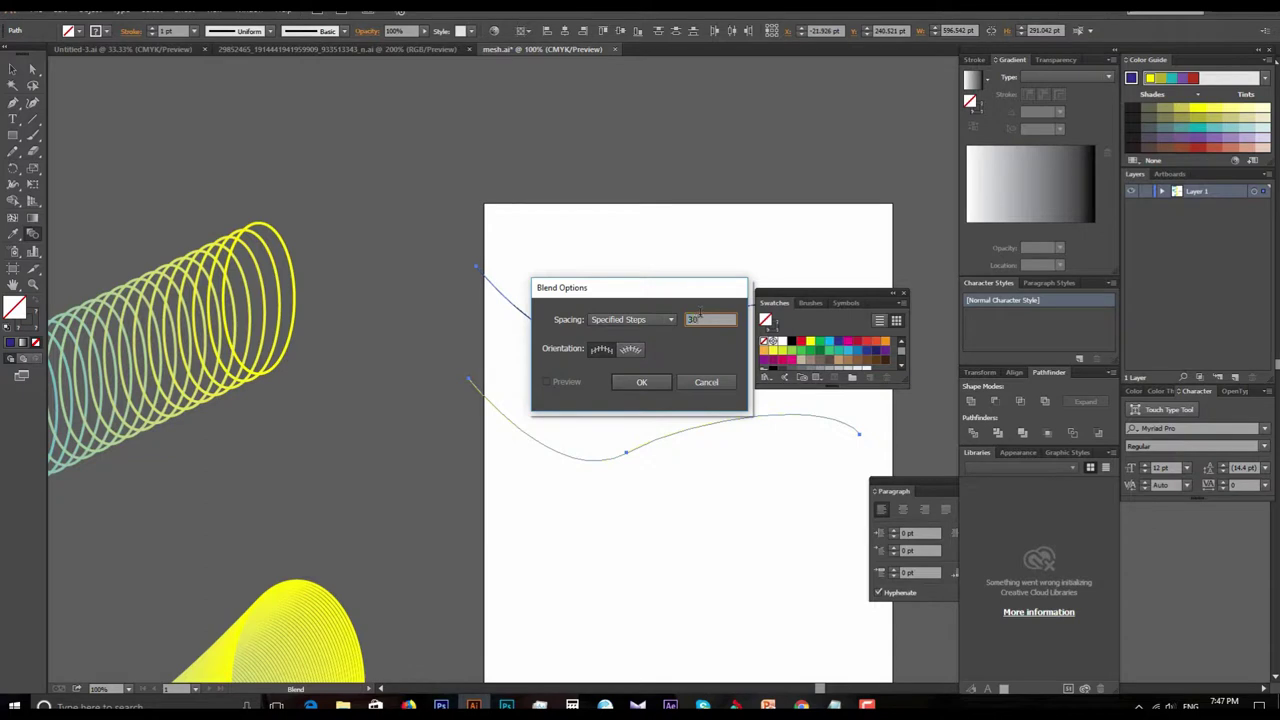
pyautogui.press('Return')
# Blend the yellow and dark curves with 30 specified steps.
pyautogui.click(667, 321)
pyautogui.click(451, 363)
pyautogui.click(460, 266)
pyautogui.scroll(-2, 460, 266)
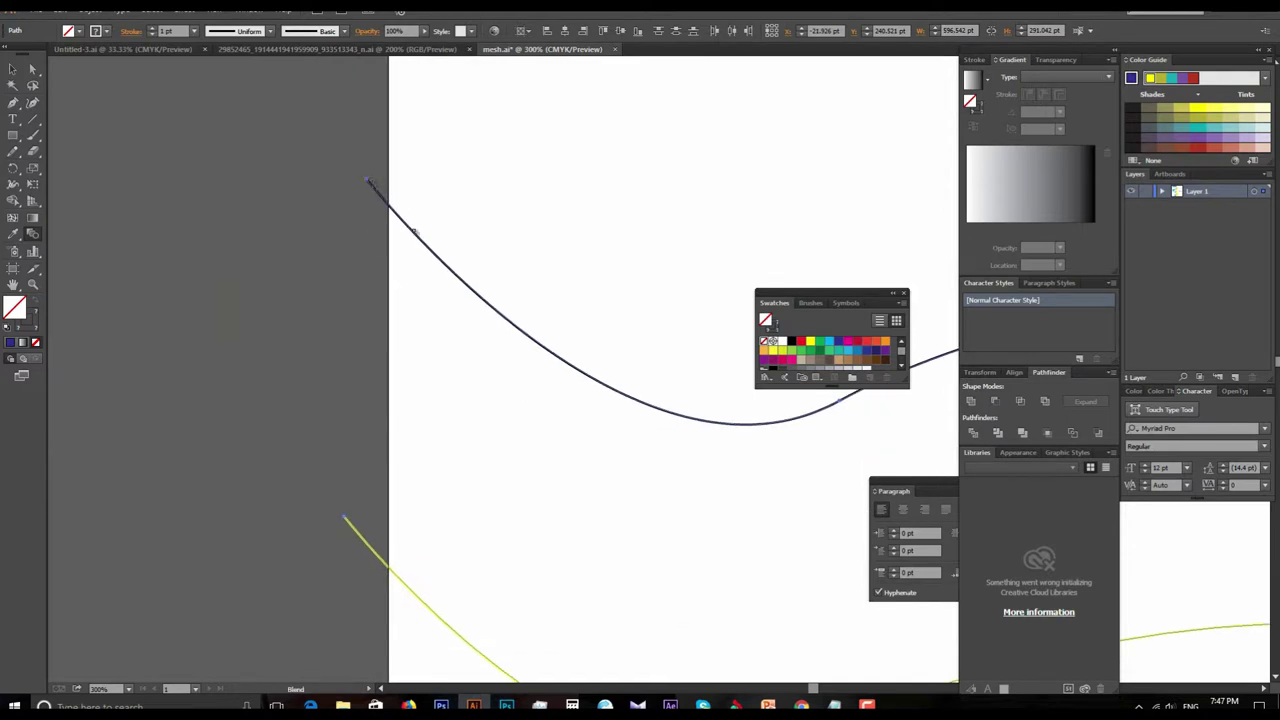
pyautogui.keyDown('alt'); pyautogui.click(323, 266); pyautogui.keyUp('alt')
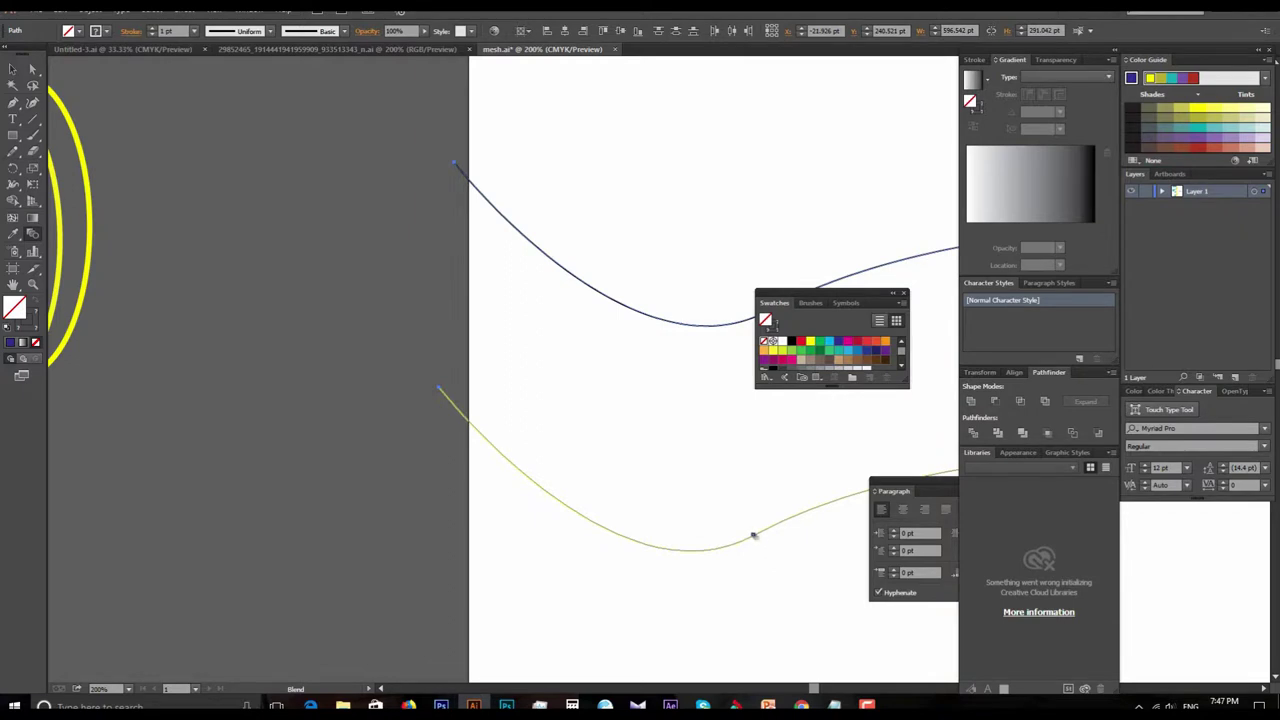
pyautogui.click(753, 536)
pyautogui.hscroll(5, 597, 514)
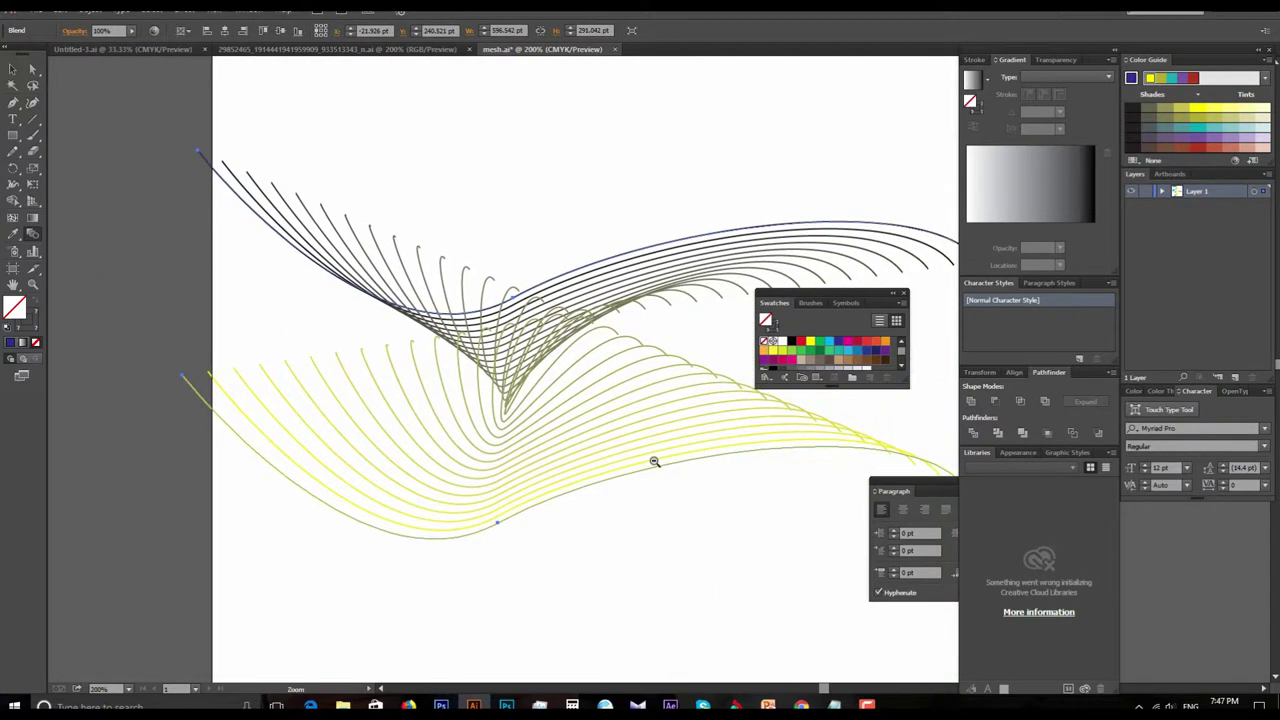
pyautogui.hotkey('ctrl', '-')
pyautogui.moveTo(668, 434); pyautogui.dragTo(579, 478)
pyautogui.hotkey('ctrl', '+')
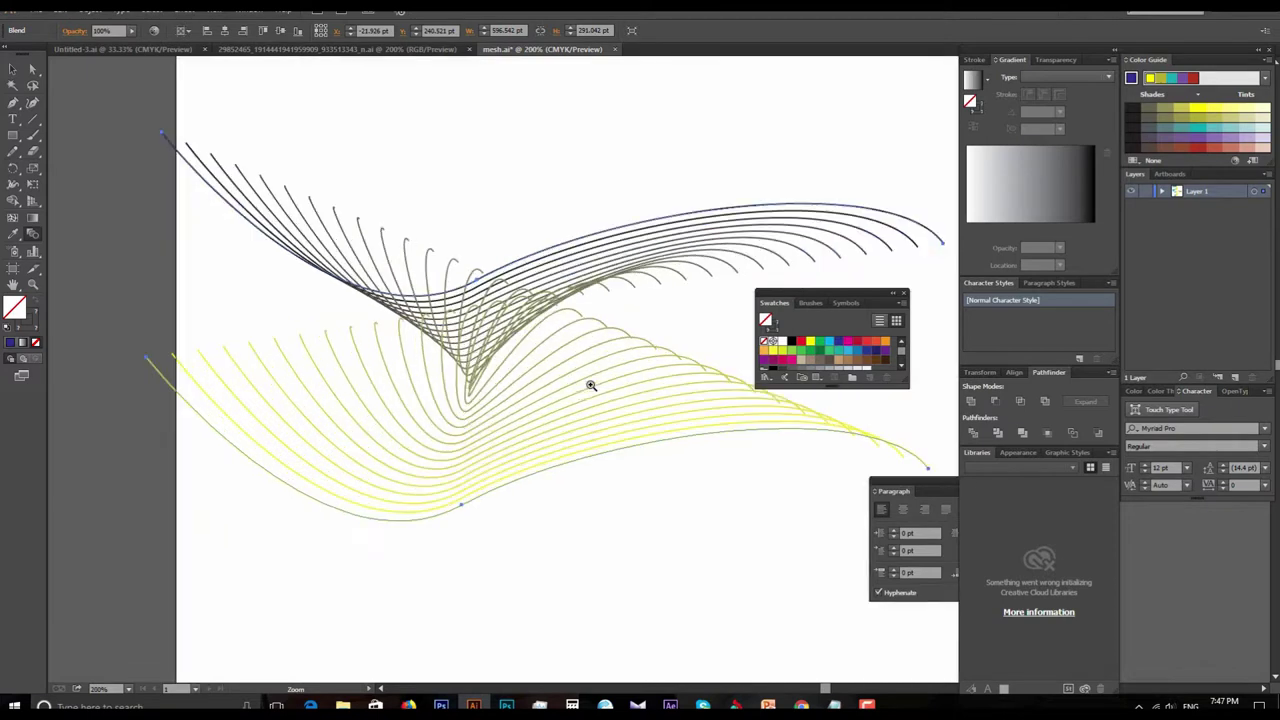
# Undo and redo the stepped blend to compare, then undo back to two curves.
pyautogui.hotkey('ctrl', 'z')
pyautogui.scroll(2, 362, 340)
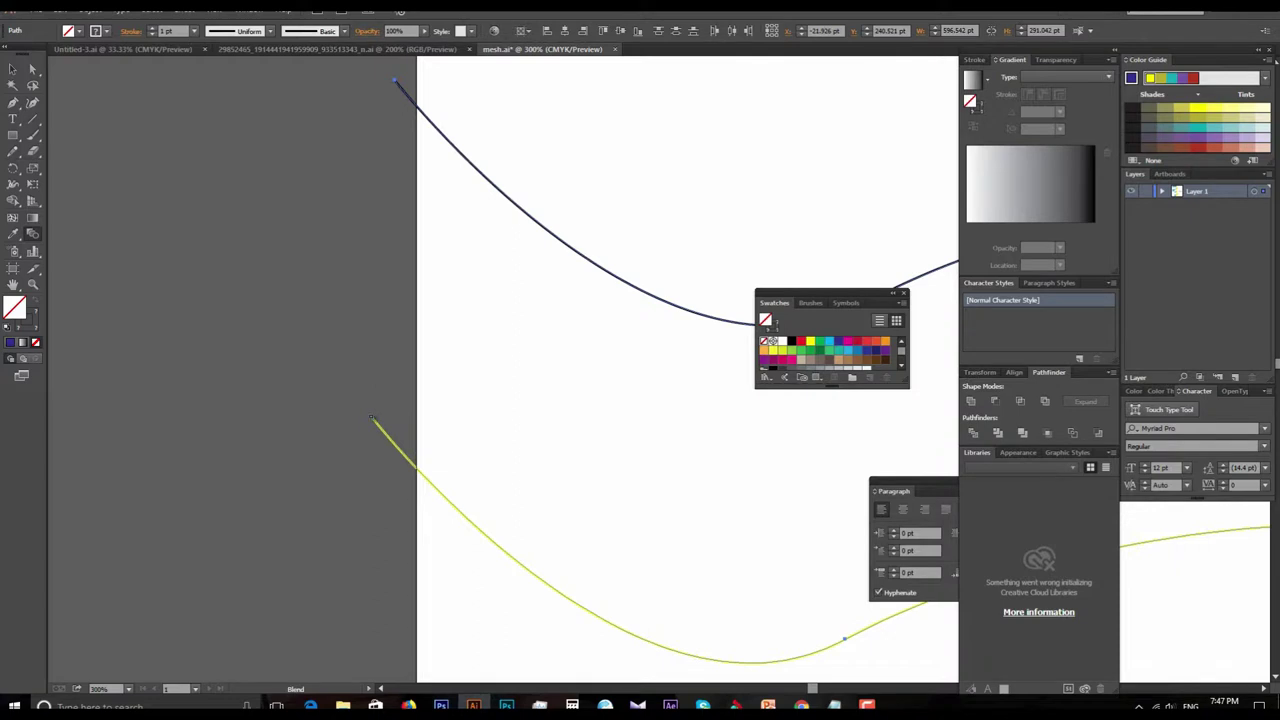
pyautogui.hotkey('ctrl', 'shift', 'z')
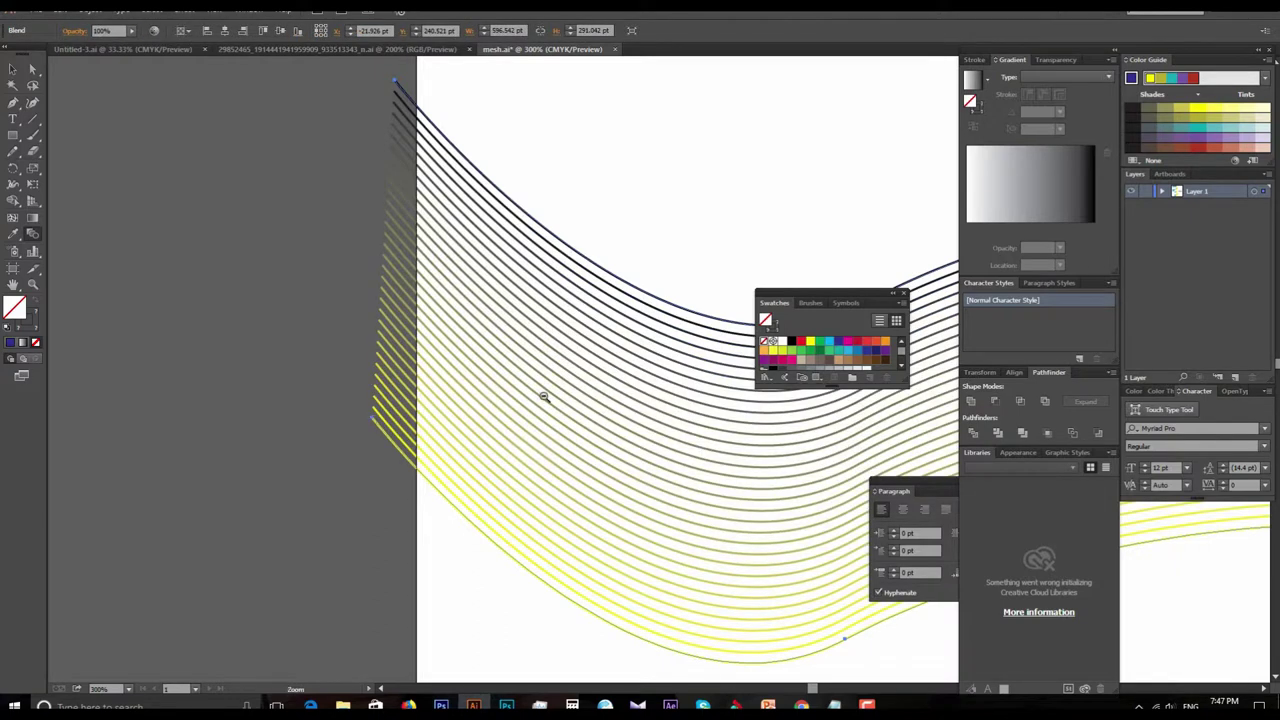
pyautogui.scroll(-2, 540, 398)
pyautogui.scroll(-2, 600, 398)
pyautogui.scroll(-1, 540, 390)
pyautogui.scroll(2, 623, 380)
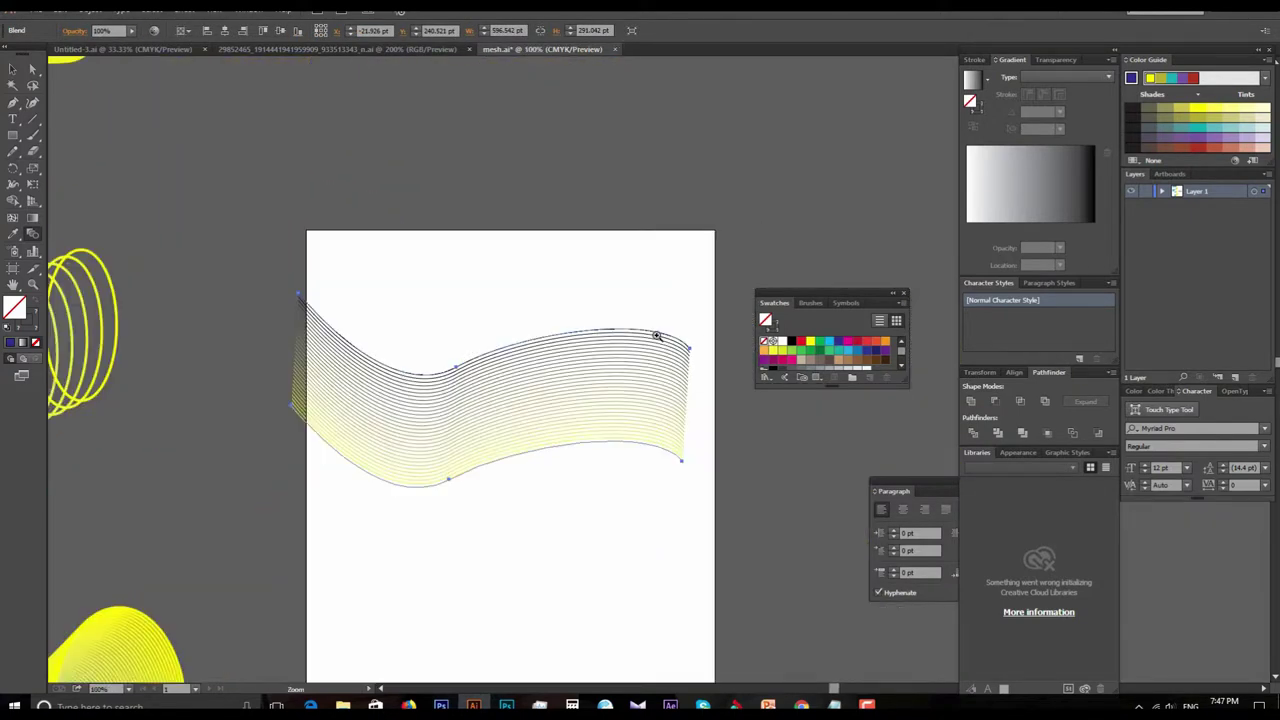
pyautogui.scroll(2, 495, 401)
pyautogui.moveTo(495, 401); pyautogui.dragTo(607, 352)
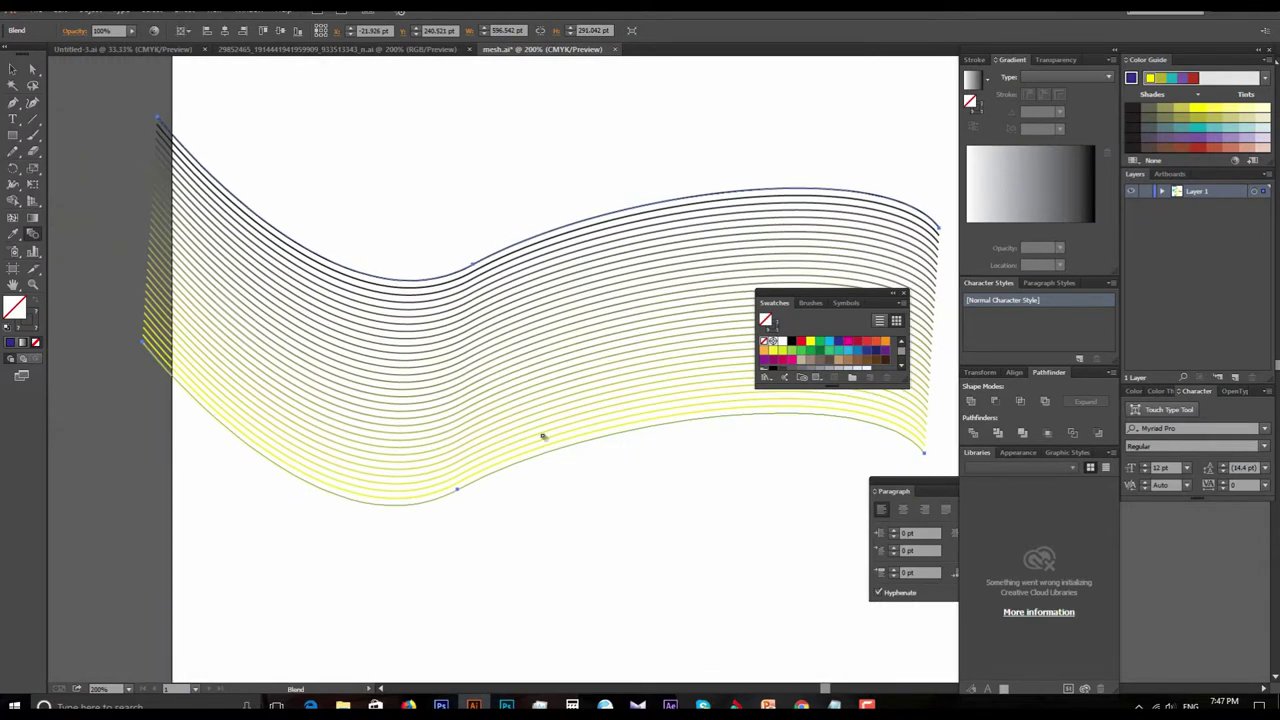
pyautogui.hotkey('ctrl', 'z')
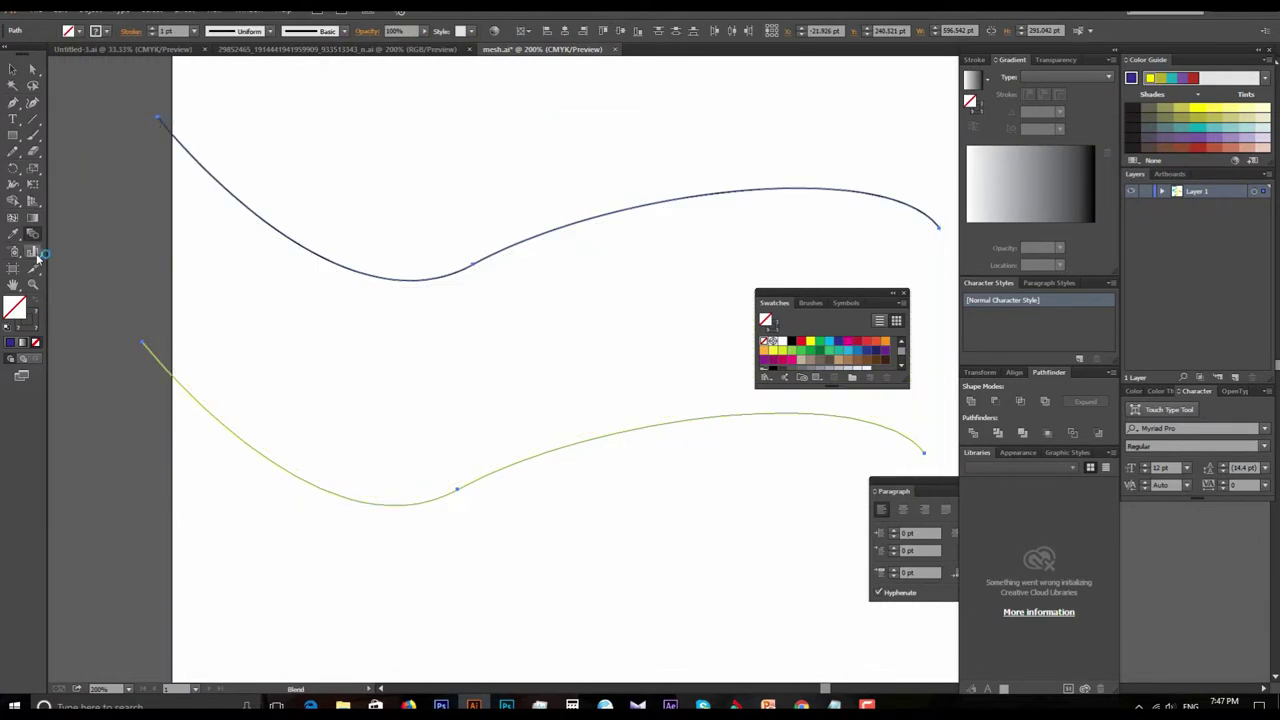
# Switch blend spacing to Specified Distance (10 pt) and re-blend the two curves.
pyautogui.doubleClick(34, 238)
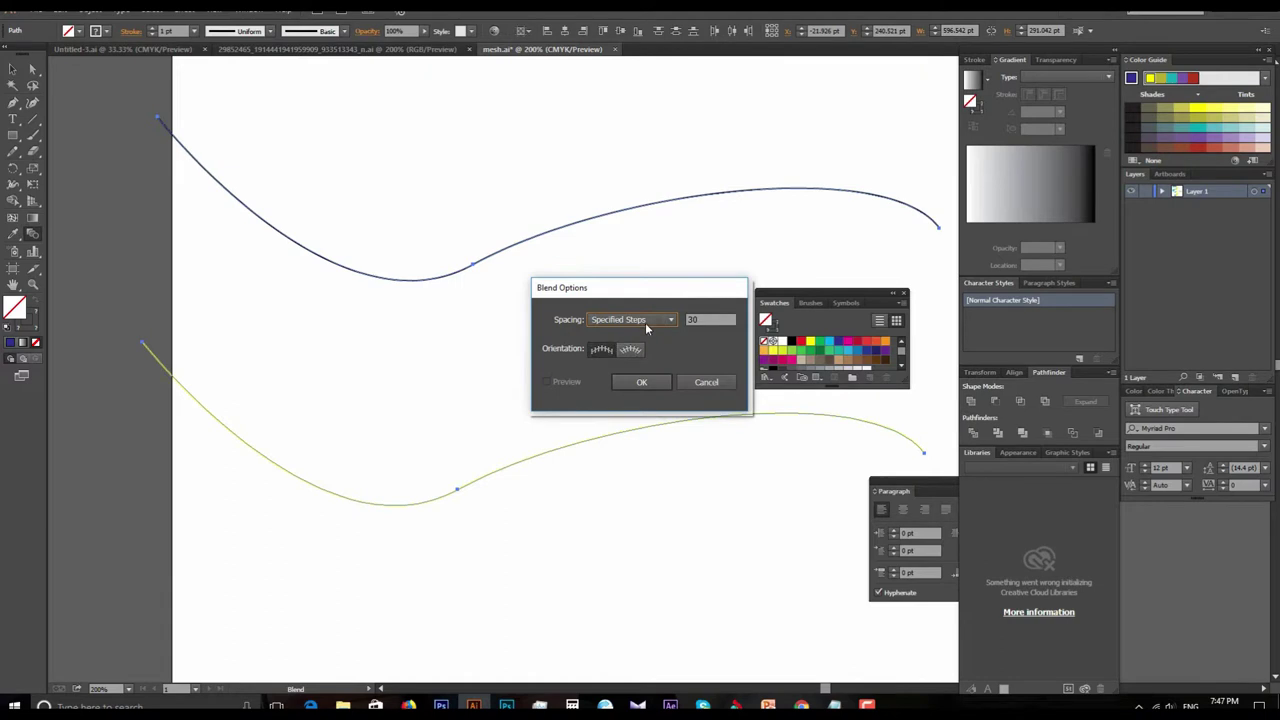
pyautogui.click(645, 322)
pyautogui.click(633, 364)
pyautogui.click(642, 382)
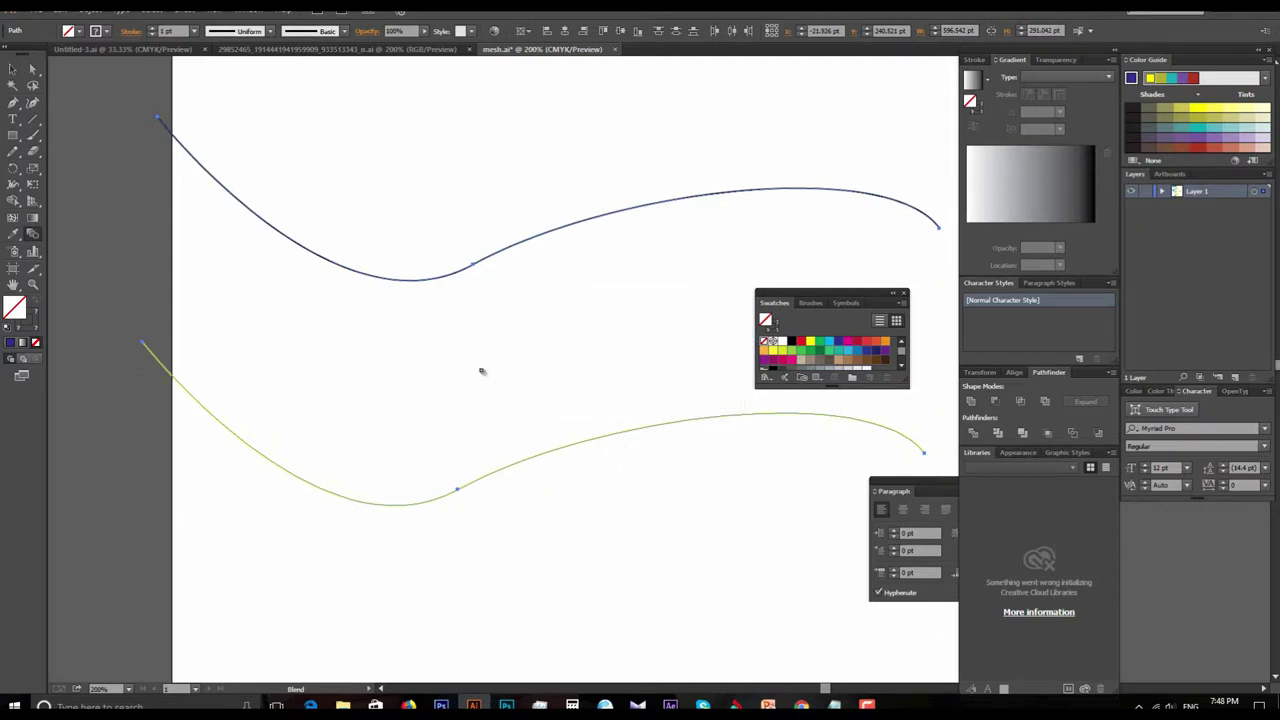
pyautogui.click(296, 290)
pyautogui.moveTo(483, 143); pyautogui.dragTo(445, 197)
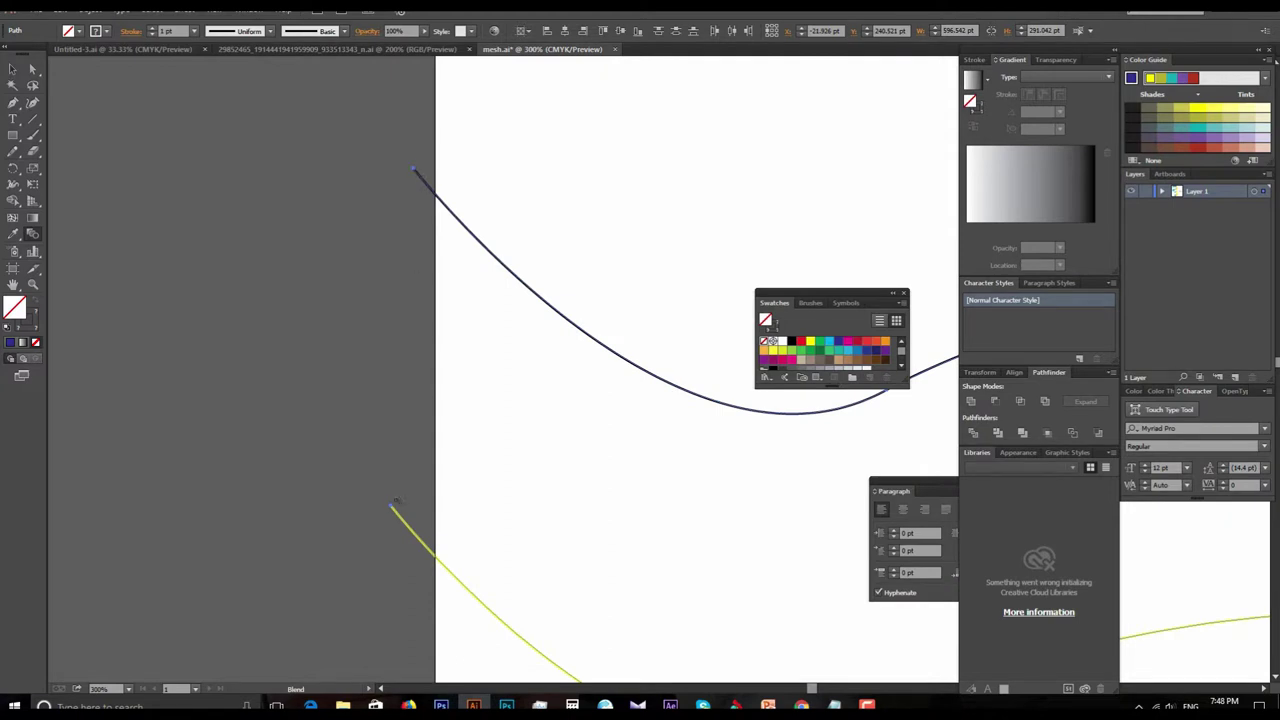
pyautogui.click(391, 508)
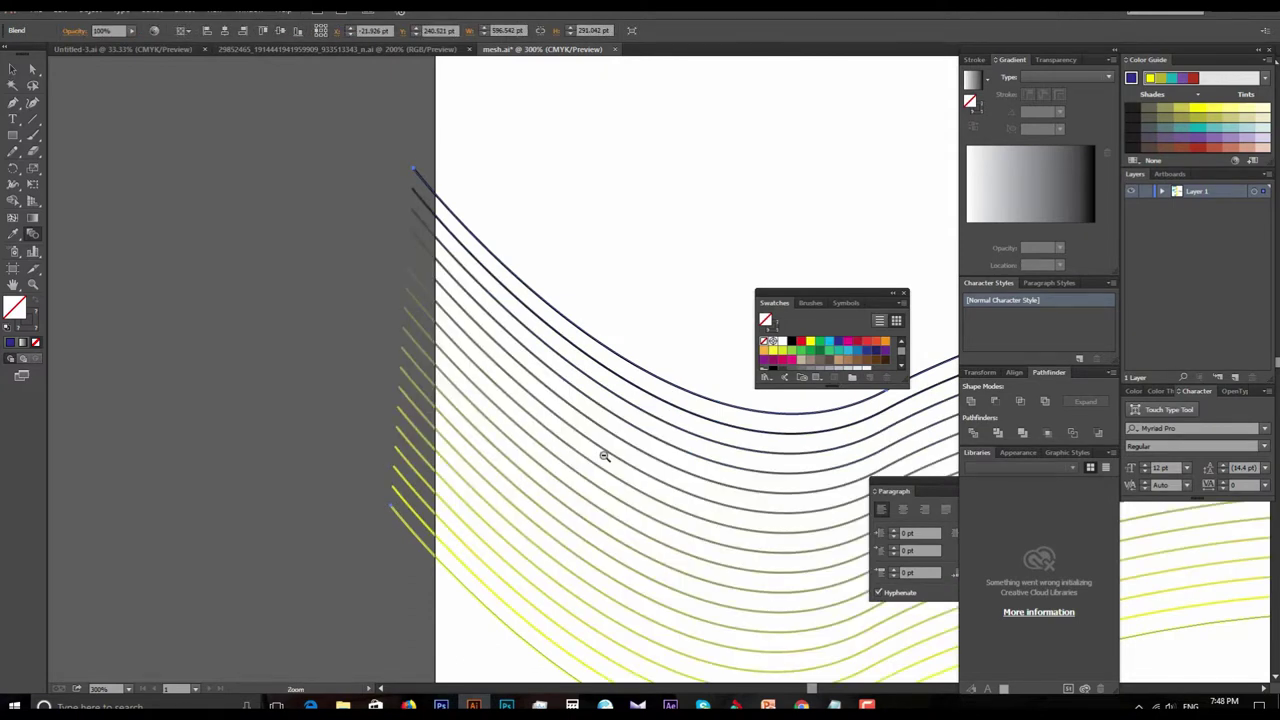
pyautogui.hotkey('ctrl', '1')
pyautogui.moveTo(689, 519); pyautogui.dragTo(625, 528)
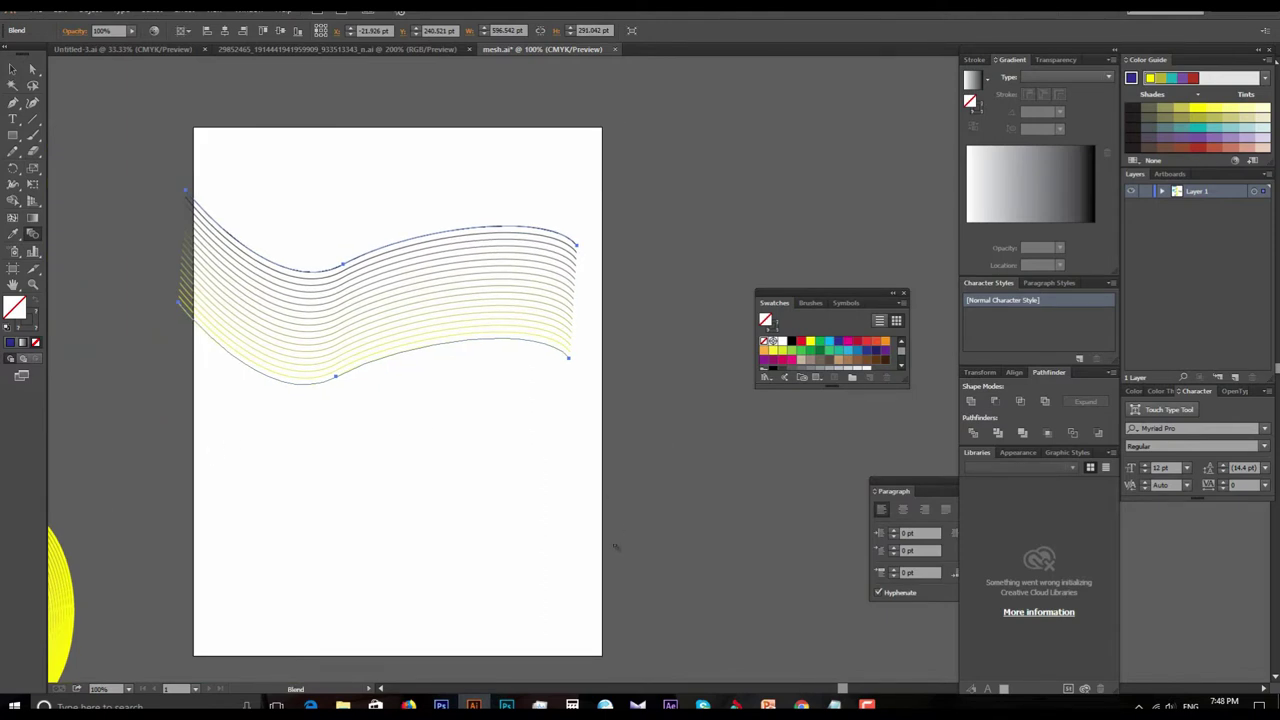
# Deselect the blend and pan around to inspect the separate stepped lines.
pyautogui.click(12, 68)
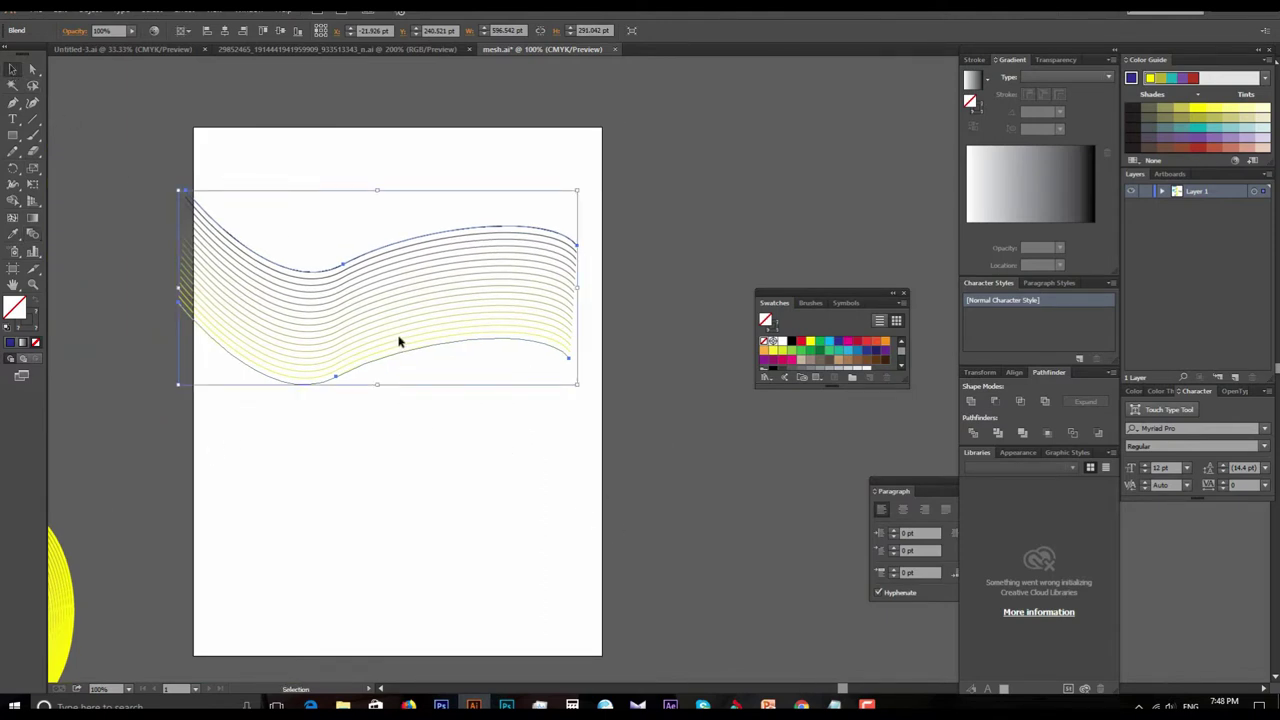
pyautogui.click(487, 460)
pyautogui.hotkey('ctrl', '+')
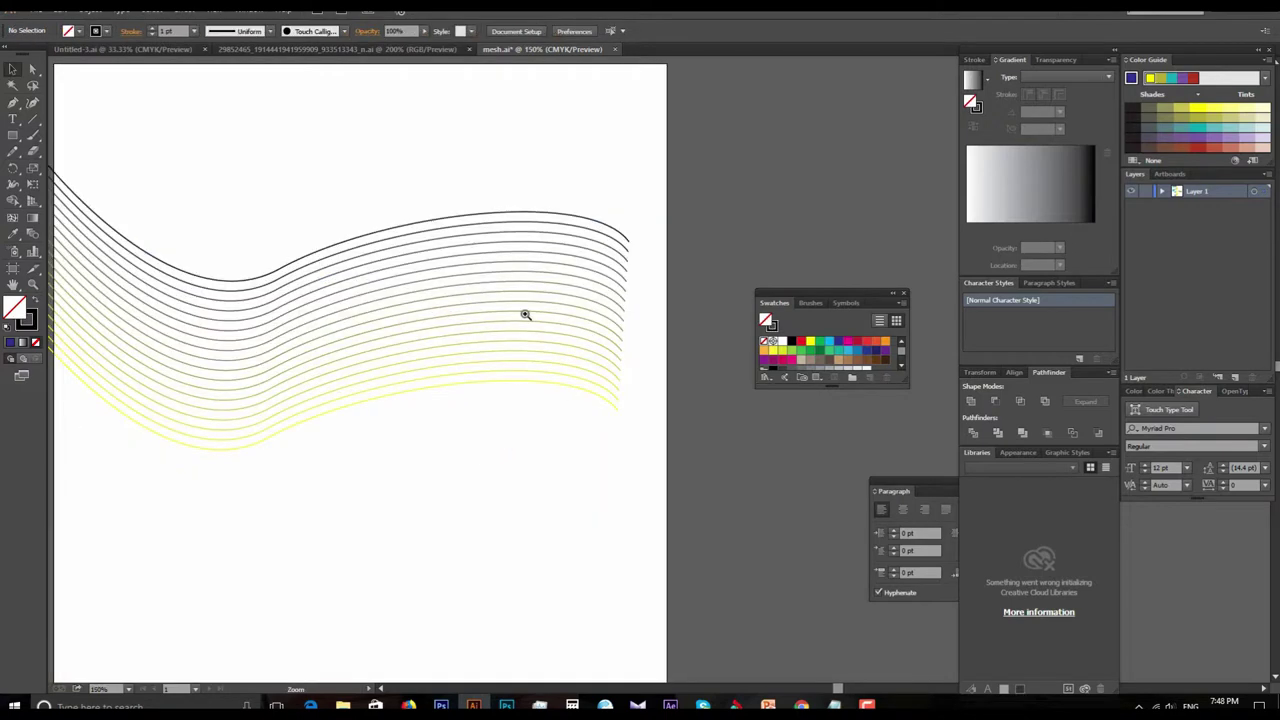
pyautogui.hotkey('ctrl', '+')
pyautogui.scroll(-1, 589, 335)
pyautogui.scroll(-2, 591, 334)
pyautogui.scroll(1, 651, 349)
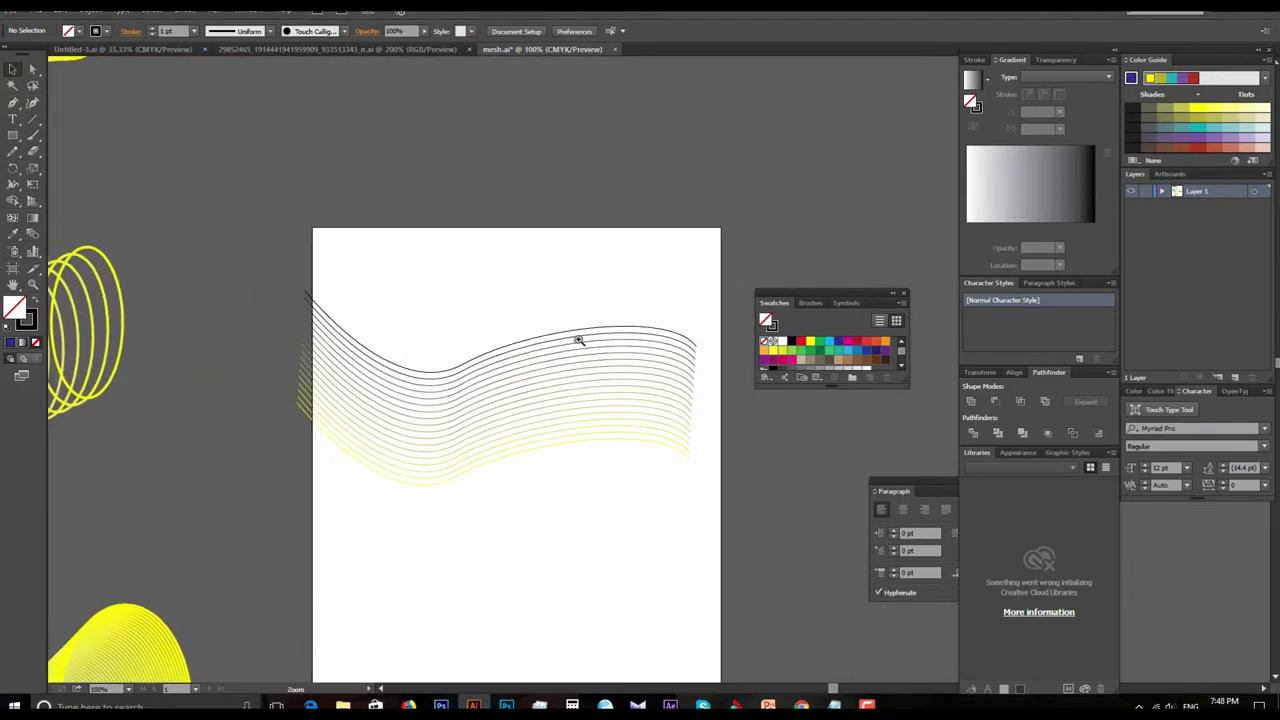
pyautogui.scroll(1, 571, 337)
pyautogui.moveTo(596, 372); pyautogui.dragTo(518, 270)
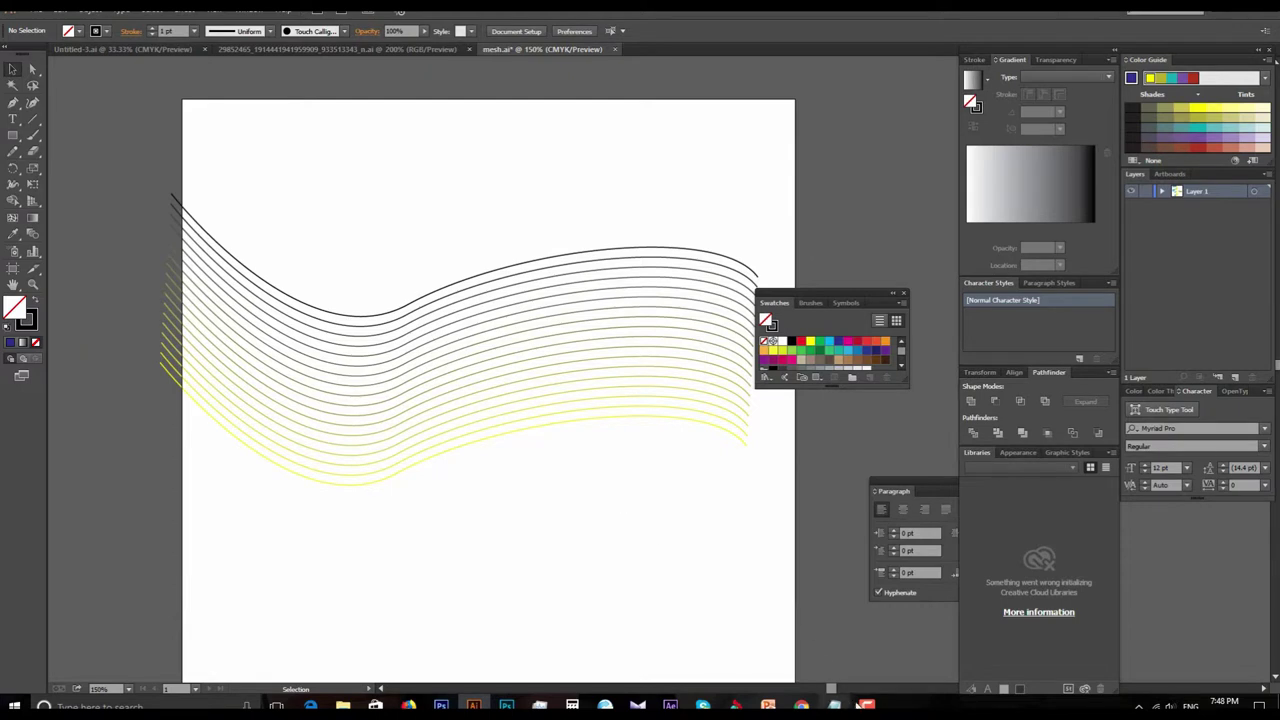
pyautogui.click(867, 706)
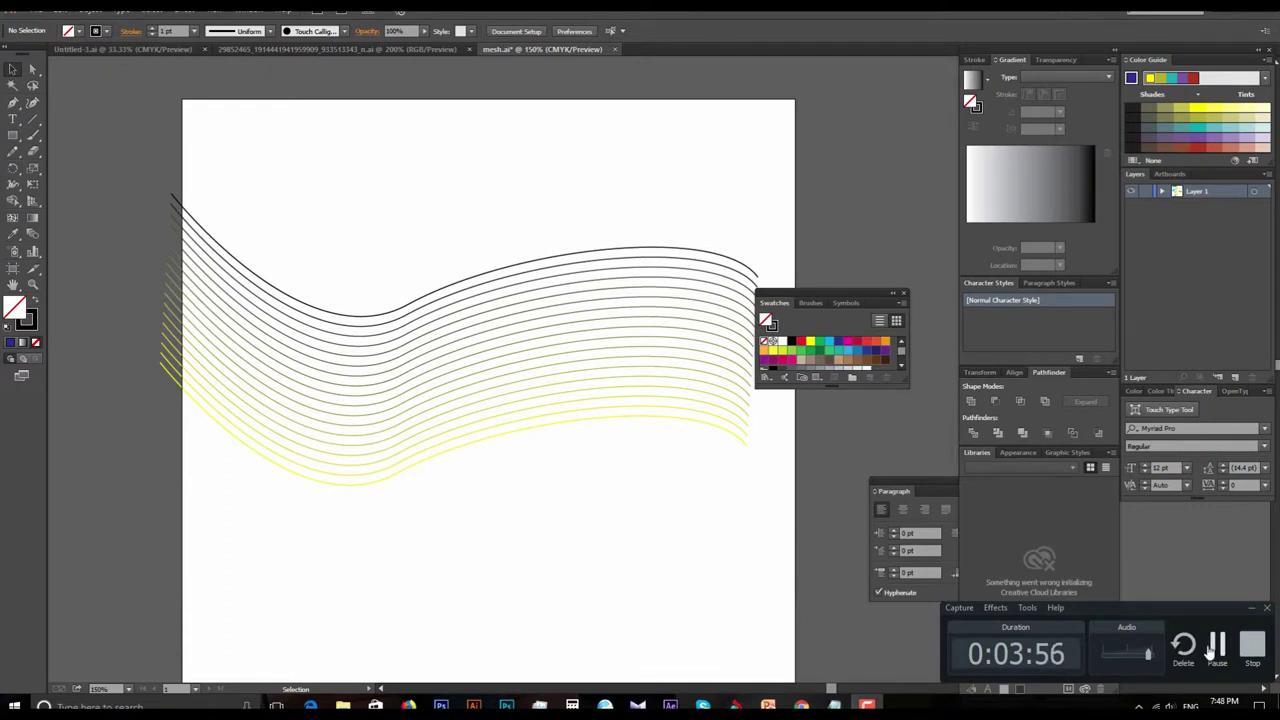
pyautogui.hotkey('ctrl', '1')
pyautogui.click(601, 403)
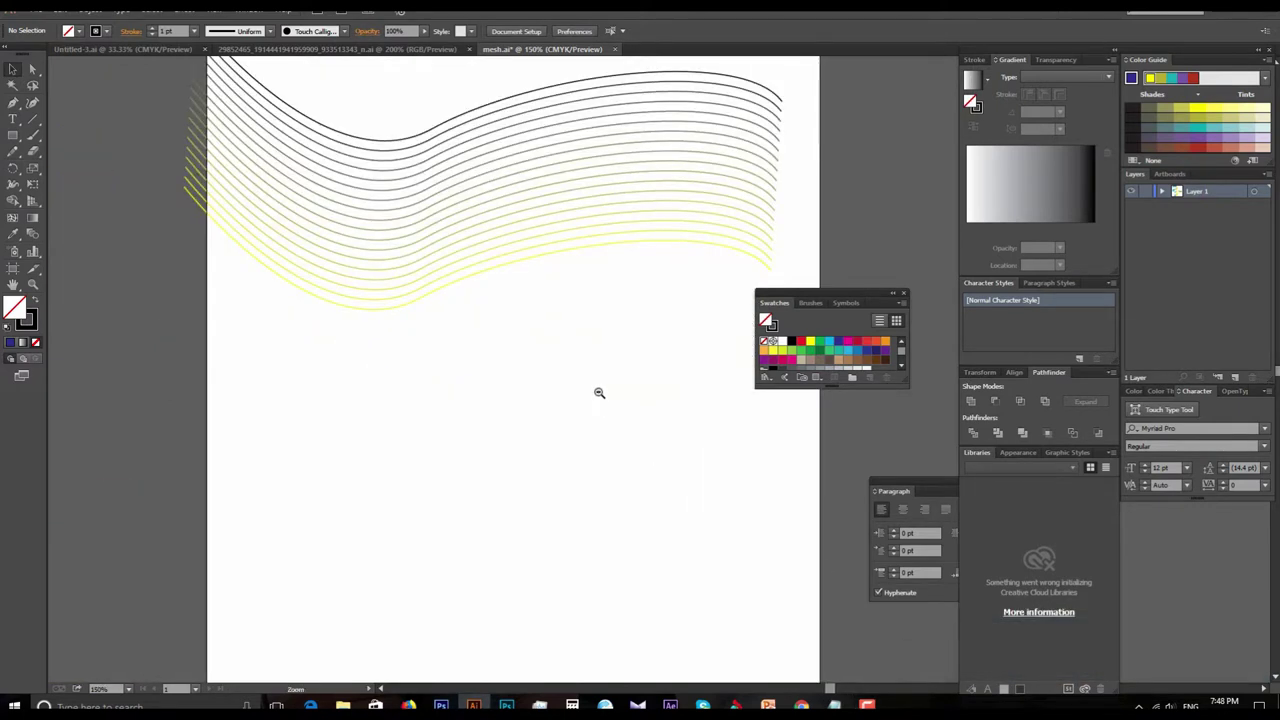
pyautogui.hotkey('ctrl', '1')
# Draw a tall ellipse below the blend with the Ellipse tool.
pyautogui.click(10, 137)
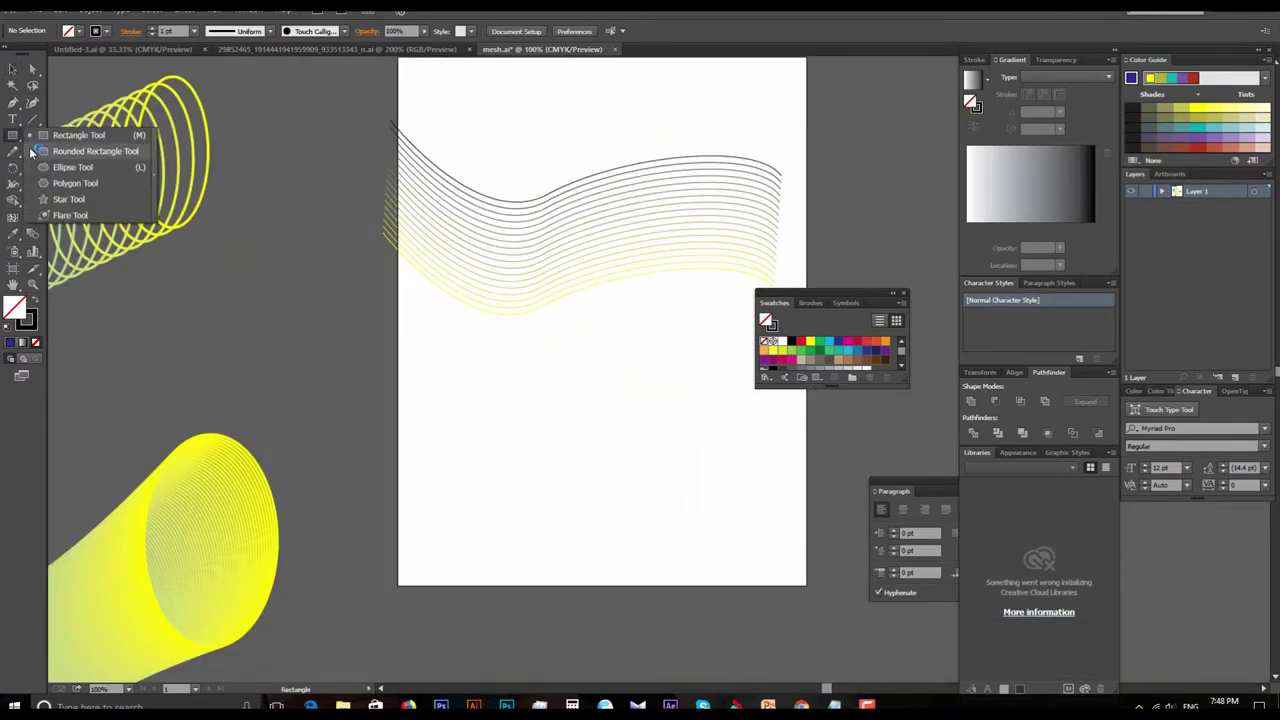
pyautogui.moveTo(8, 140); pyautogui.dragTo(90, 163)
pyautogui.moveTo(438, 348)
pyautogui.mouseDown()
pyautogui.moveTo(487, 409)
pyautogui.moveTo(534, 541)
pyautogui.mouseUp()
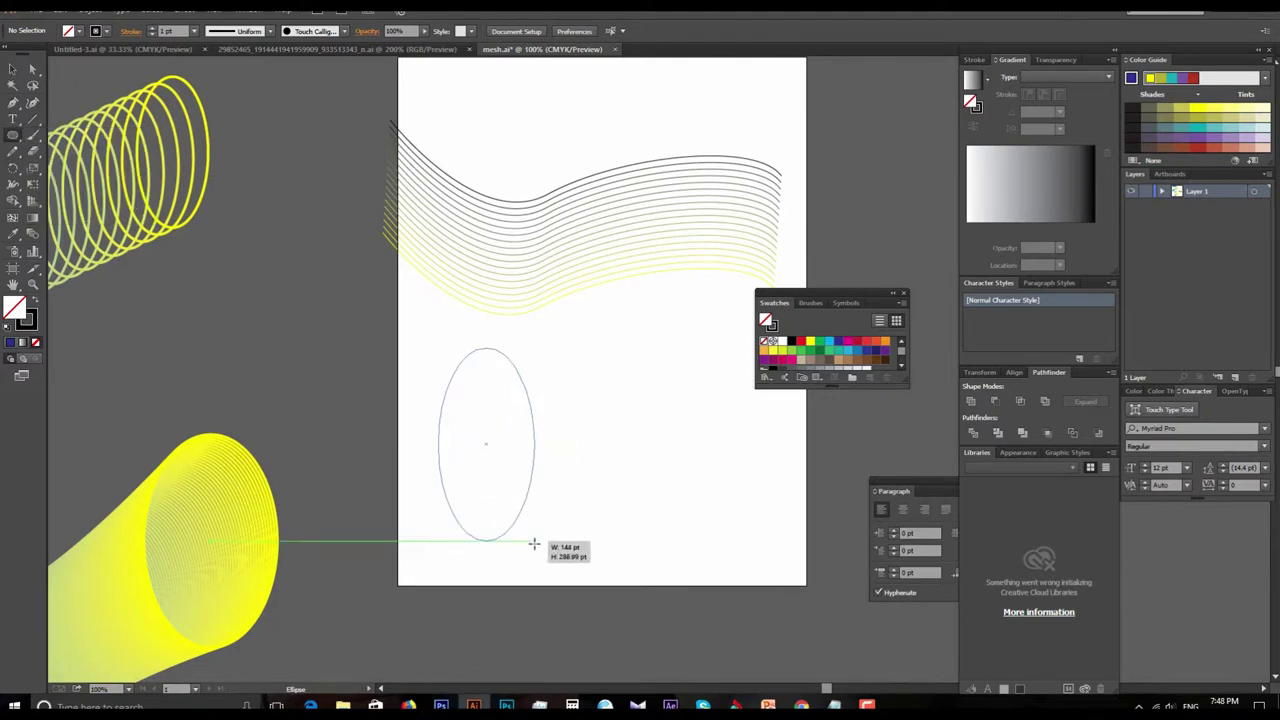
pyautogui.moveTo(631, 460); pyautogui.dragTo(520, 403)
pyautogui.hotkey('ctrl', '-')
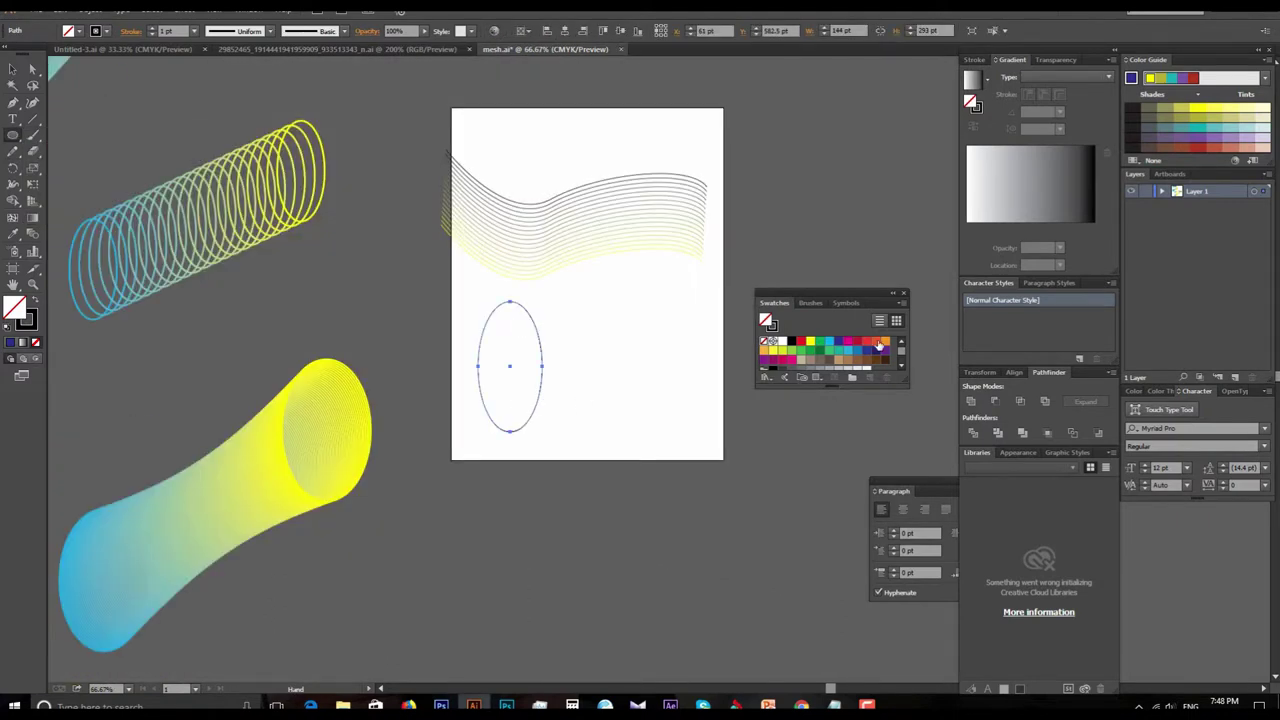
# Give the ellipse no fill and a 5 pt red outline.
pyautogui.click(878, 344)
pyautogui.click(12, 69)
pyautogui.hotkey('ctrl', 'z')
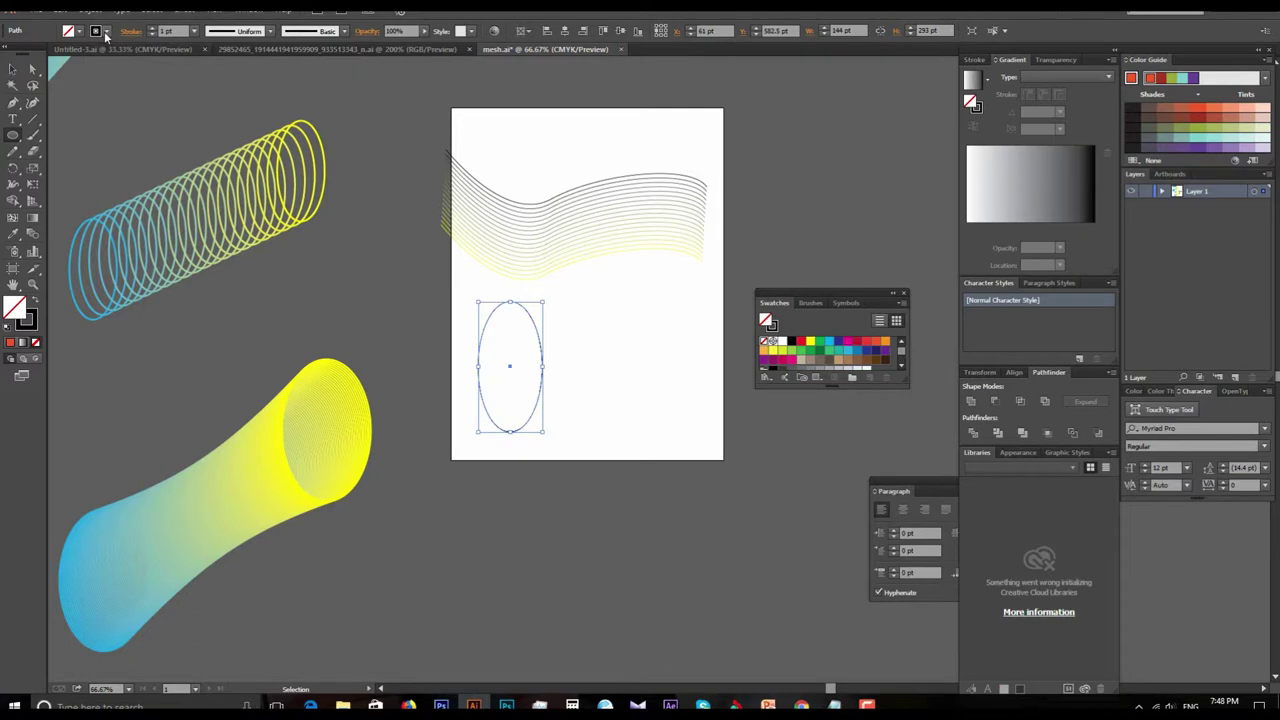
pyautogui.click(106, 33)
pyautogui.click(45, 57)
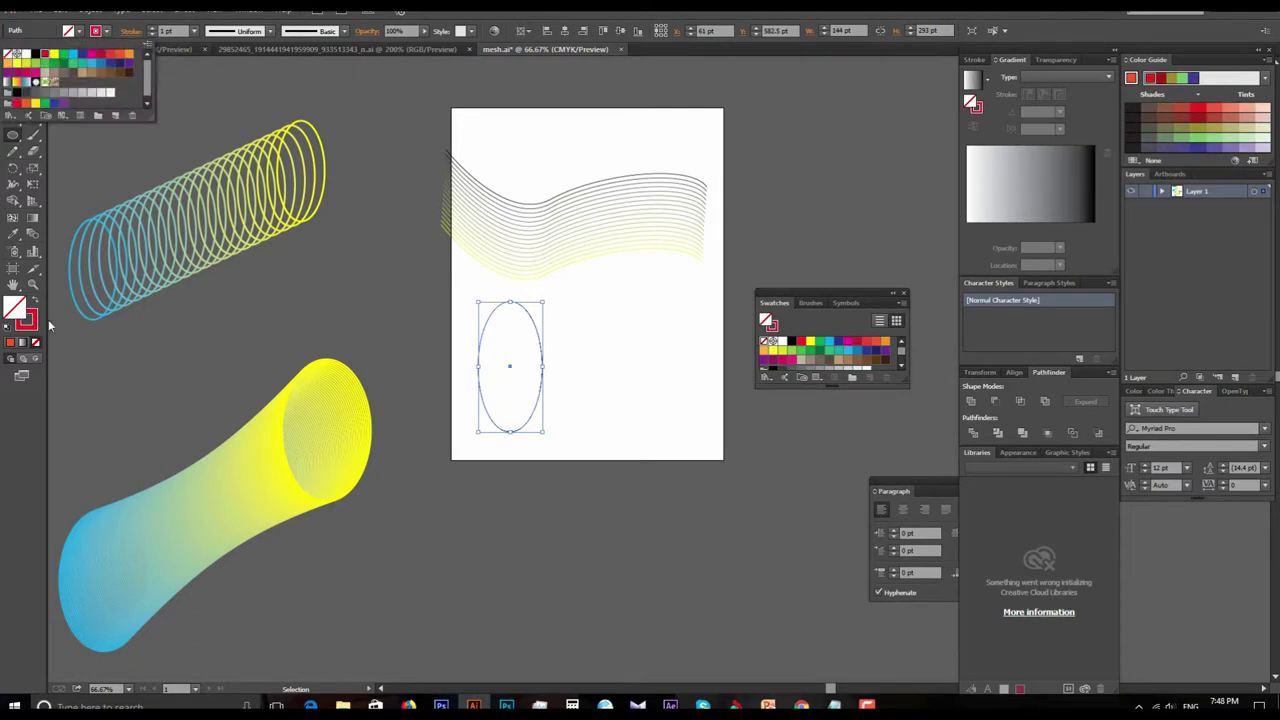
pyautogui.click(12, 134)
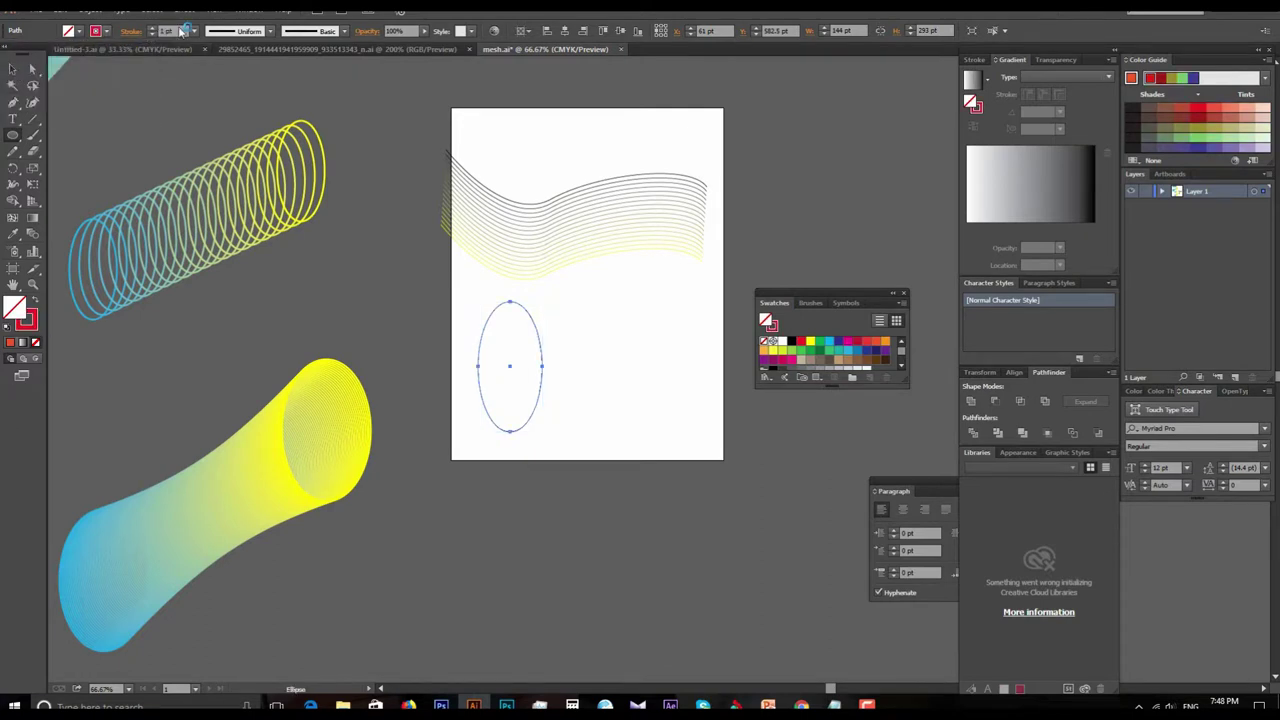
pyautogui.click(193, 31)
pyautogui.click(209, 148)
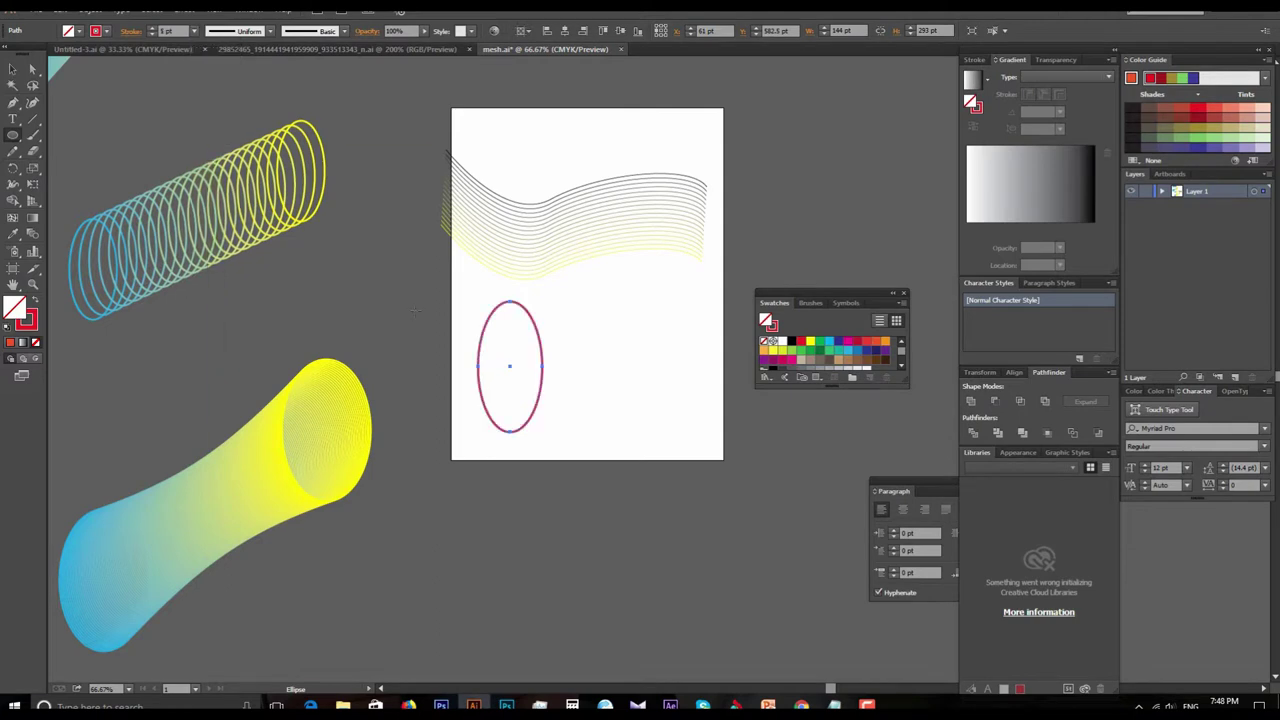
pyautogui.scroll(2, 604, 320)
# Alt-drag a copy of the ellipse to the right and select both ellipses.
pyautogui.press('v')
pyautogui.moveTo(374, 298); pyautogui.dragTo(779, 232)
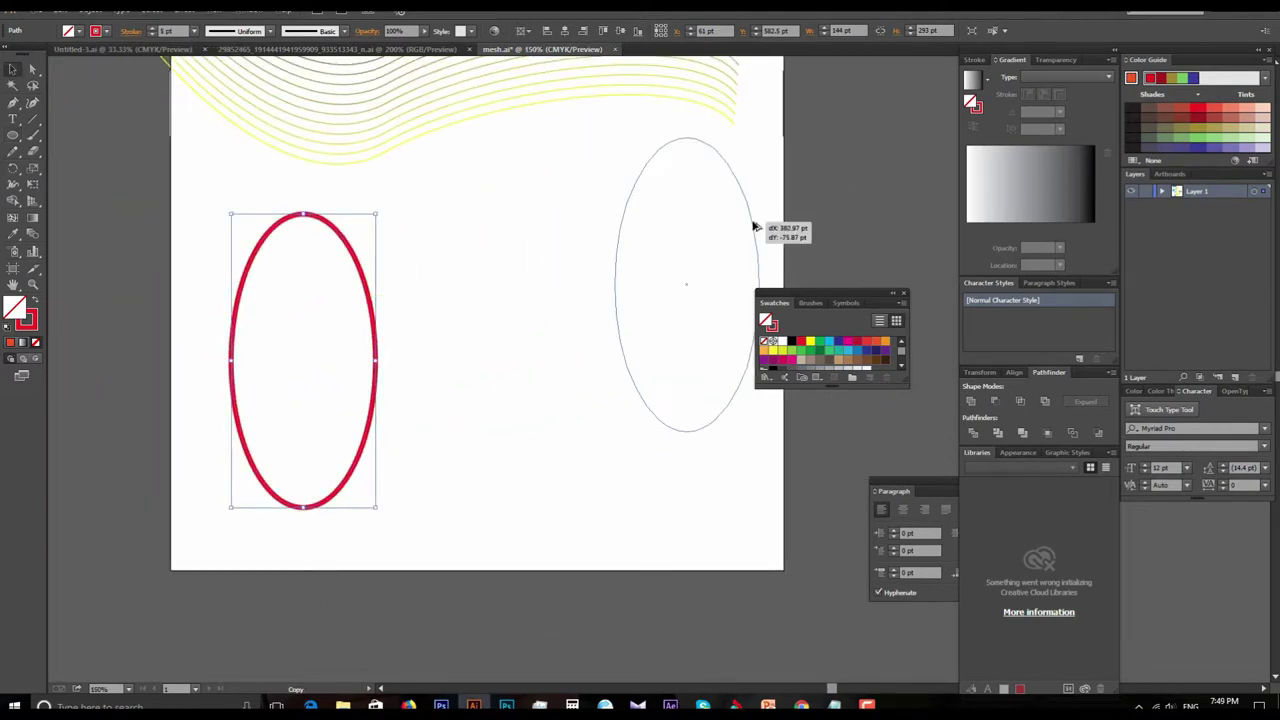
pyautogui.keyDown('shift'); pyautogui.click(369, 288); pyautogui.keyUp('shift')
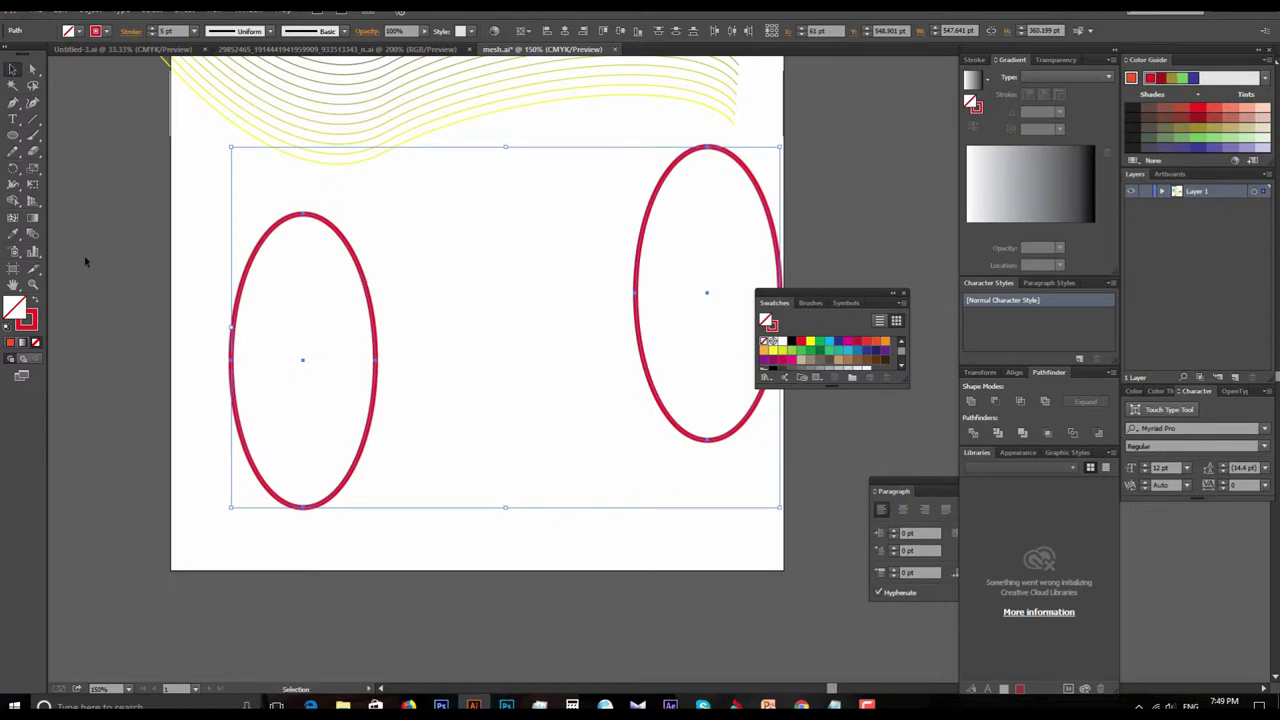
pyautogui.doubleClick(38, 234)
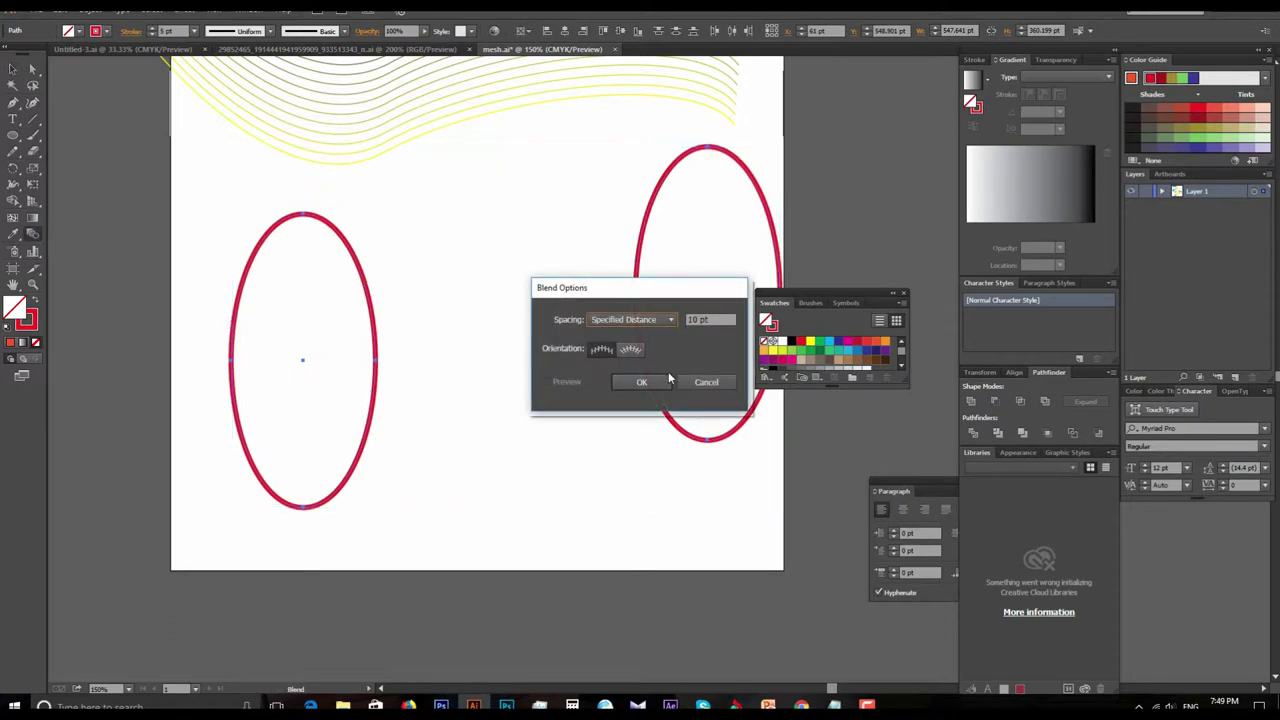
pyautogui.click(656, 381)
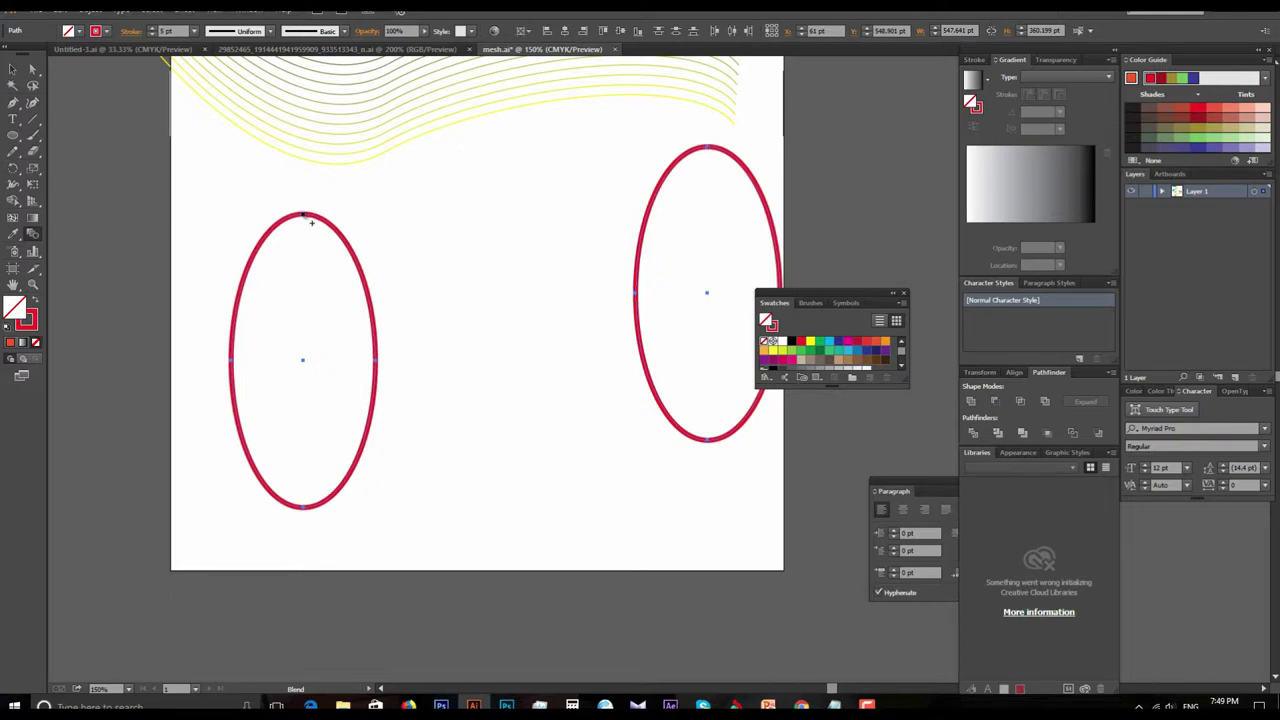
pyautogui.click(305, 215)
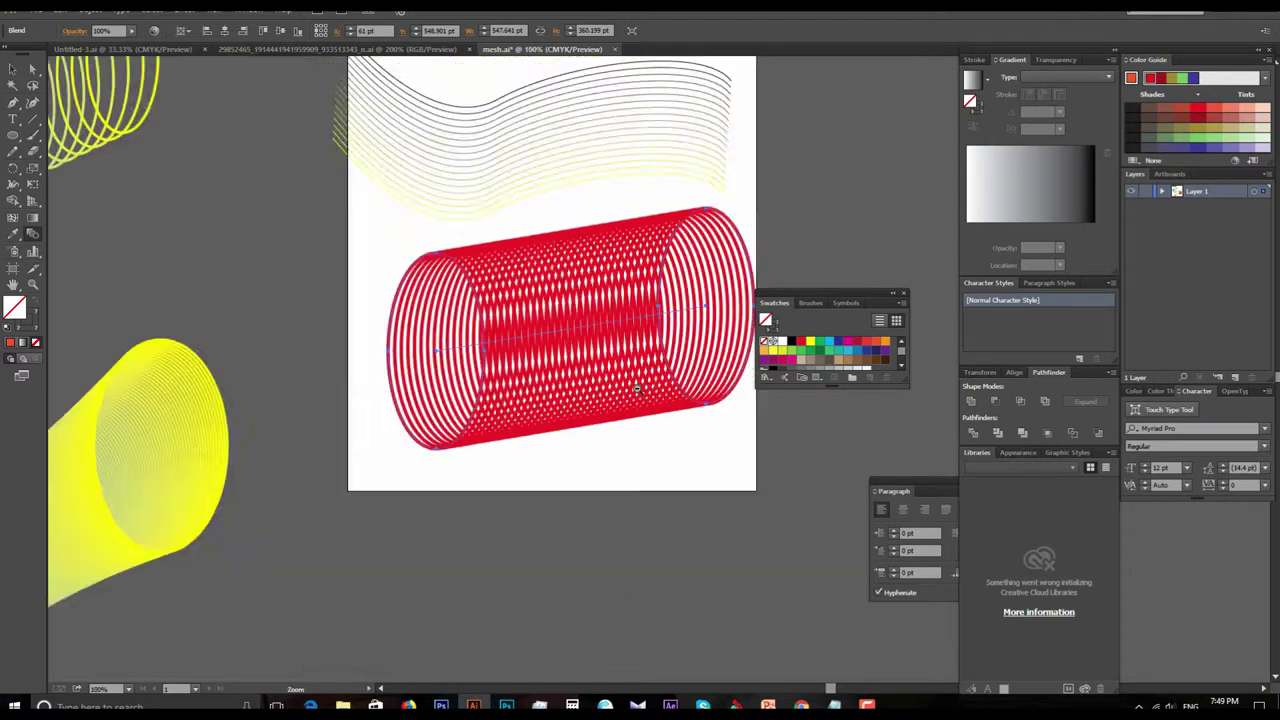
pyautogui.keyDown('alt'); pyautogui.click(640, 390); pyautogui.keyUp('alt')
pyautogui.keyDown('alt'); pyautogui.click(683, 341); pyautogui.keyUp('alt')
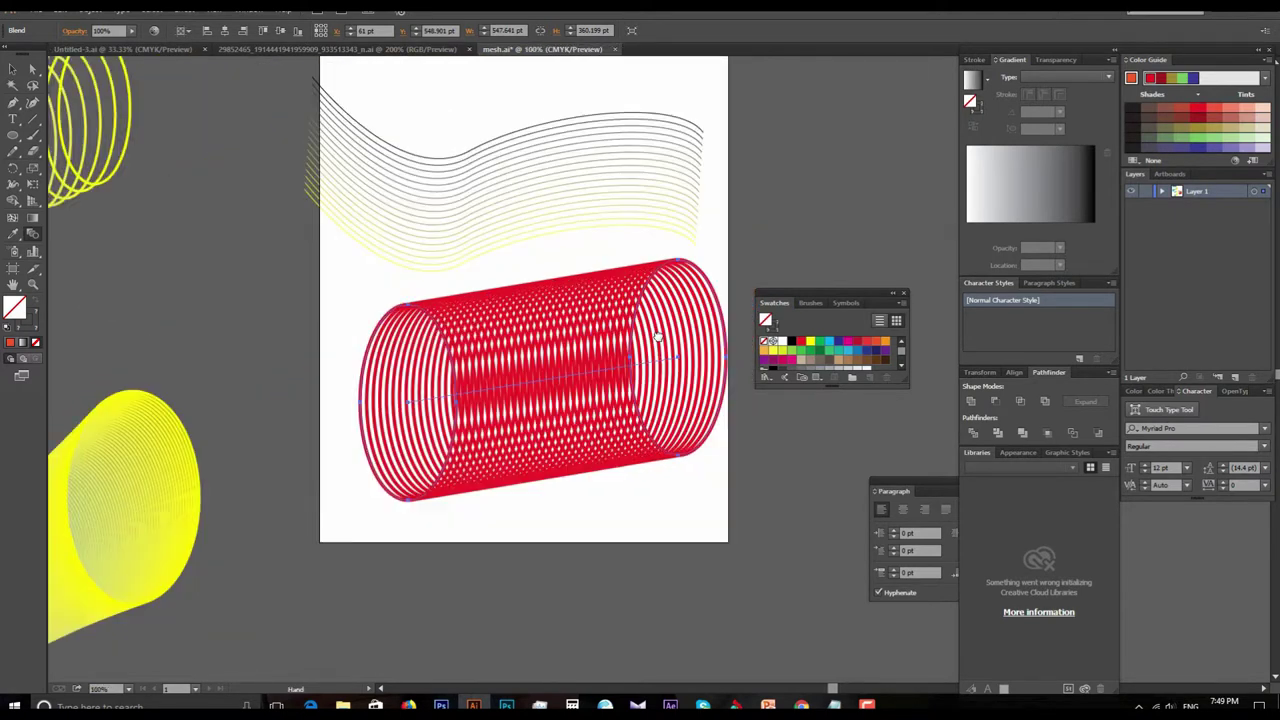
pyautogui.click(13, 68)
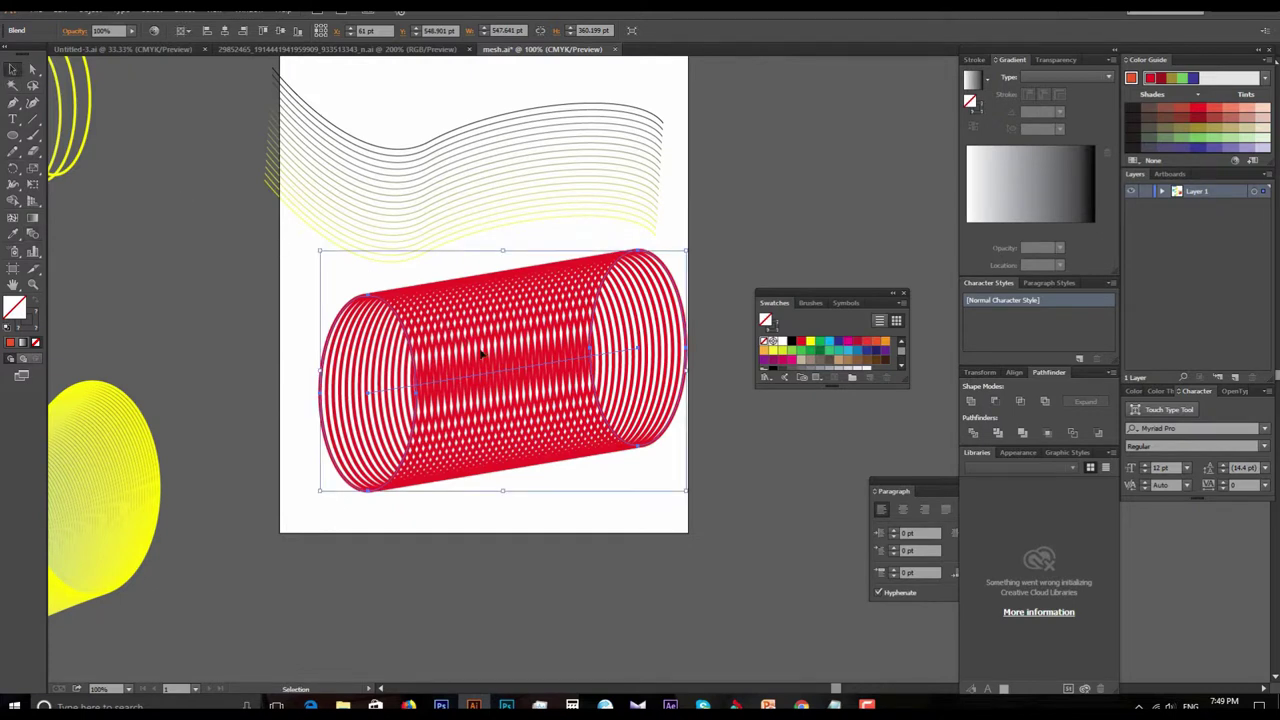
pyautogui.keyDown('ctrl'); pyautogui.click(593, 397); pyautogui.keyUp('ctrl')
pyautogui.hotkey('alt', 'ctrl', 'shift', 'b')
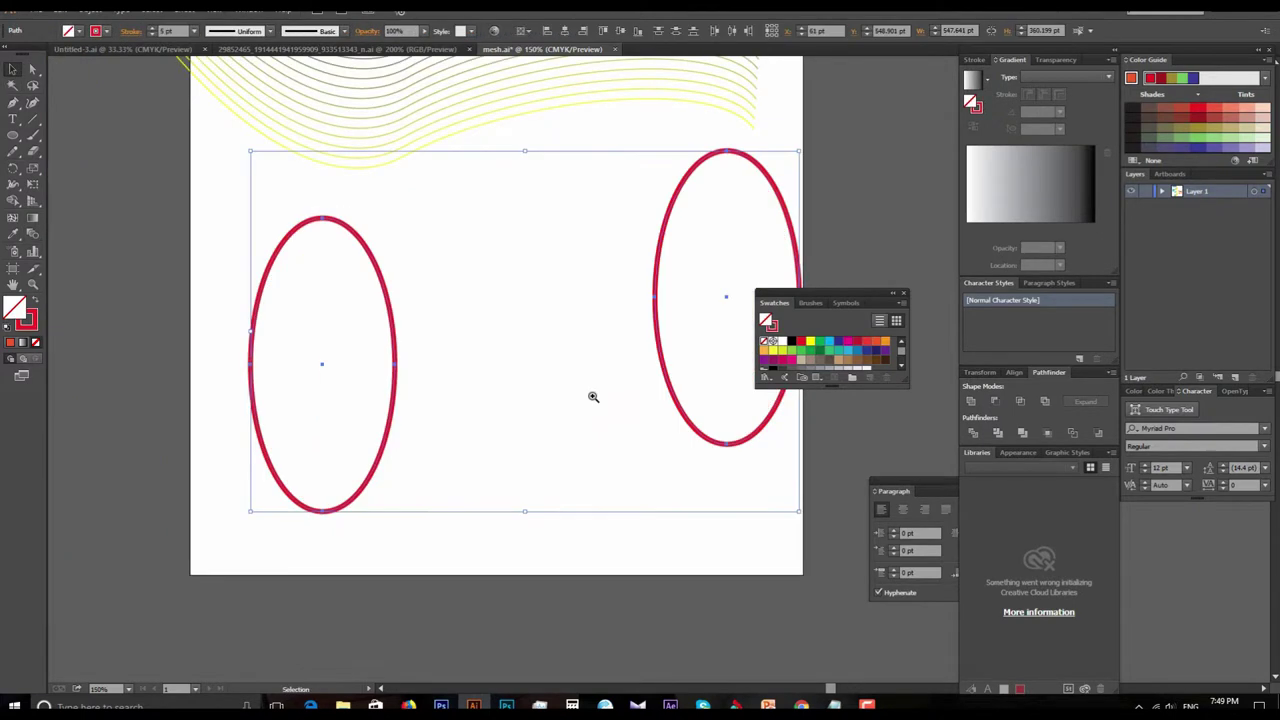
# Set Blend Options spacing to Specified Steps with 30 steps.
pyautogui.moveTo(617, 363); pyautogui.dragTo(567, 438)
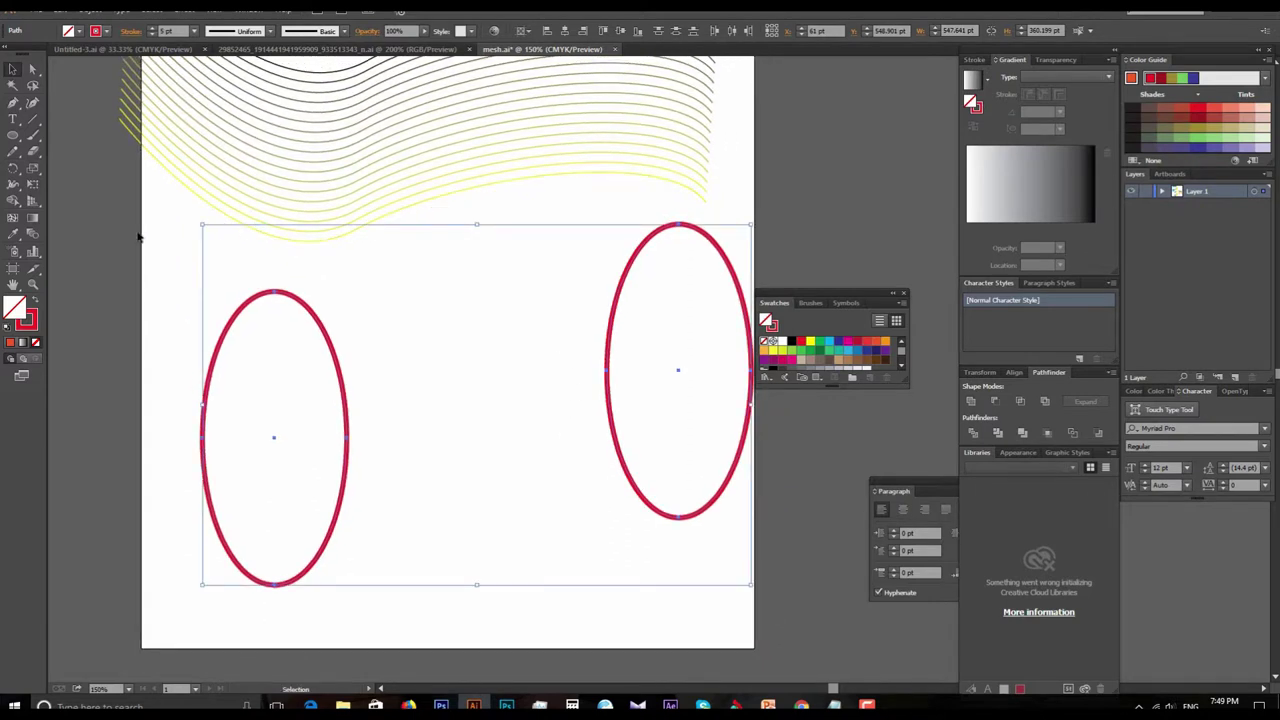
pyautogui.doubleClick(33, 236)
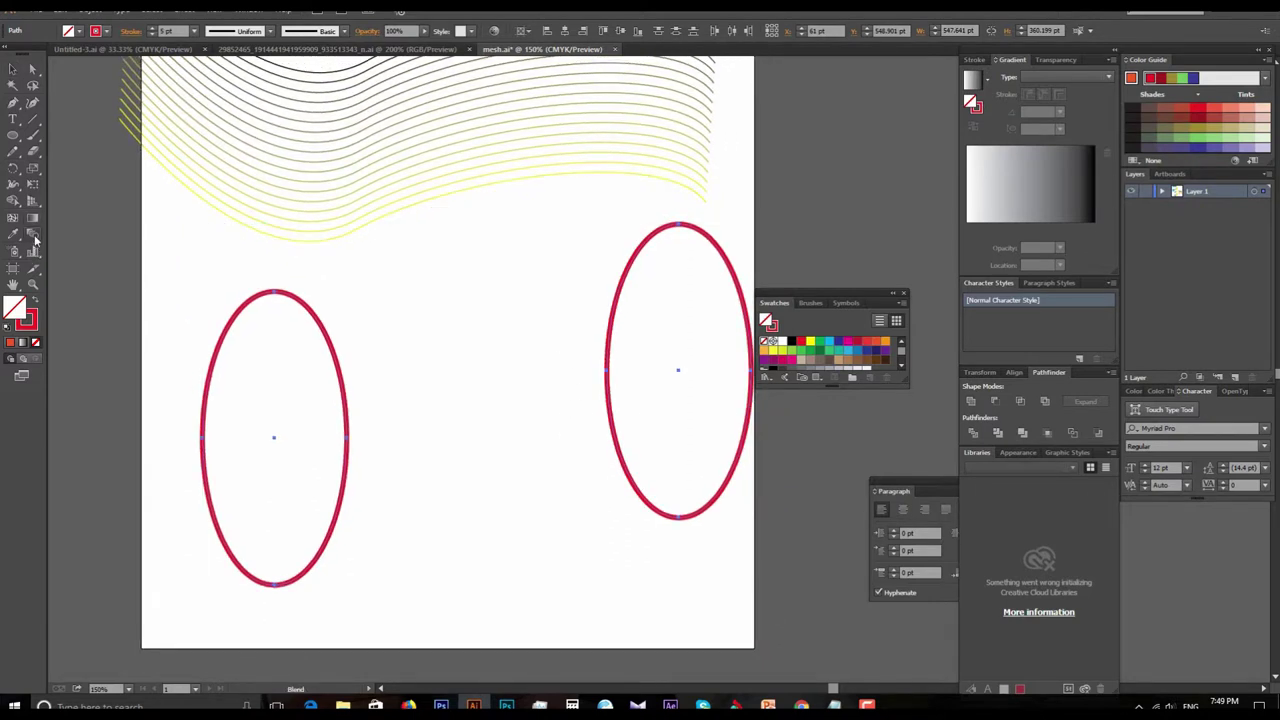
pyautogui.click(658, 320)
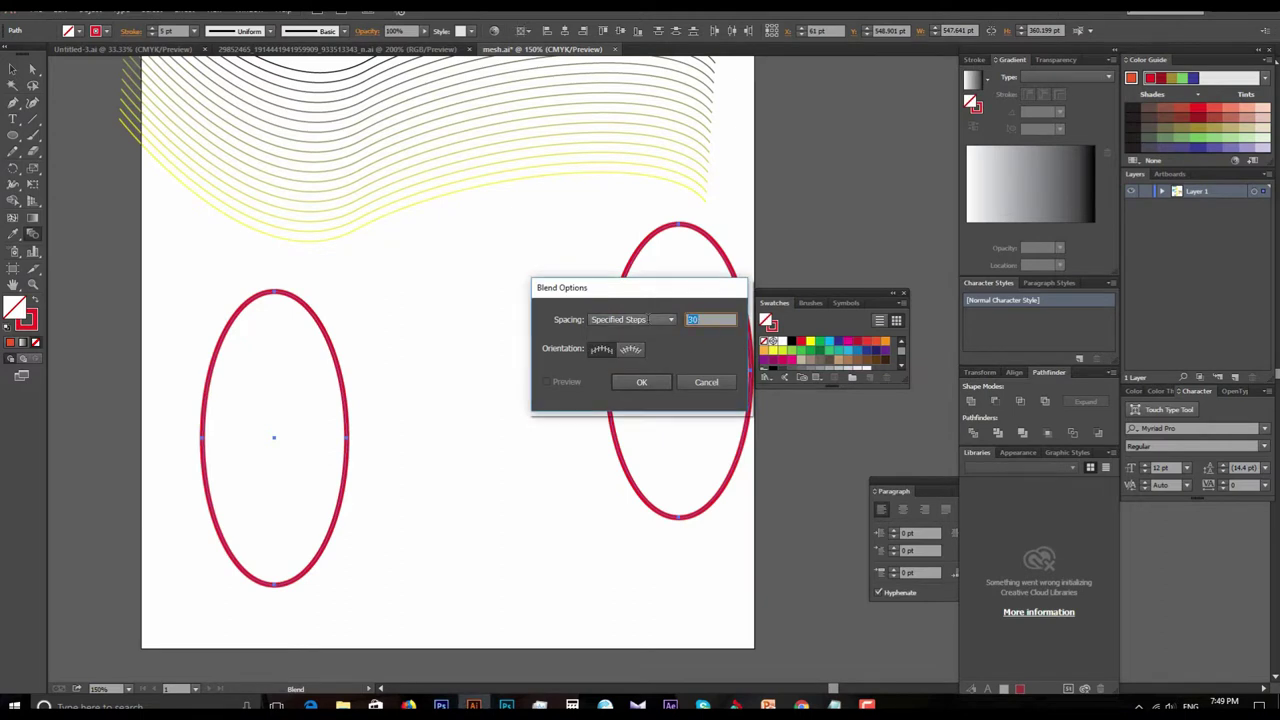
pyautogui.press('Return')
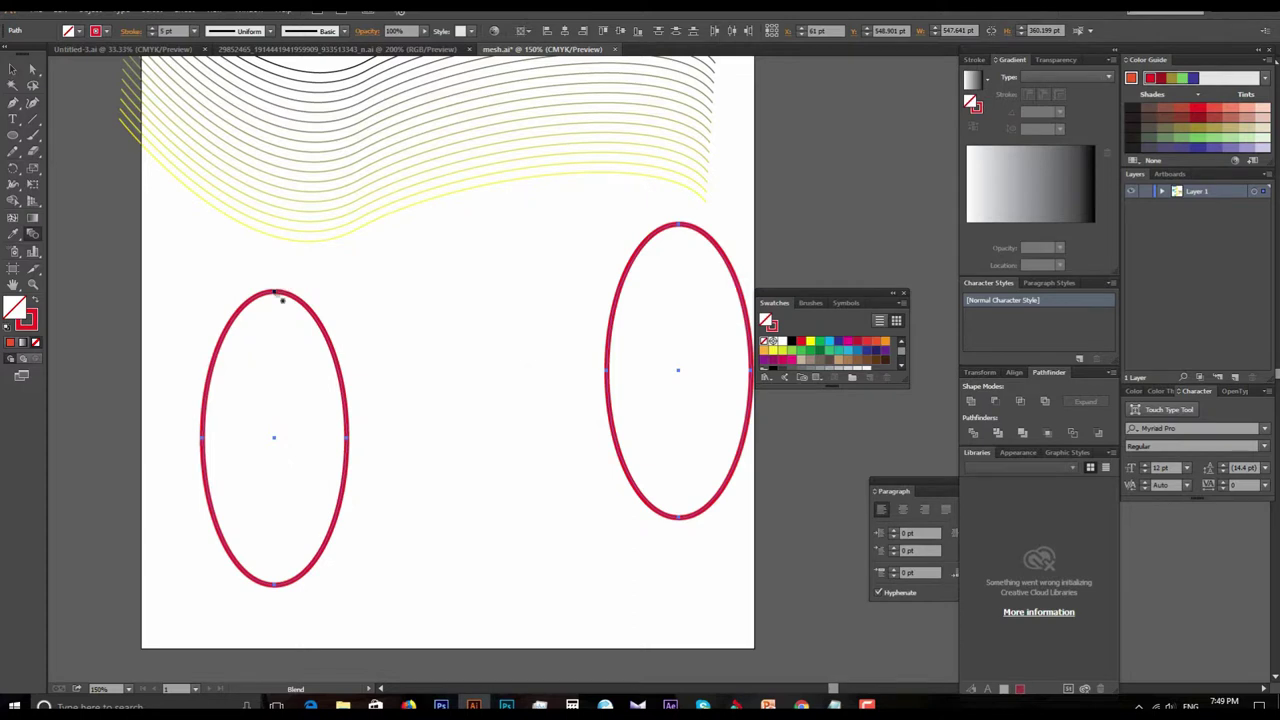
# Blend the two red ellipses into a stepped cylinder.
pyautogui.click(680, 226)
pyautogui.scroll(-1, 668, 398)
pyautogui.scroll(-1, 663, 377)
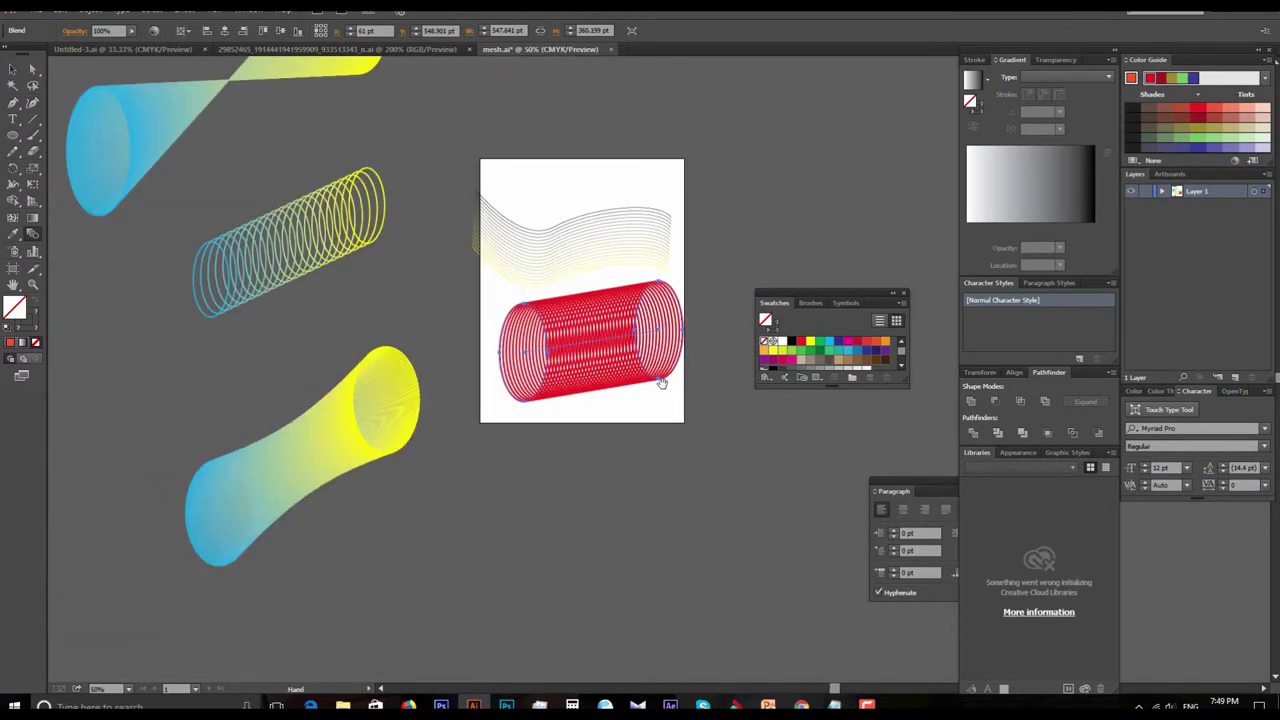
pyautogui.scroll(1, 652, 355)
pyautogui.scroll(1, 652, 355)
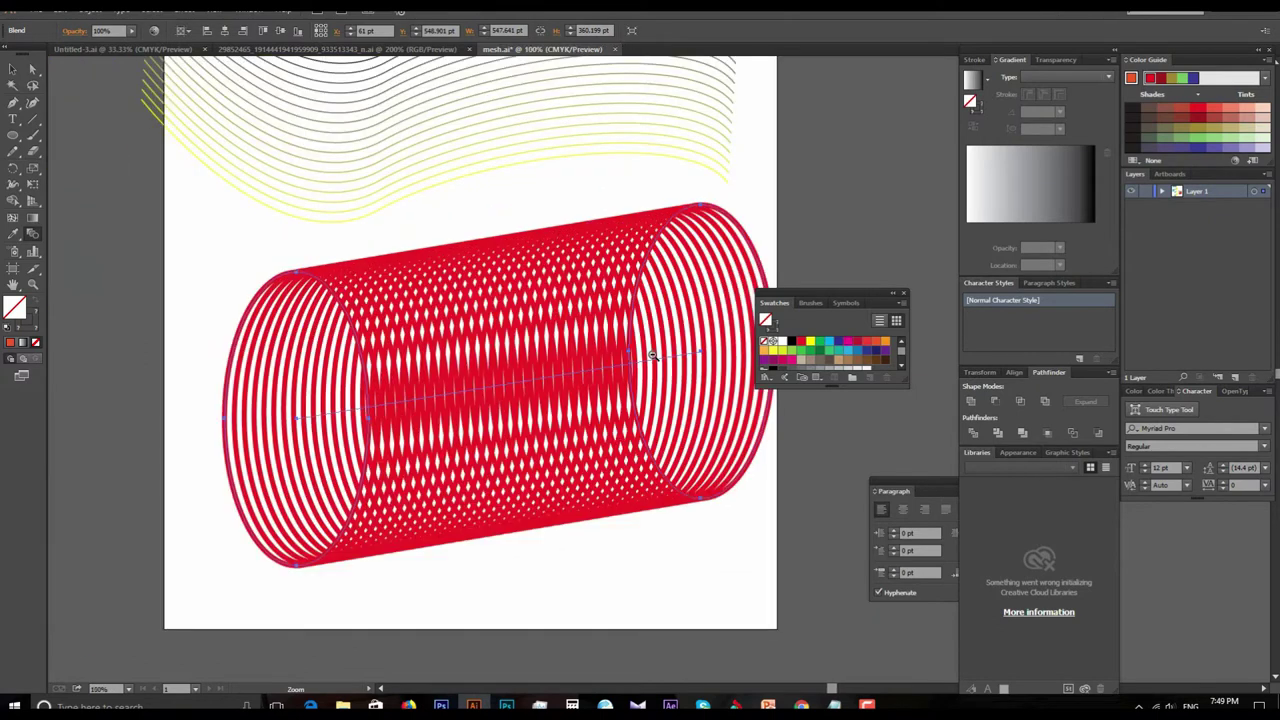
pyautogui.scroll(-1, 652, 355)
pyautogui.scroll(-1, 600, 330)
pyautogui.scroll(1, 440, 265)
# Release the blend back into two separate ellipses and deselect.
pyautogui.click(22, 73)
pyautogui.hotkey('alt', 'ctrl', 'shift', 'b')
pyautogui.click(818, 615)
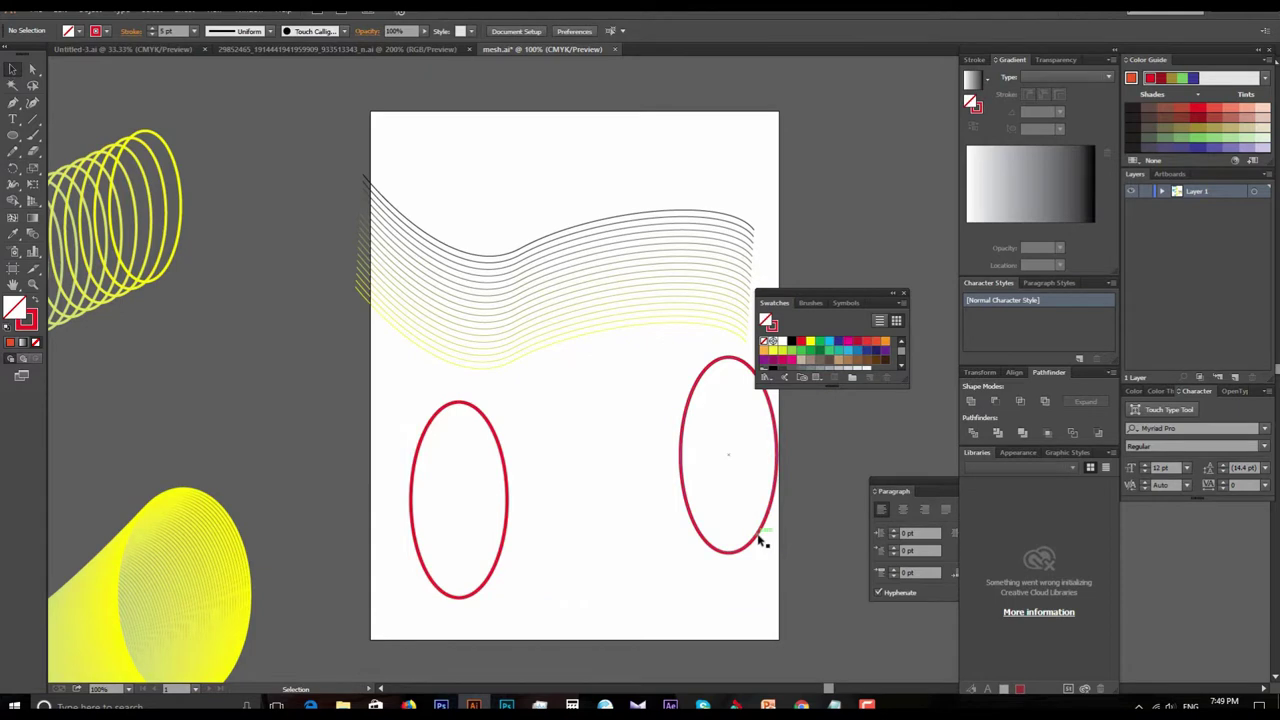
# Give the right ellipse a green stroke.
pyautogui.click(758, 537)
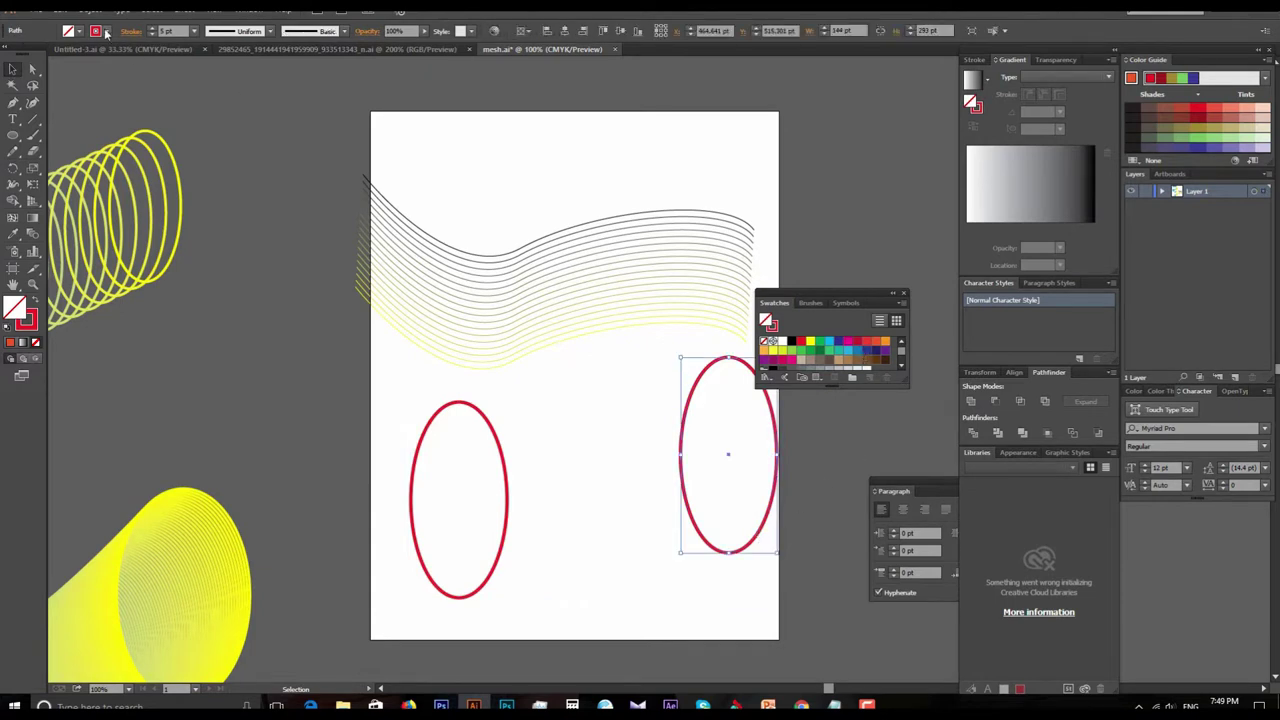
pyautogui.click(106, 32)
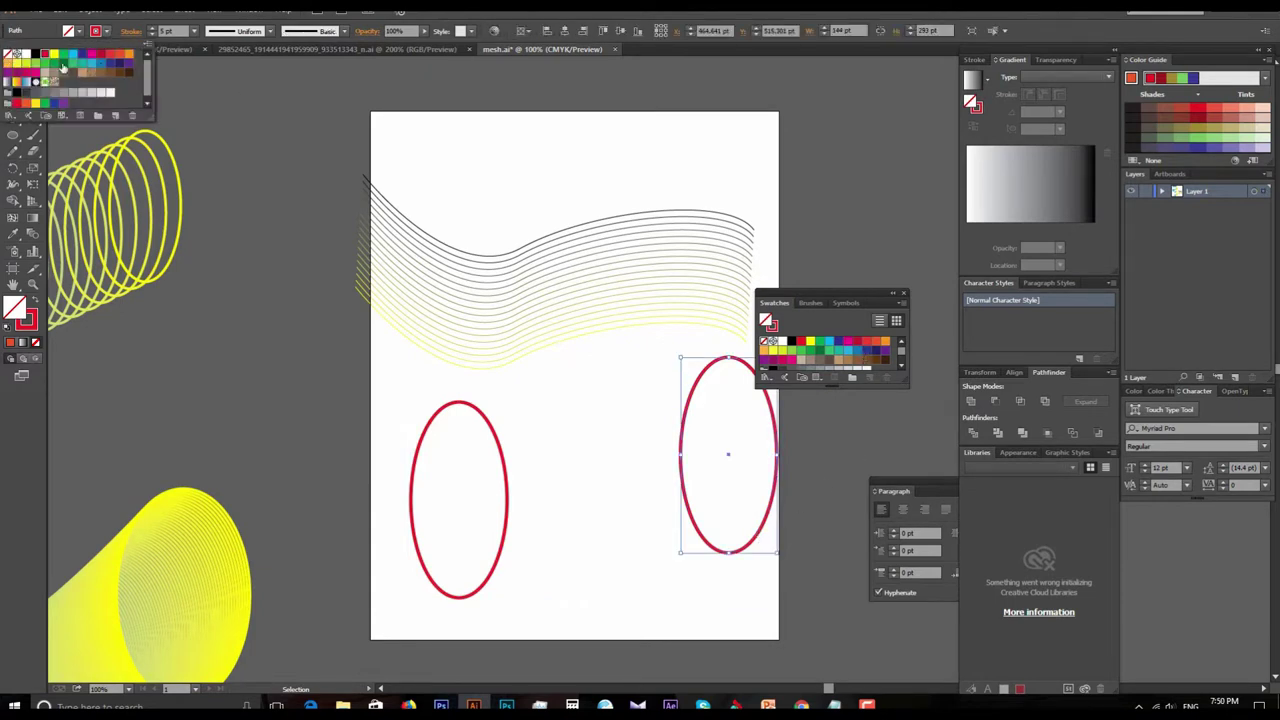
pyautogui.click(40, 62)
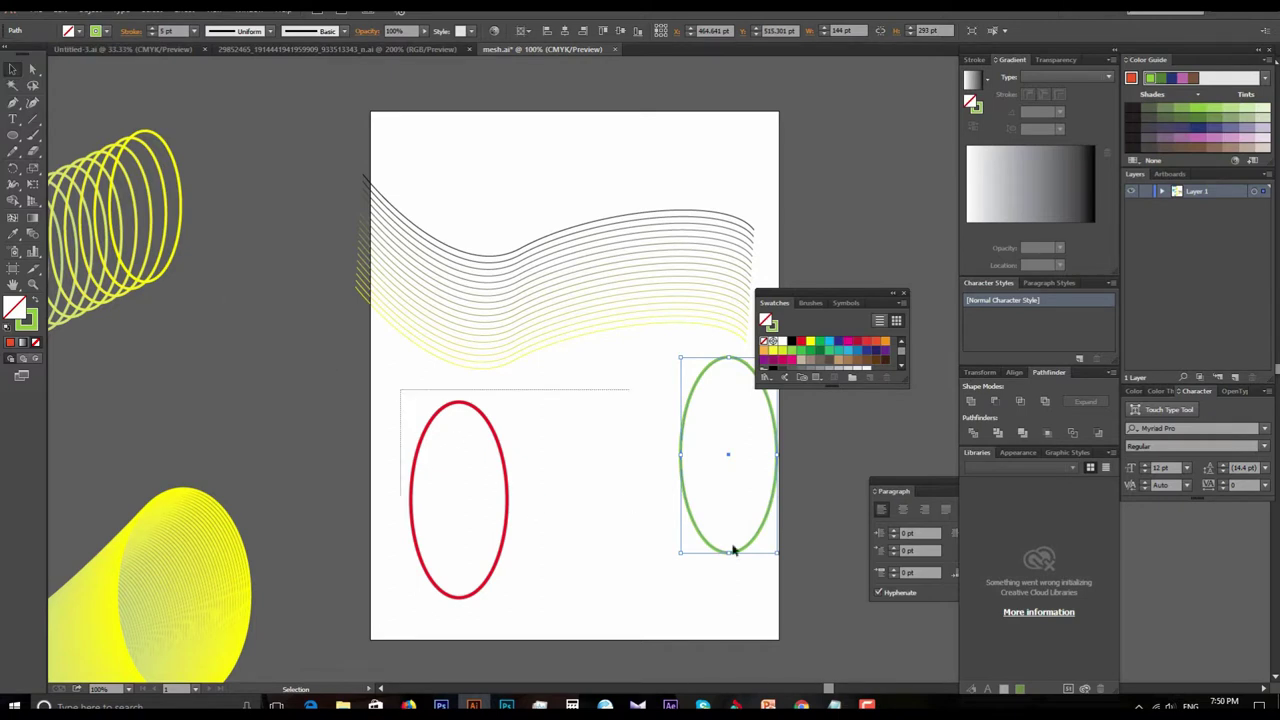
# Blend the red and green ellipses into a stepped red-to-green cylinder of rings.
pyautogui.moveTo(628, 500); pyautogui.dragTo(757, 610)
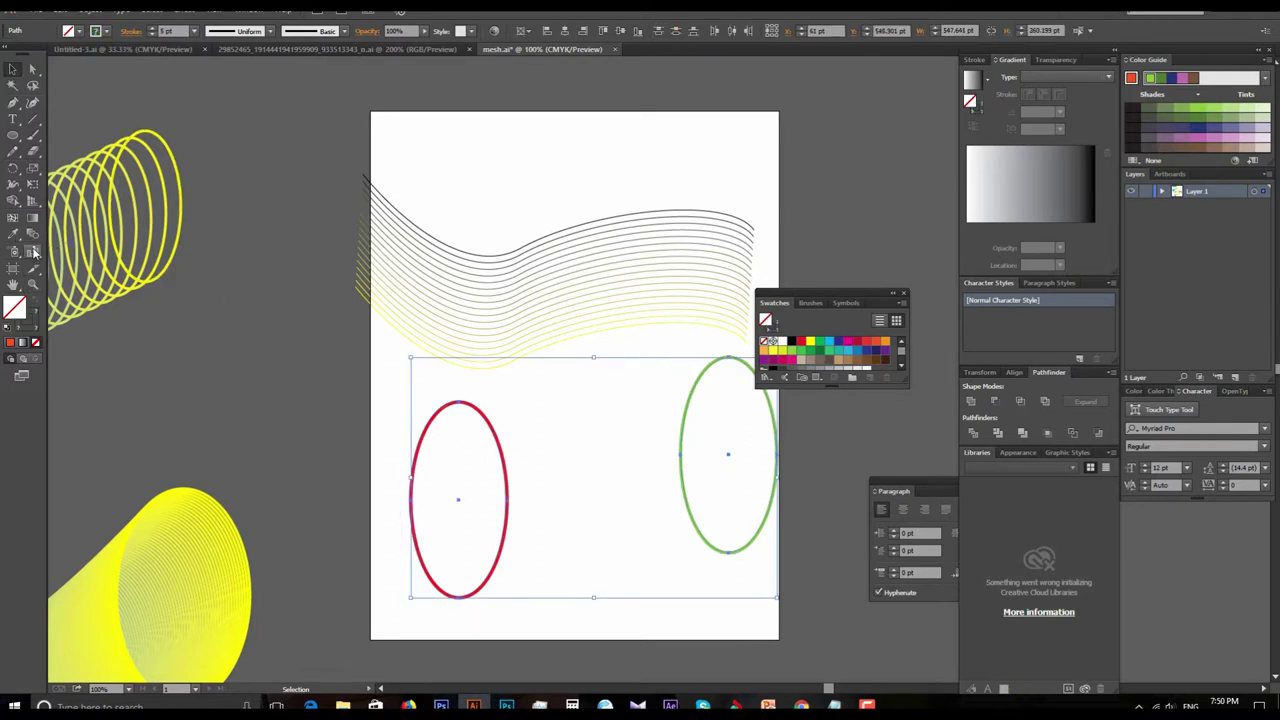
pyautogui.doubleClick(33, 236)
pyautogui.click(643, 379)
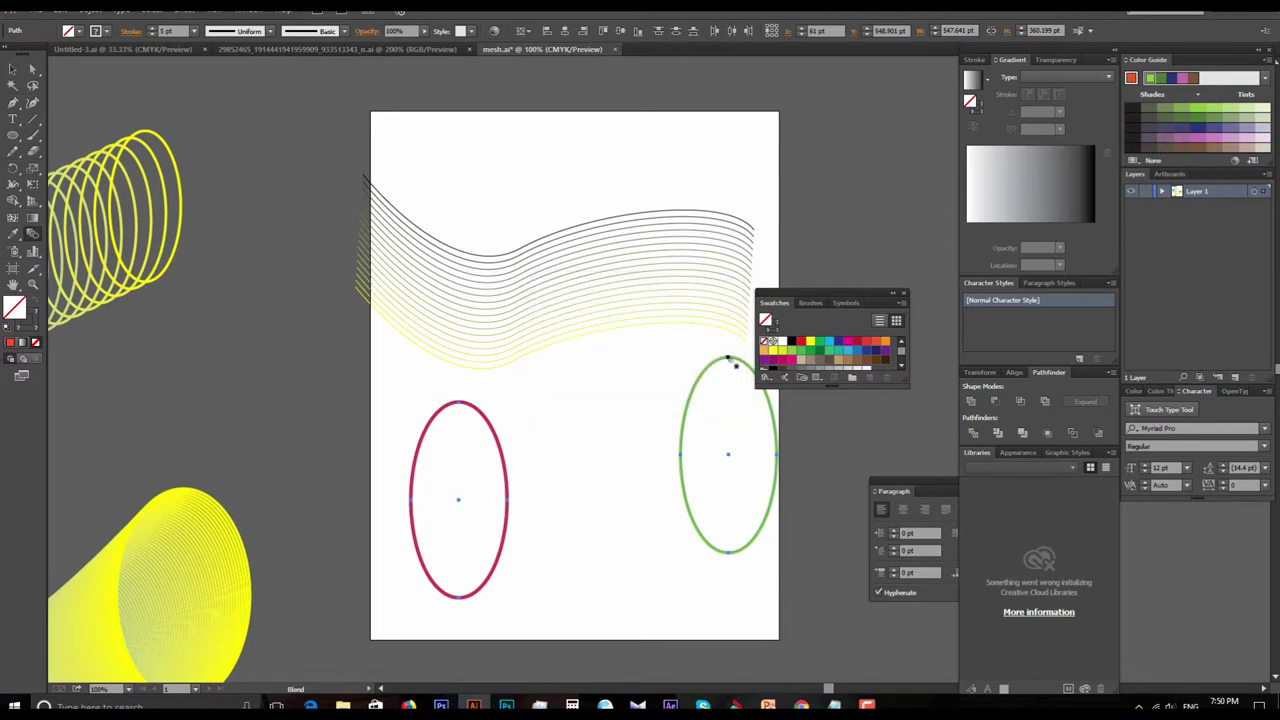
pyautogui.click(460, 404)
# Zoom out to see more artwork and switch to the Rectangle tool.
pyautogui.hotkey('ctrl', '-')
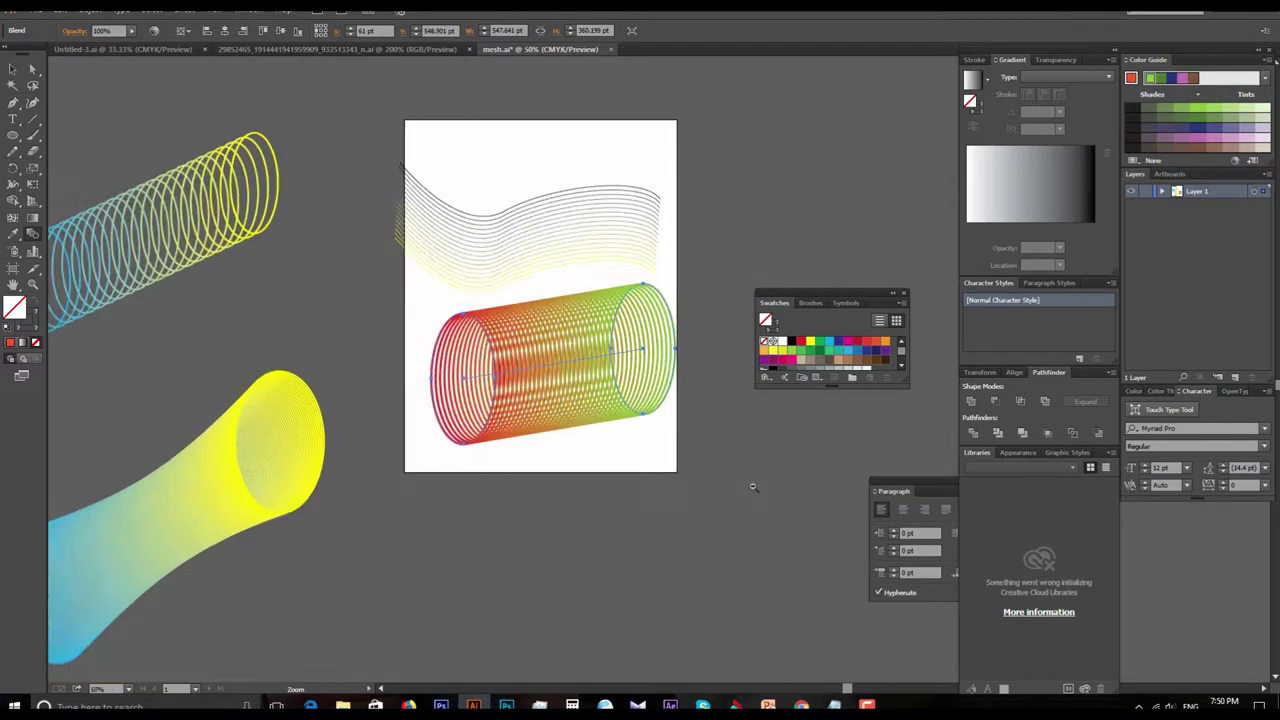
pyautogui.hotkey('ctrl', '-')
pyautogui.moveTo(13, 135)
pyautogui.mouseDown()
pyautogui.moveTo(46, 176)
pyautogui.moveTo(60, 134)
pyautogui.mouseUp()
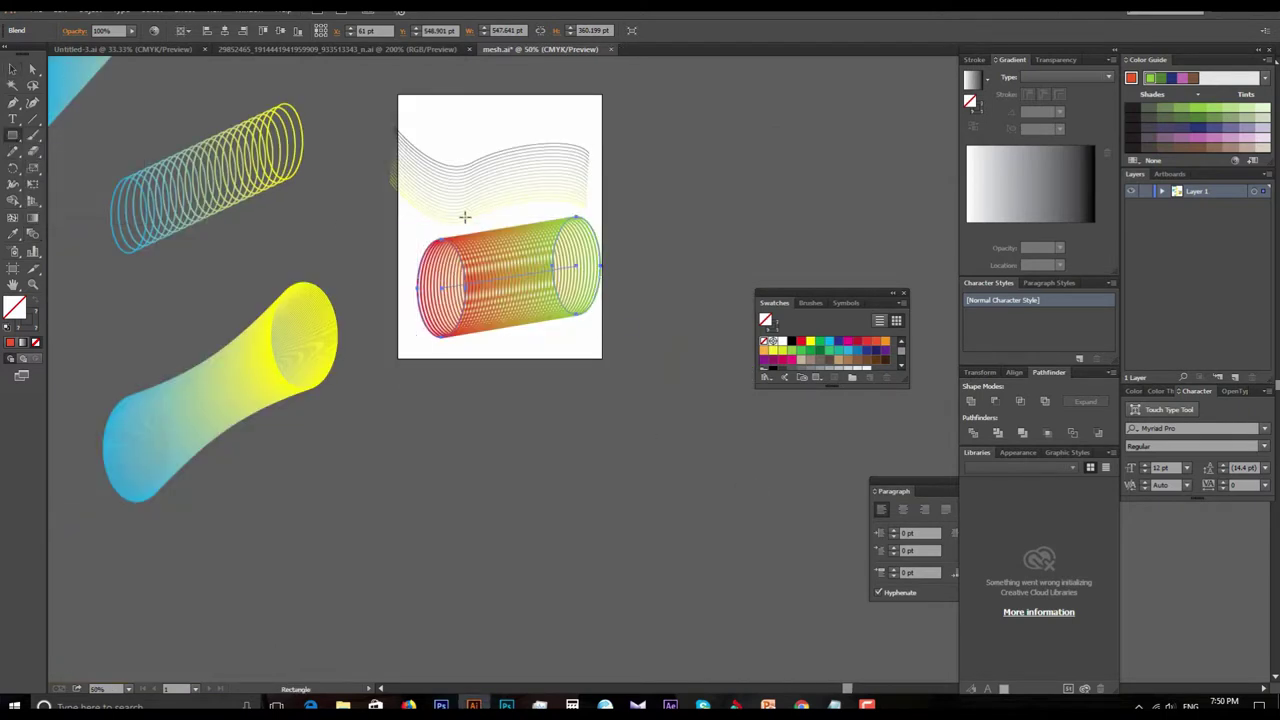
pyautogui.hotkey('ctrl', '+')
pyautogui.scroll(3, 605, 310)
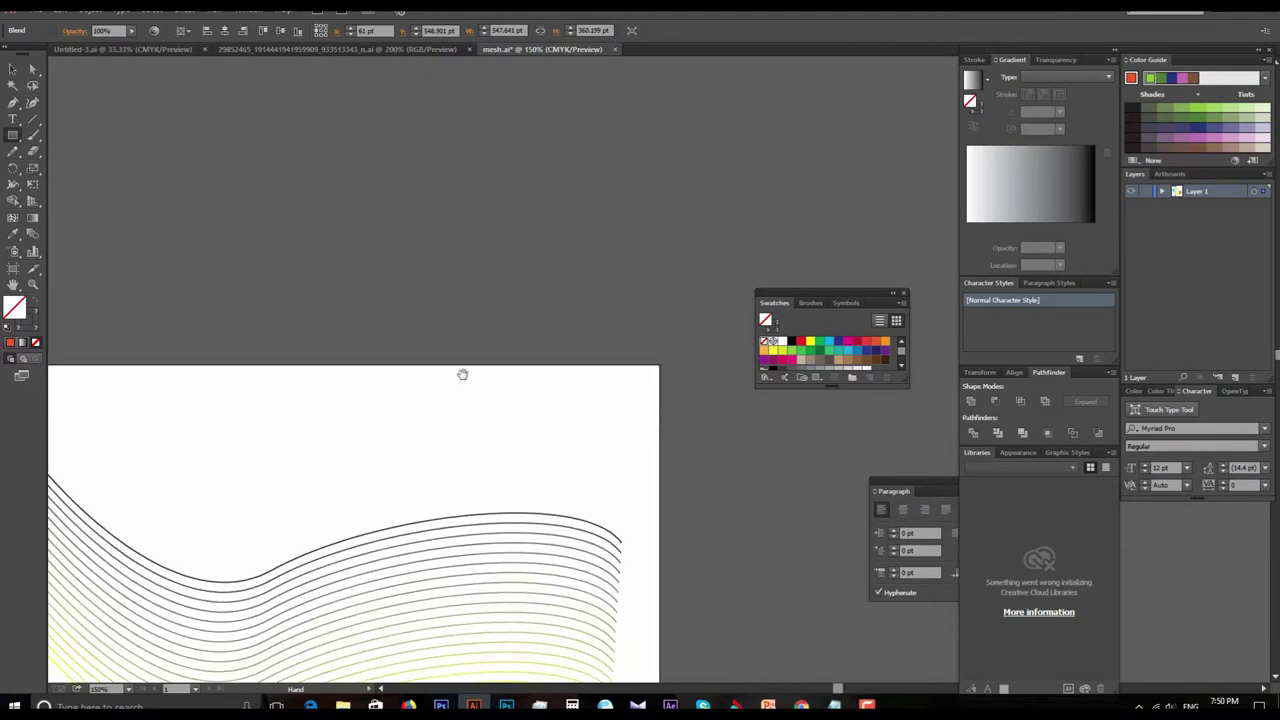
pyautogui.scroll(-3, 463, 371)
# Draw a green-outlined rectangle near the top edge of the artboard.
pyautogui.moveTo(322, 197); pyautogui.dragTo(565, 346)
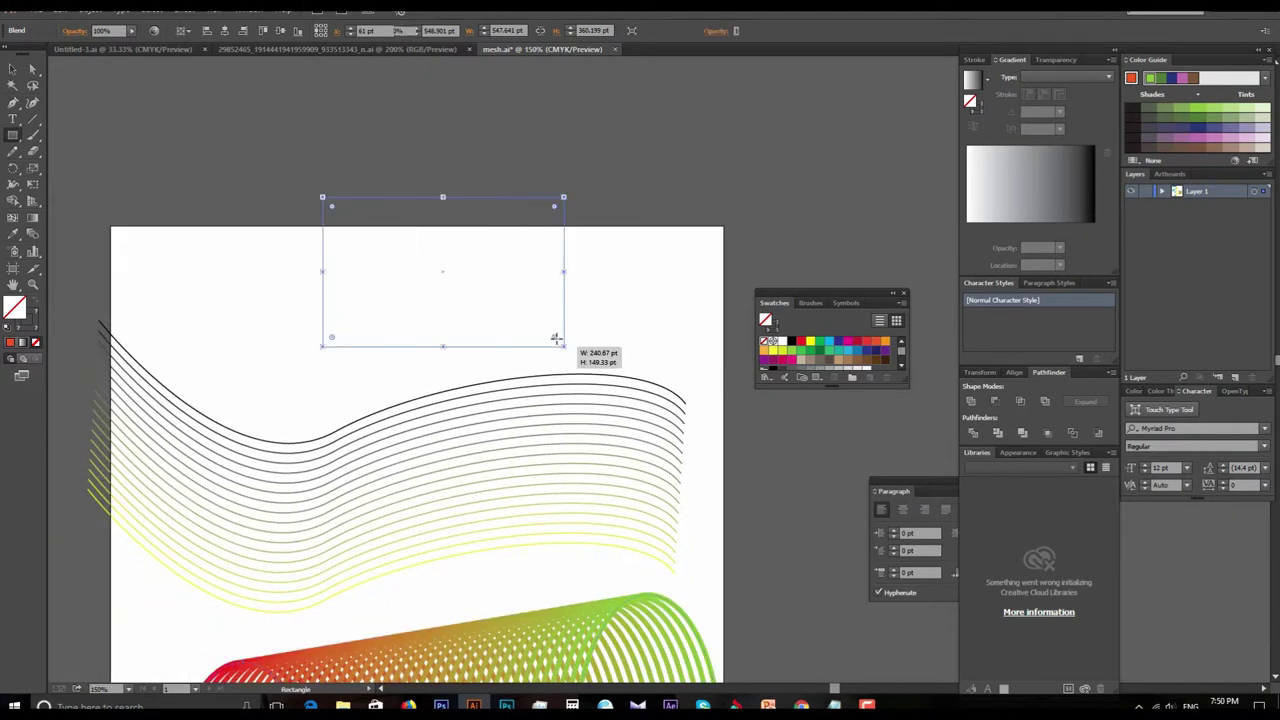
pyautogui.click(13, 69)
pyautogui.click(548, 260)
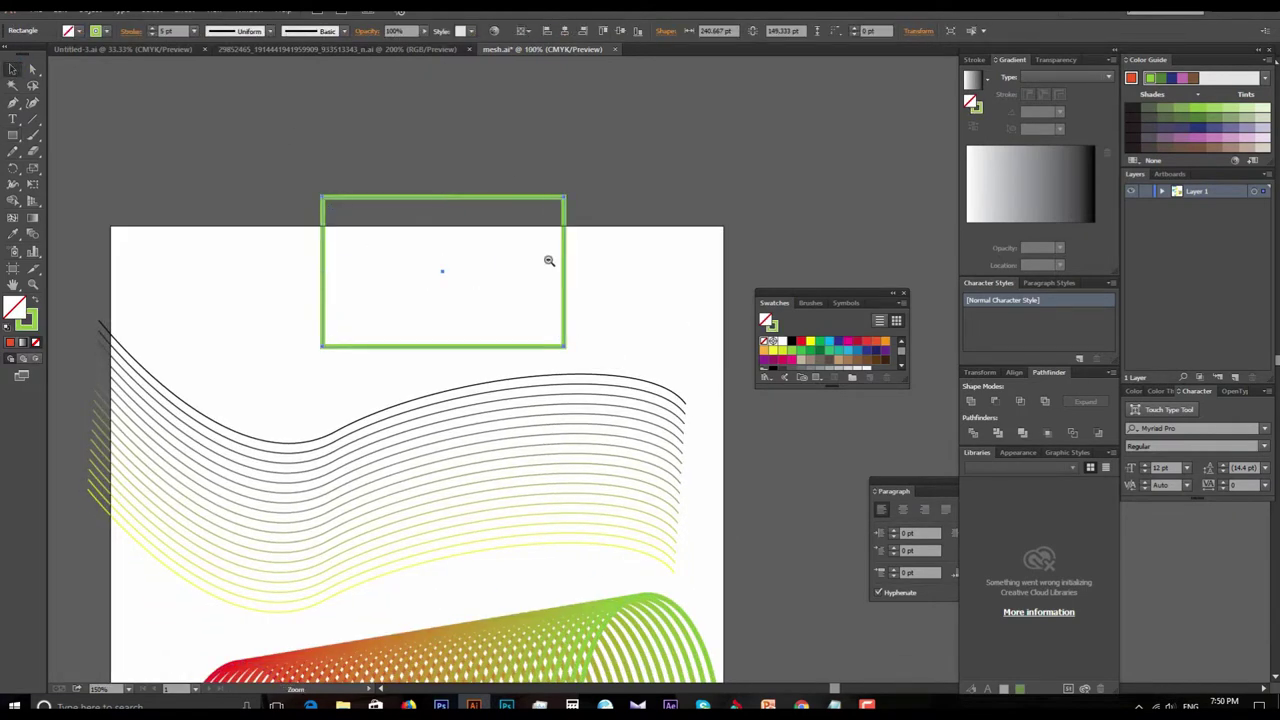
pyautogui.hotkey('ctrl', '-')
pyautogui.hotkey('ctrl', '-')
# Duplicate the rectangle up and to the right and give the unfilled copy a red outline.
pyautogui.moveTo(353, 360)
pyautogui.mouseDown()
pyautogui.moveTo(389, 425)
pyautogui.moveTo(494, 313)
pyautogui.mouseUp()
pyautogui.hotkey('ctrl', '+')
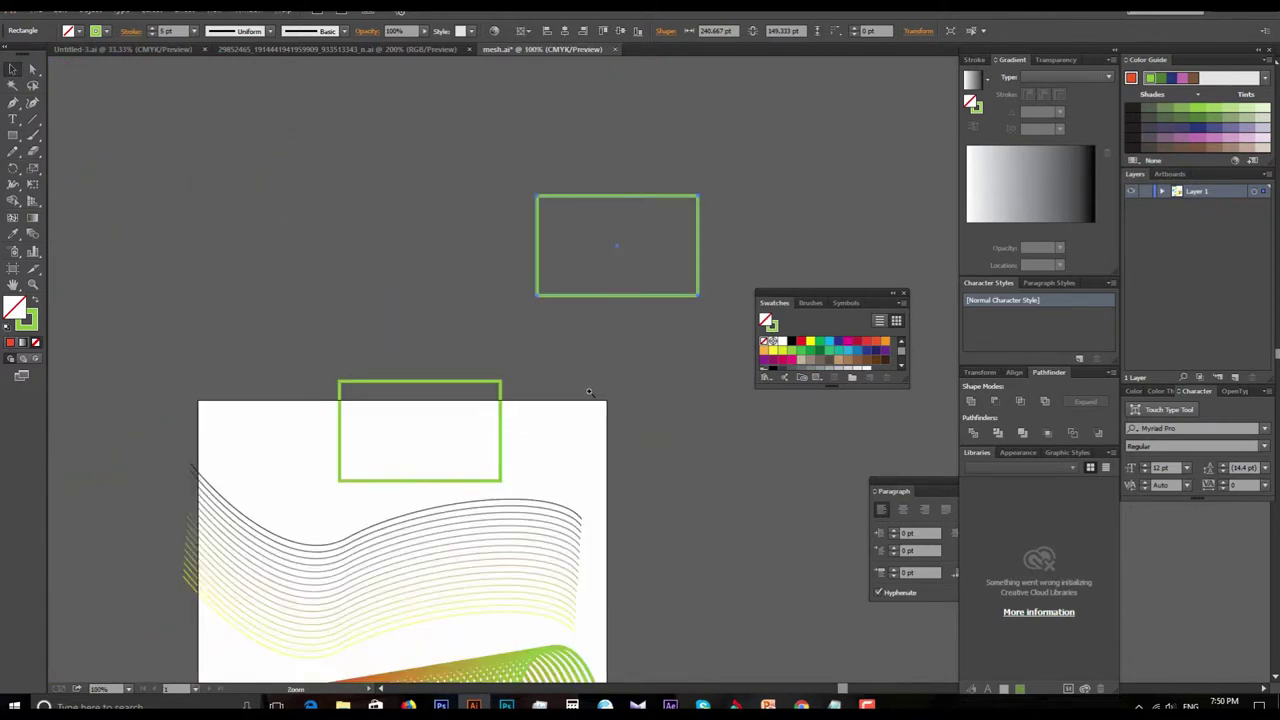
pyautogui.click(589, 392)
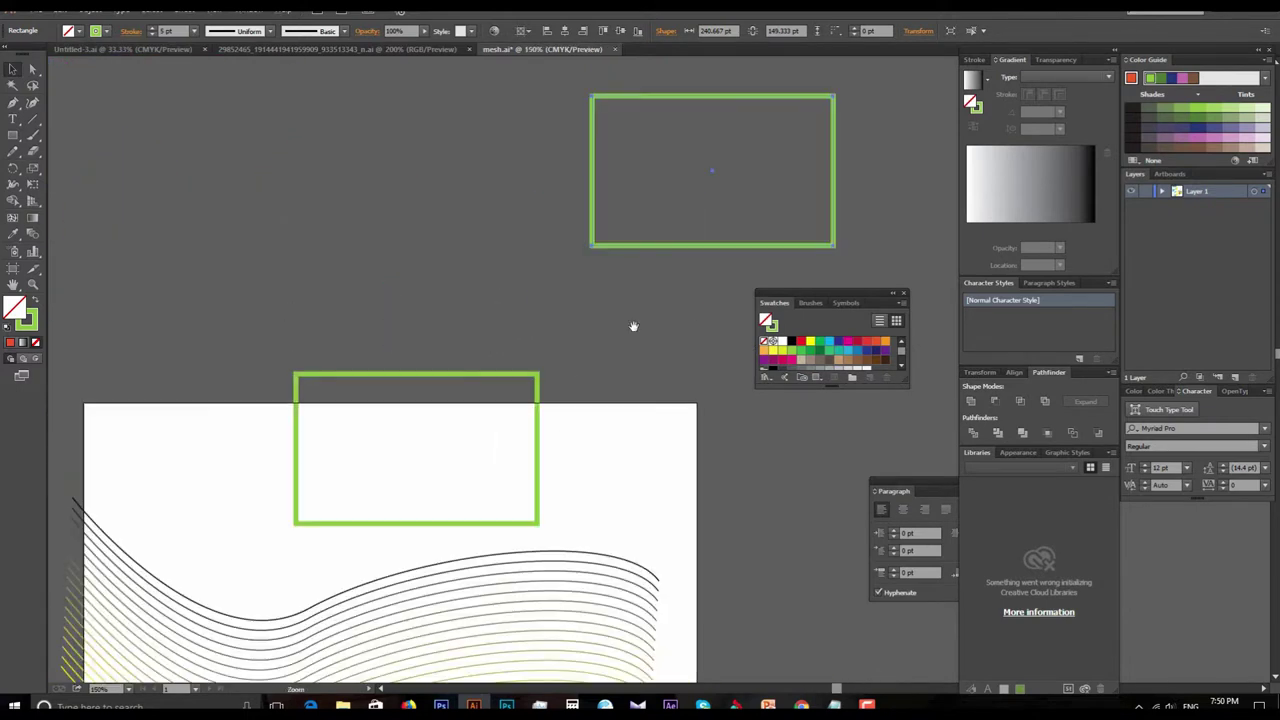
pyautogui.click(801, 341)
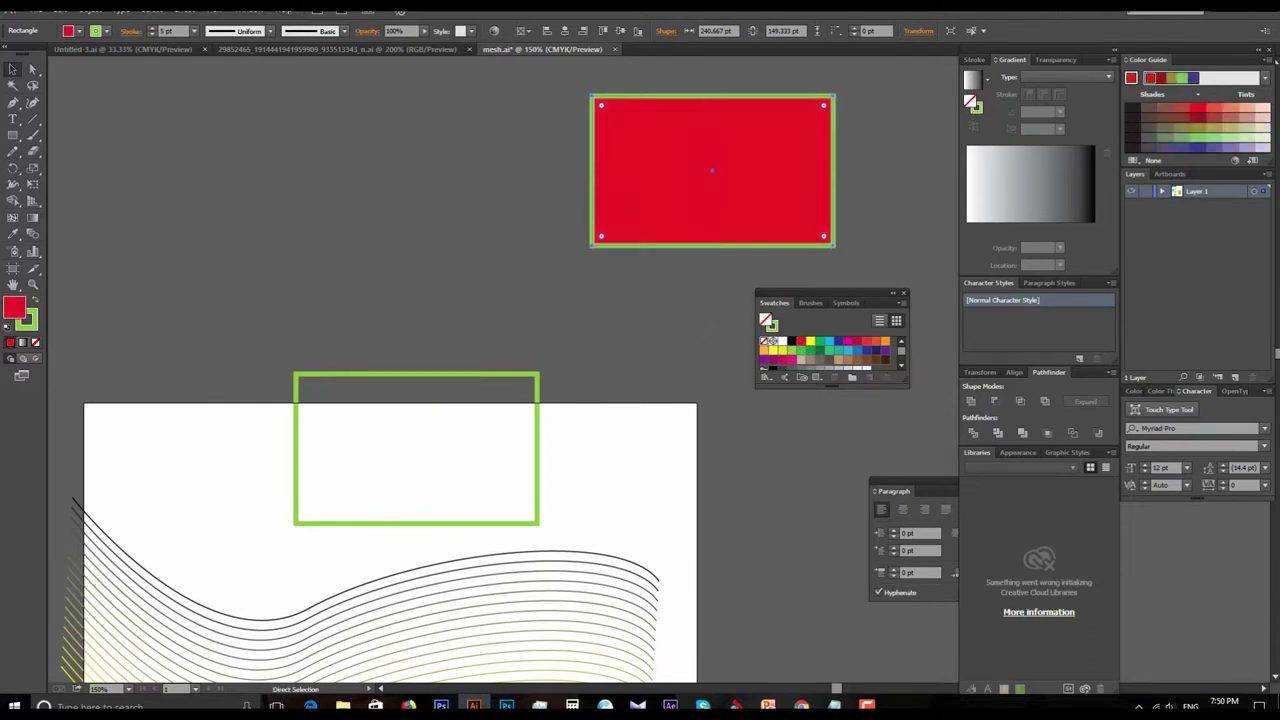
pyautogui.click(765, 341)
pyautogui.click(105, 32)
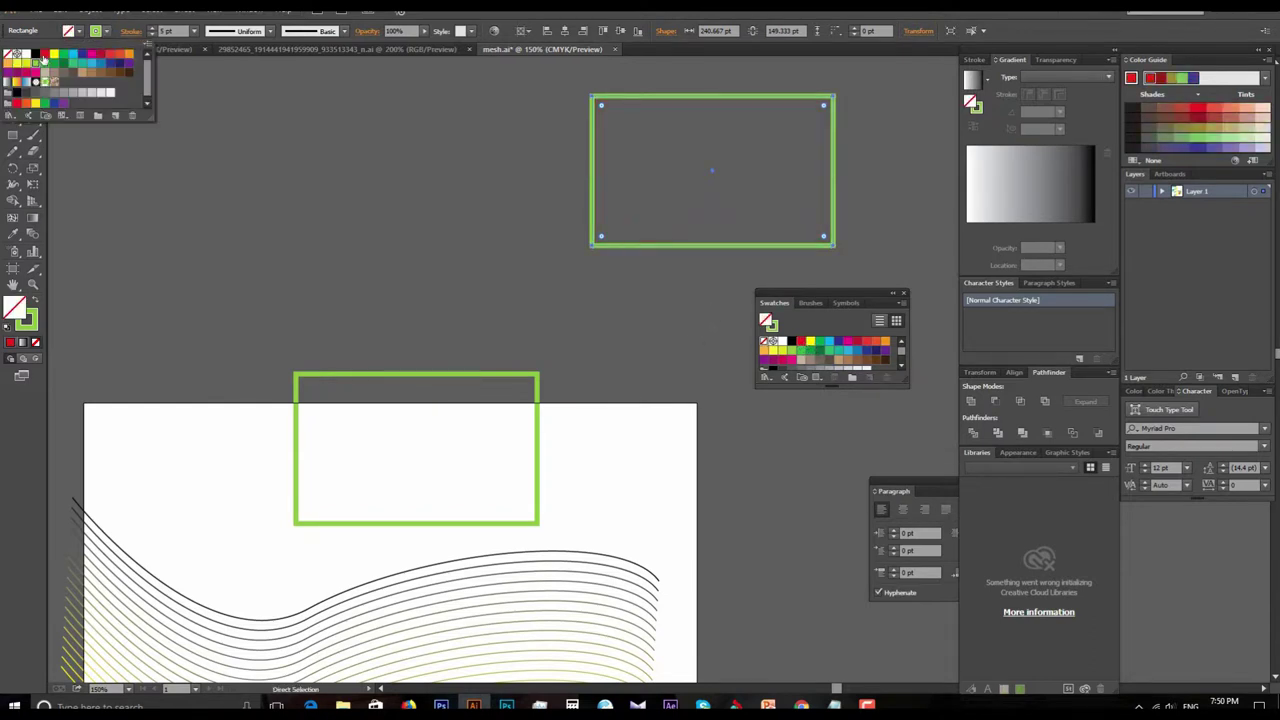
pyautogui.click(44, 54)
pyautogui.click(591, 266)
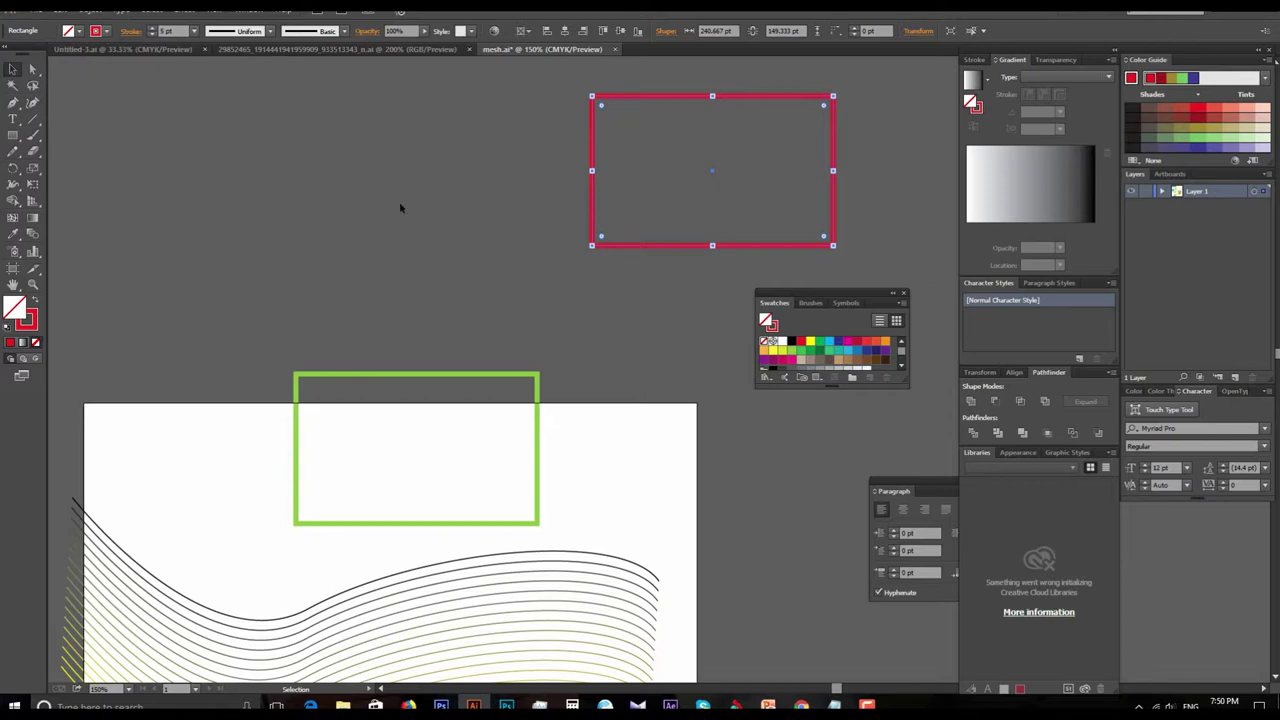
# Select both the red and green rectangles and open the Blend Options.
pyautogui.click(8, 69)
pyautogui.click(369, 203)
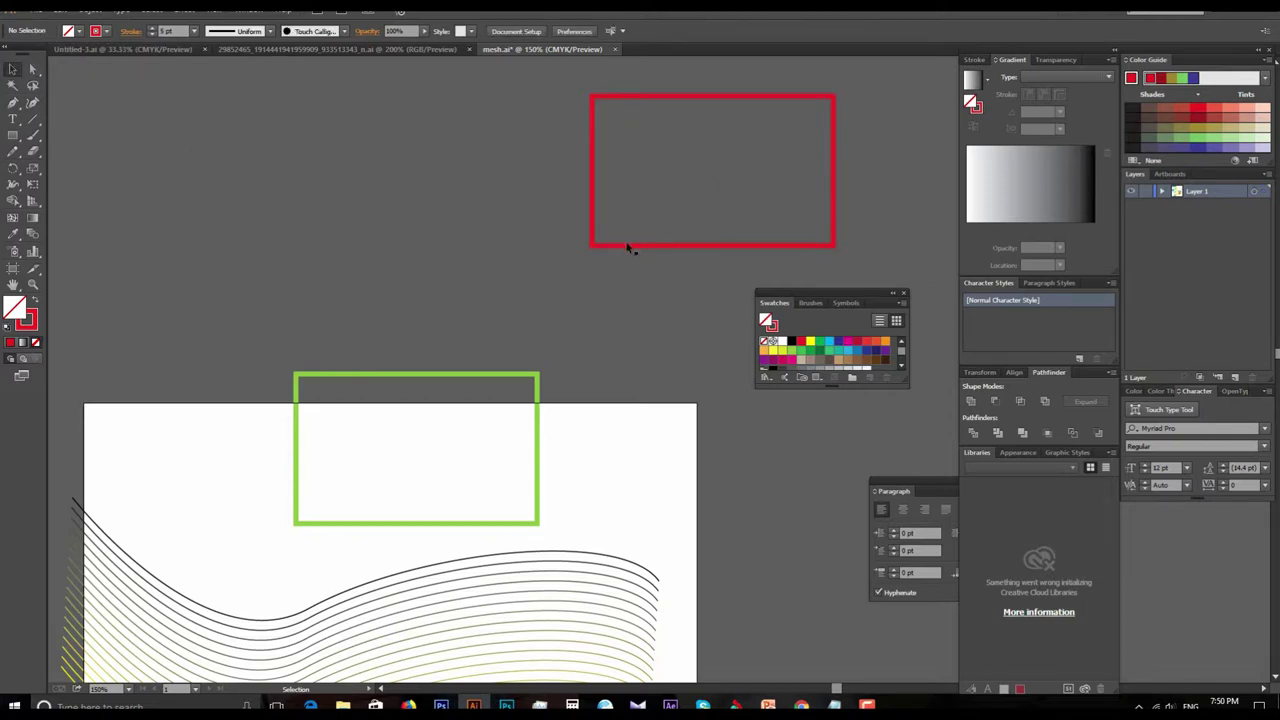
pyautogui.click(594, 245)
pyautogui.keyDown('shift'); pyautogui.click(537, 373); pyautogui.keyUp('shift')
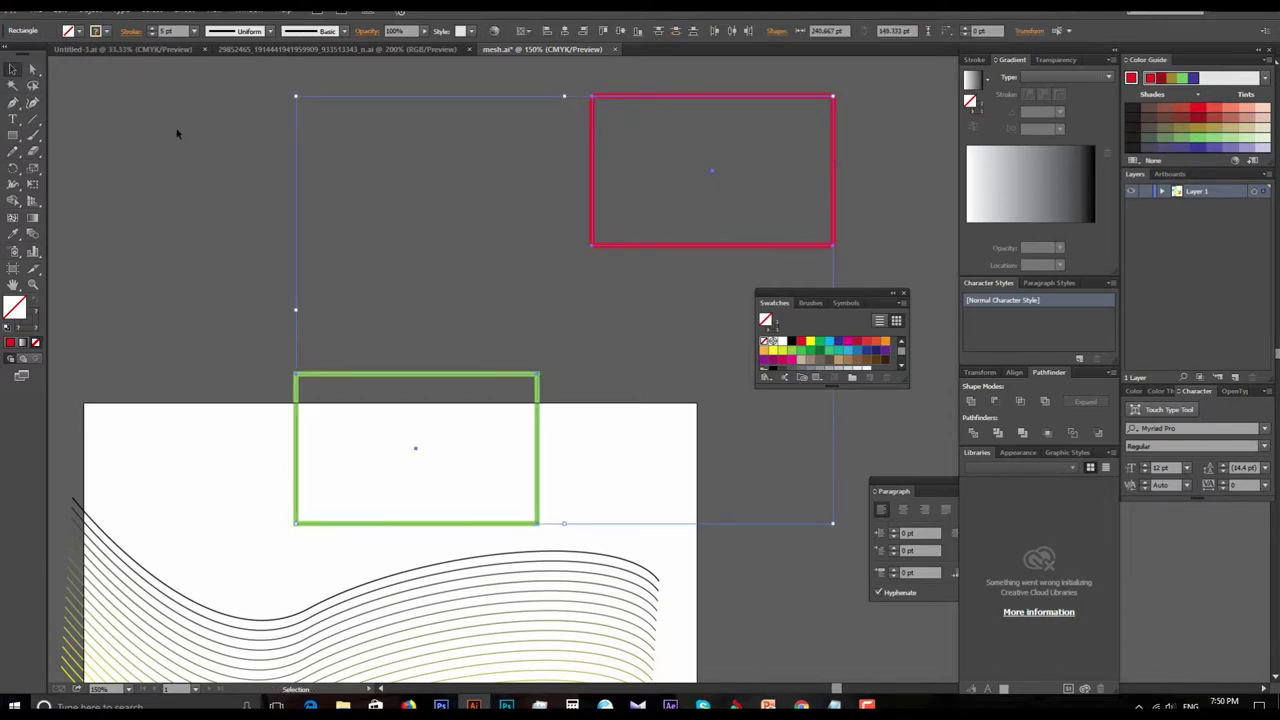
pyautogui.doubleClick(33, 233)
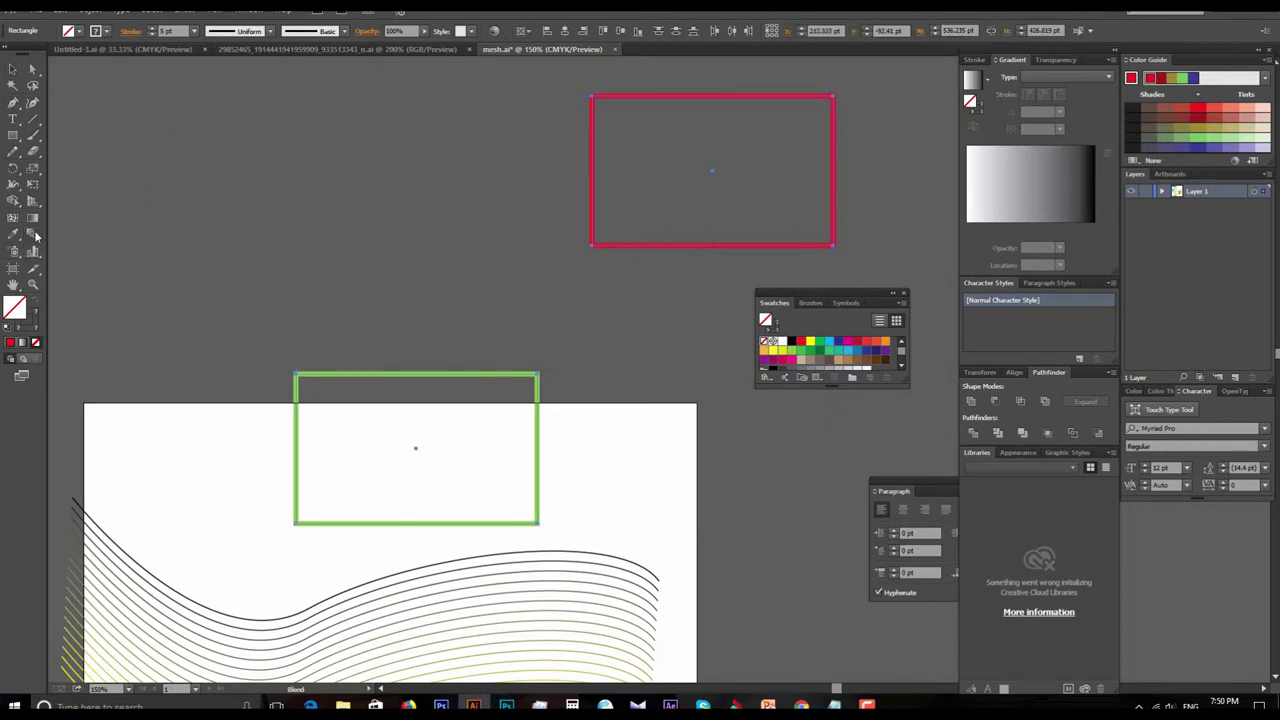
pyautogui.click(651, 381)
pyautogui.click(539, 376)
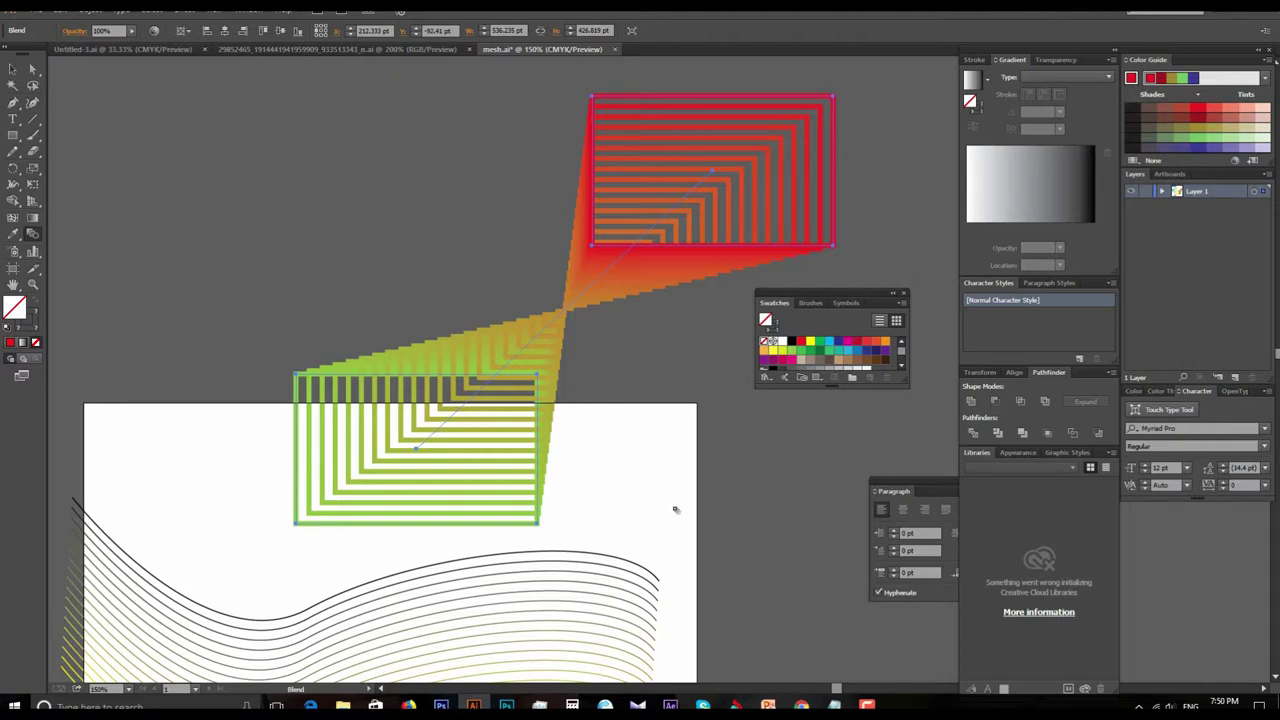
pyautogui.hotkey('ctrl', '-')
pyautogui.hotkey('ctrl', '-')
pyautogui.press('v')
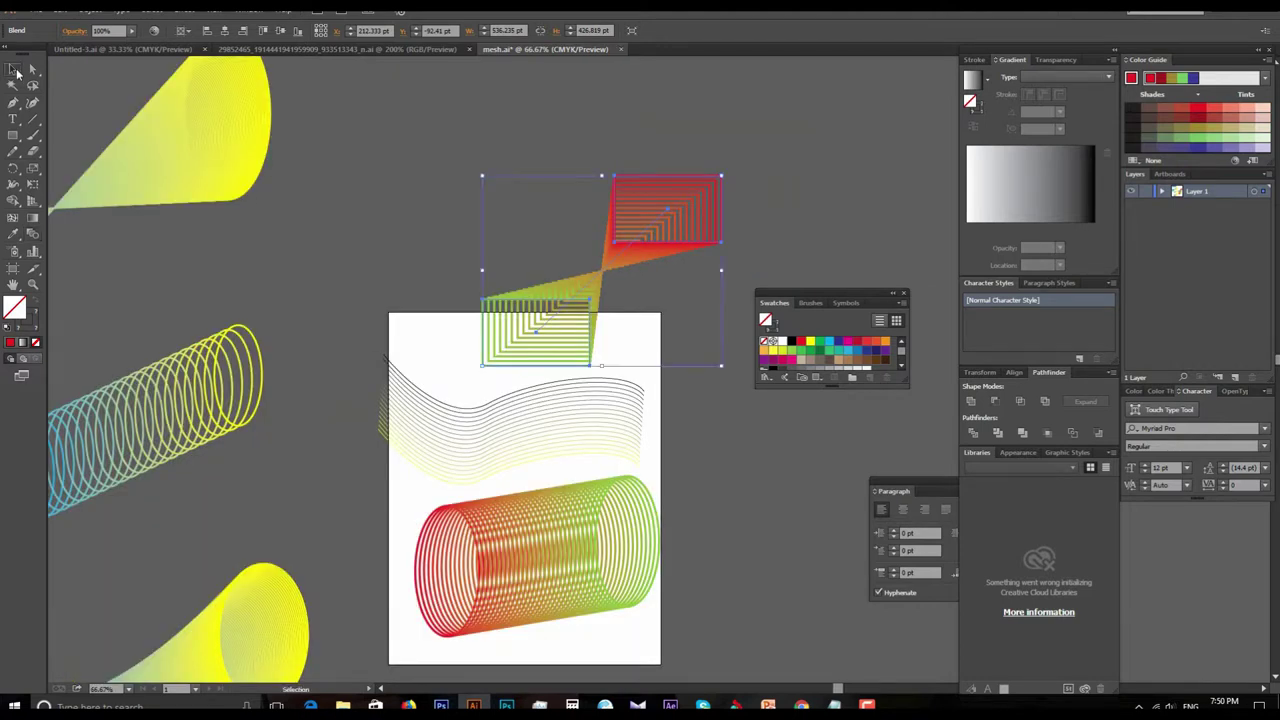
pyautogui.click(693, 408)
pyautogui.moveTo(693, 408); pyautogui.dragTo(610, 448)
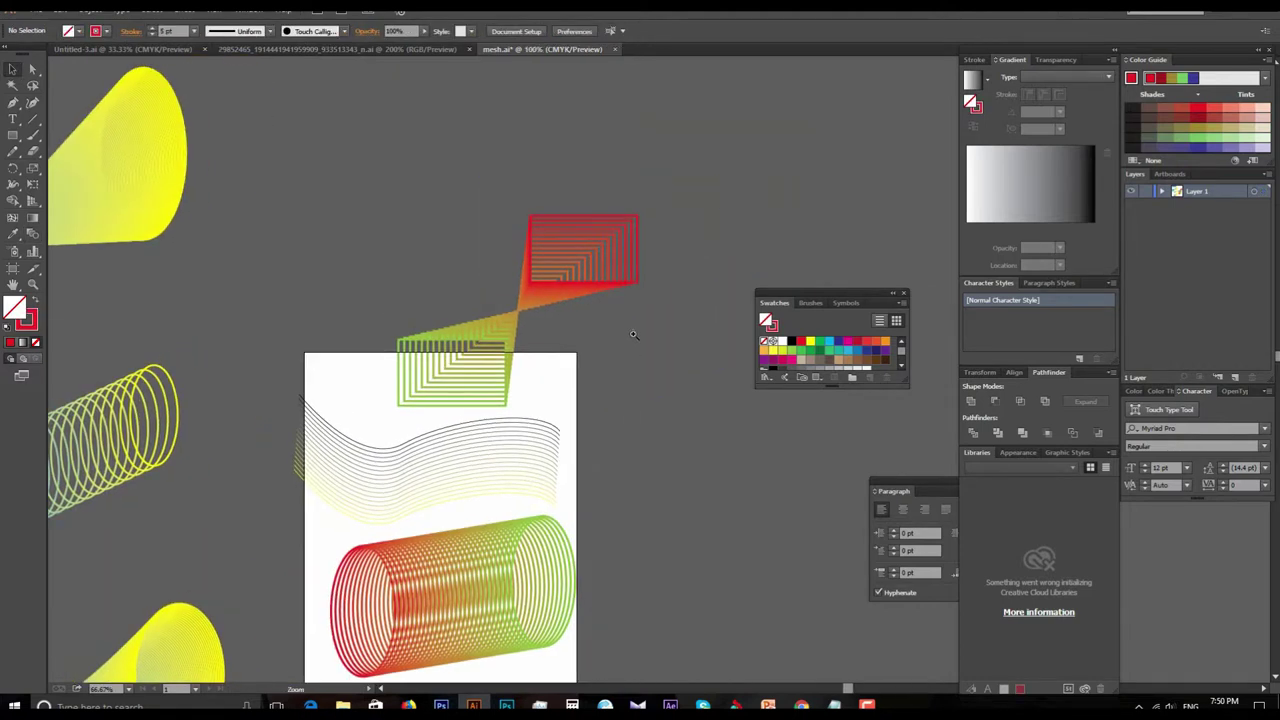
pyautogui.hotkey('ctrl', '+')
pyautogui.hotkey('ctrl', '+')
pyautogui.hotkey('ctrl', 'z')
pyautogui.moveTo(555, 355); pyautogui.dragTo(566, 337)
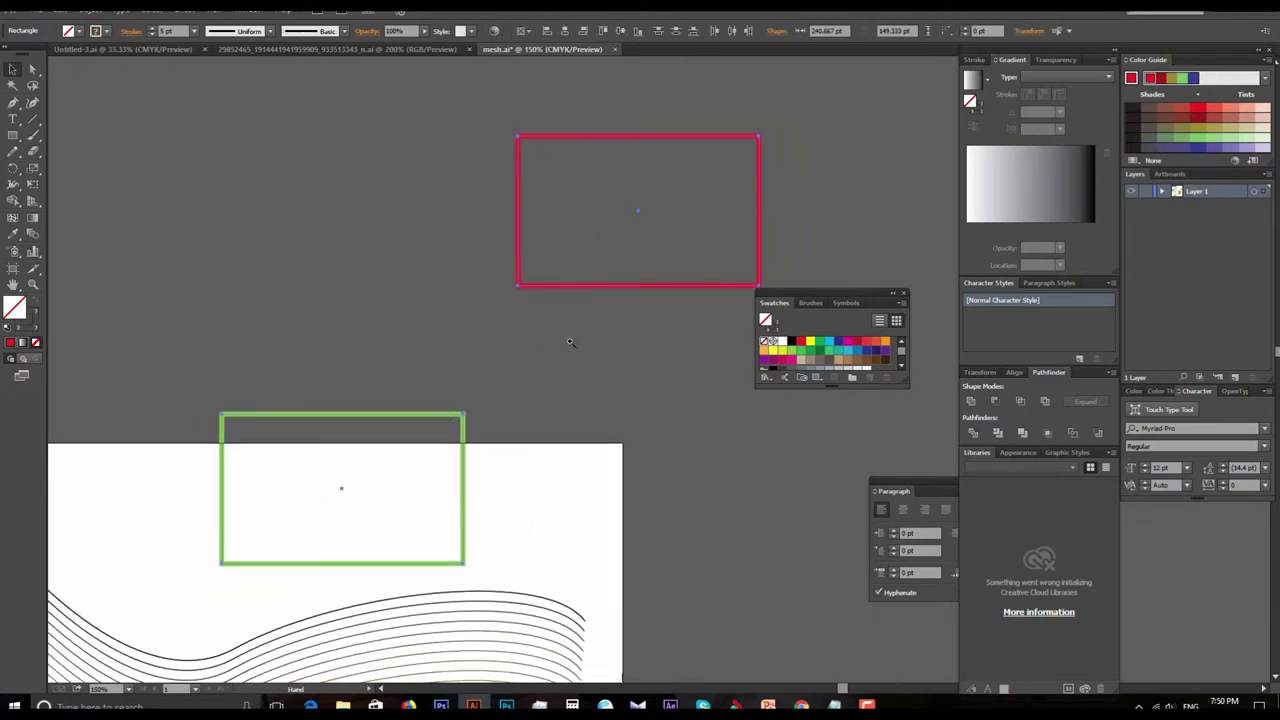
# Blend the green rectangle into the red one, forming stepped outline copies.
pyautogui.hotkey('ctrl', '+')
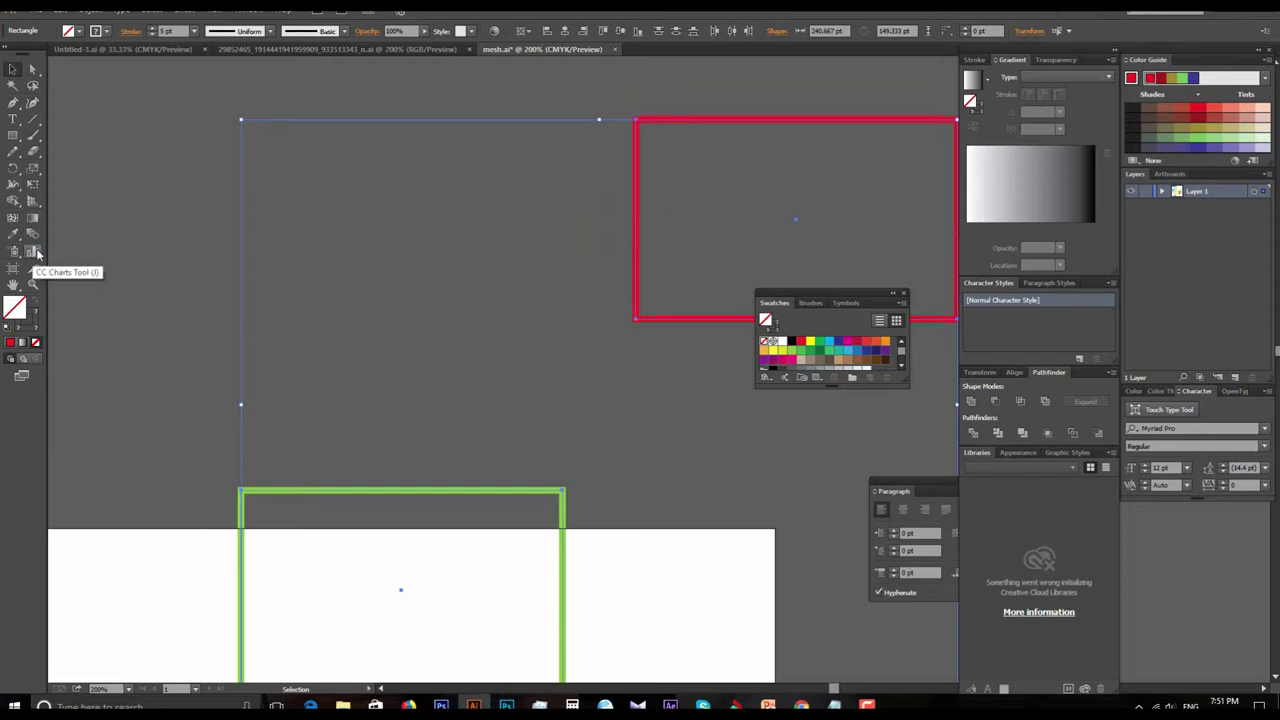
pyautogui.hotkey('ctrl', 'shift', 'a')
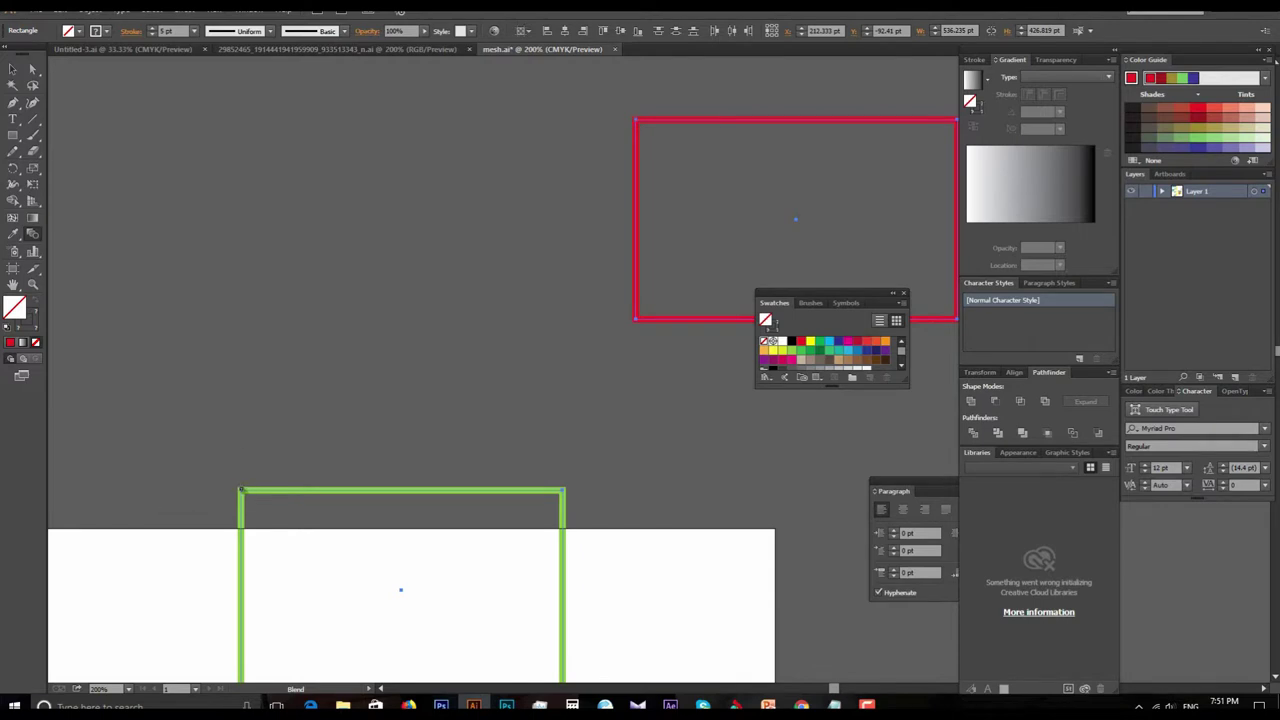
pyautogui.click(240, 492)
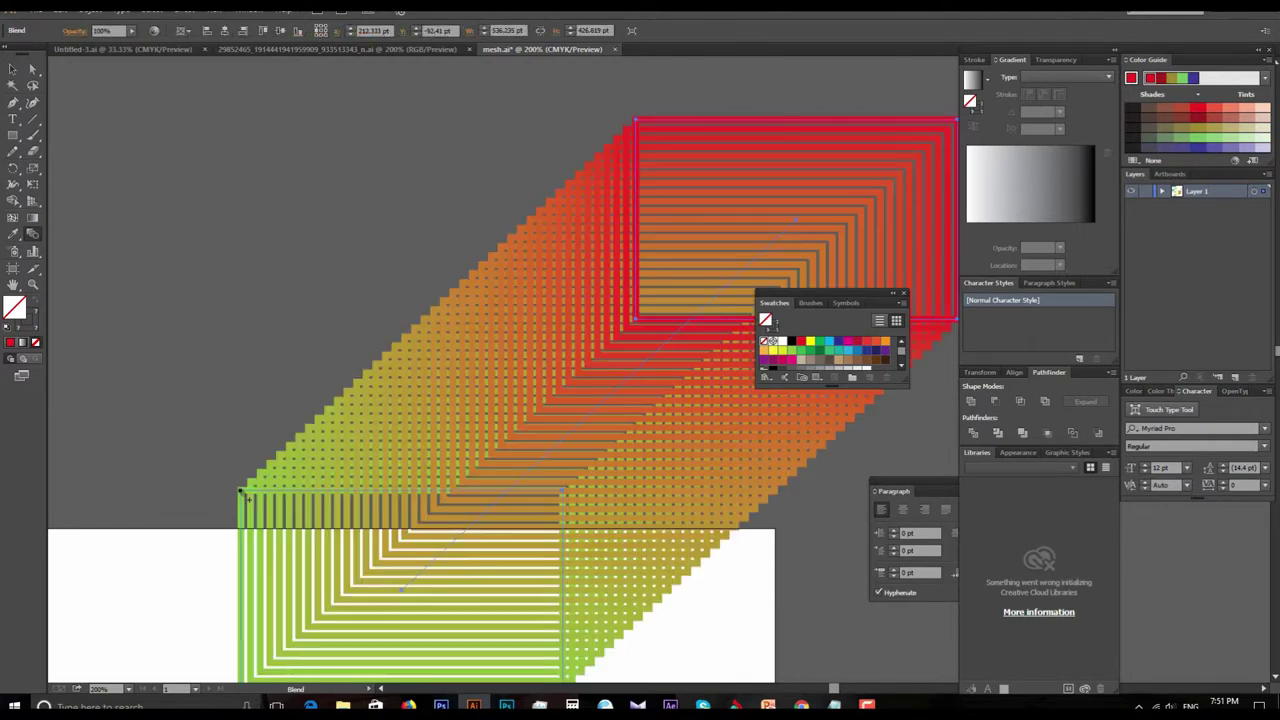
pyautogui.keyDown('alt'); pyautogui.click(537, 409); pyautogui.keyUp('alt')
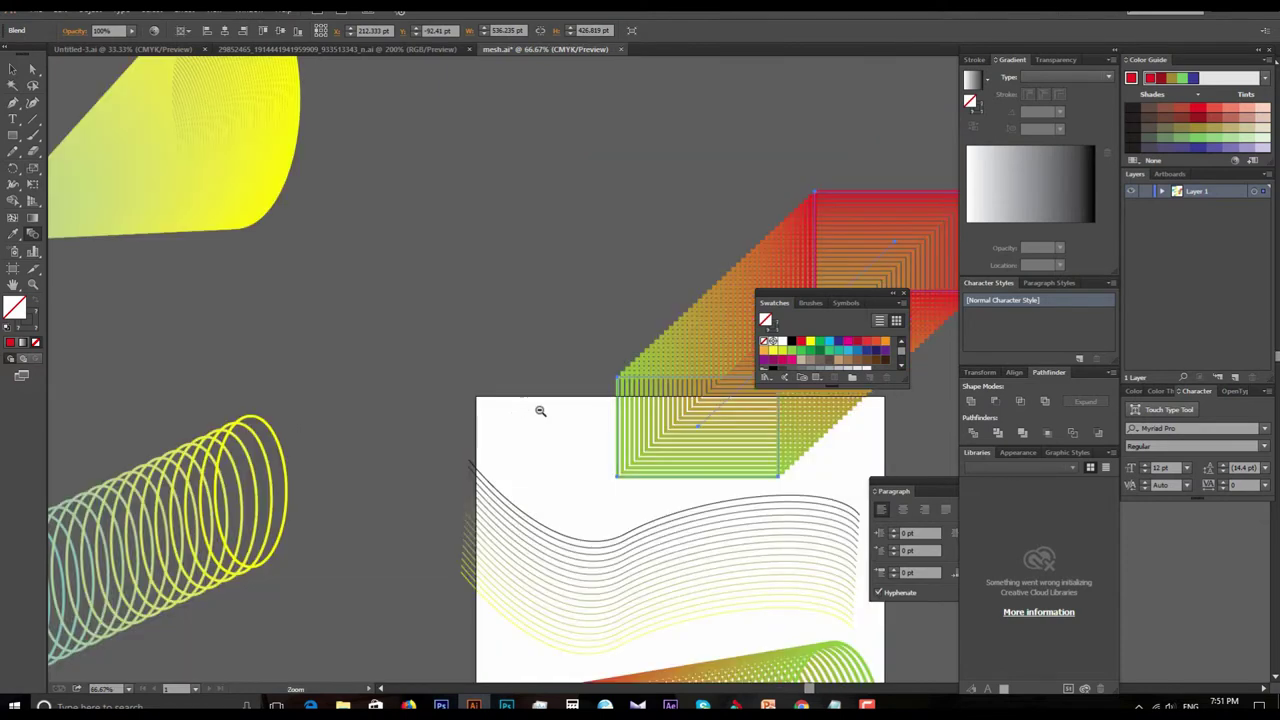
pyautogui.keyDown('alt'); pyautogui.click(634, 403); pyautogui.keyUp('alt')
pyautogui.keyDown('alt'); pyautogui.click(329, 437); pyautogui.keyUp('alt')
pyautogui.keyDown('alt'); pyautogui.click(572, 366); pyautogui.keyUp('alt')
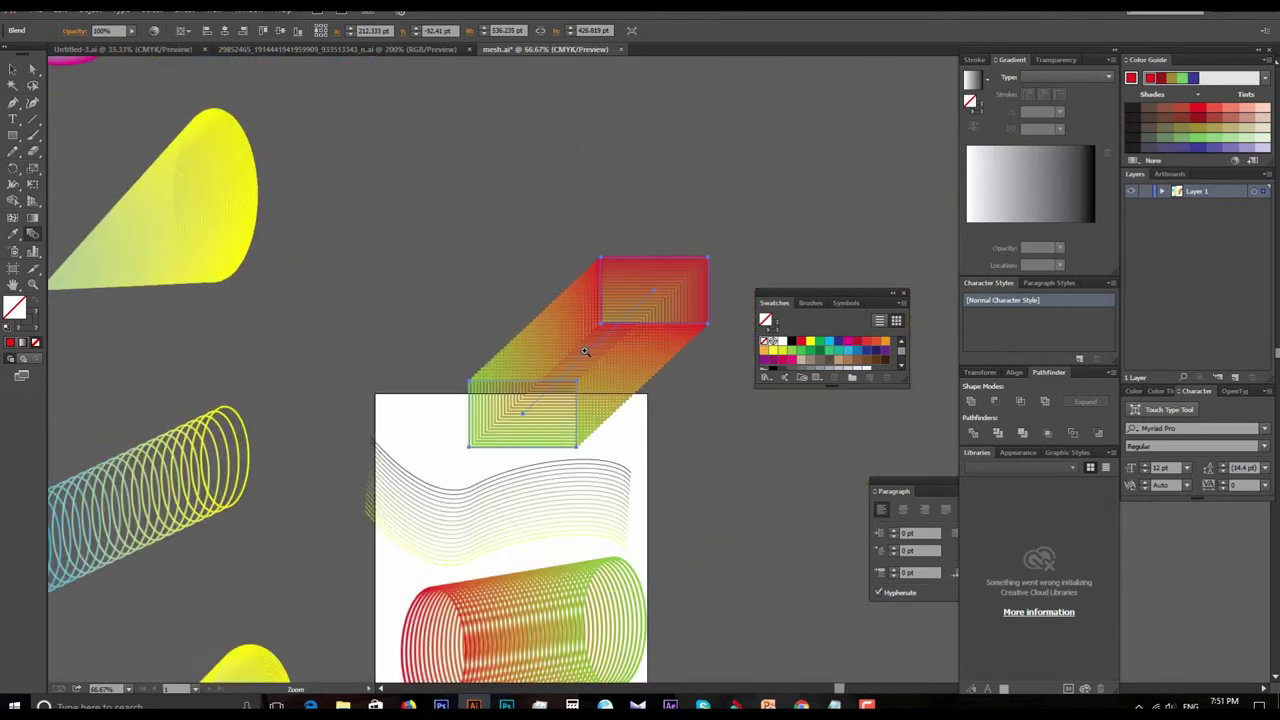
pyautogui.click(584, 352)
pyautogui.moveTo(615, 352); pyautogui.dragTo(423, 280)
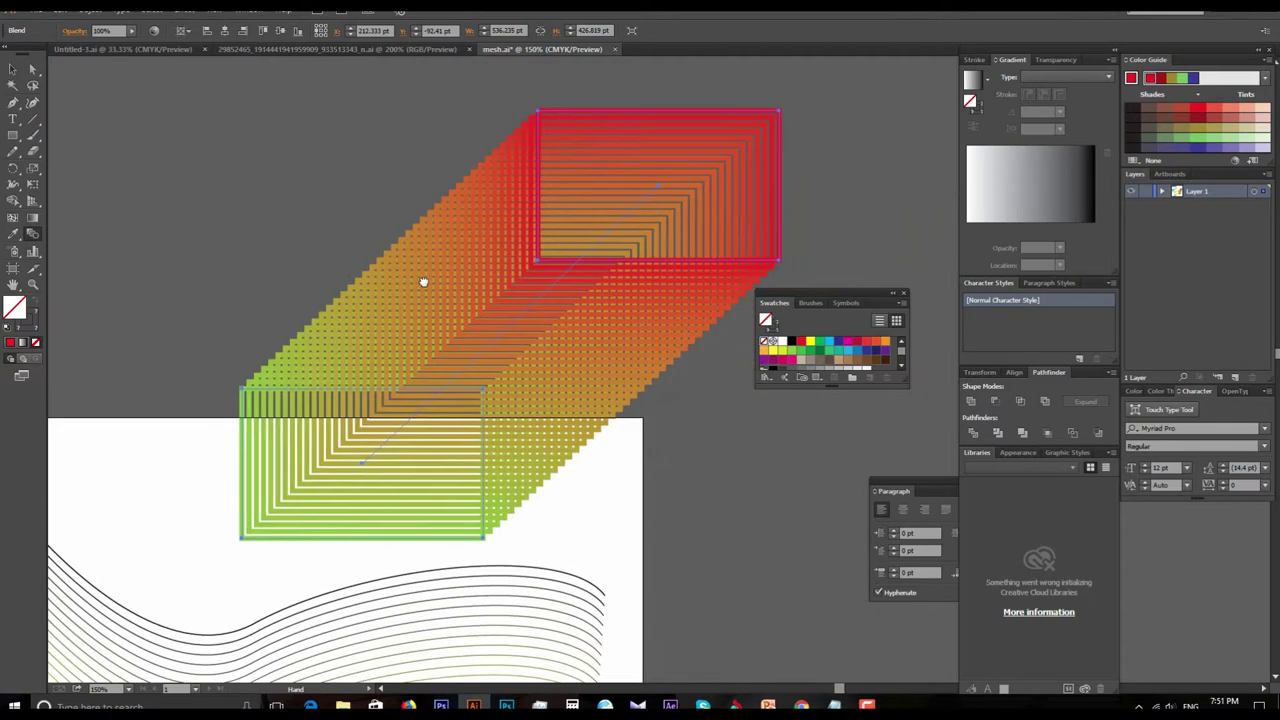
# Zoom and pan around to inspect the finished rectangle blend.
pyautogui.click(12, 69)
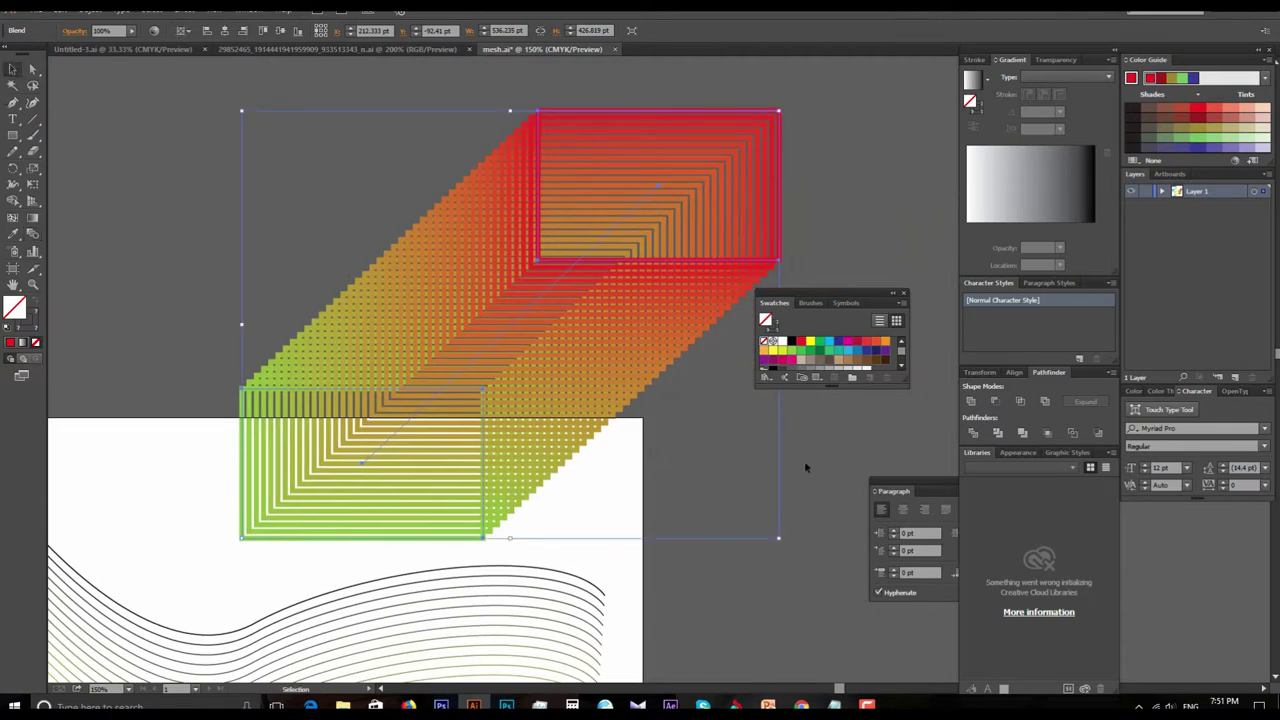
pyautogui.click(790, 573)
pyautogui.hotkey('ctrl', '-')
pyautogui.hotkey('ctrl', '-')
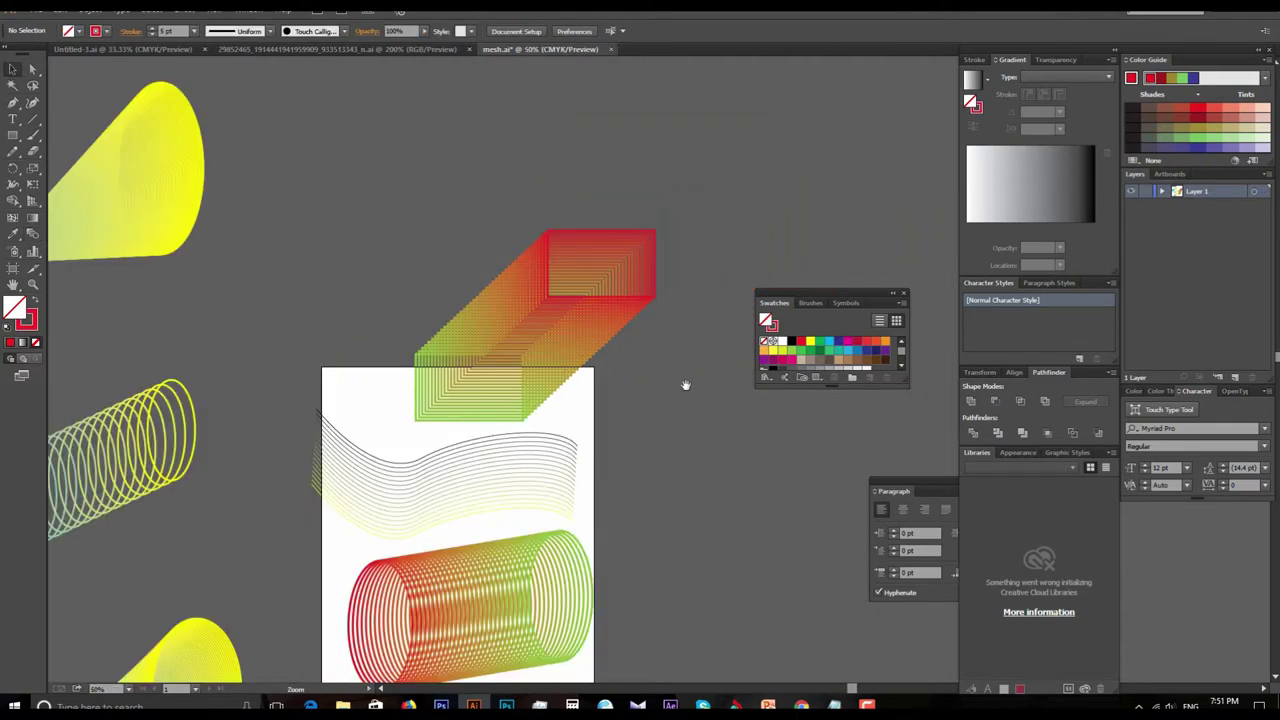
pyautogui.hotkey('ctrl', '-')
pyautogui.moveTo(609, 373); pyautogui.dragTo(611, 357)
pyautogui.keyDown('alt'); pyautogui.click(611, 357); pyautogui.keyUp('alt')
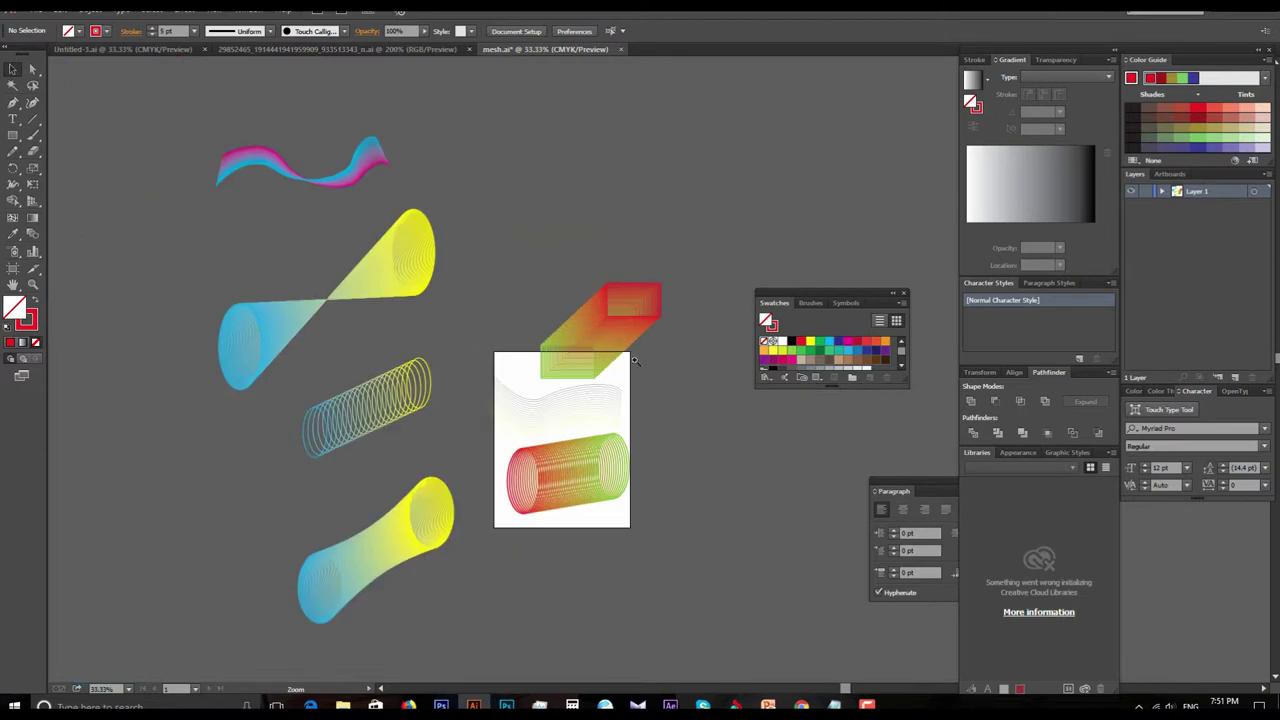
pyautogui.click(635, 361)
pyautogui.click(606, 354)
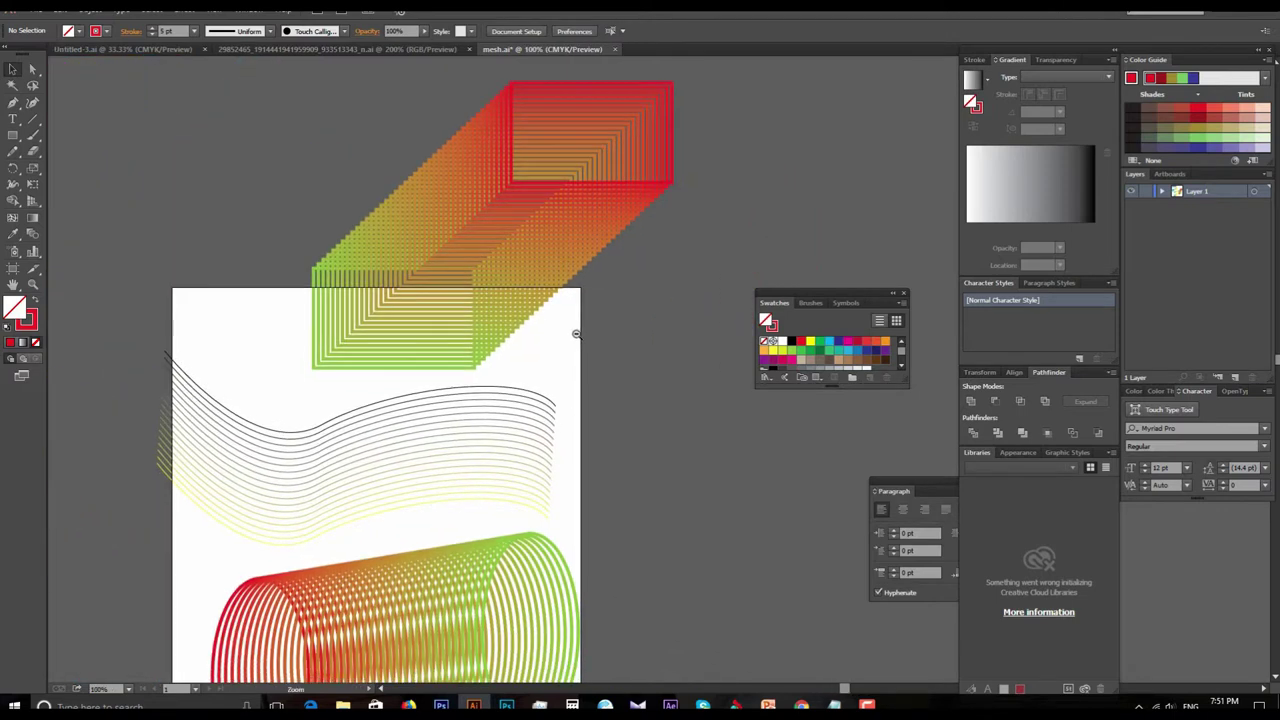
pyautogui.keyDown('alt'); pyautogui.click(578, 333); pyautogui.keyUp('alt')
pyautogui.moveTo(700, 365)
pyautogui.mouseDown()
pyautogui.moveTo(586, 351)
pyautogui.moveTo(411, 238)
pyautogui.mouseUp()
# Draw a red-outlined hexagon with the Polygon tool right of the artboard.
pyautogui.click(582, 343)
pyautogui.click(13, 135)
pyautogui.moveTo(13, 135); pyautogui.dragTo(57, 187)
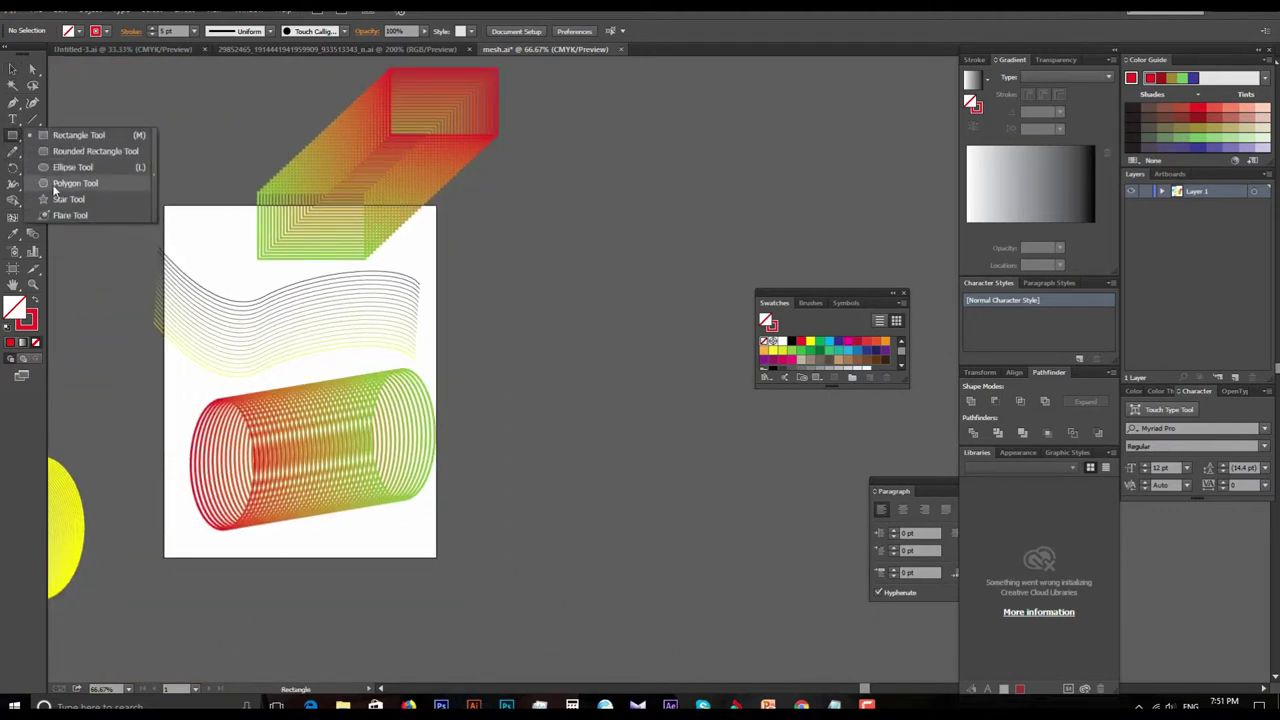
pyautogui.moveTo(505, 283); pyautogui.dragTo(548, 340)
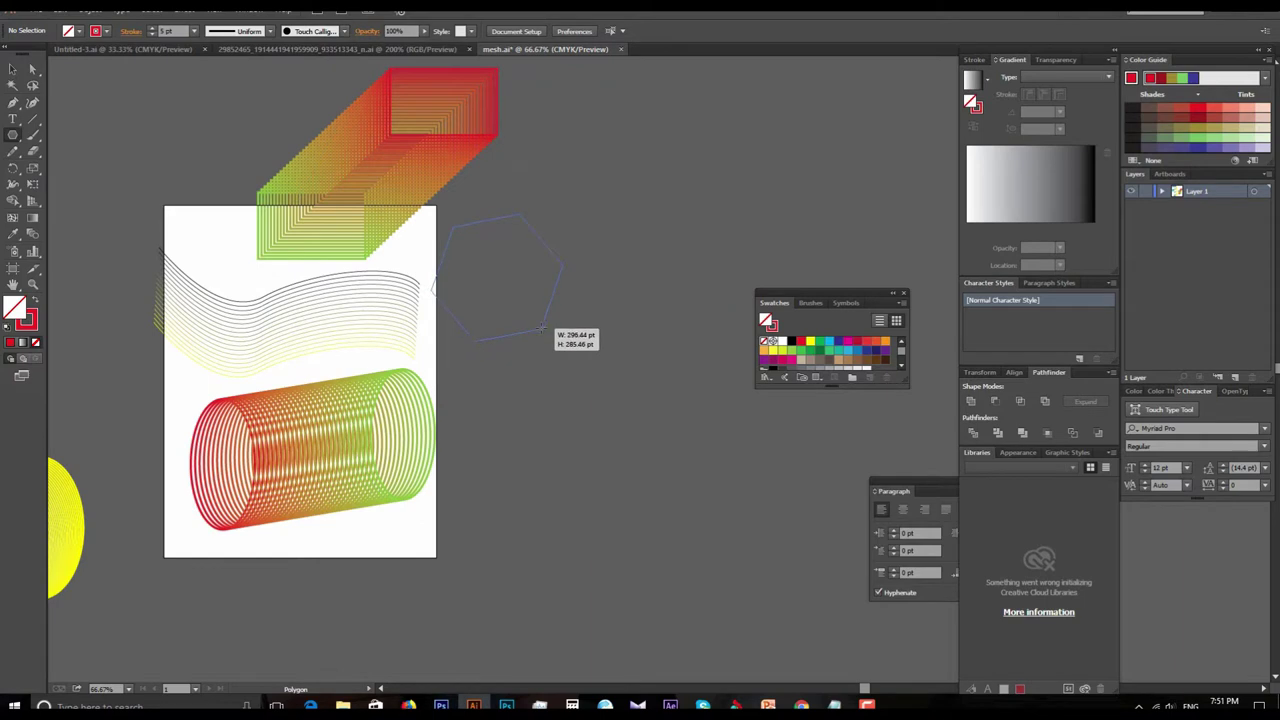
pyautogui.moveTo(548, 340); pyautogui.dragTo(548, 340)
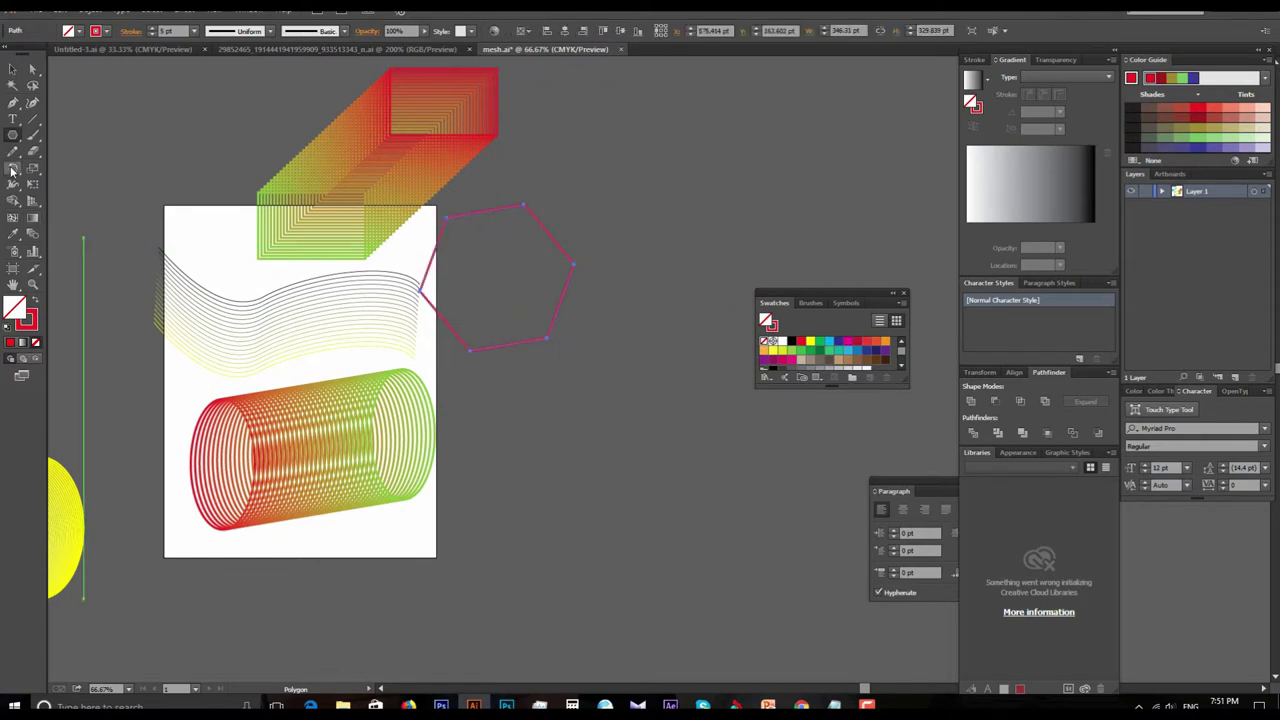
pyautogui.moveTo(15, 142); pyautogui.dragTo(15, 142)
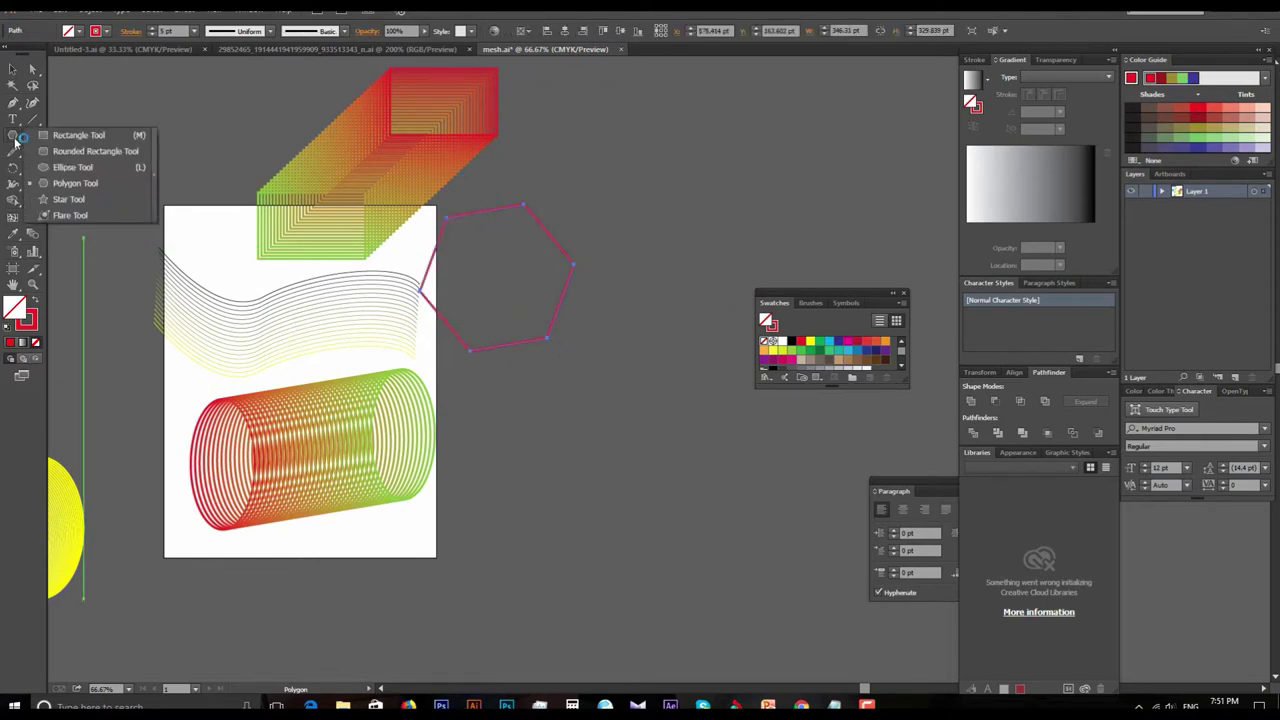
# Place an unfilled, blue-outlined hexagon copy up-right and select both hexagons.
pyautogui.click(12, 69)
pyautogui.moveTo(390, 290)
pyautogui.mouseDown()
pyautogui.moveTo(389, 398)
pyautogui.moveTo(369, 434)
pyautogui.mouseUp()
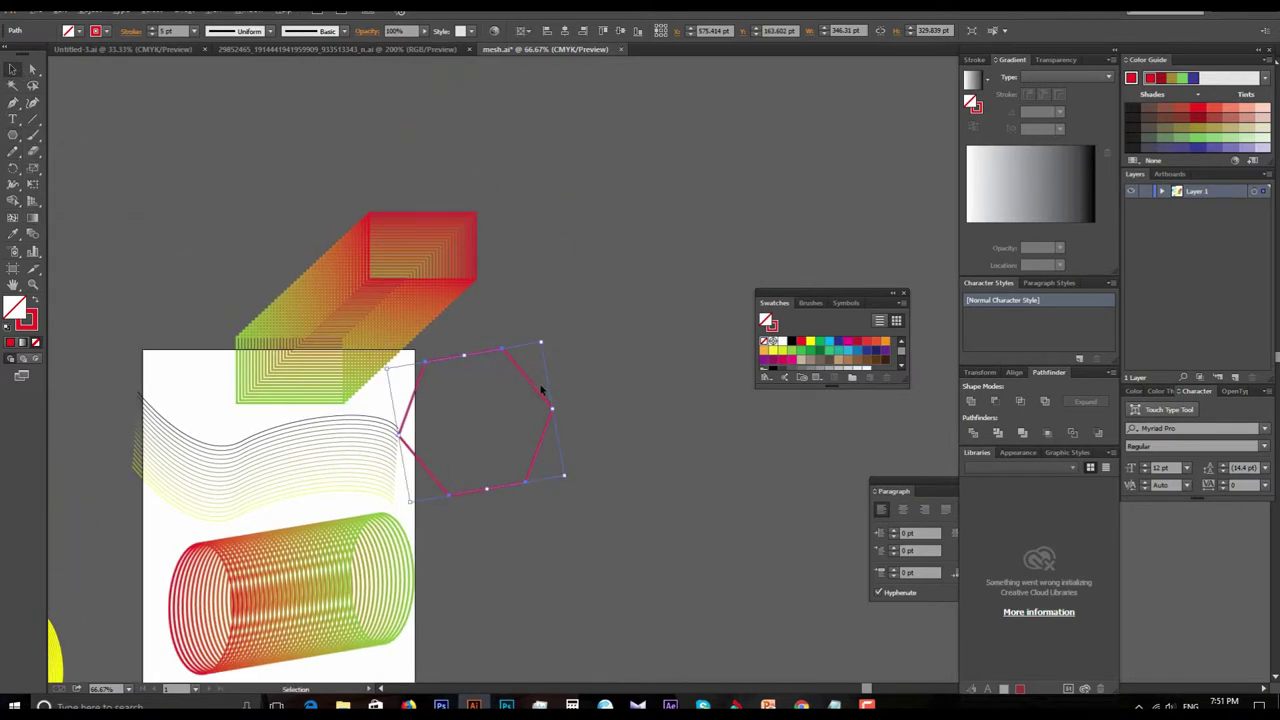
pyautogui.moveTo(540, 397); pyautogui.dragTo(749, 166)
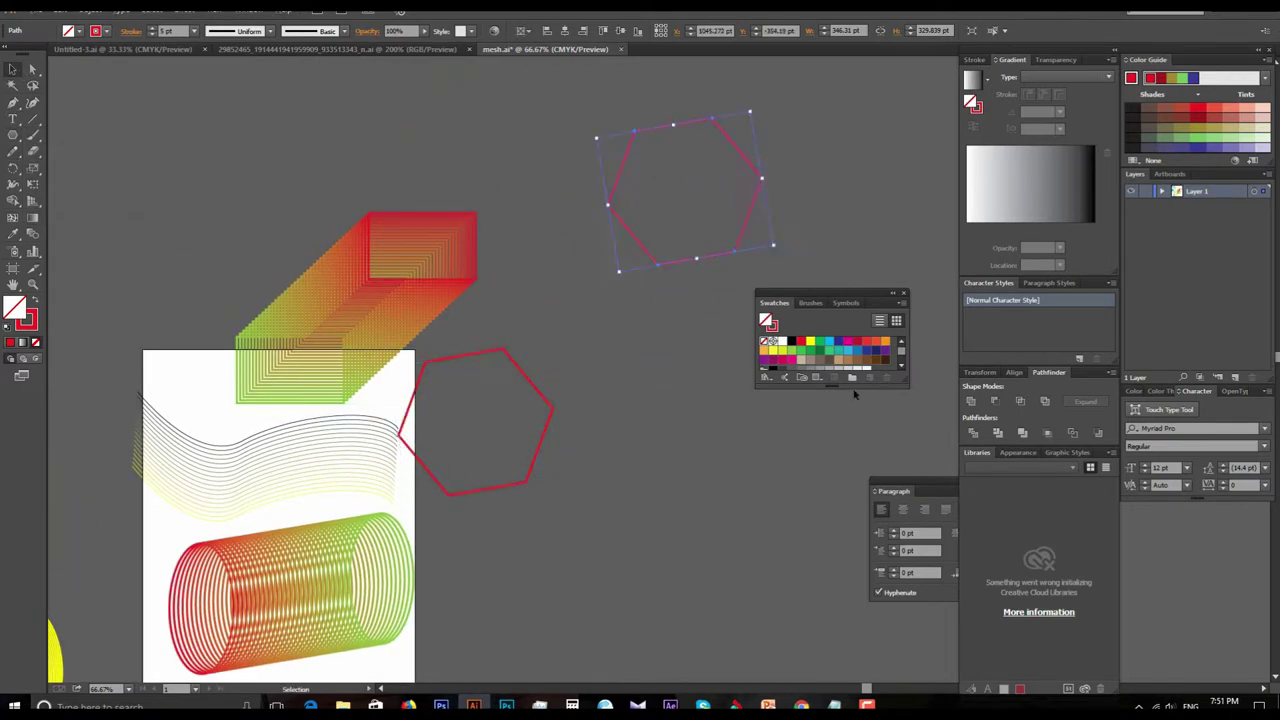
pyautogui.click(839, 341)
pyautogui.press('a')
pyautogui.hotkey('ctrl', 'z')
pyautogui.click(104, 31)
pyautogui.click(86, 53)
pyautogui.press('v')
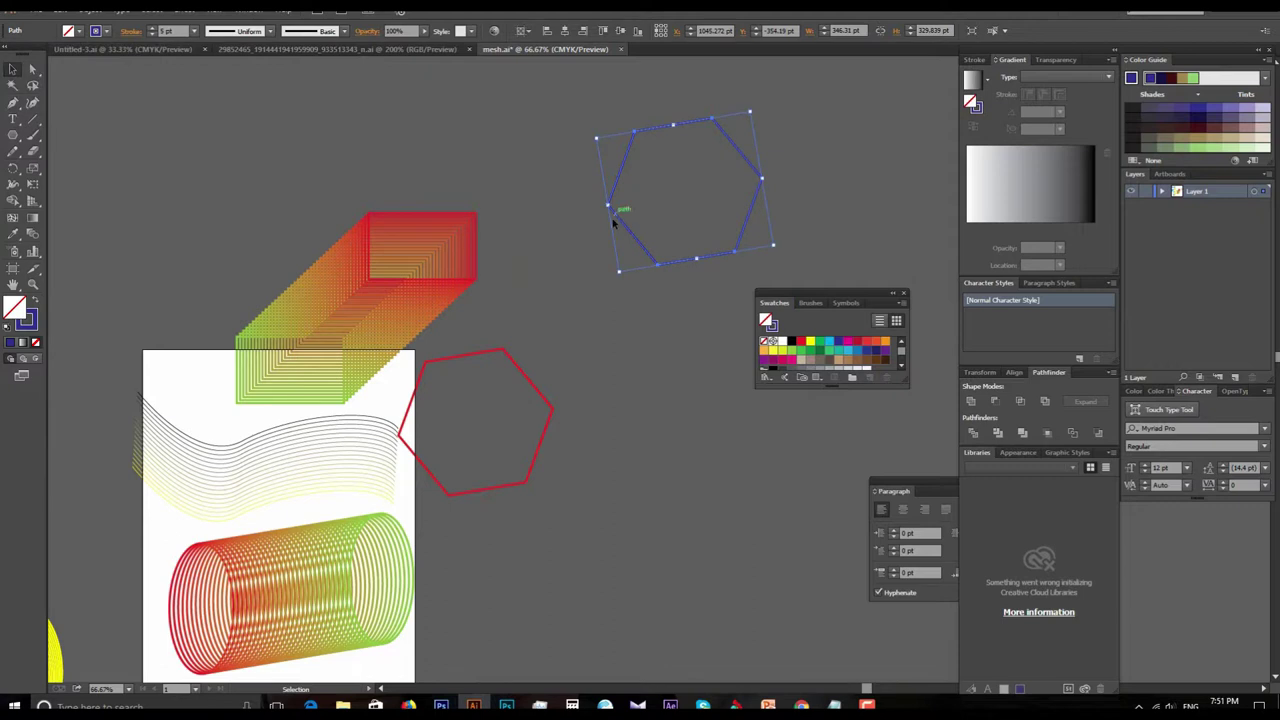
pyautogui.keyDown('shift'); pyautogui.click(532, 382); pyautogui.keyUp('shift')
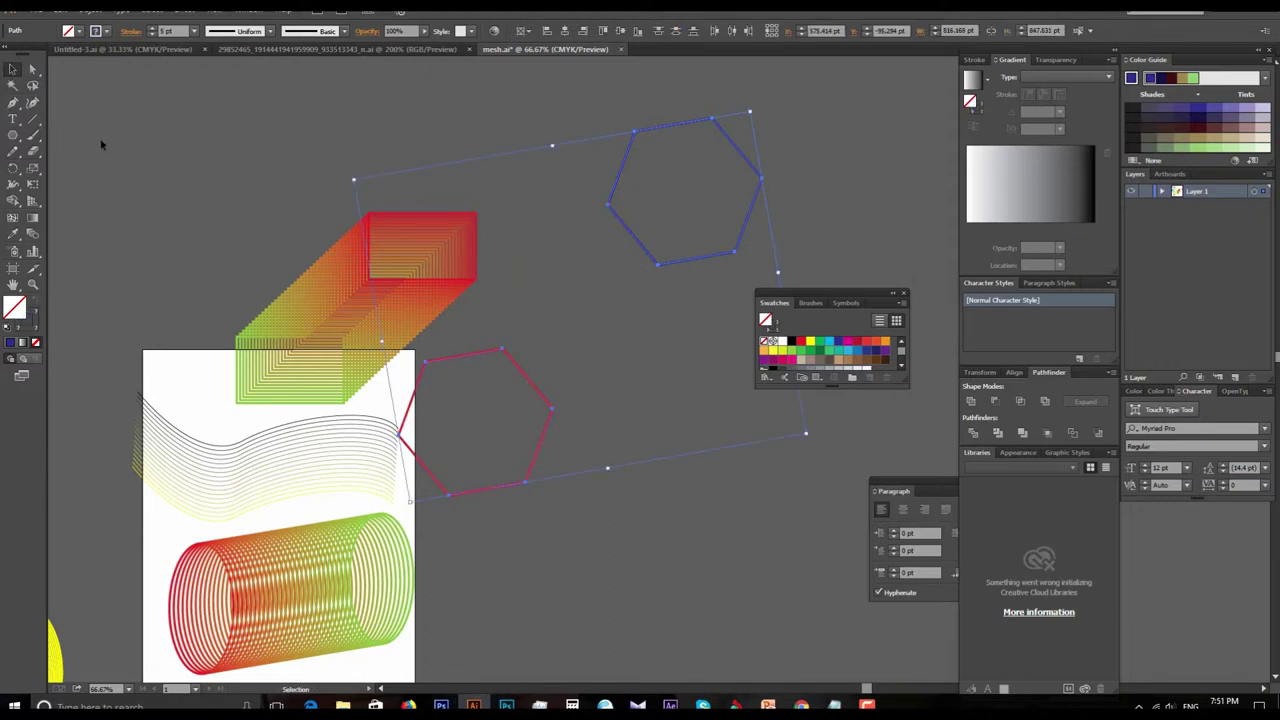
# Blend the red hexagon into the blue one with the default blend options.
pyautogui.doubleClick(33, 233)
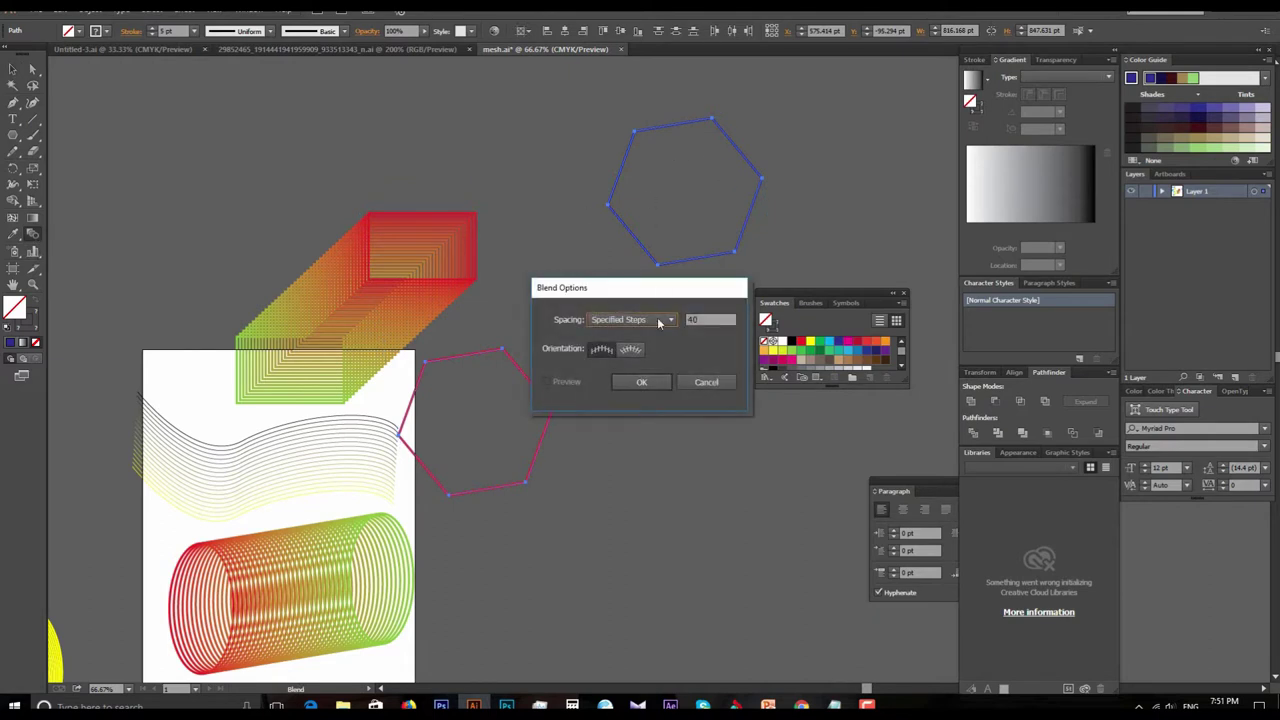
pyautogui.click(645, 382)
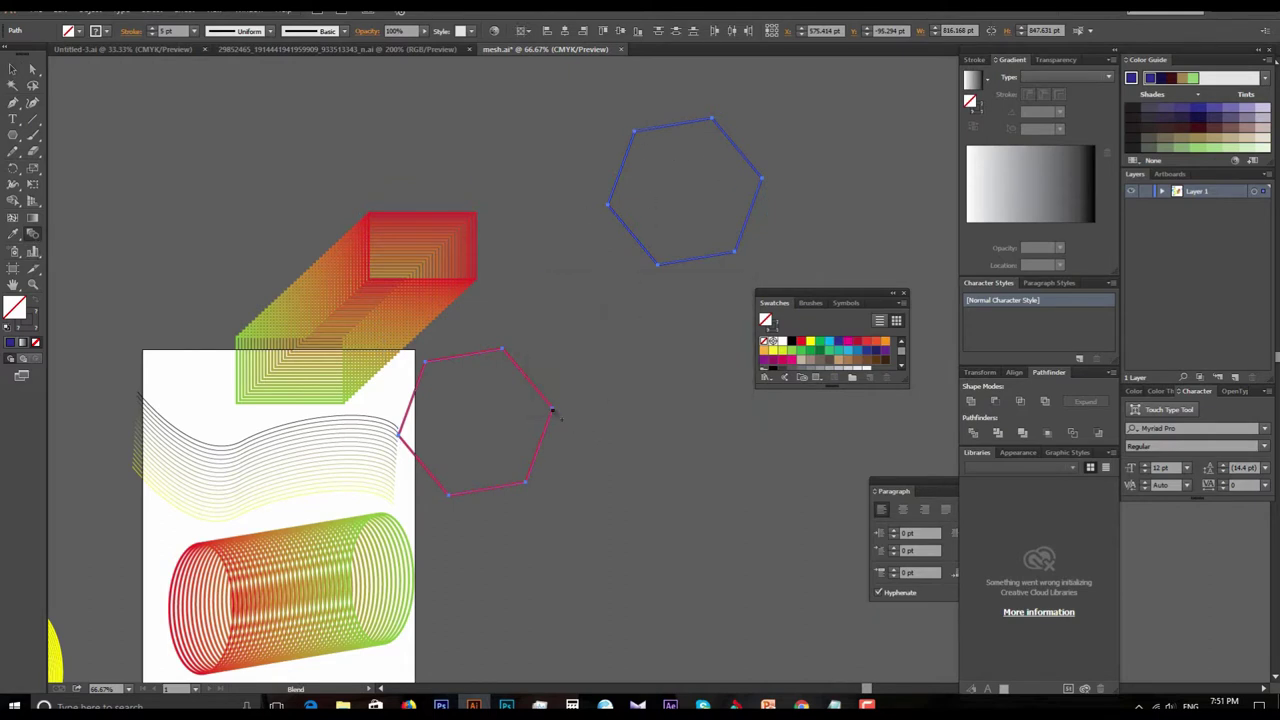
pyautogui.click(552, 409)
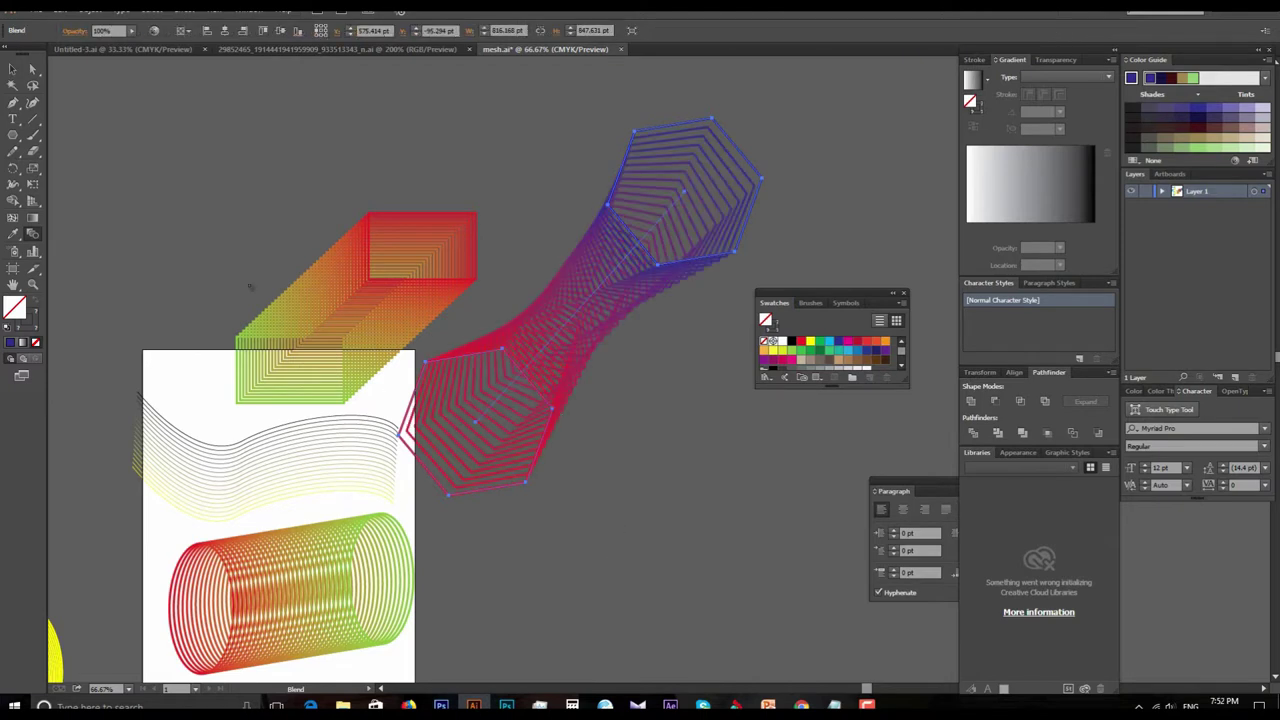
# Zoom and pan around the artwork to inspect the hexagon blend.
pyautogui.click(13, 70)
pyautogui.click(593, 461)
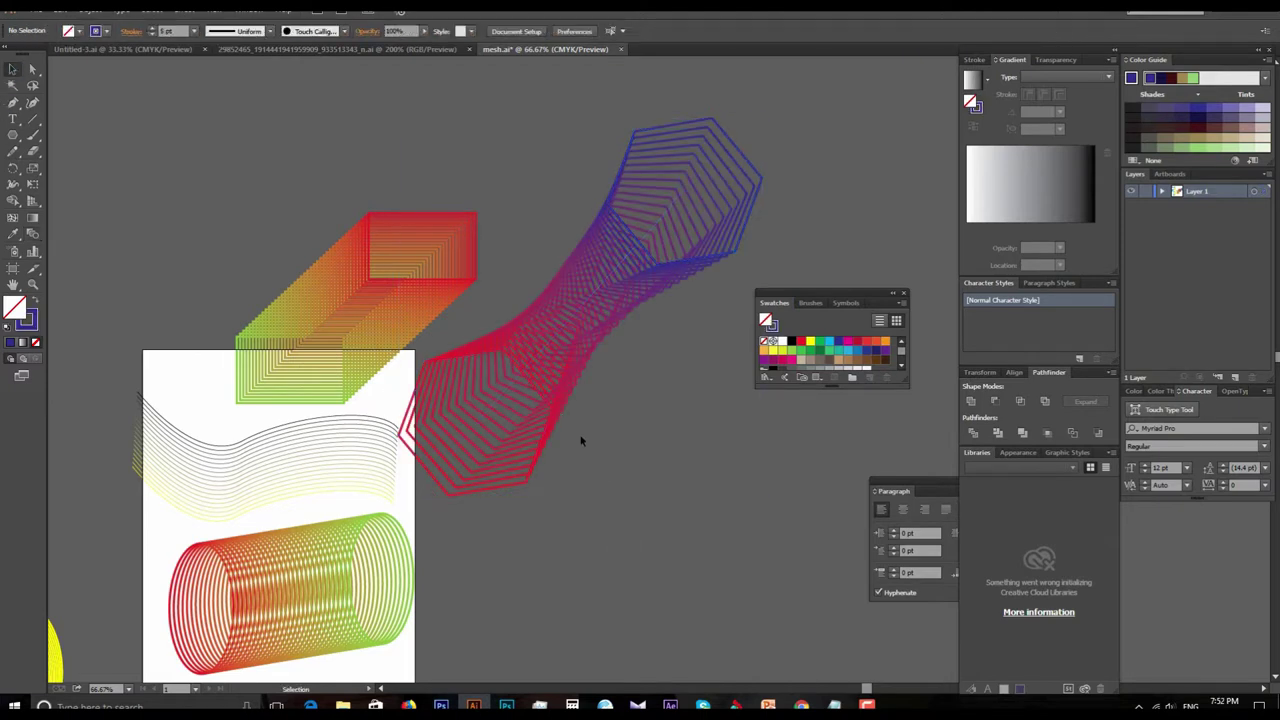
pyautogui.click(598, 442)
pyautogui.press('z')
pyautogui.click(665, 408)
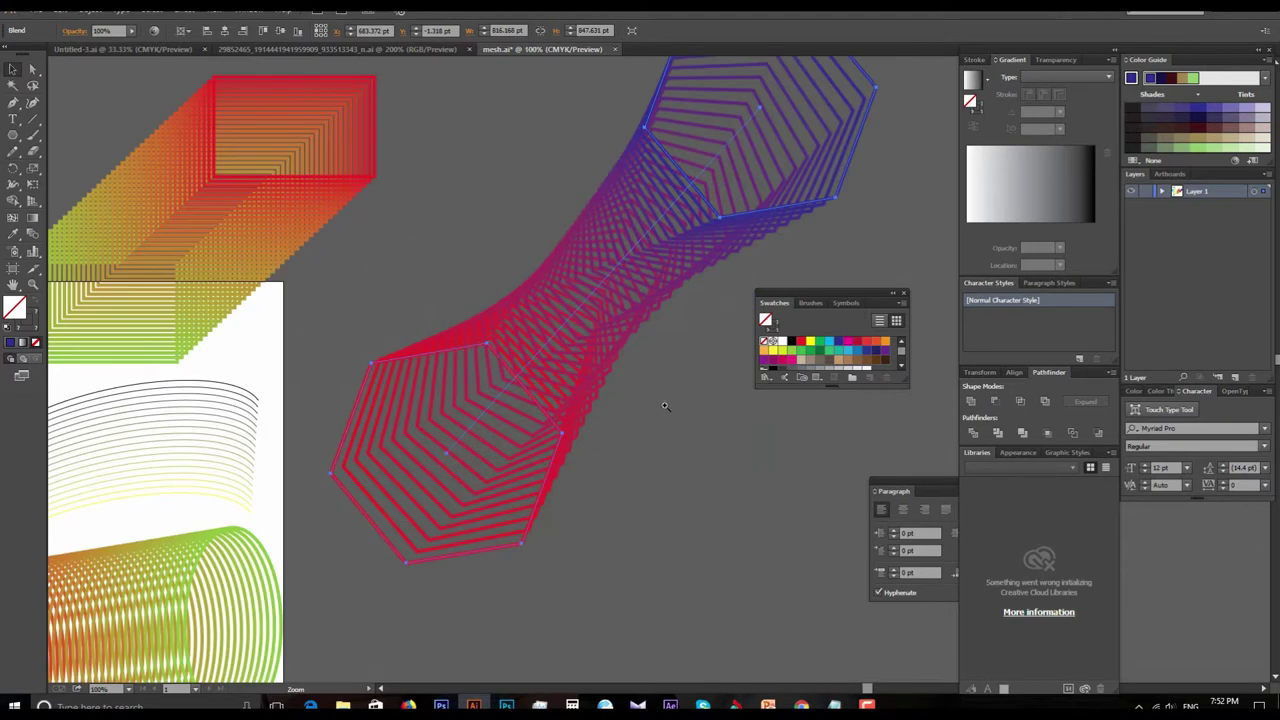
pyautogui.keyDown('alt'); pyautogui.click(635, 368); pyautogui.keyUp('alt')
pyautogui.moveTo(680, 366); pyautogui.dragTo(530, 365)
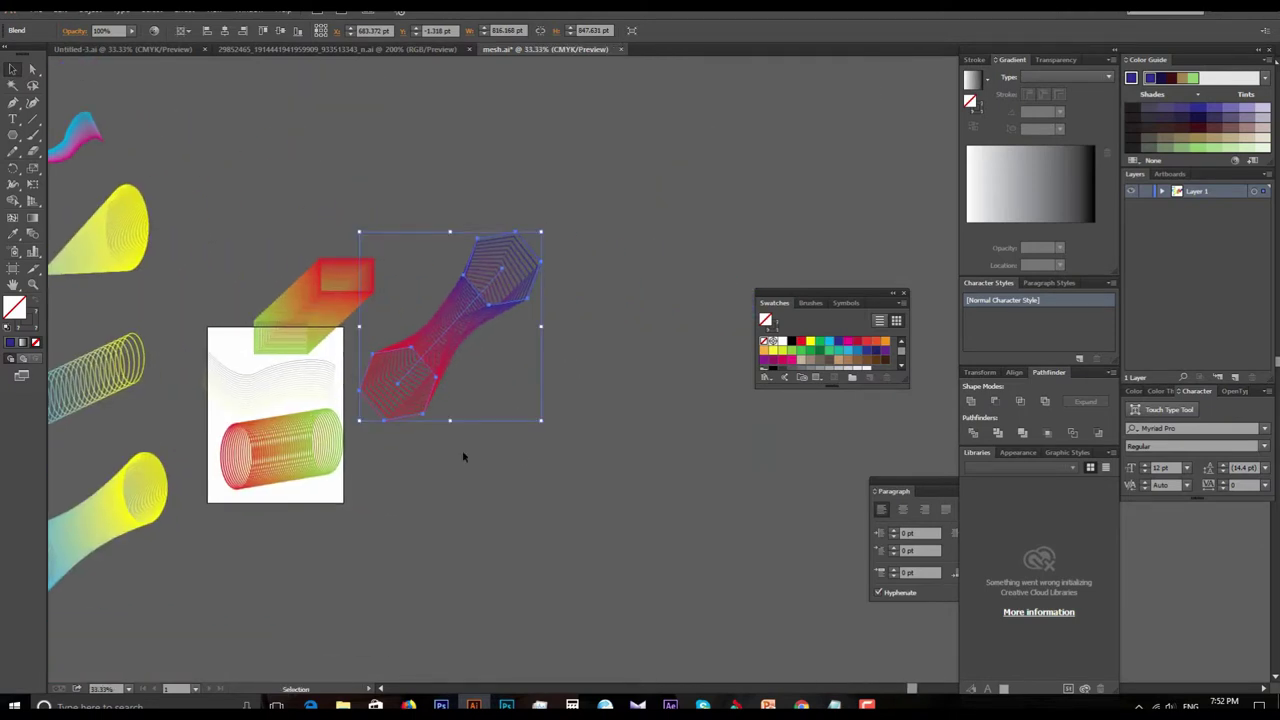
pyautogui.moveTo(429, 409)
pyautogui.mouseDown()
pyautogui.moveTo(540, 376)
pyautogui.moveTo(577, 403)
pyautogui.mouseUp()
pyautogui.keyDown('ctrl'); pyautogui.click(523, 371); pyautogui.keyUp('ctrl')
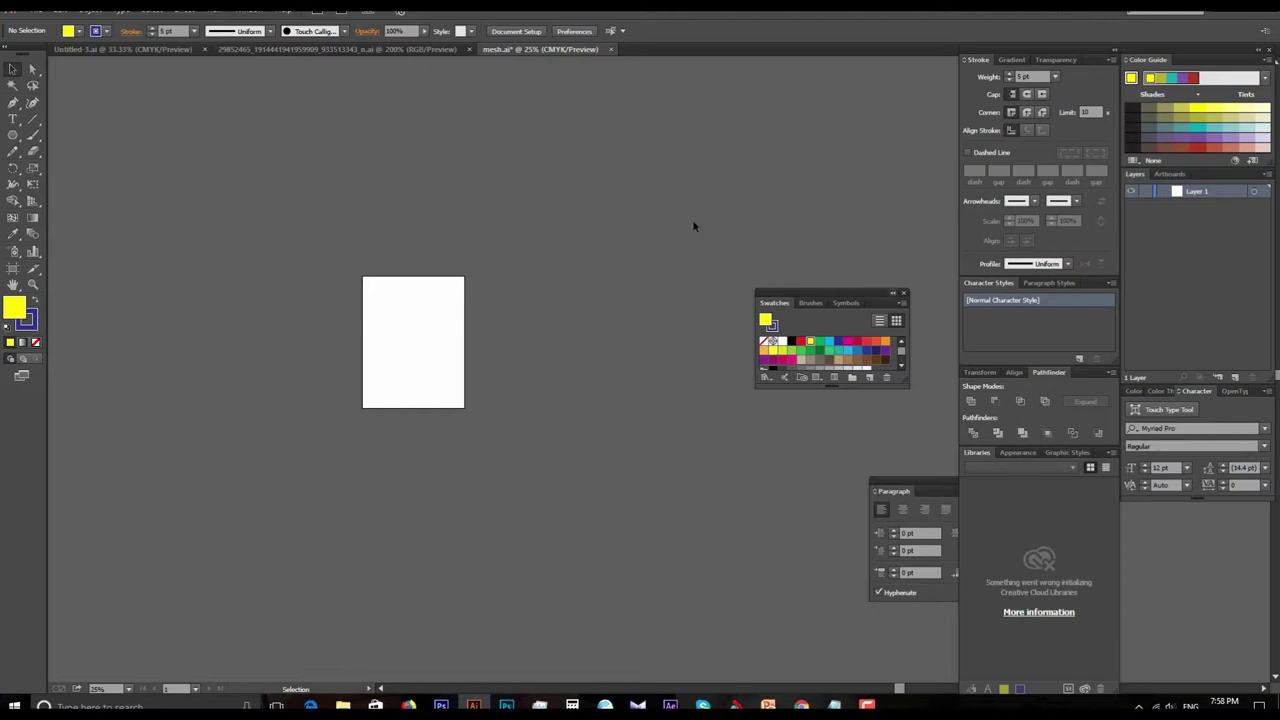
# Open the Window menu with Alt+W to view the list of panels.
pyautogui.hotkey('alt', 'w')
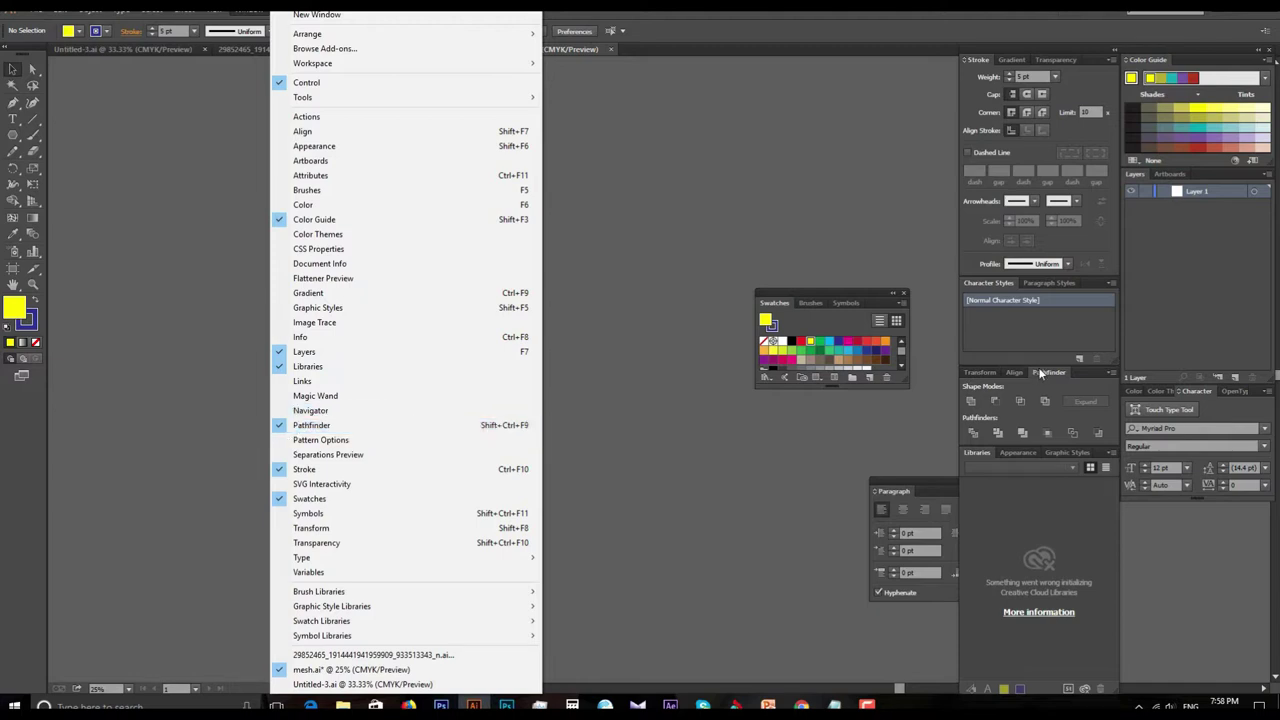
# Dismiss the Window menu and zoom the blank mesh.ai artboard to 100%.
pyautogui.click(744, 473)
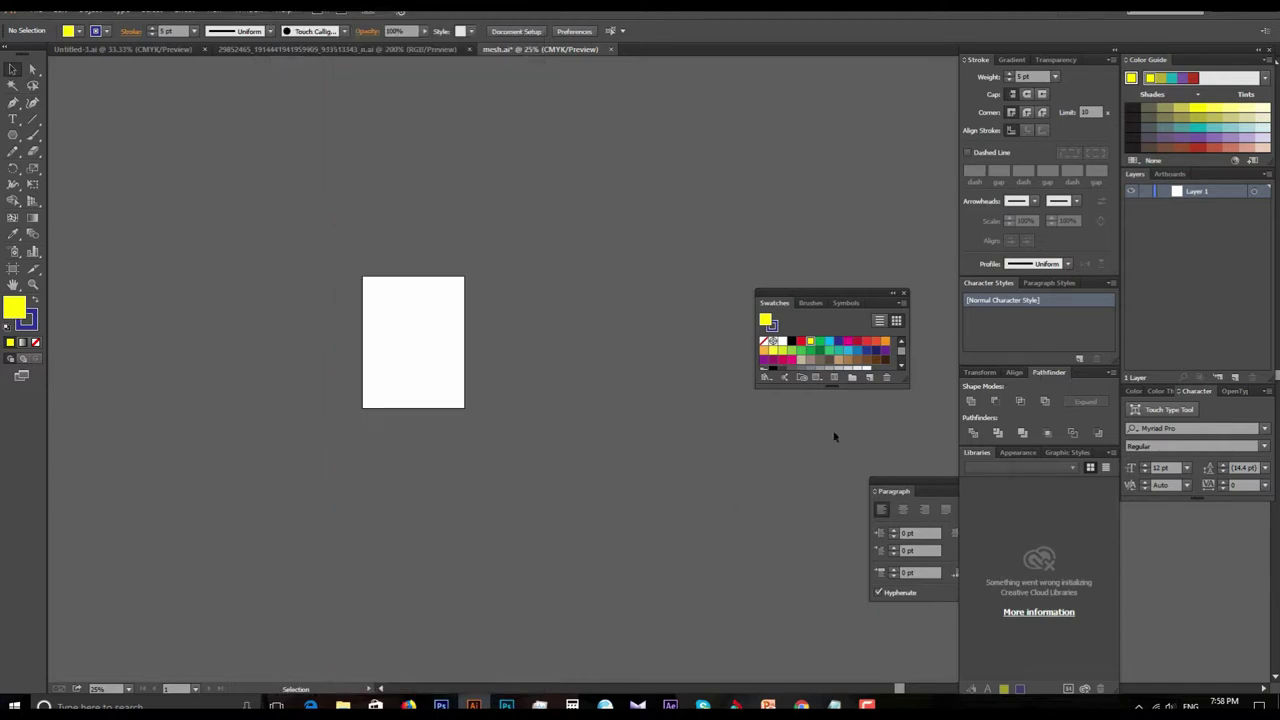
pyautogui.click(600, 385)
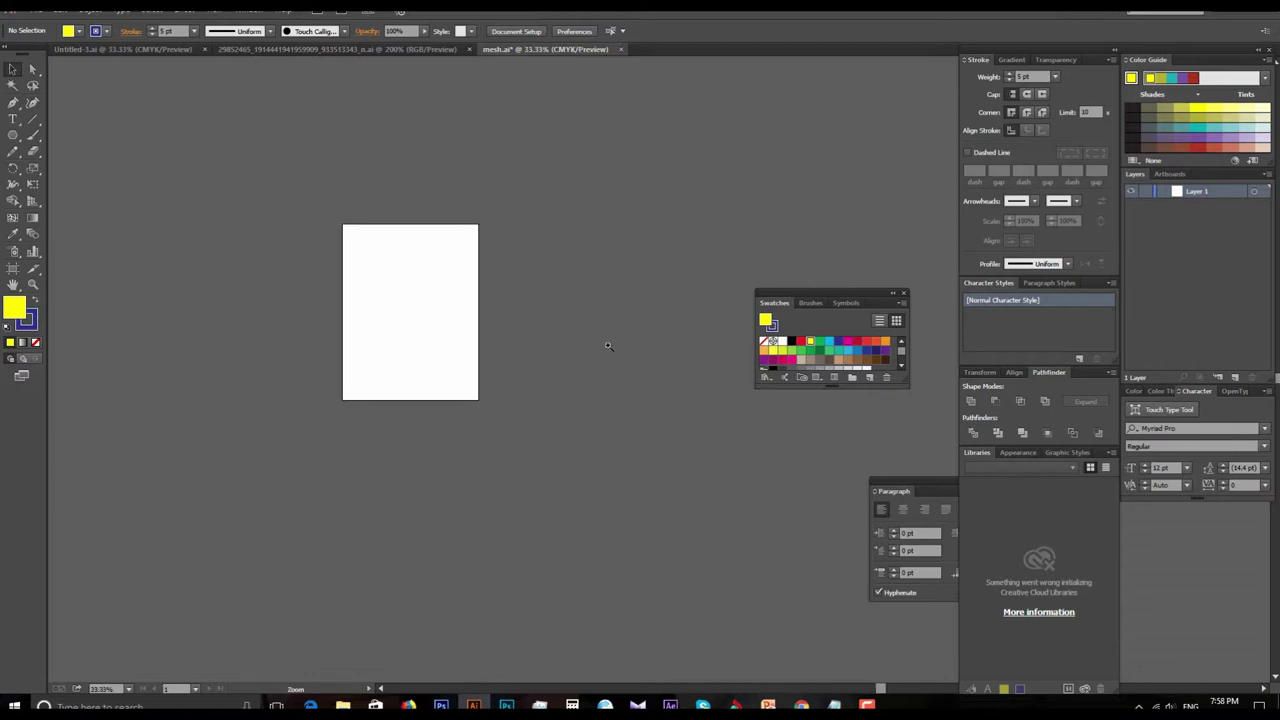
pyautogui.click(596, 331)
pyautogui.click(617, 354)
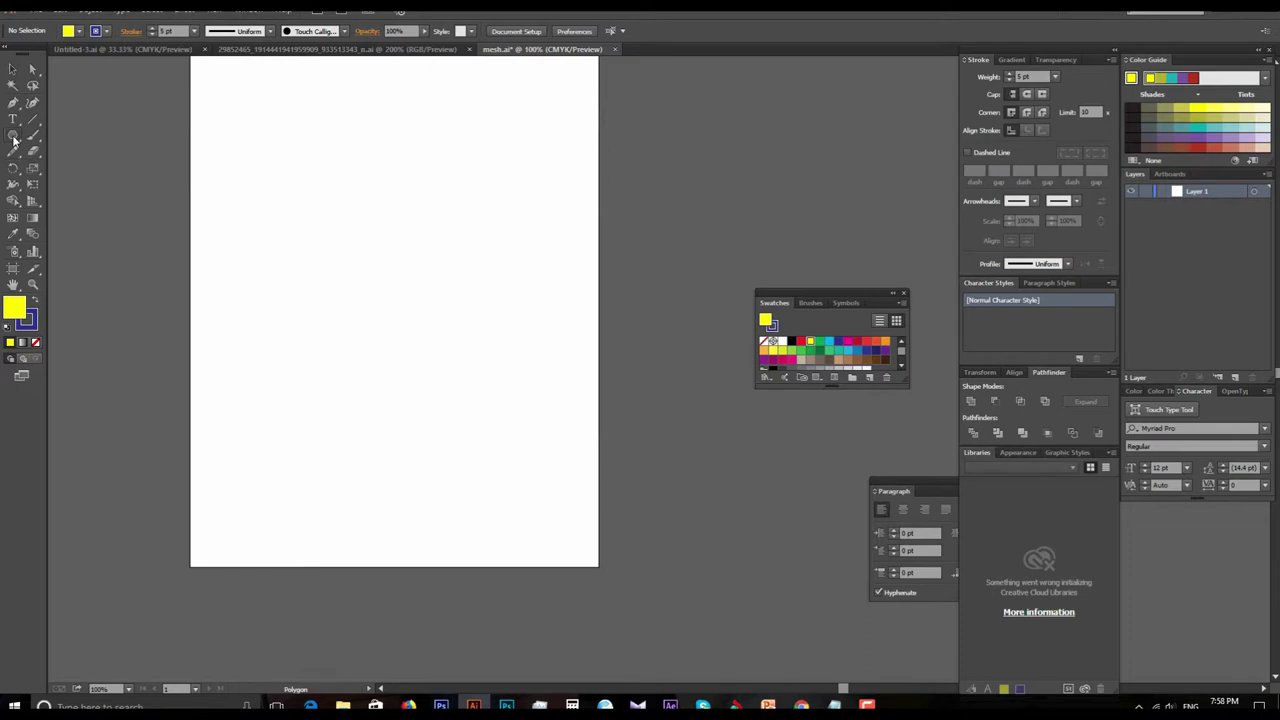
# Draw a yellow rectangle on the artboard with its stroke set to None.
pyautogui.moveTo(13, 134); pyautogui.dragTo(60, 138)
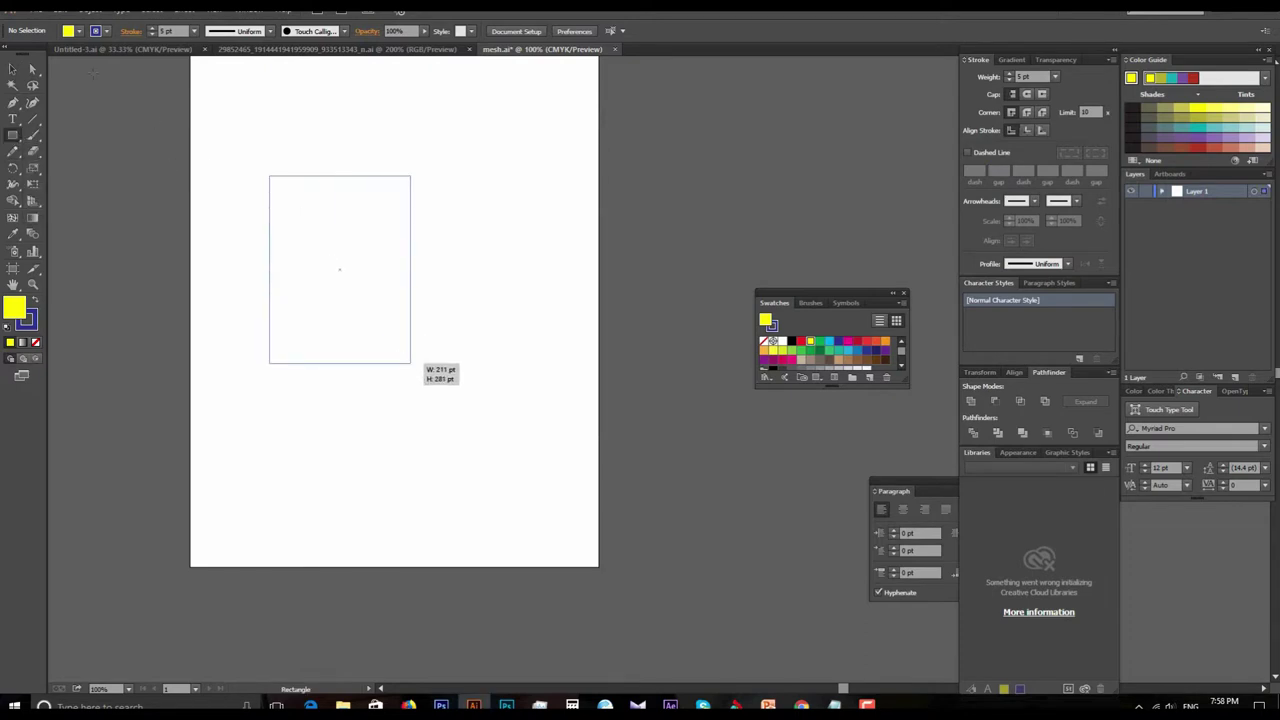
pyautogui.moveTo(268, 174); pyautogui.dragTo(409, 363)
pyautogui.click(95, 30)
pyautogui.click(9, 55)
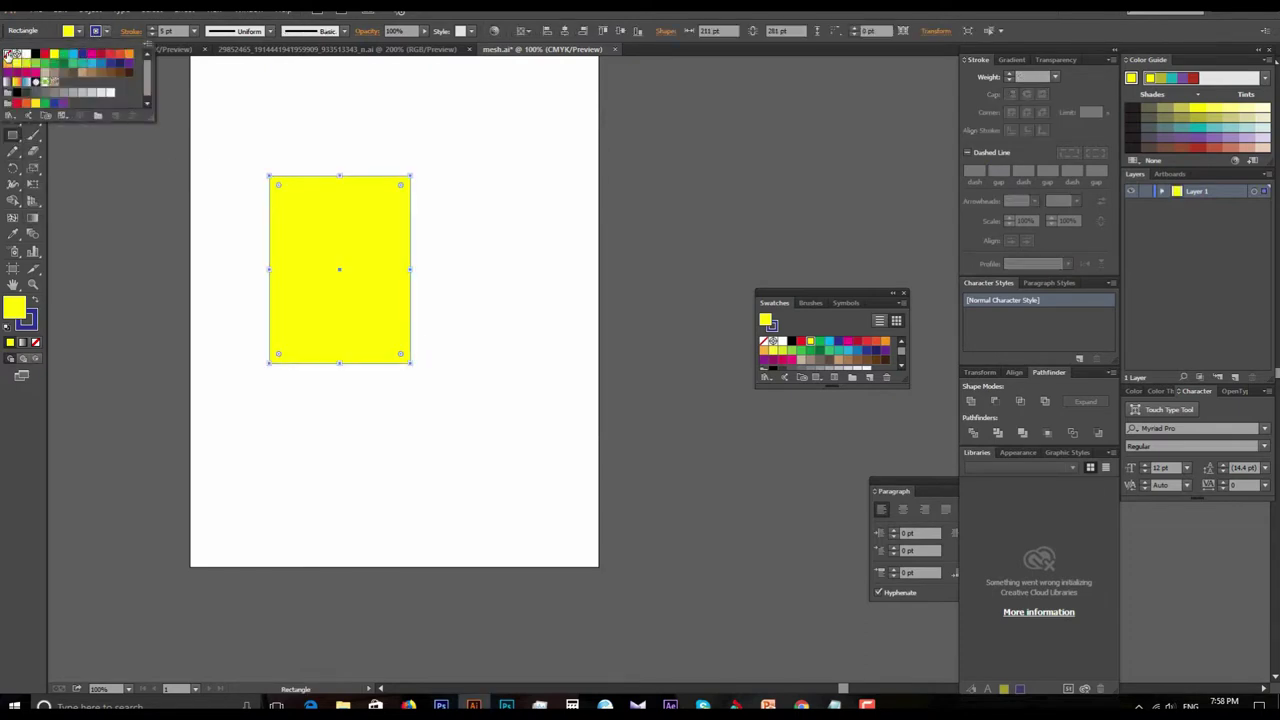
pyautogui.click(26, 461)
pyautogui.scroll(1, 320, 366)
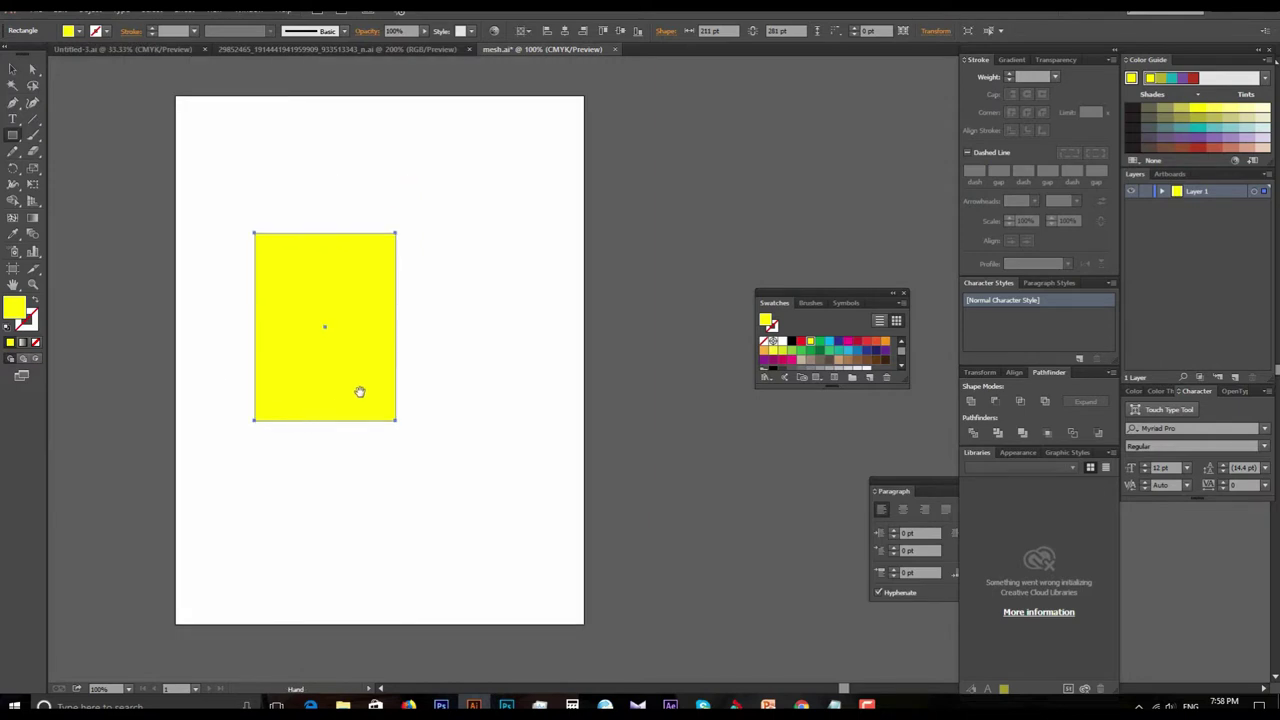
pyautogui.click(494, 409)
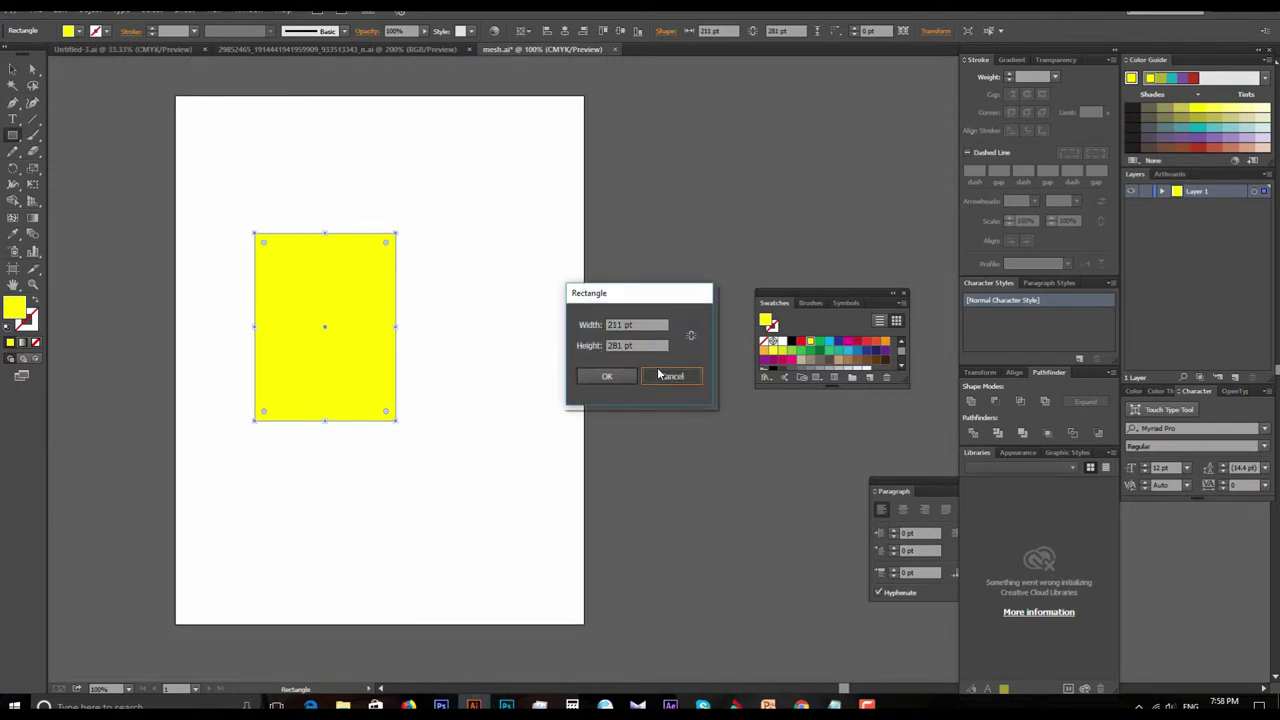
pyautogui.click(670, 376)
# Alt-drag a copy of the rectangle down-right and fill it red.
pyautogui.click(13, 69)
pyautogui.moveTo(330, 380)
pyautogui.mouseDown()
pyautogui.moveTo(440, 401)
pyautogui.moveTo(426, 472)
pyautogui.mouseUp()
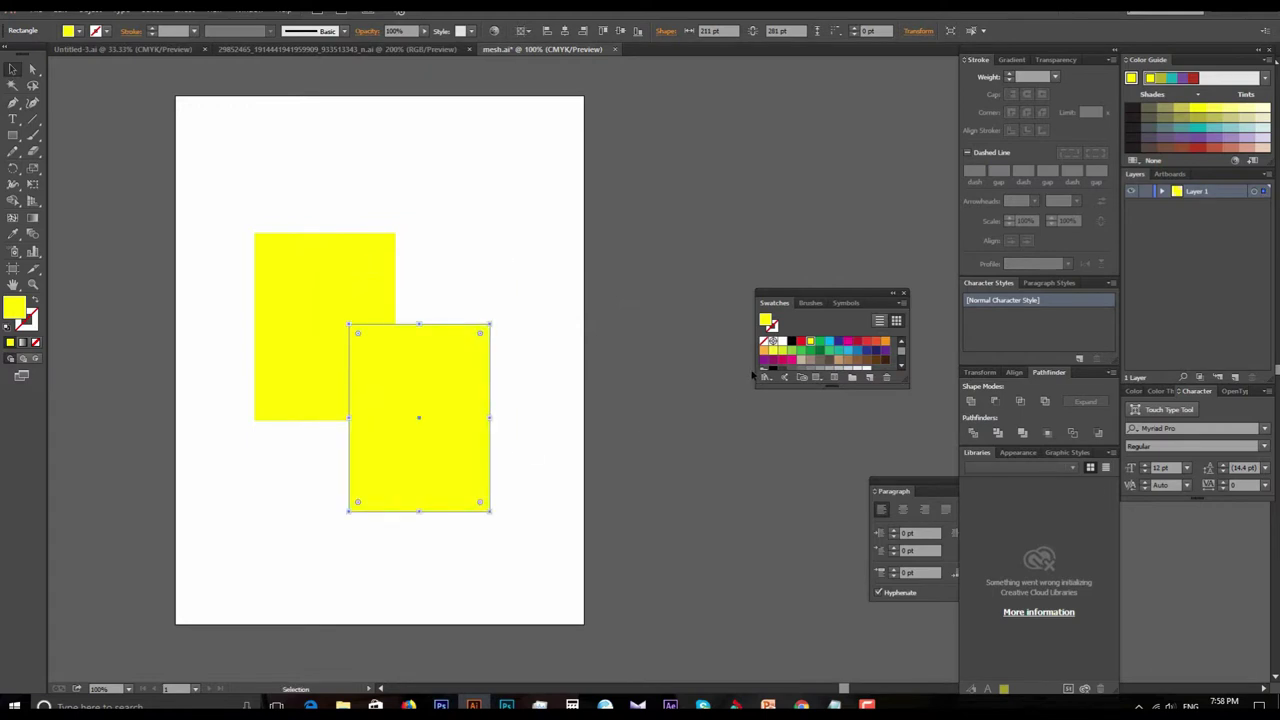
pyautogui.click(800, 343)
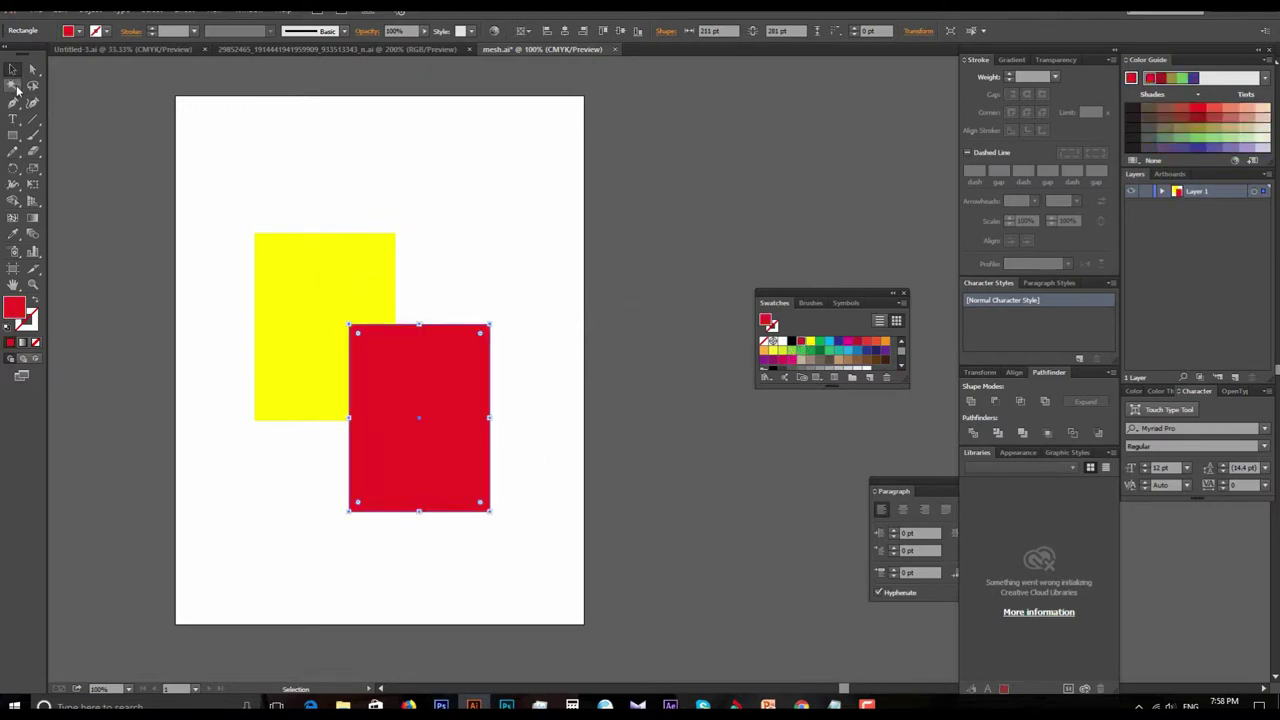
pyautogui.click(13, 69)
pyautogui.click(480, 309)
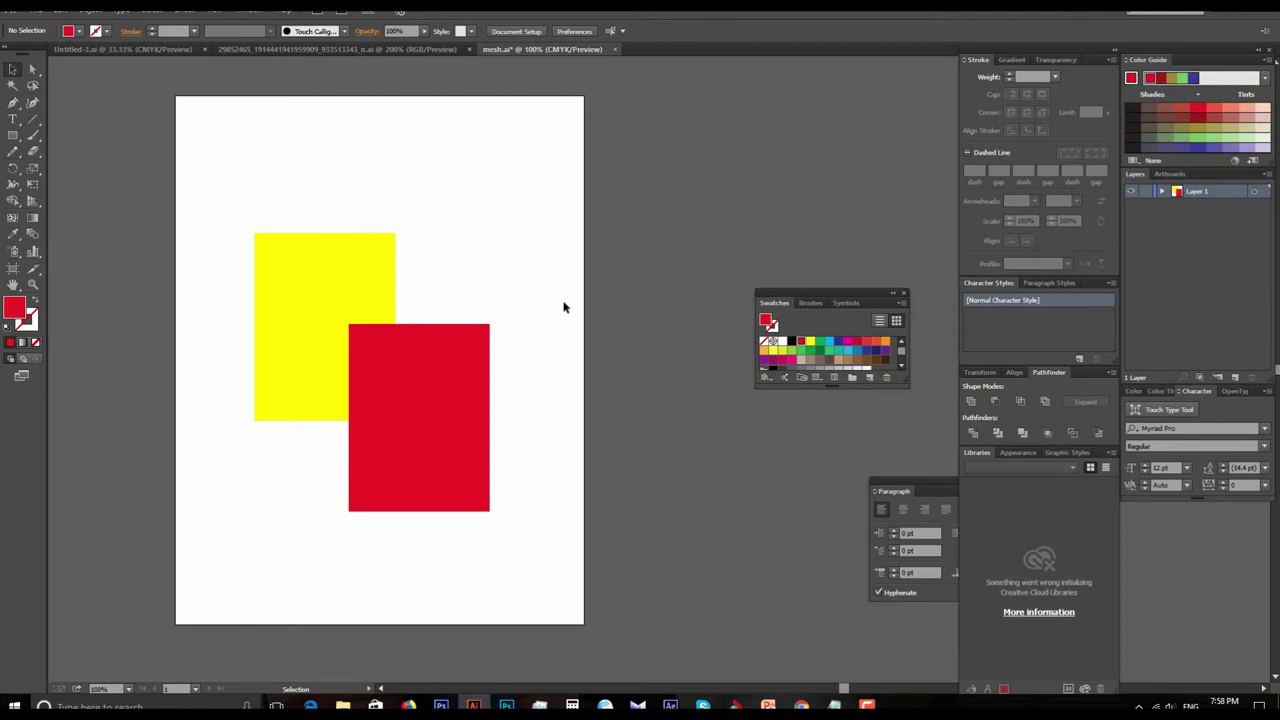
# Move the red rectangle over the yellow one and unite both with Pathfinder.
pyautogui.moveTo(405, 368); pyautogui.dragTo(349, 311)
pyautogui.moveTo(178, 182); pyautogui.dragTo(558, 533)
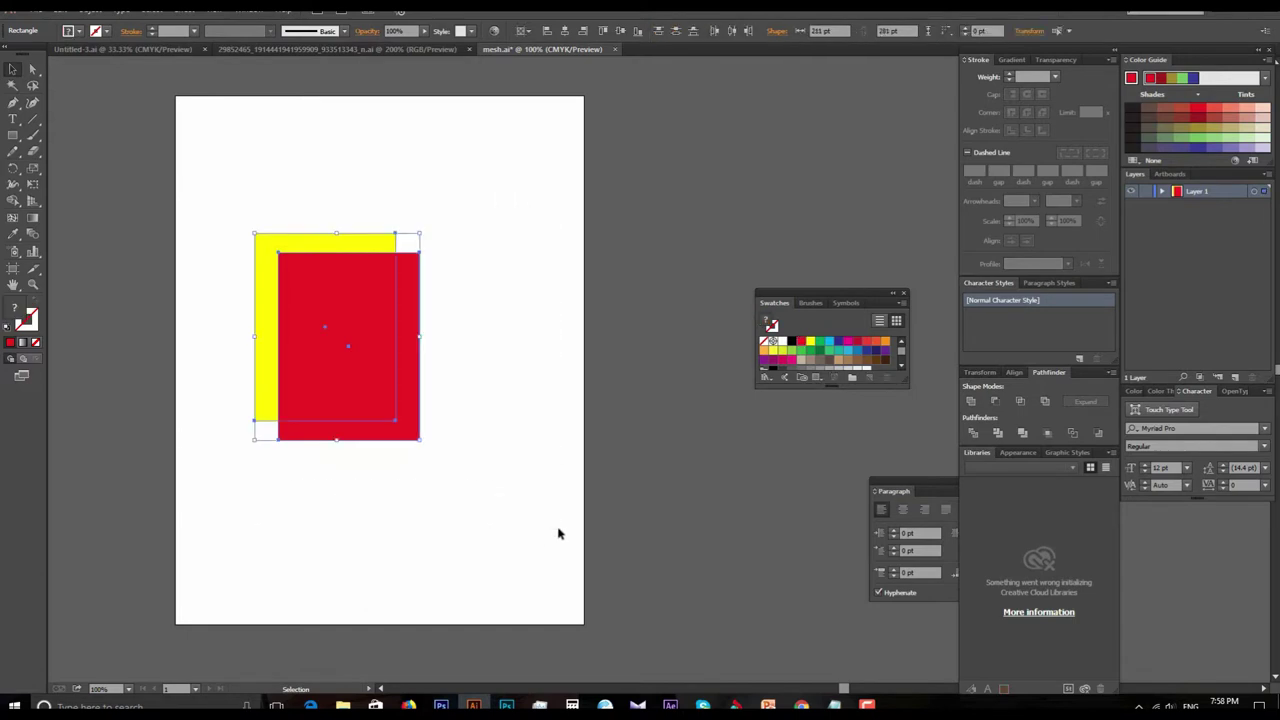
pyautogui.click(971, 402)
pyautogui.press('a')
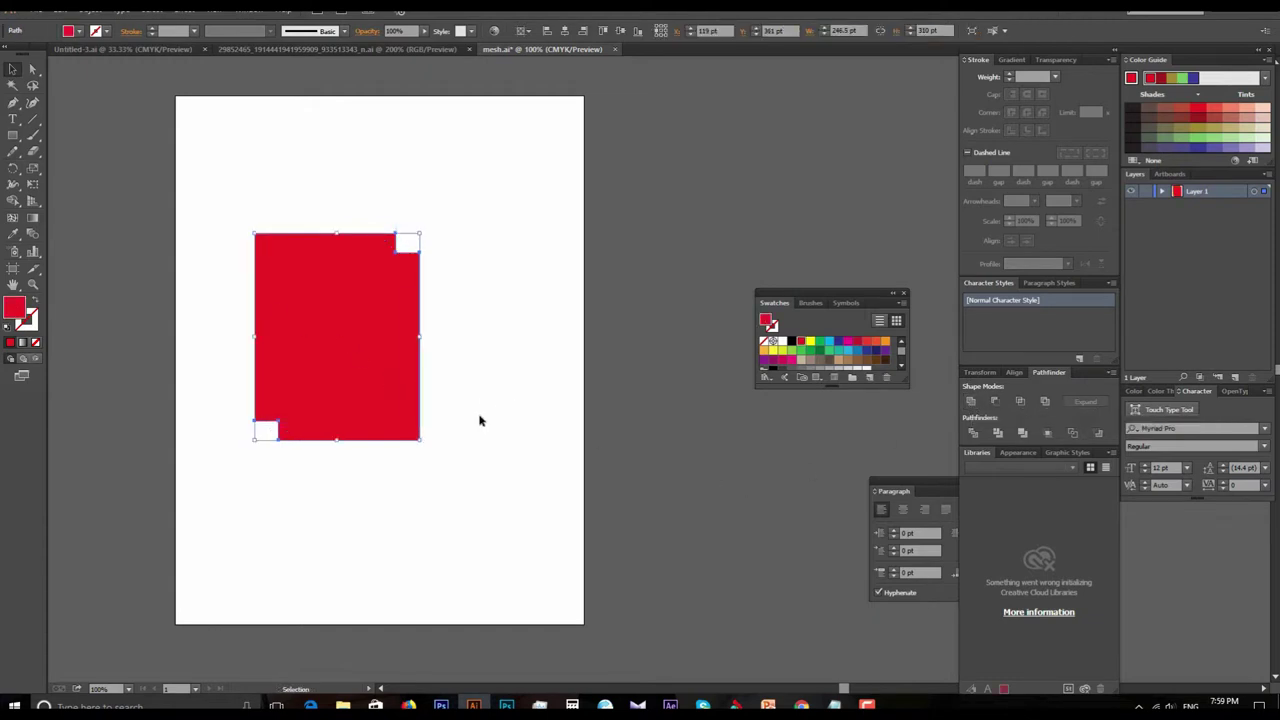
# Undo the move and the Unite, restoring two separate rectangles.
pyautogui.press('v')
pyautogui.moveTo(354, 340); pyautogui.dragTo(646, 418)
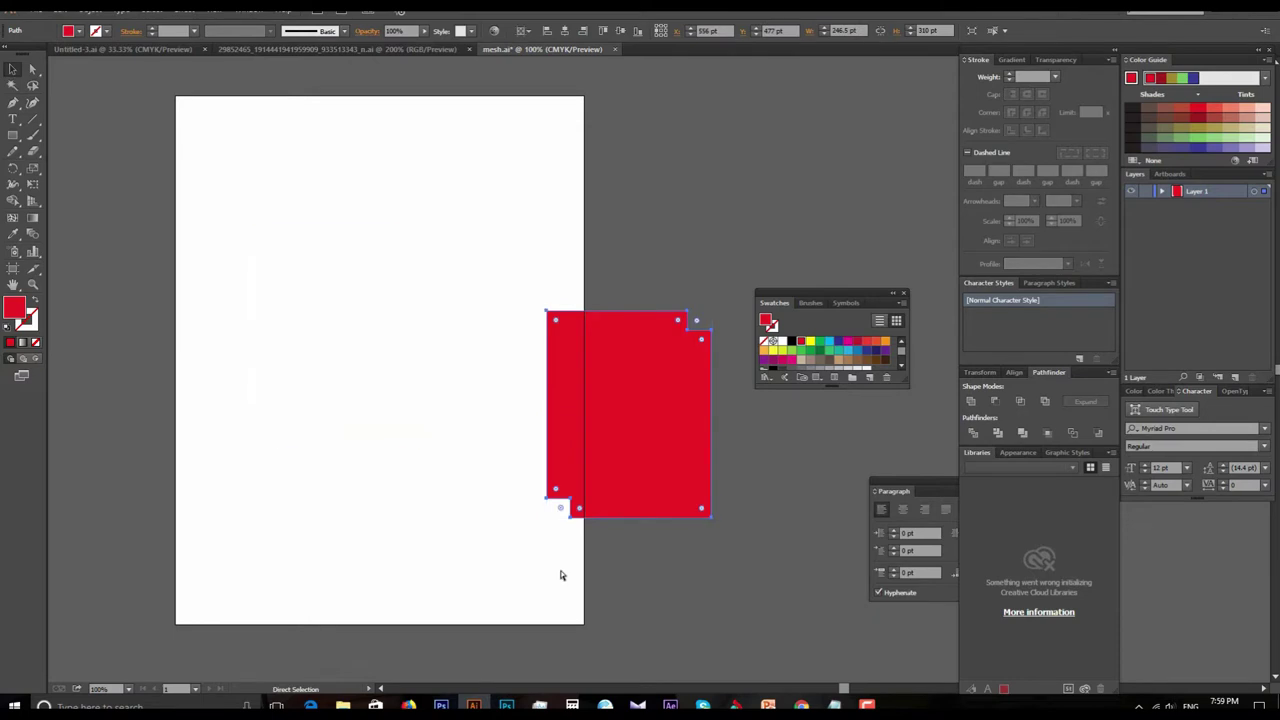
pyautogui.hotkey('ctrl', 'z')
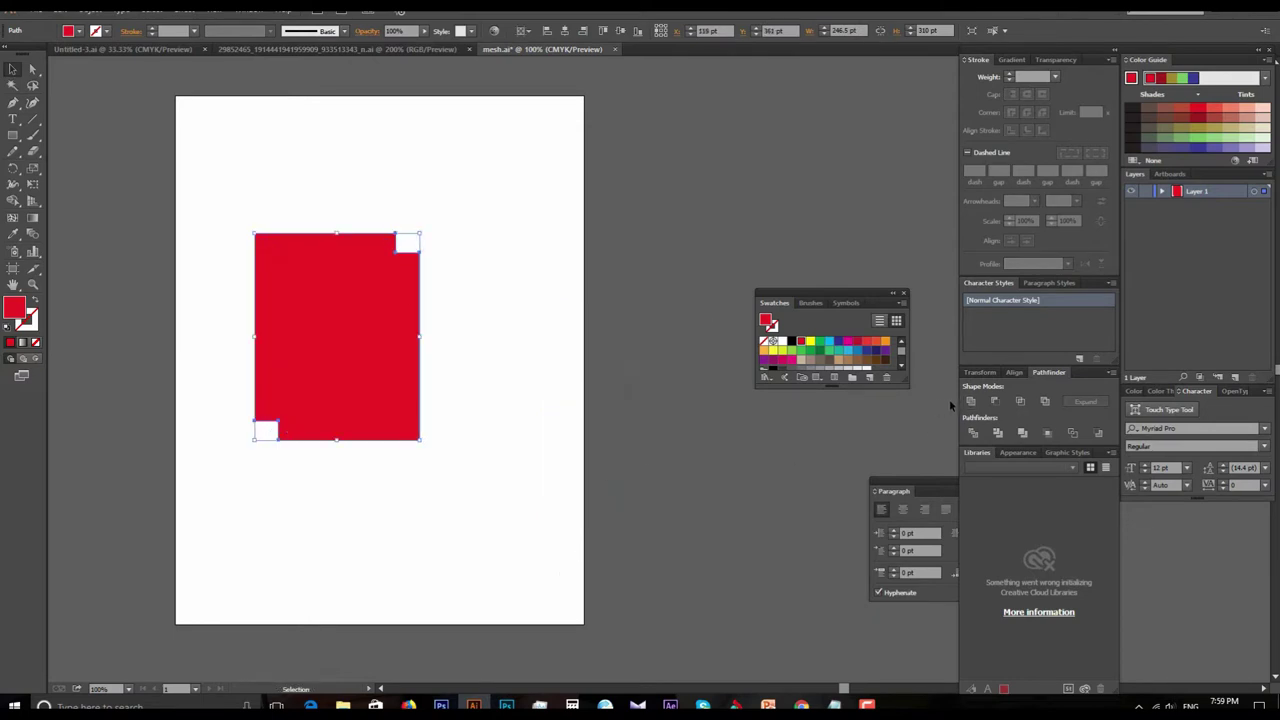
pyautogui.hotkey('ctrl', 'z')
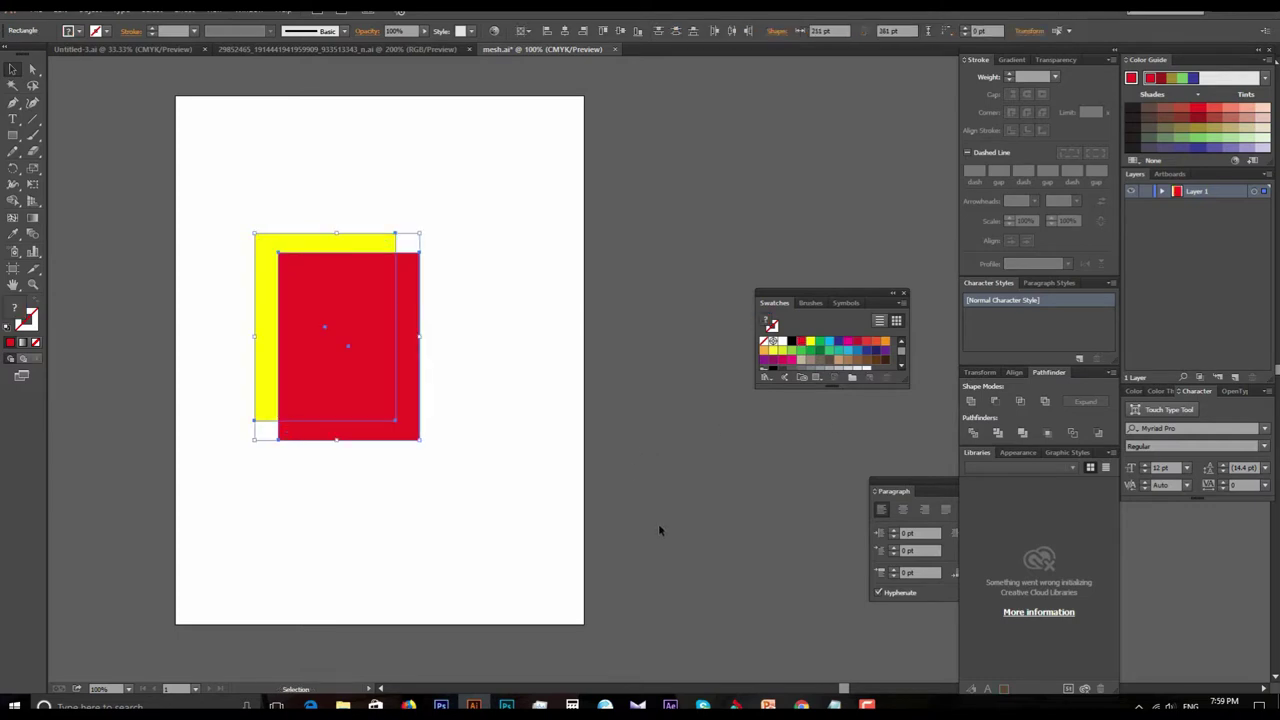
pyautogui.click(658, 530)
pyautogui.hotkey('ctrl', '=')
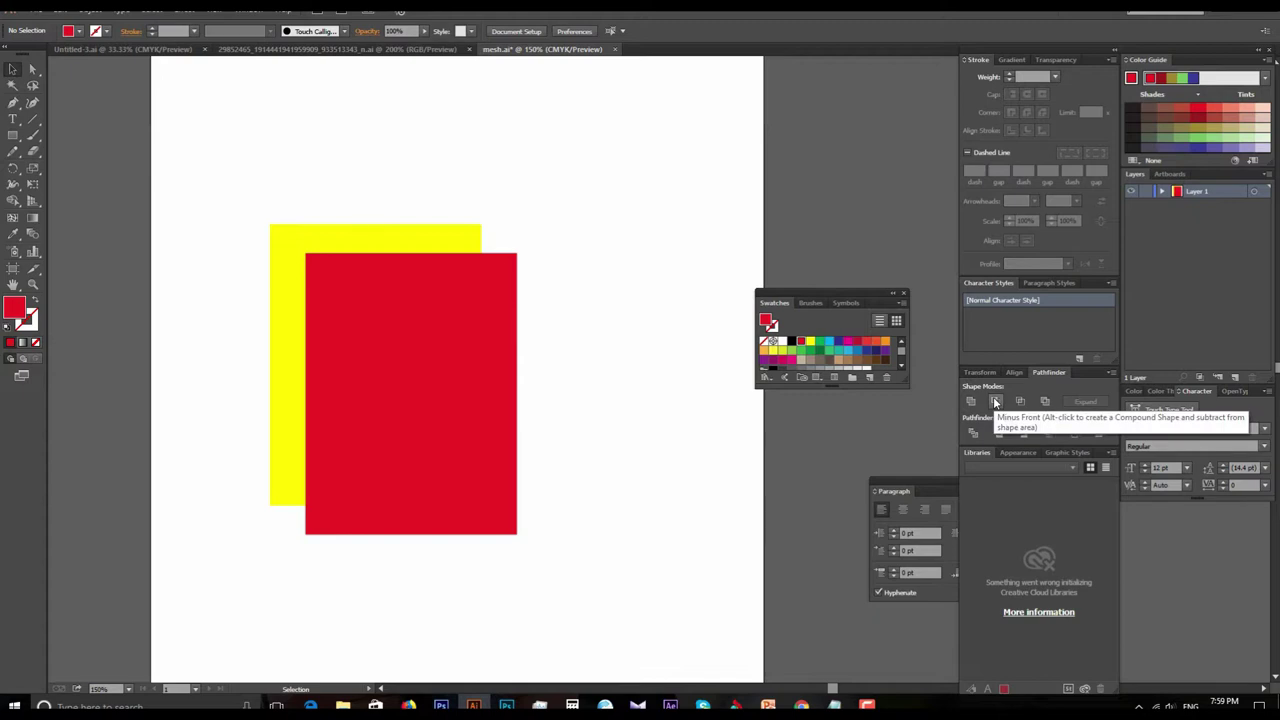
pyautogui.click(994, 399)
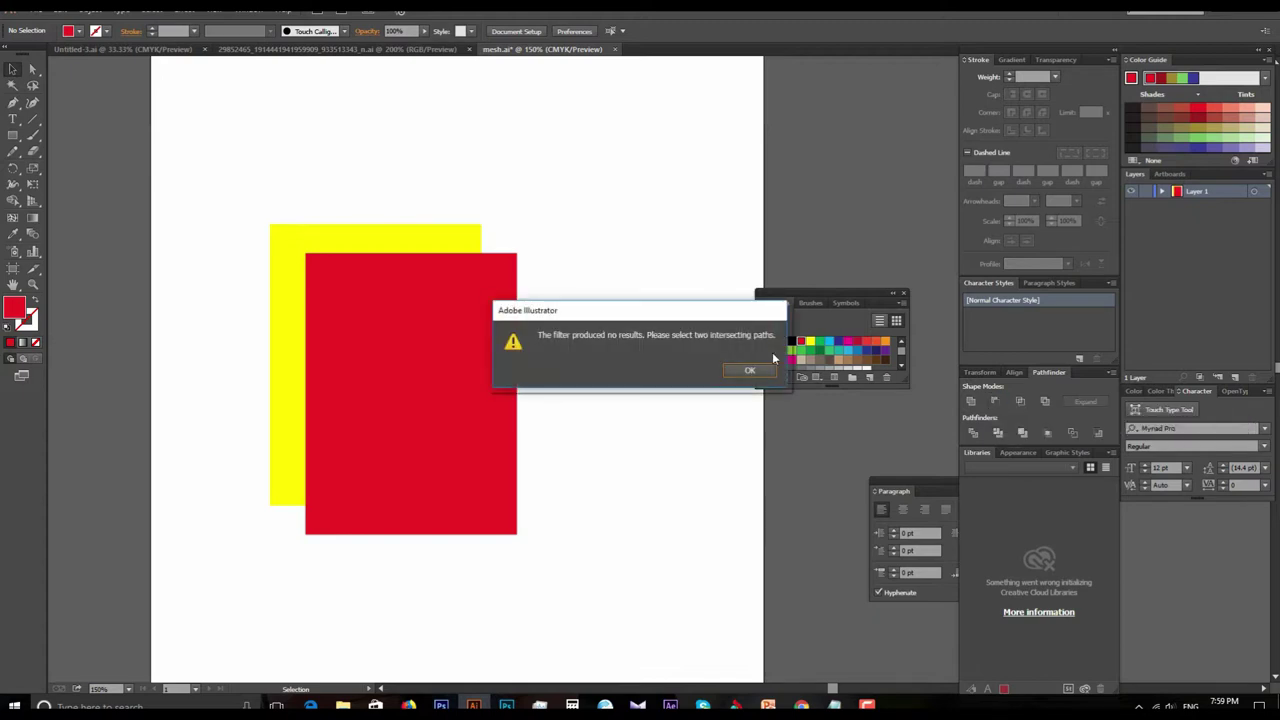
pyautogui.press('Return')
pyautogui.moveTo(240, 191); pyautogui.dragTo(590, 600)
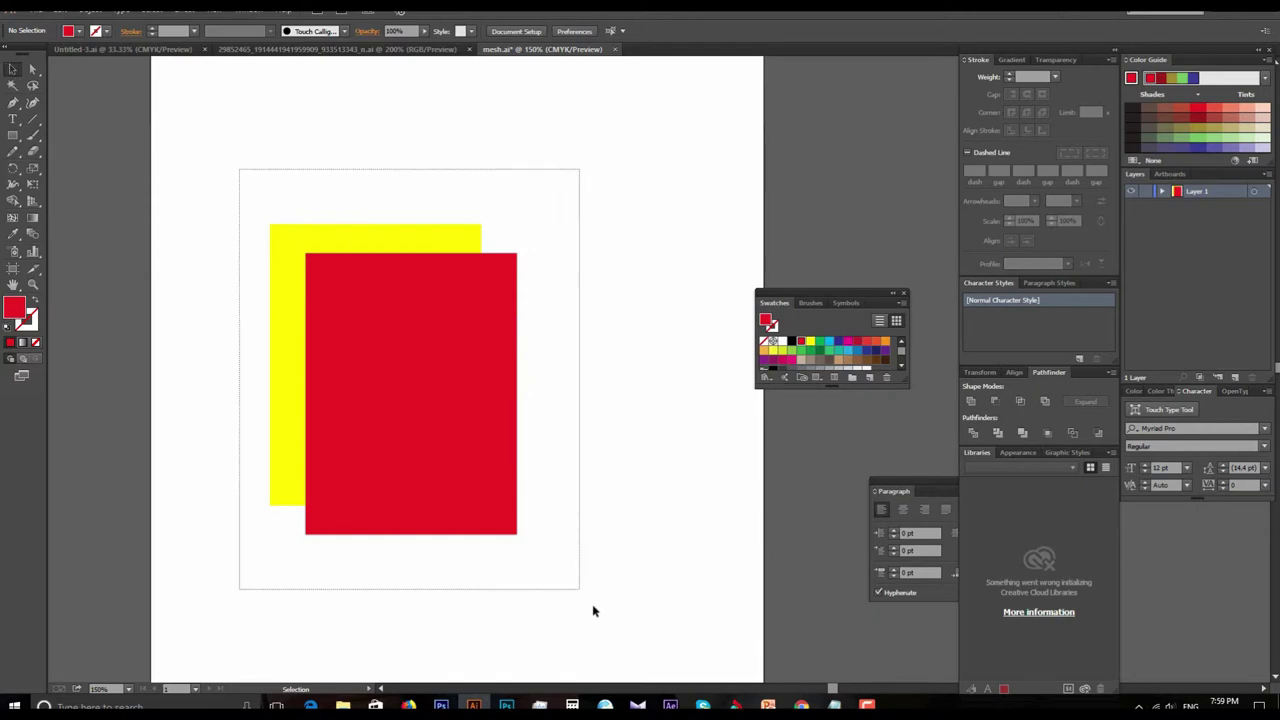
pyautogui.click(997, 432)
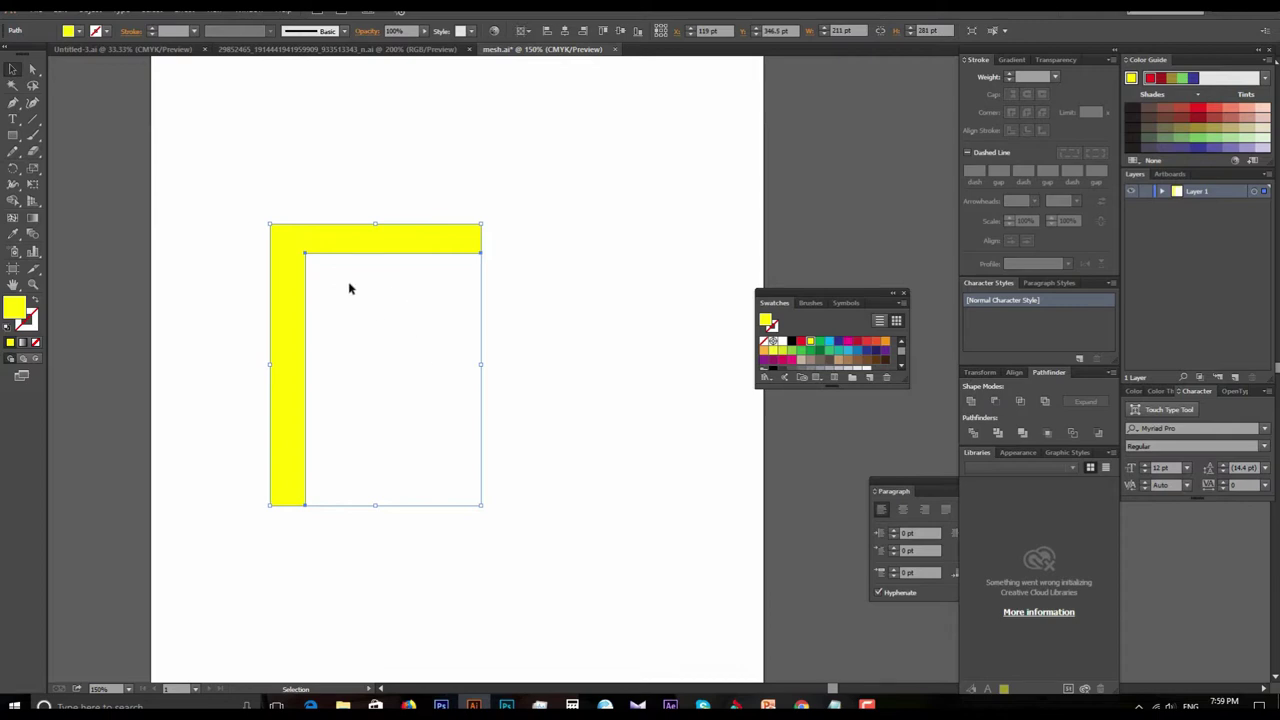
pyautogui.hotkey('ctrl', 'z')
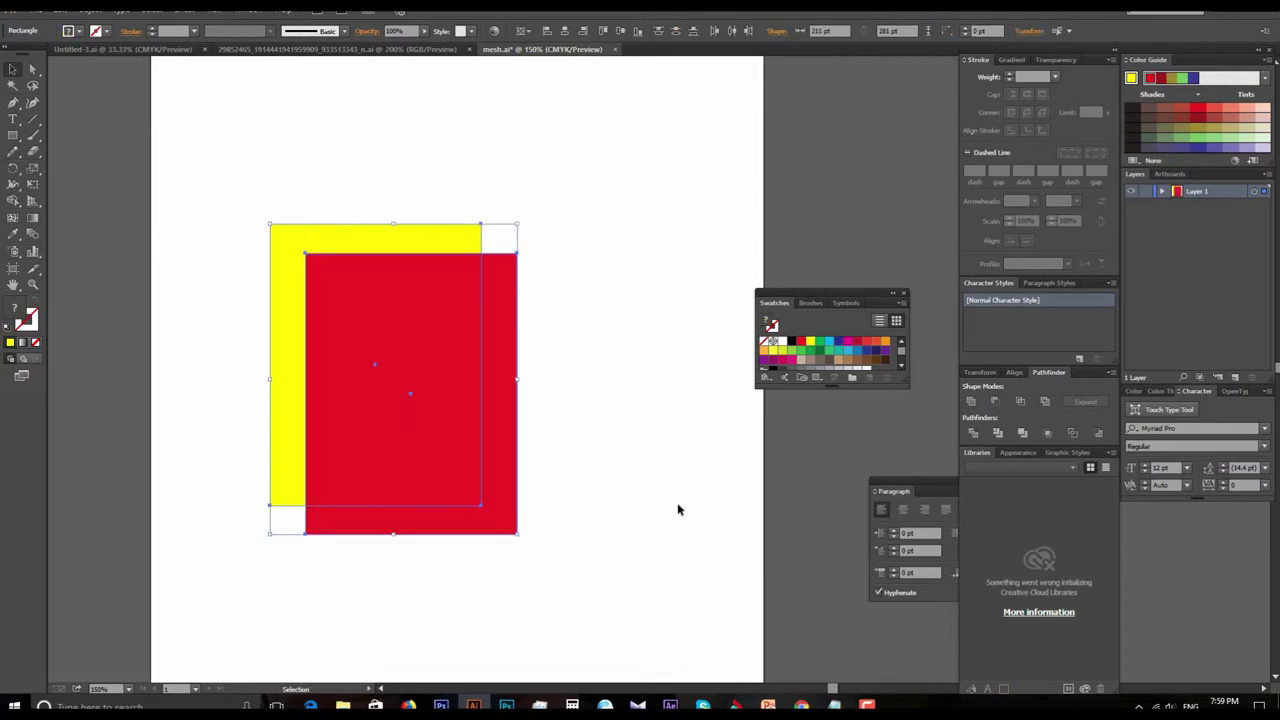
pyautogui.click(563, 502)
pyautogui.moveTo(254, 334); pyautogui.dragTo(339, 396)
pyautogui.moveTo(173, 190); pyautogui.dragTo(638, 571)
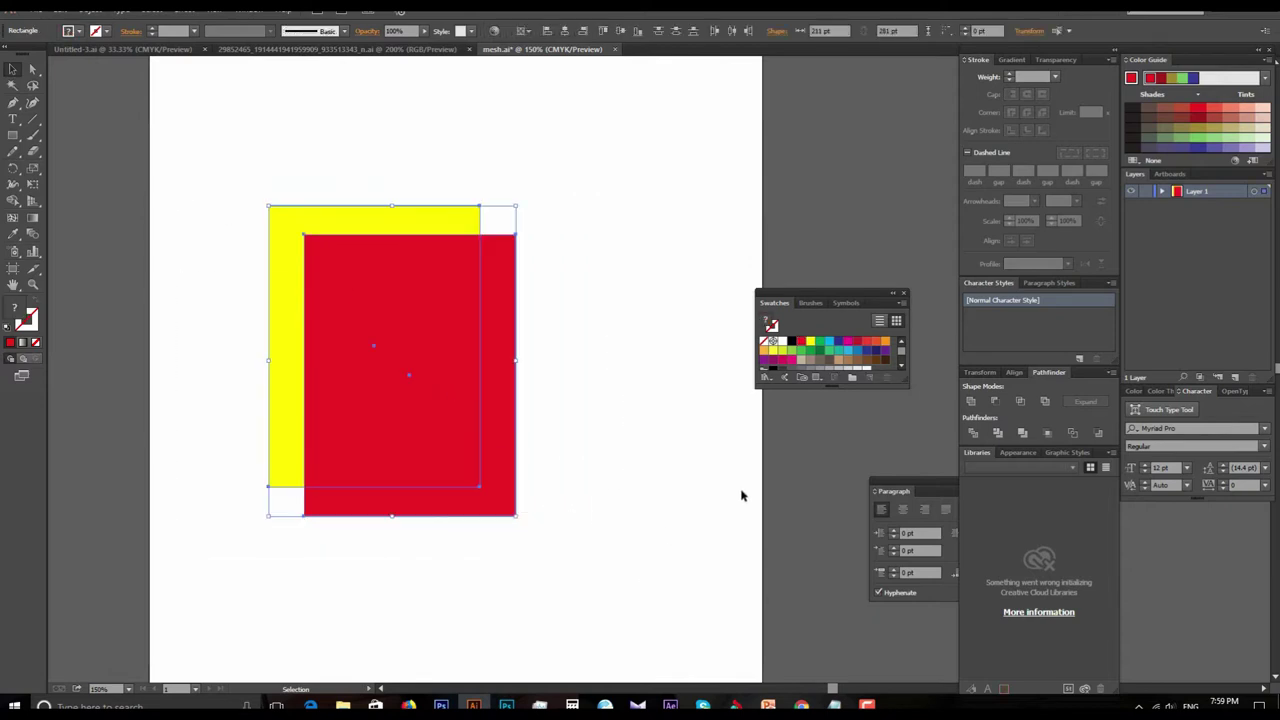
pyautogui.click(1021, 402)
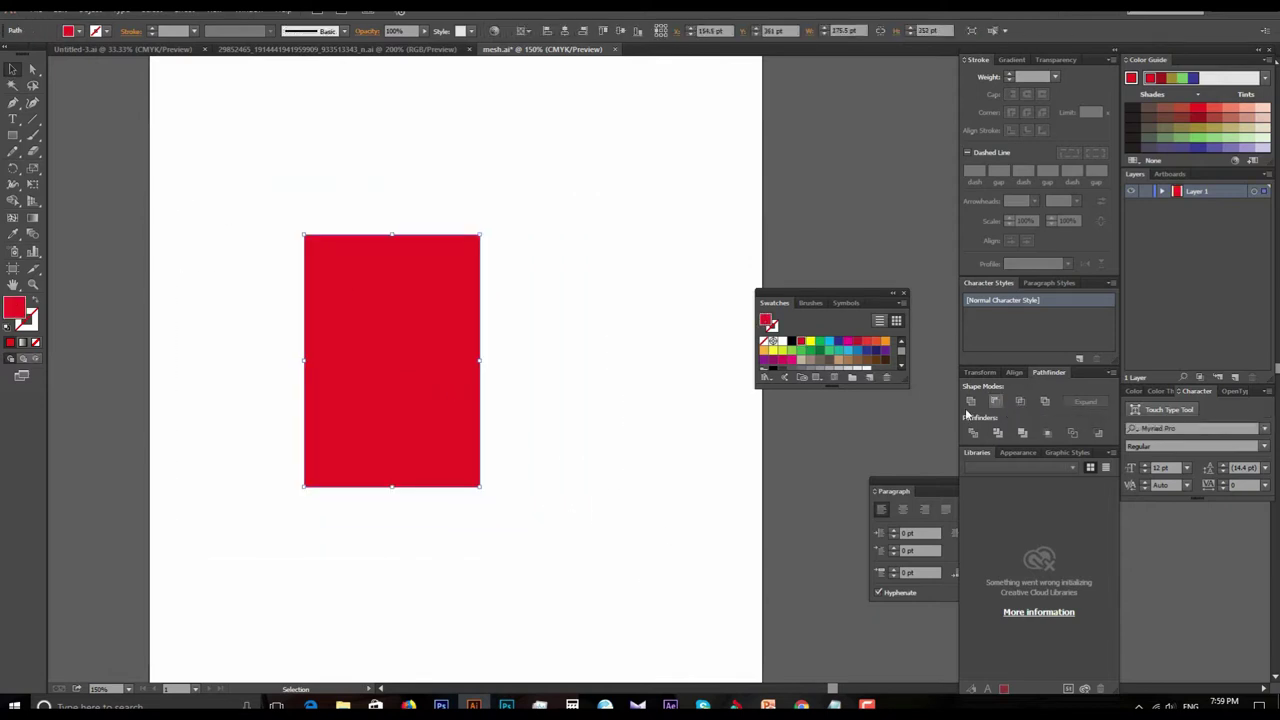
pyautogui.hotkey('ctrl', 'z')
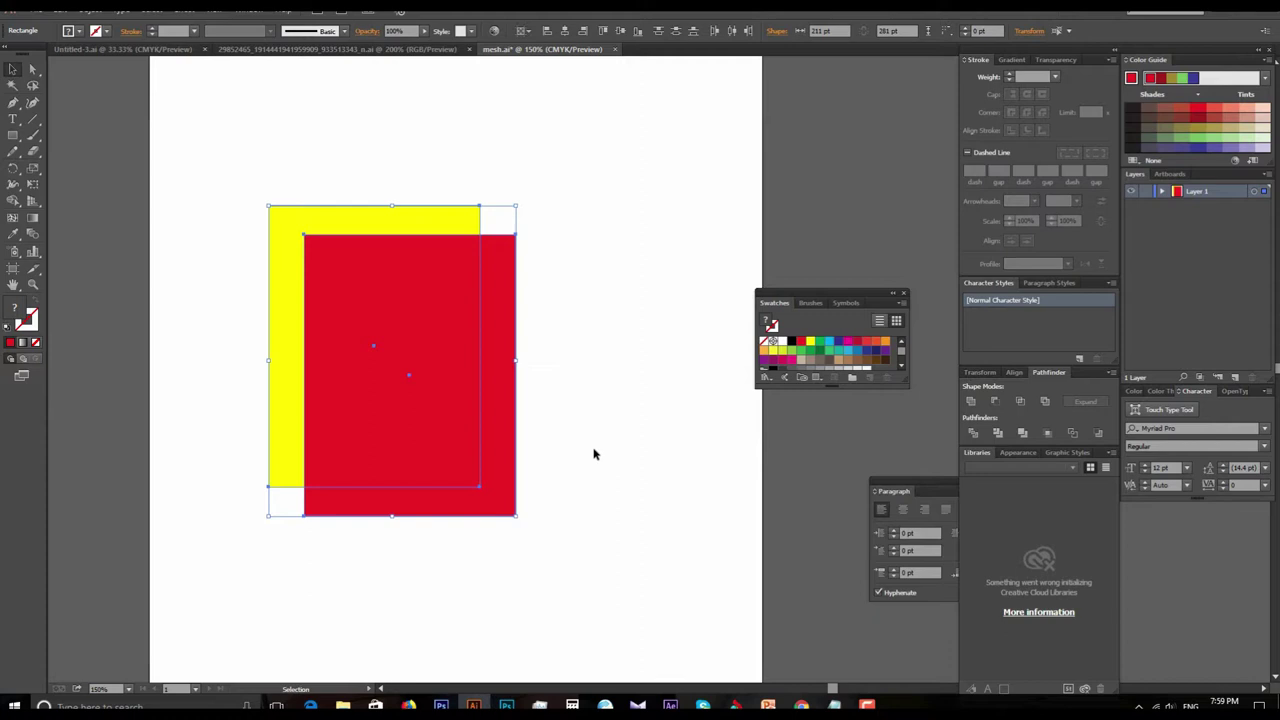
pyautogui.click(1021, 402)
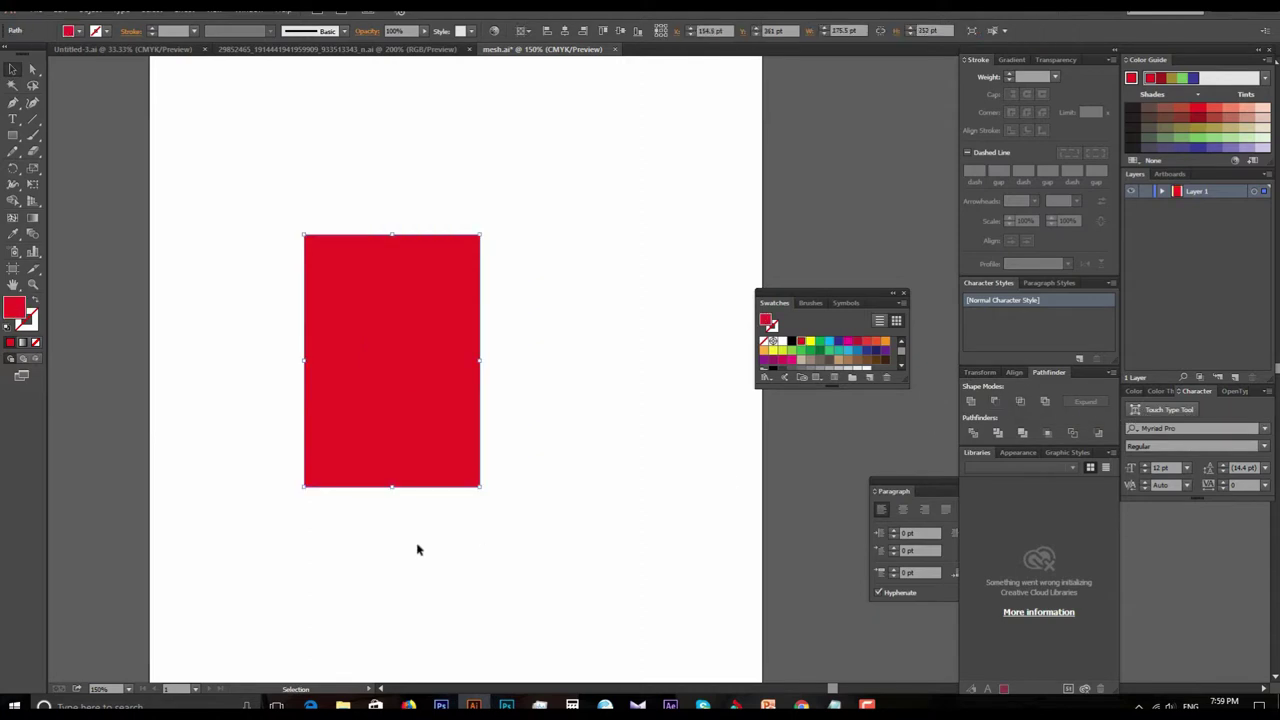
pyautogui.hotkey('ctrl', 'z')
pyautogui.click(488, 588)
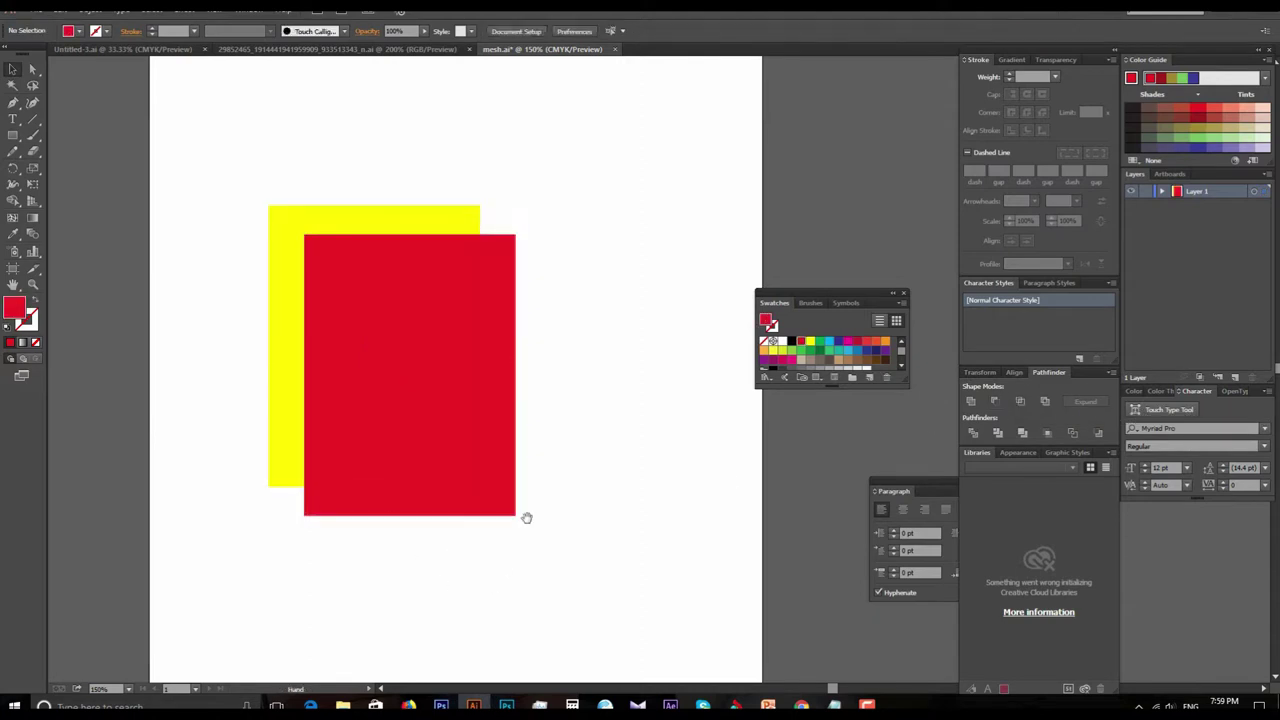
# Draw a red rounded rectangle and place an overlapping green copy to its right.
pyautogui.moveTo(526, 518); pyautogui.dragTo(486, 392)
pyautogui.hotkey('ctrl', '-')
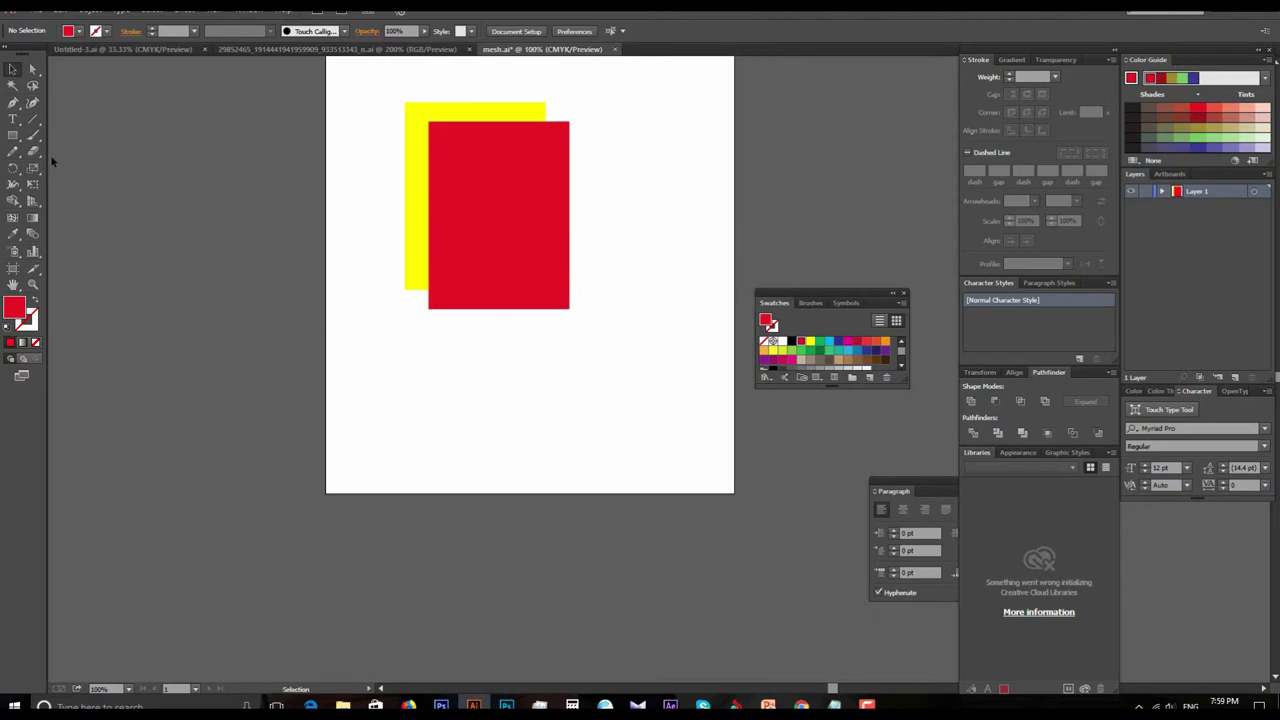
pyautogui.moveTo(12, 135); pyautogui.dragTo(60, 151)
pyautogui.moveTo(522, 372); pyautogui.dragTo(398, 381)
pyautogui.moveTo(296, 338); pyautogui.dragTo(434, 474)
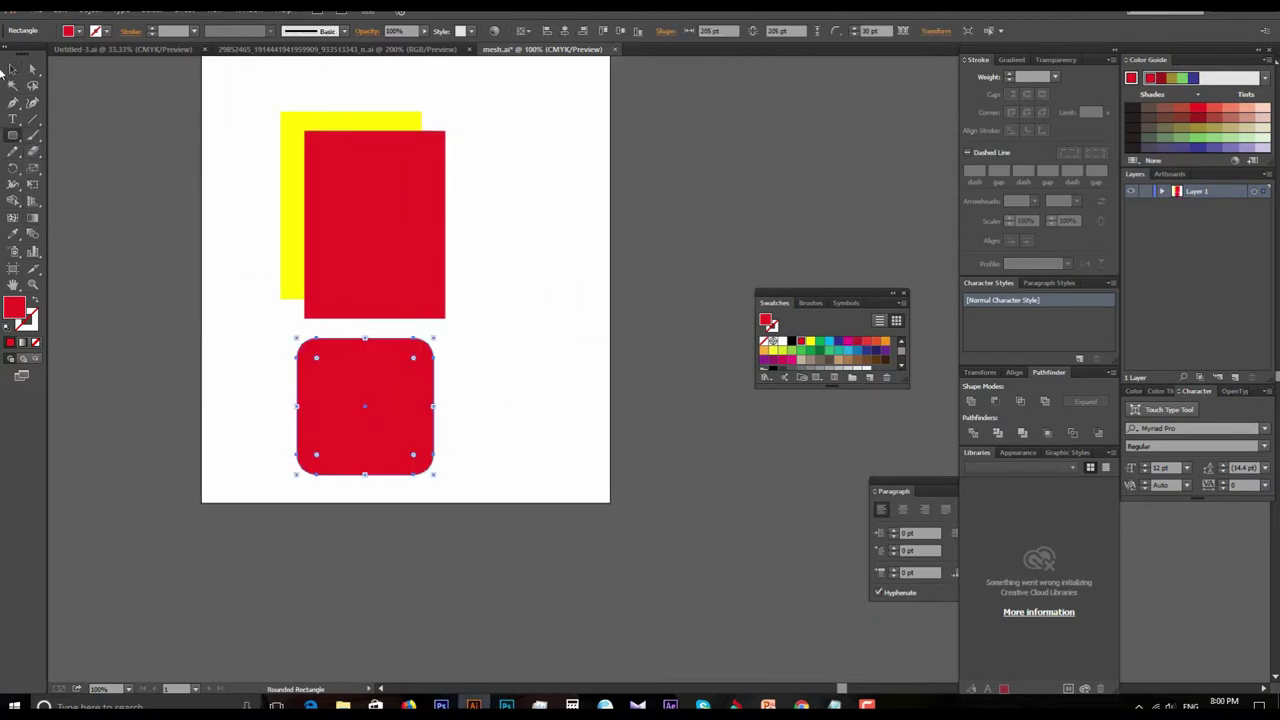
pyautogui.click(12, 68)
pyautogui.moveTo(348, 402)
pyautogui.mouseDown()
pyautogui.moveTo(428, 411)
pyautogui.moveTo(404, 408)
pyautogui.mouseUp()
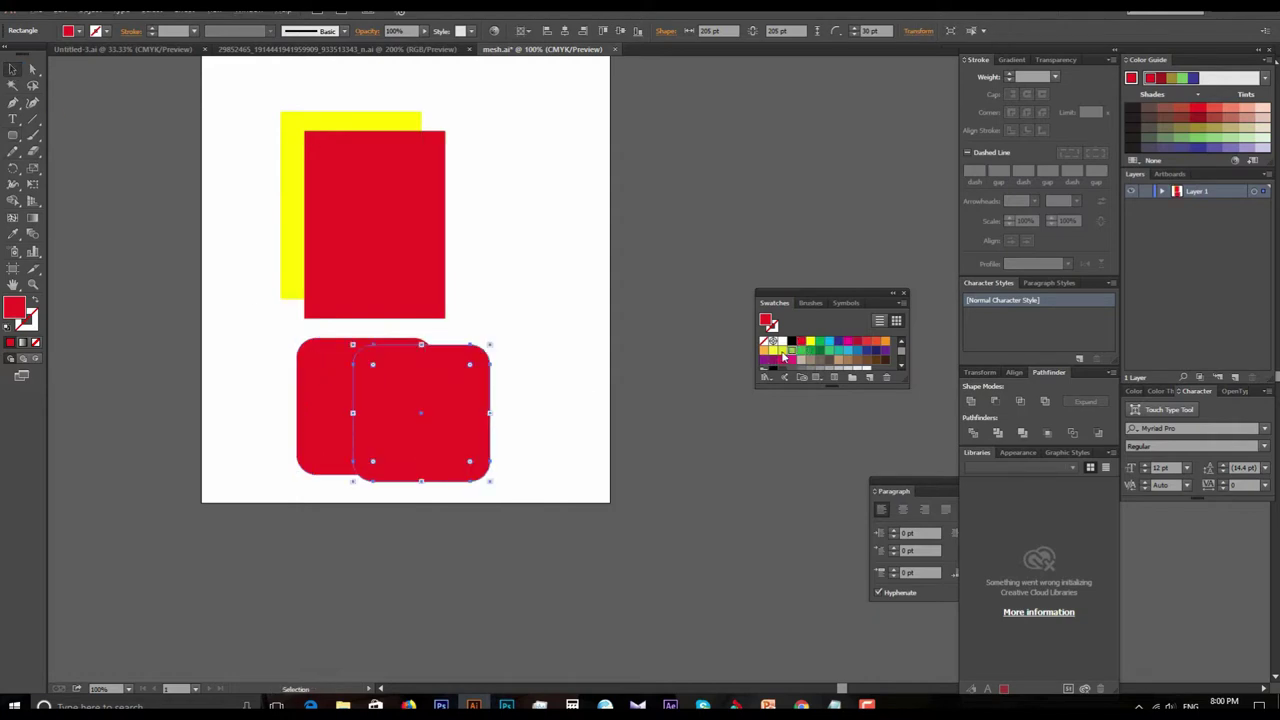
pyautogui.click(795, 349)
# Apply Pathfinder Intersect to both rounded rectangles, then undo it to keep them separate.
pyautogui.moveTo(232, 338); pyautogui.dragTo(605, 493)
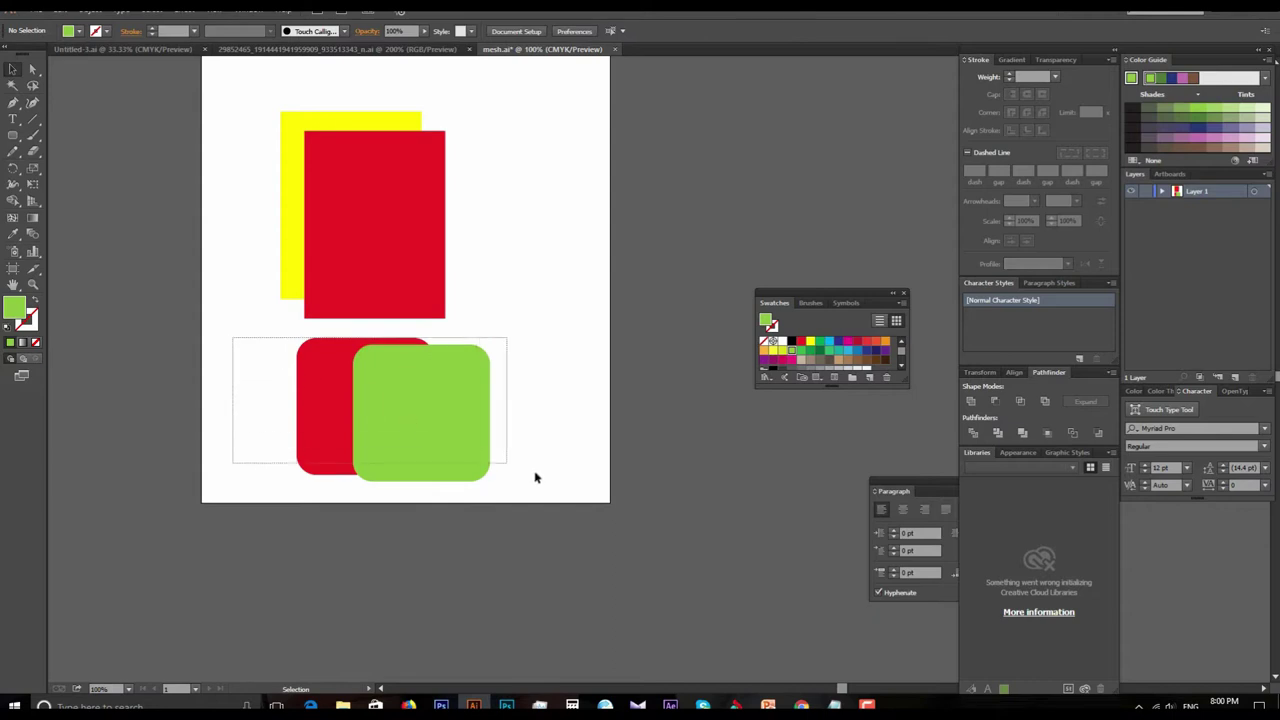
pyautogui.click(1019, 403)
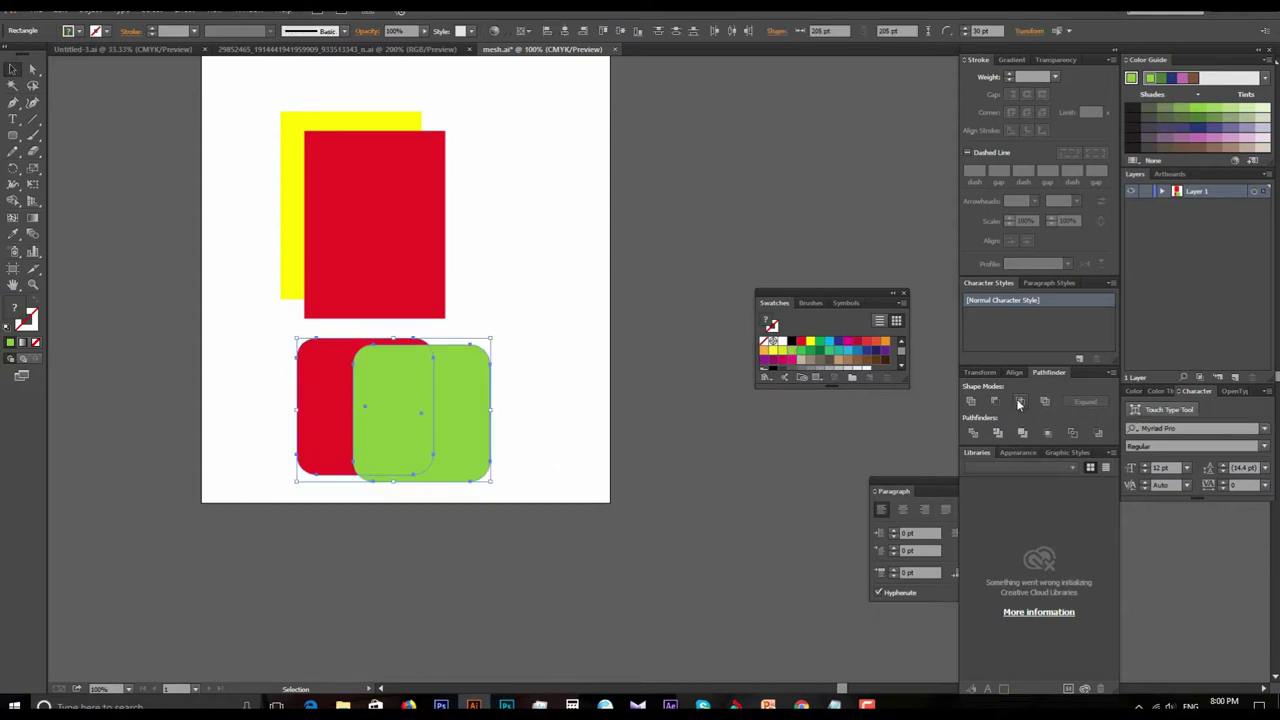
pyautogui.hotkey('ctrl', 'z')
pyautogui.click(538, 524)
pyautogui.click(474, 437)
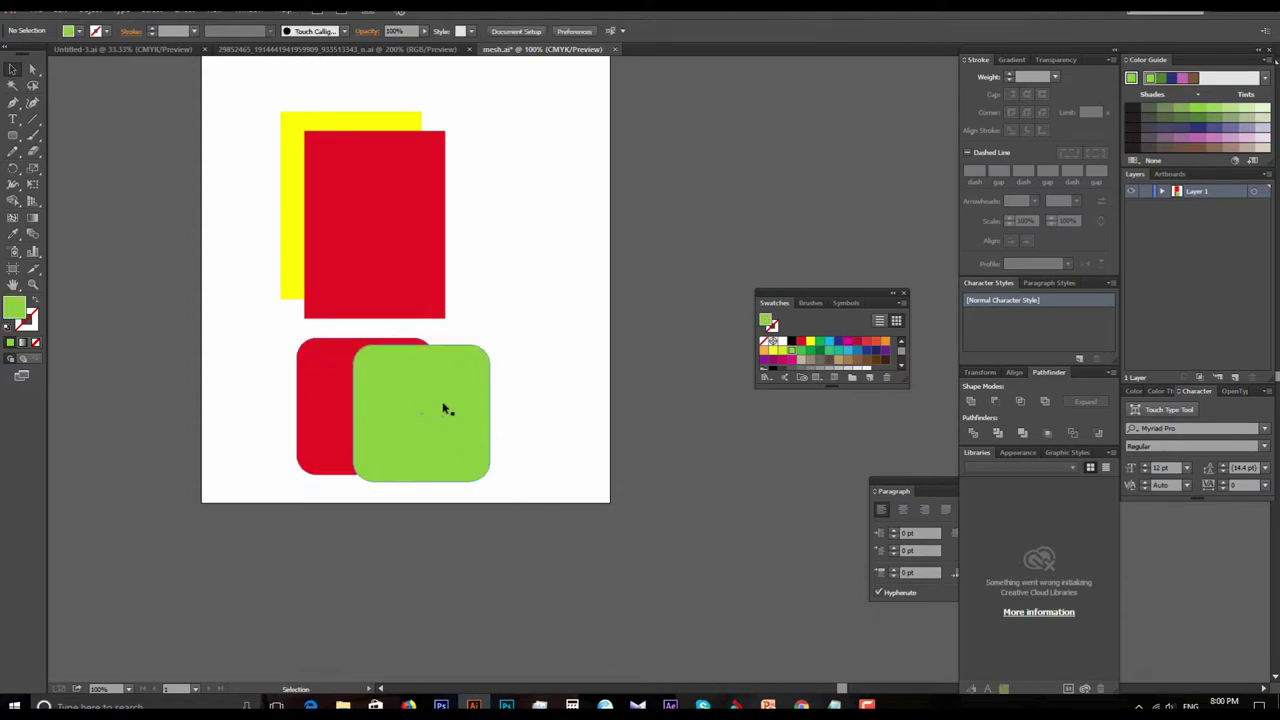
pyautogui.moveTo(238, 330); pyautogui.dragTo(558, 484)
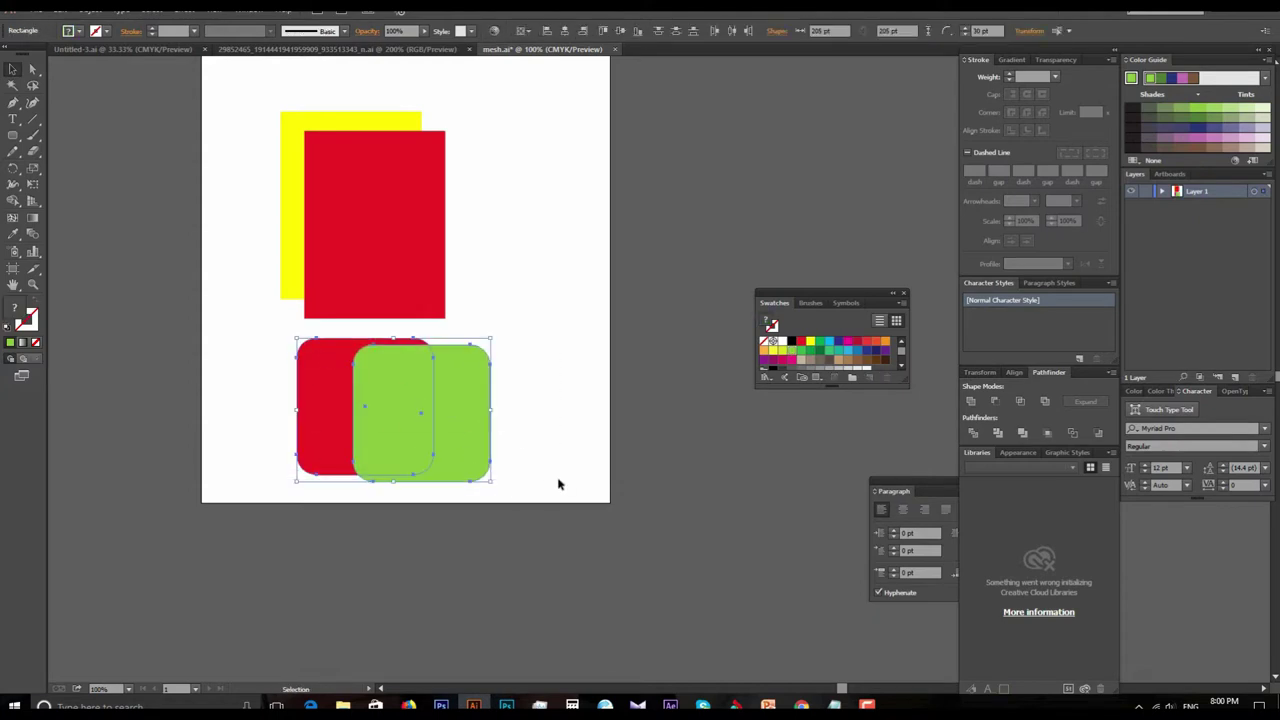
pyautogui.click(1020, 402)
pyautogui.hotkey('ctrl', 'z')
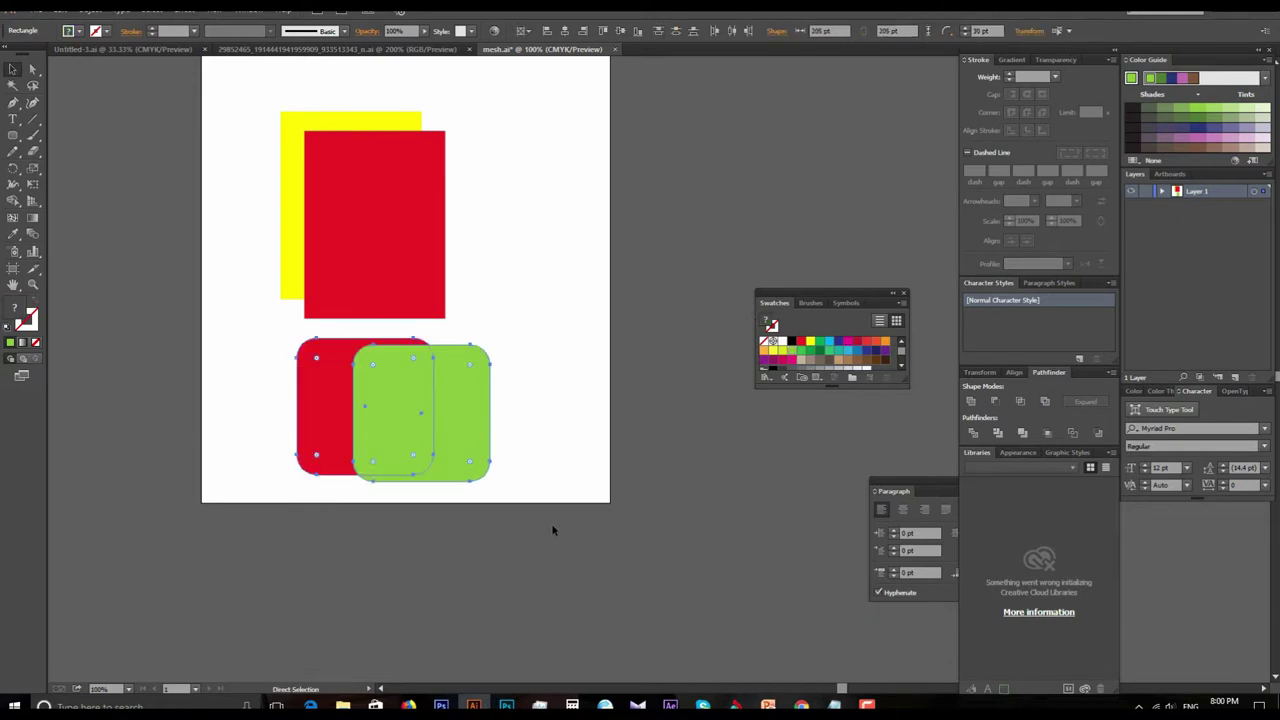
pyautogui.scroll(2, 550, 526)
pyautogui.click(548, 540)
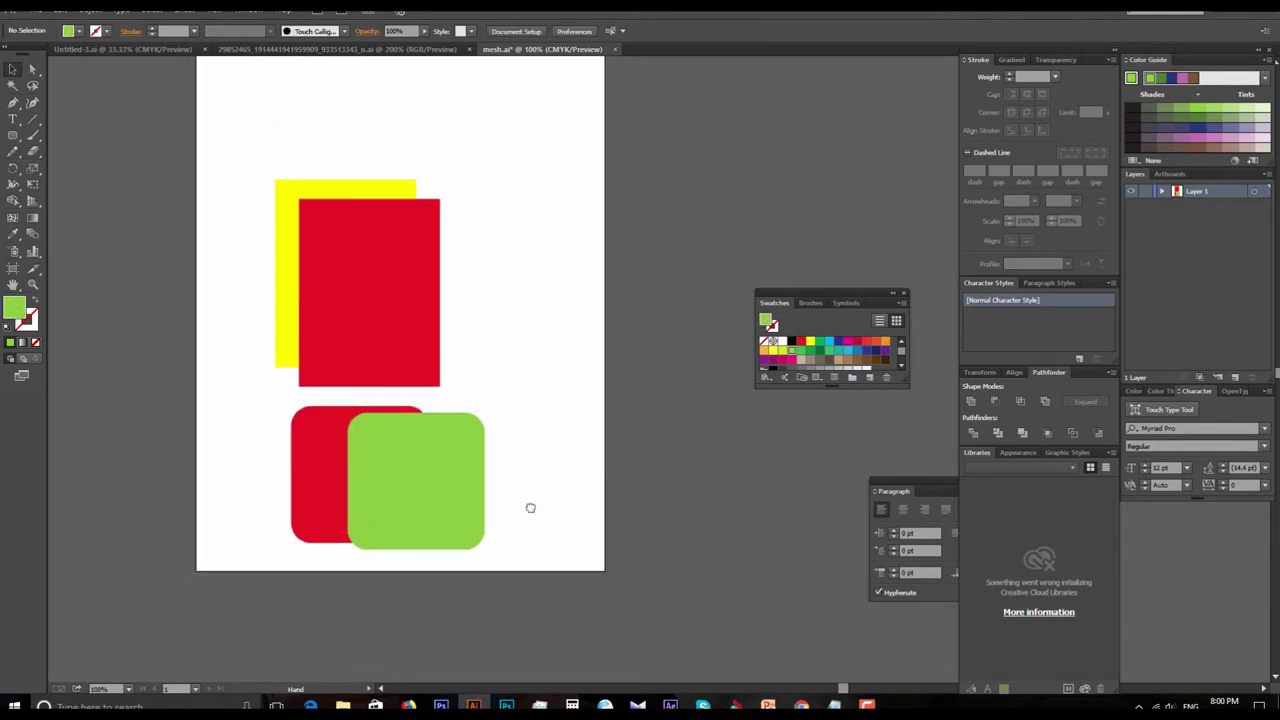
# Apply Pathfinder Exclude to both rounded rectangles, cutting out their overlap.
pyautogui.moveTo(272, 412)
pyautogui.mouseDown()
pyautogui.moveTo(655, 607)
pyautogui.moveTo(644, 568)
pyautogui.mouseUp()
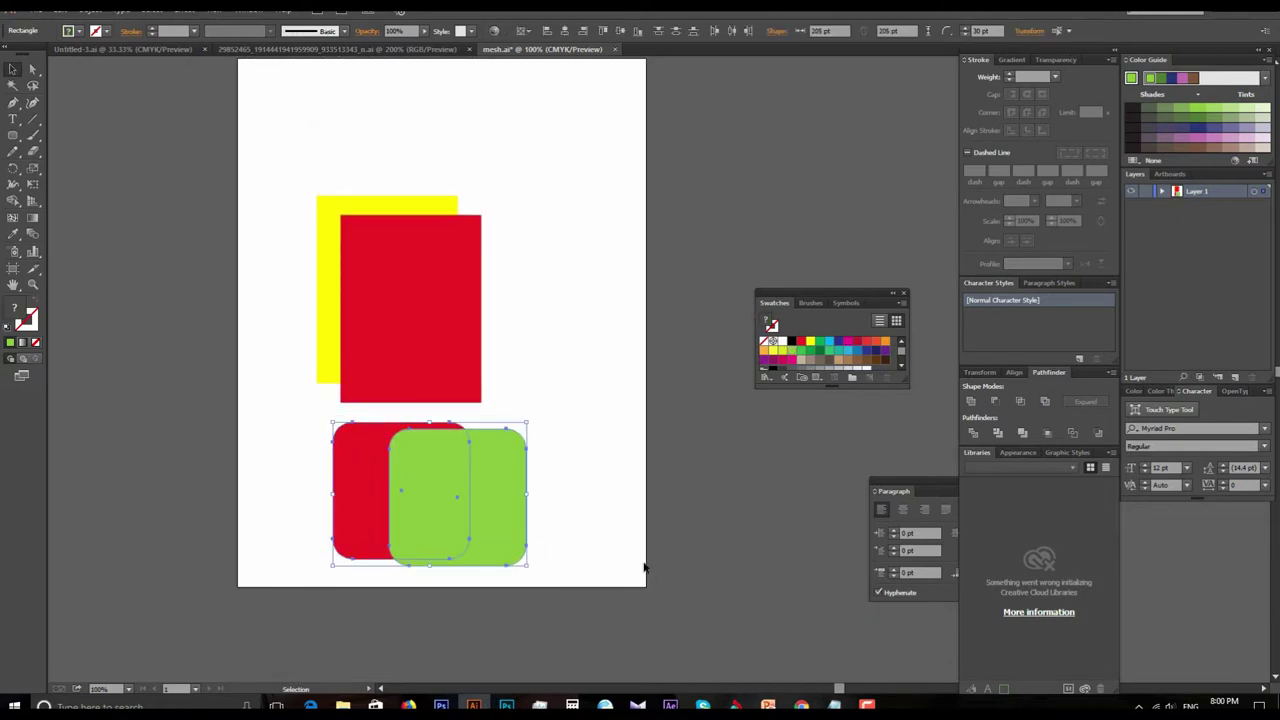
pyautogui.click(1046, 400)
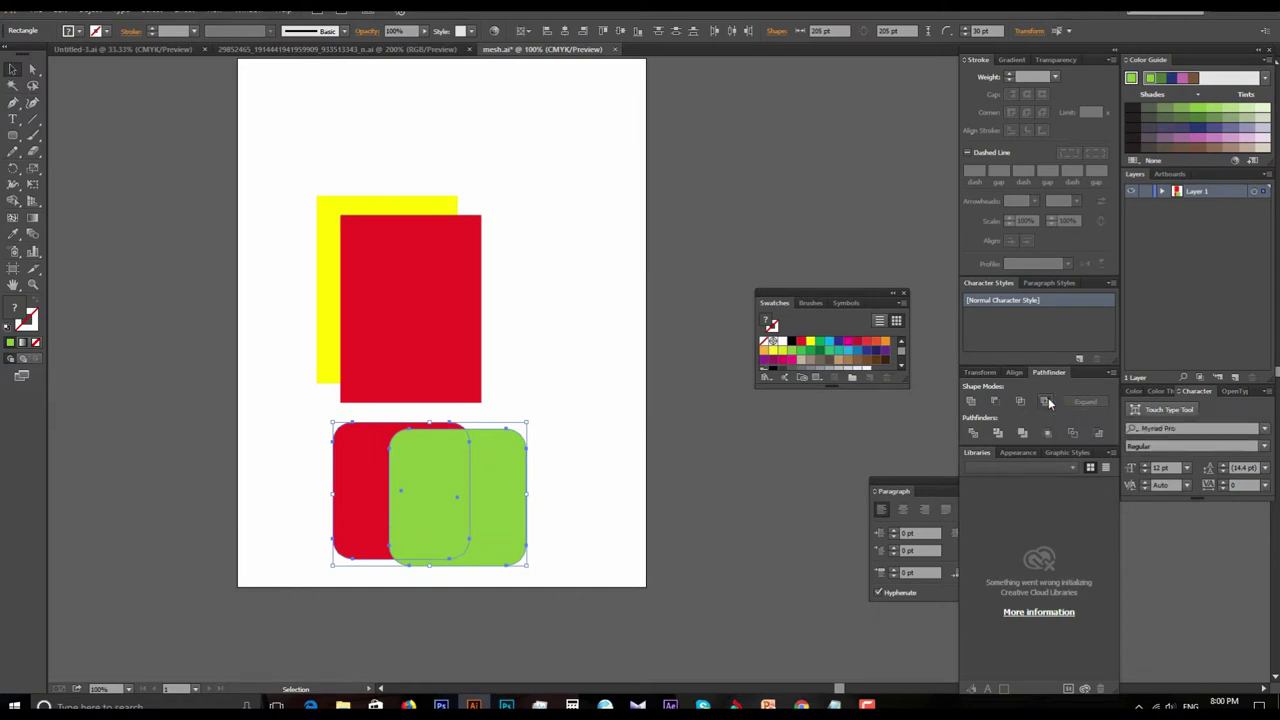
pyautogui.click(565, 522)
# Zoom in on the green Exclude shape, try moving it, and undo the move.
pyautogui.hotkey('ctrl', '+')
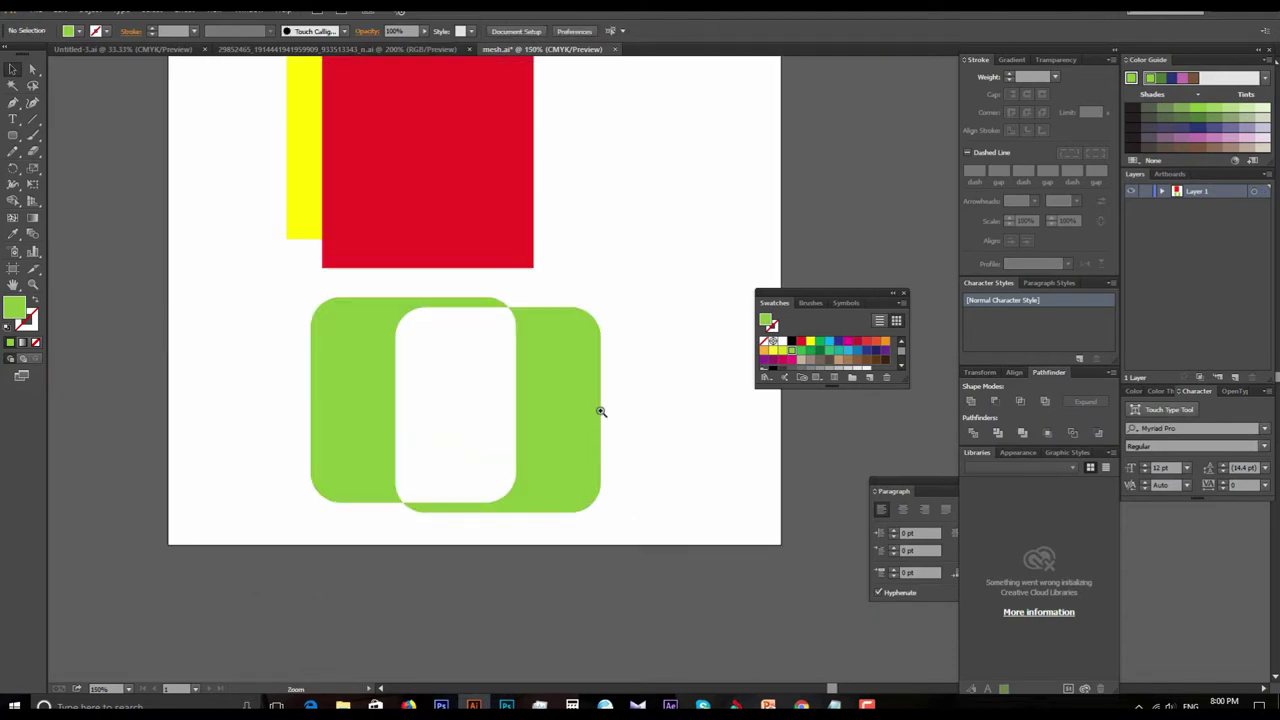
pyautogui.hotkey('ctrl', '+')
pyautogui.moveTo(607, 427); pyautogui.dragTo(587, 504)
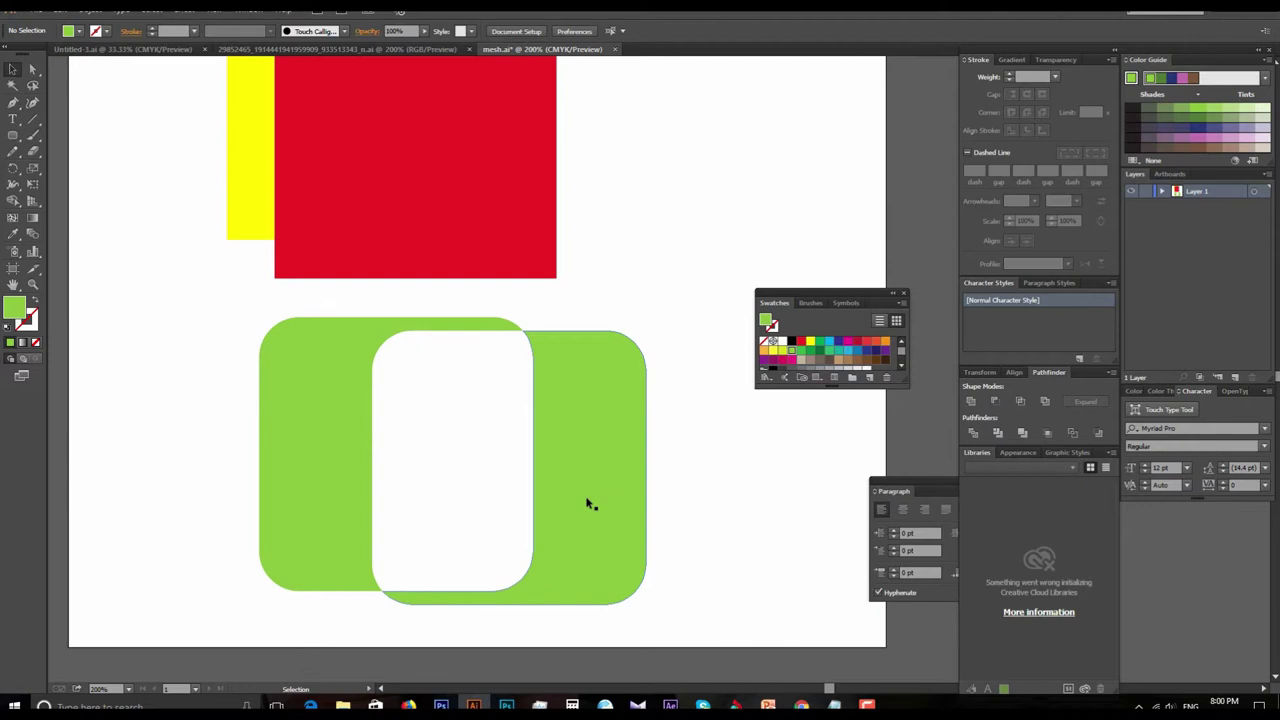
pyautogui.click(378, 416)
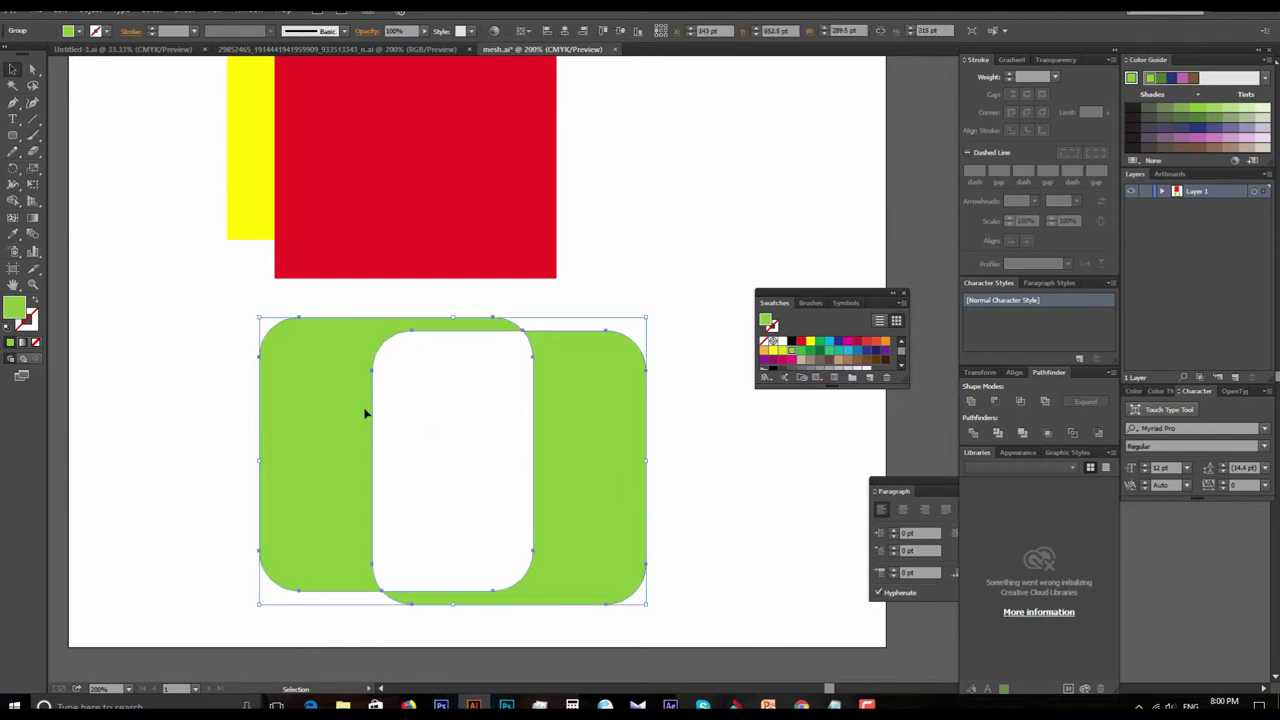
pyautogui.moveTo(393, 431); pyautogui.dragTo(543, 437)
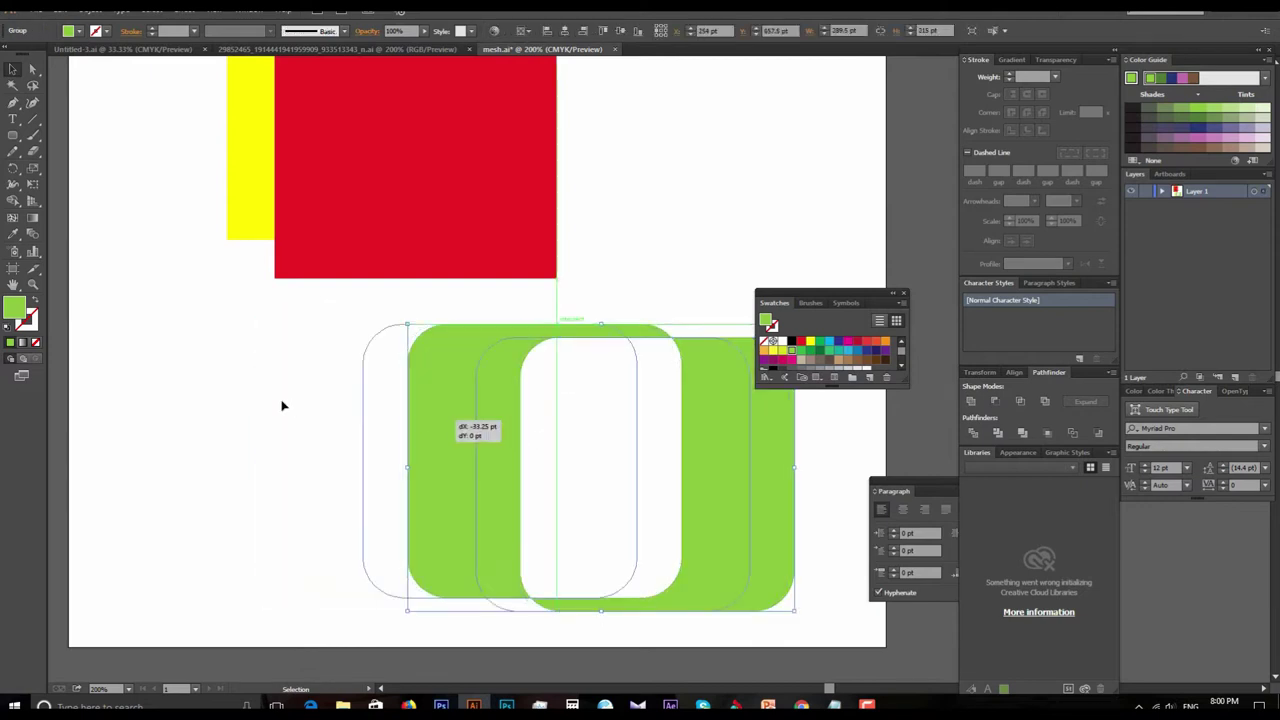
pyautogui.moveTo(612, 460); pyautogui.dragTo(394, 439)
pyautogui.hotkey('ctrl', 'z')
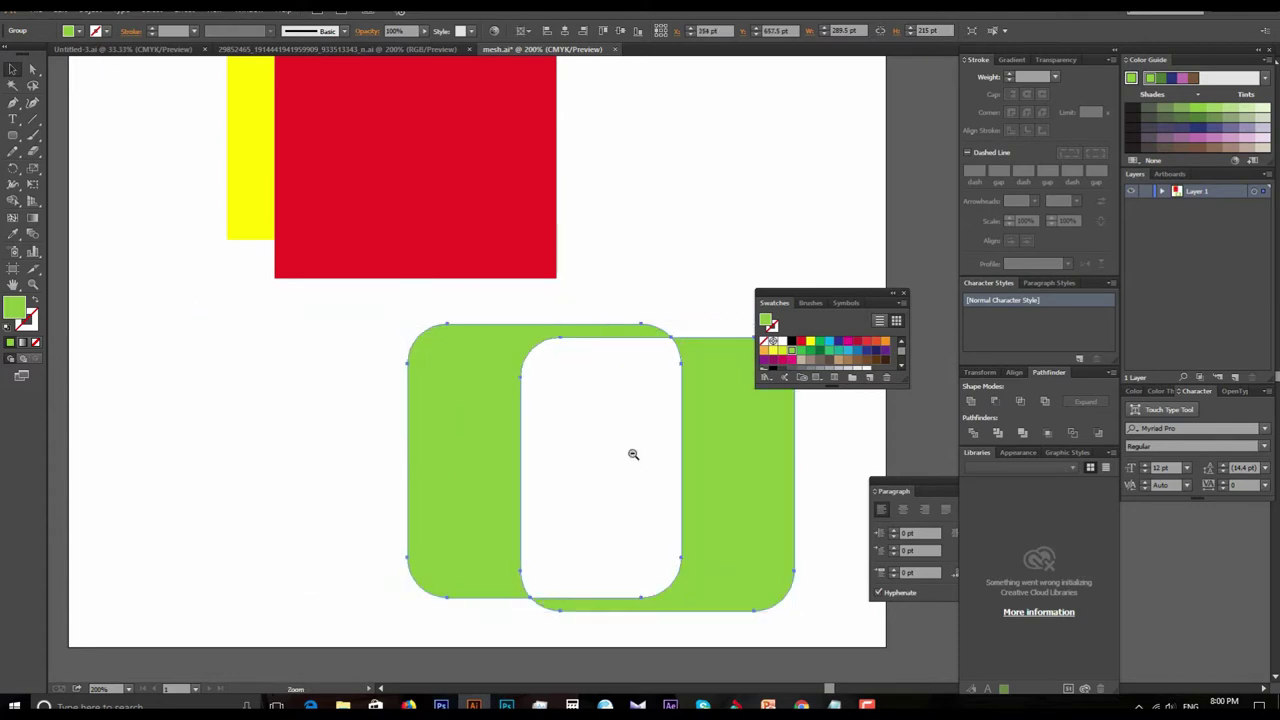
# Ungroup the green Exclude shape into separate pieces.
pyautogui.hotkey('ctrl', '-')
pyautogui.moveTo(477, 487); pyautogui.dragTo(357, 475)
pyautogui.rightClick(566, 418)
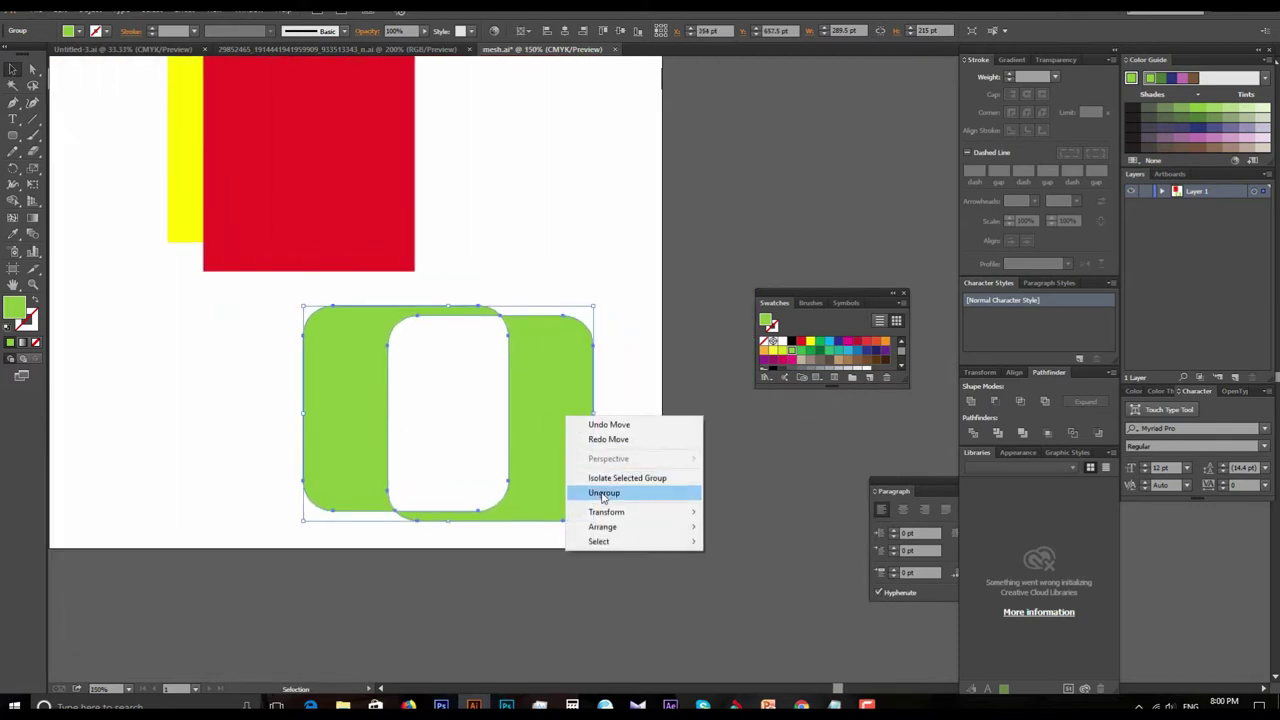
pyautogui.click(571, 491)
# Pull a green piece out with Direct Selection, then undo back to the separate red and green rectangles.
pyautogui.click(570, 585)
pyautogui.press('a')
pyautogui.moveTo(549, 457); pyautogui.dragTo(700, 519)
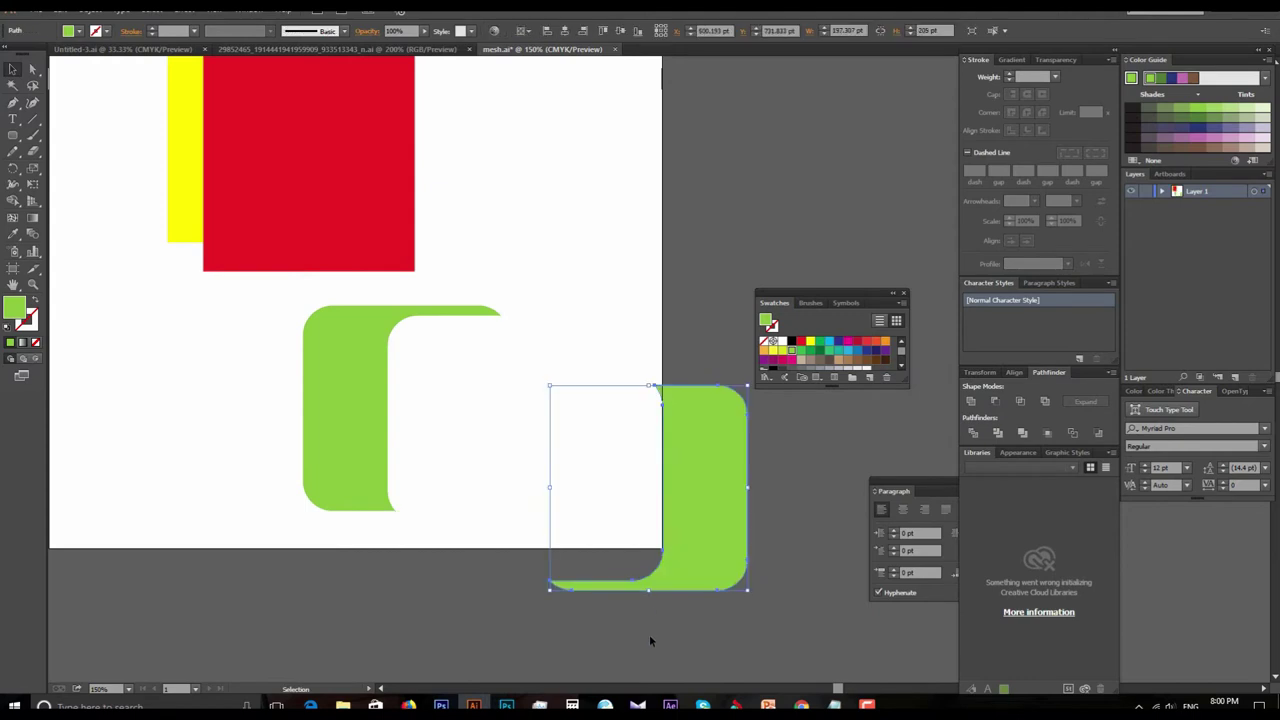
pyautogui.hotkey('ctrl', 'z')
pyautogui.press('v')
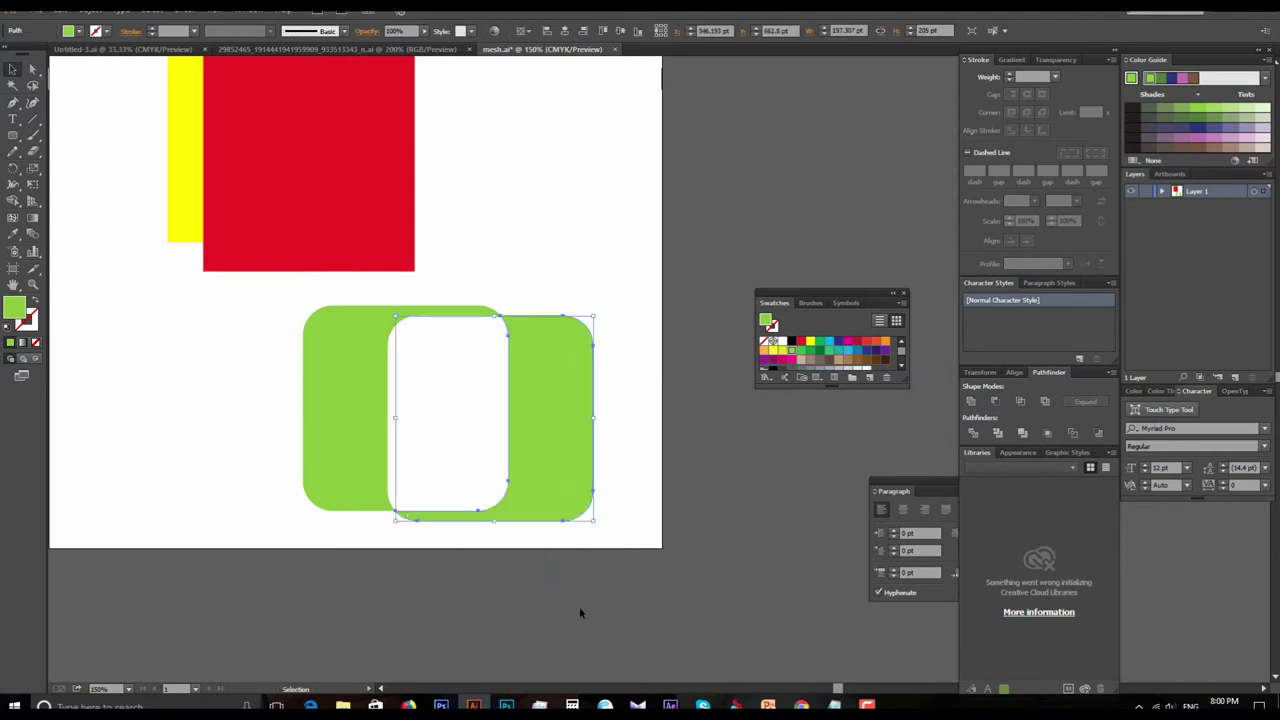
pyautogui.click(579, 607)
pyautogui.press('a')
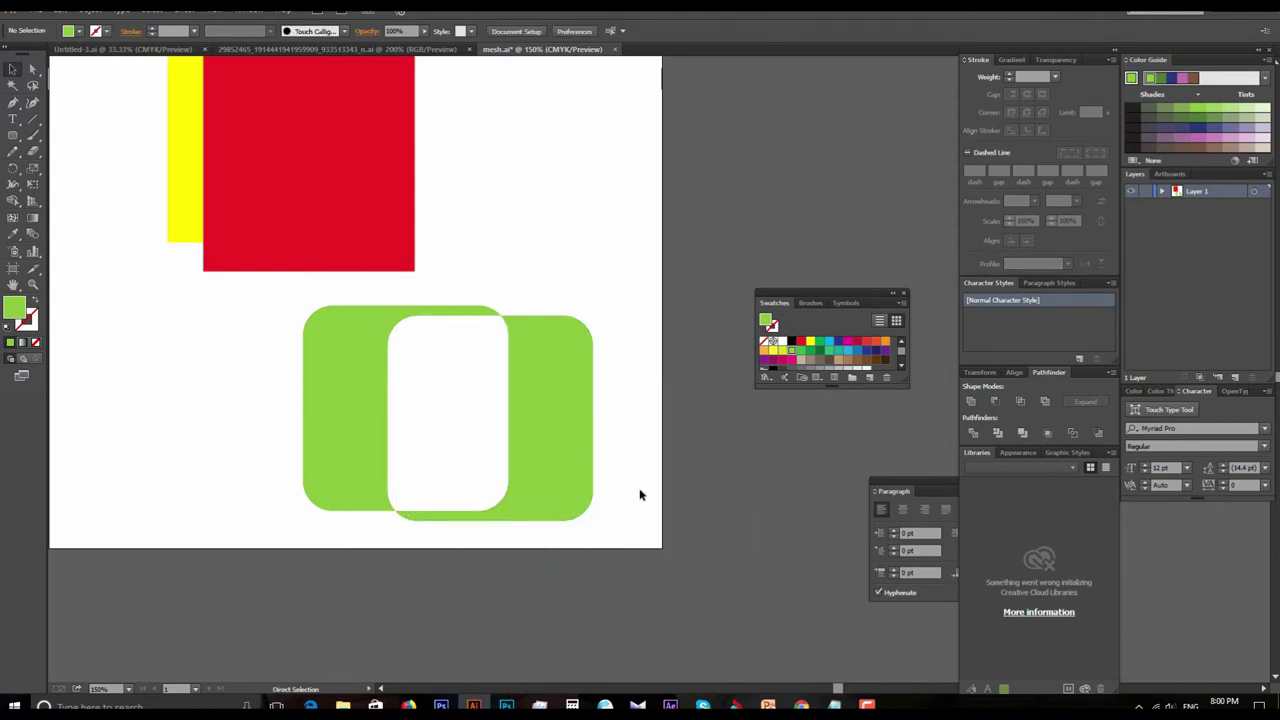
pyautogui.hotkey('ctrl', 'z')
pyautogui.hotkey('ctrl', 'z')
pyautogui.hotkey('ctrl', 'z')
pyautogui.press('v')
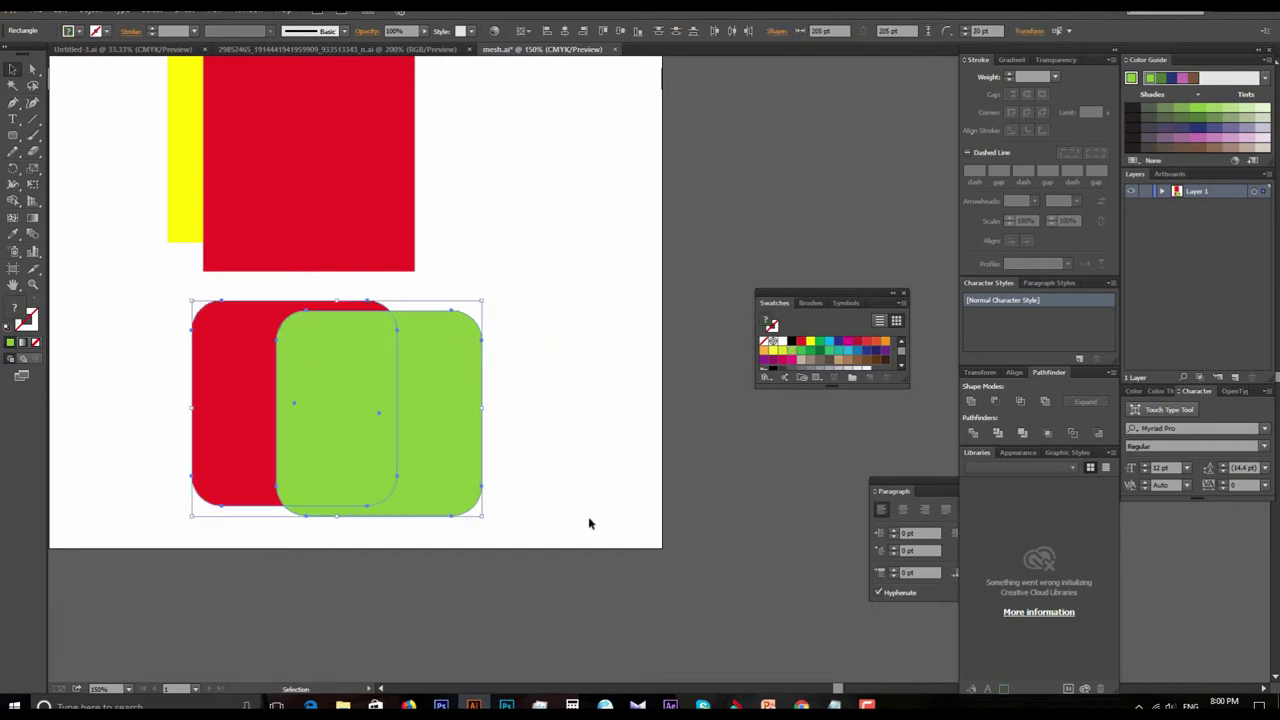
pyautogui.click(592, 521)
pyautogui.moveTo(704, 424); pyautogui.dragTo(792, 483)
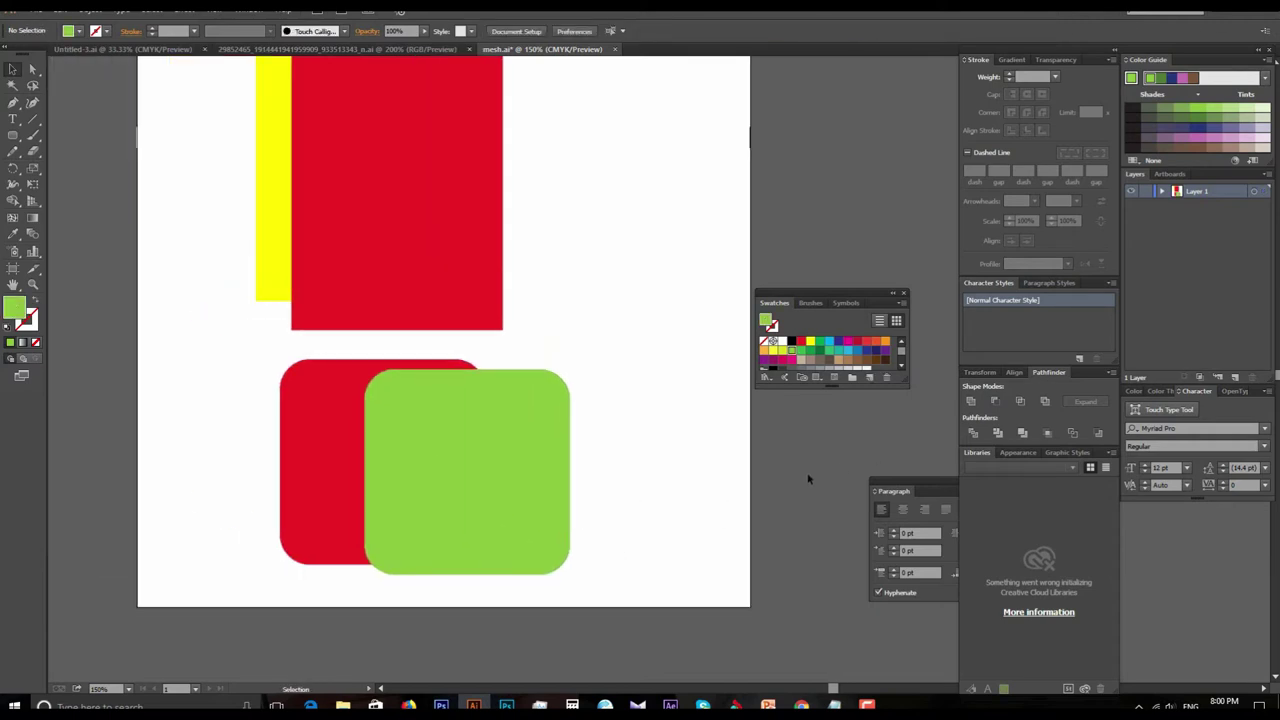
pyautogui.moveTo(209, 387); pyautogui.dragTo(652, 603)
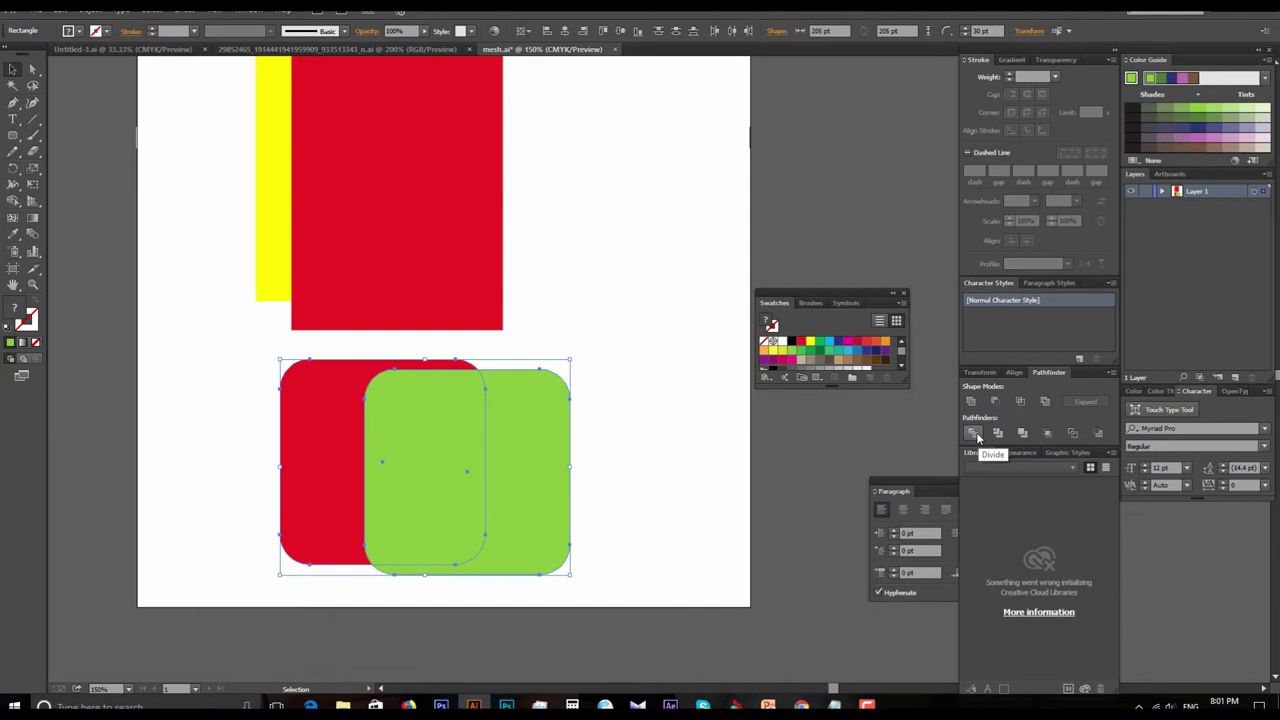
pyautogui.click(973, 433)
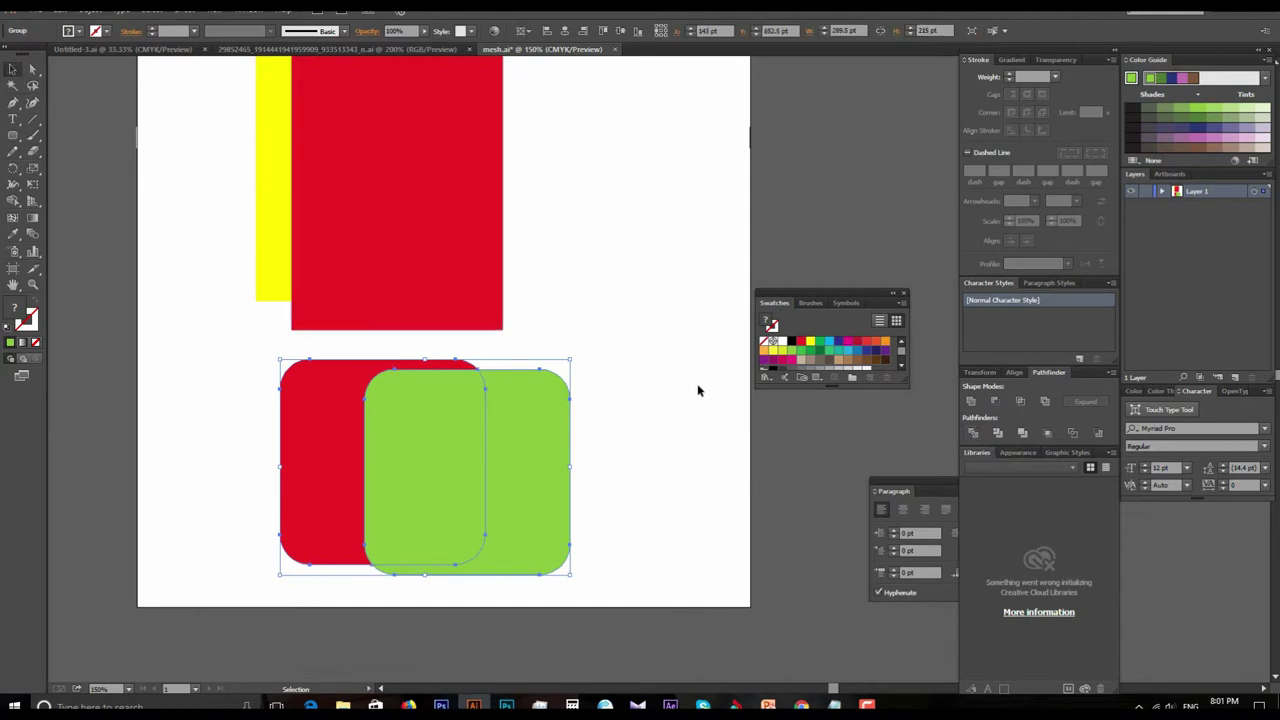
pyautogui.moveTo(437, 443)
pyautogui.mouseDown()
pyautogui.moveTo(629, 455)
pyautogui.moveTo(429, 431)
pyautogui.mouseUp()
pyautogui.rightClick(428, 422)
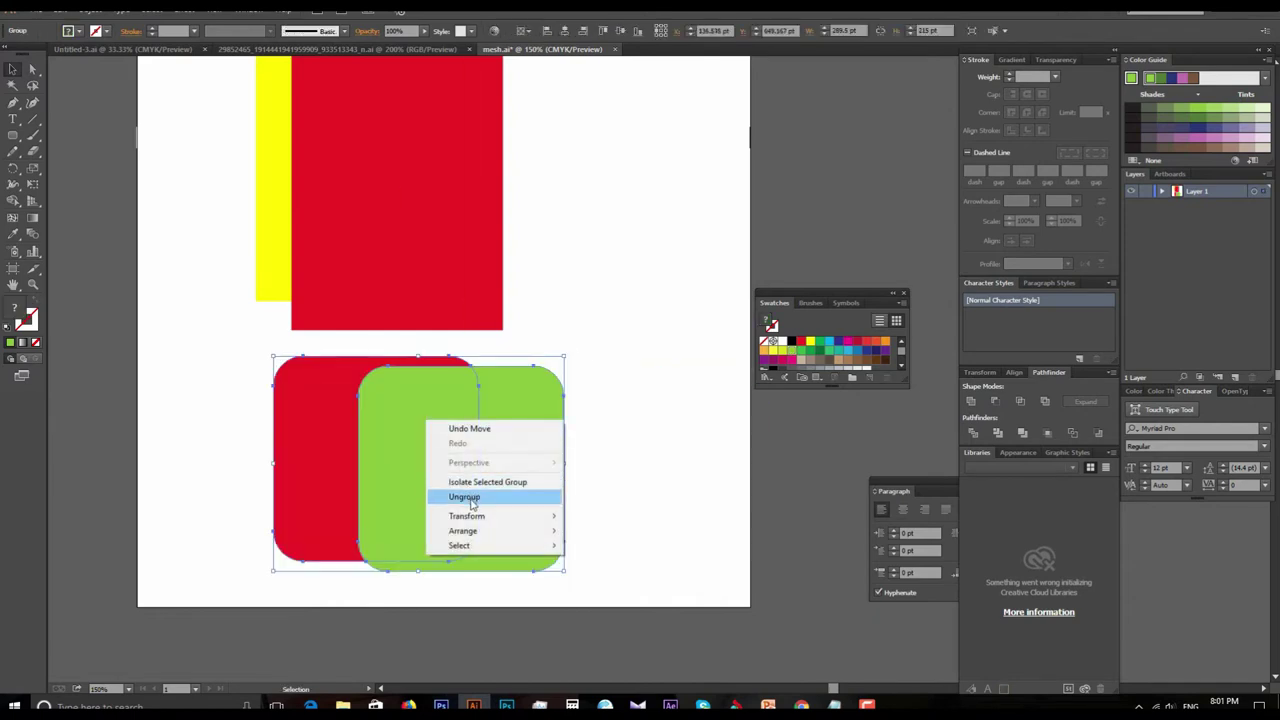
pyautogui.click(464, 497)
pyautogui.click(434, 443)
pyautogui.moveTo(434, 443); pyautogui.dragTo(600, 426)
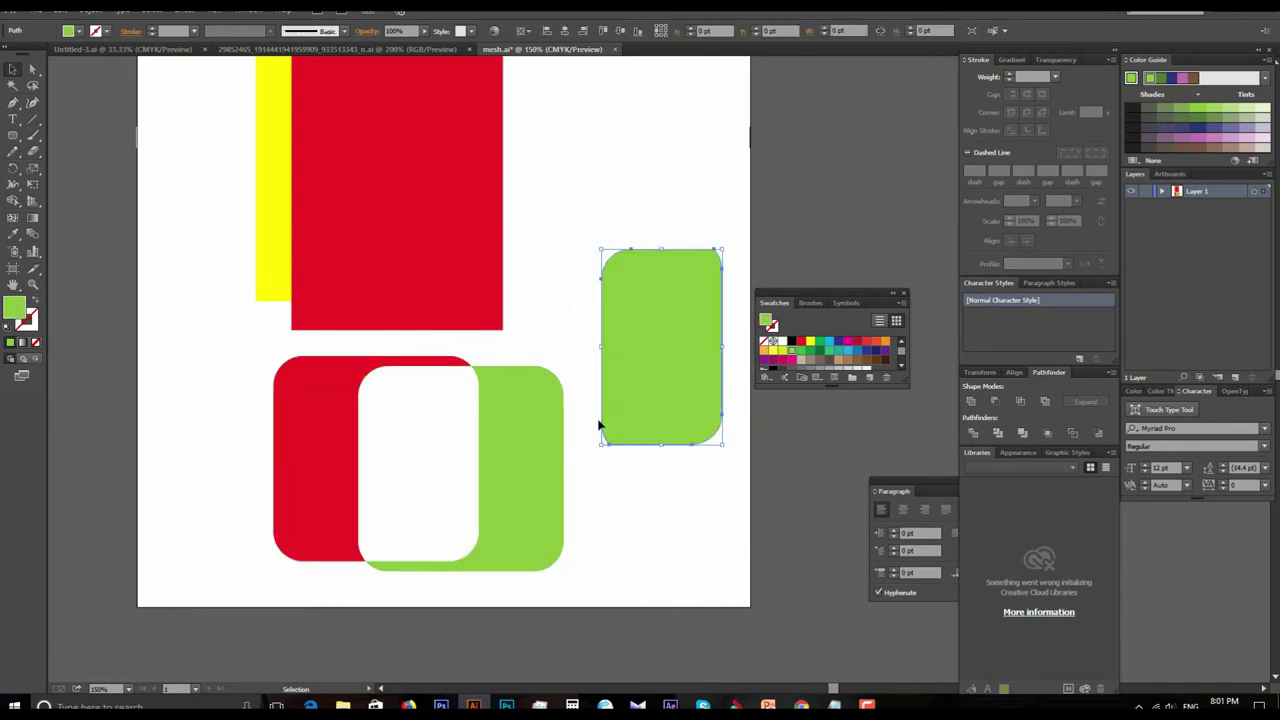
pyautogui.moveTo(520, 440); pyautogui.dragTo(590, 586)
pyautogui.moveTo(397, 422); pyautogui.dragTo(209, 508)
pyautogui.press('a')
pyautogui.hotkey('ctrl', 'z')
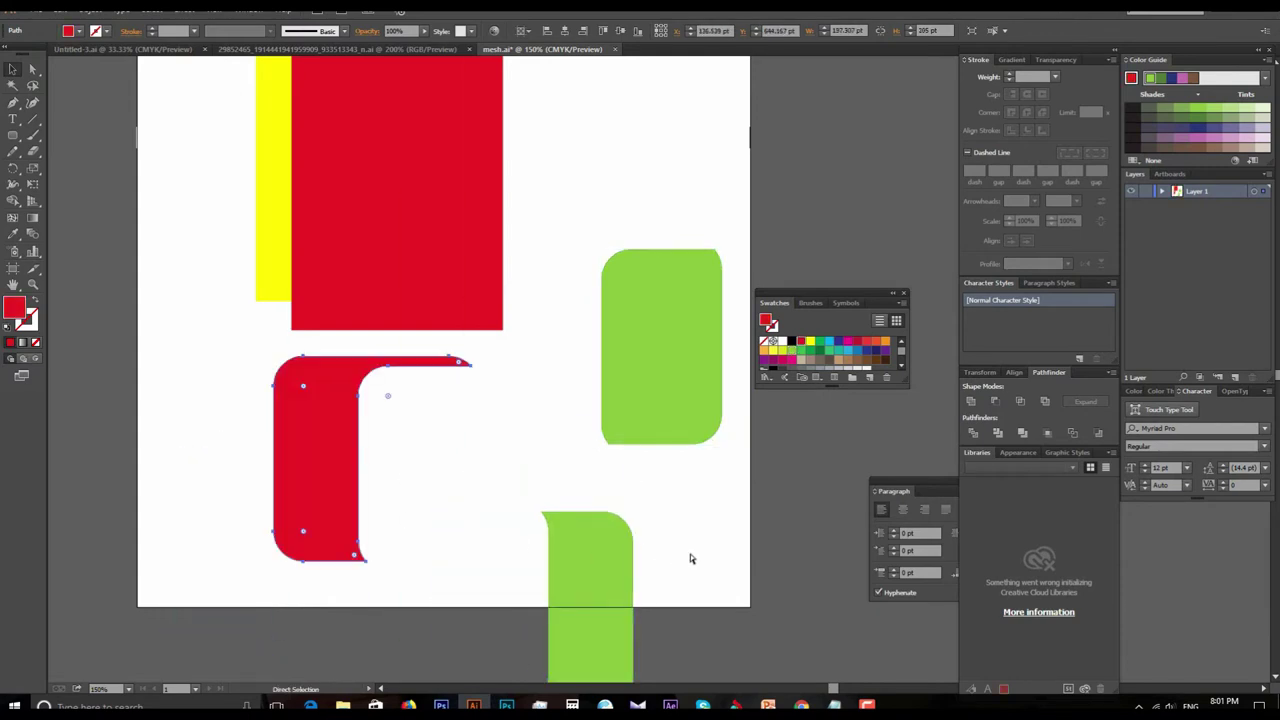
pyautogui.hotkey('ctrl', 'z')
pyautogui.hotkey('ctrl', 'z')
pyautogui.hotkey('ctrl', 'z')
pyautogui.hotkey('ctrl', 'z')
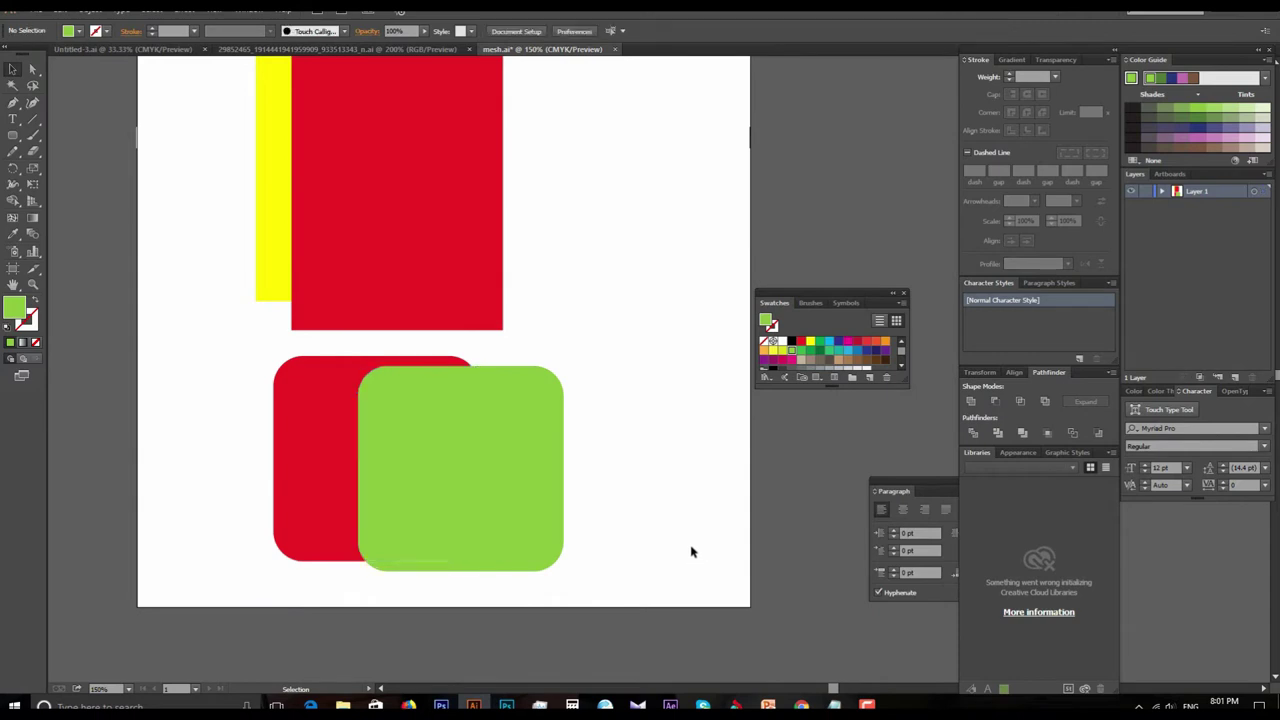
# Delete the red and green rounded rectangle shapes.
pyautogui.hotkey('ctrl', '+')
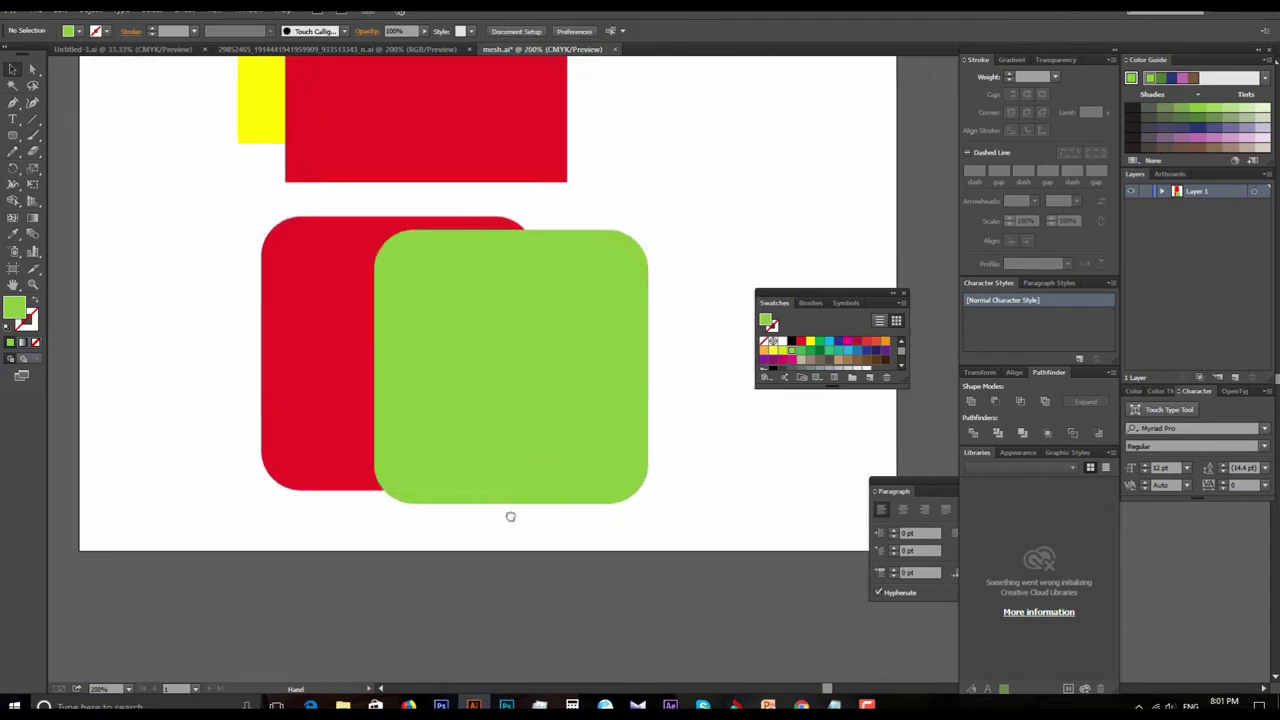
pyautogui.moveTo(510, 515); pyautogui.dragTo(490, 585)
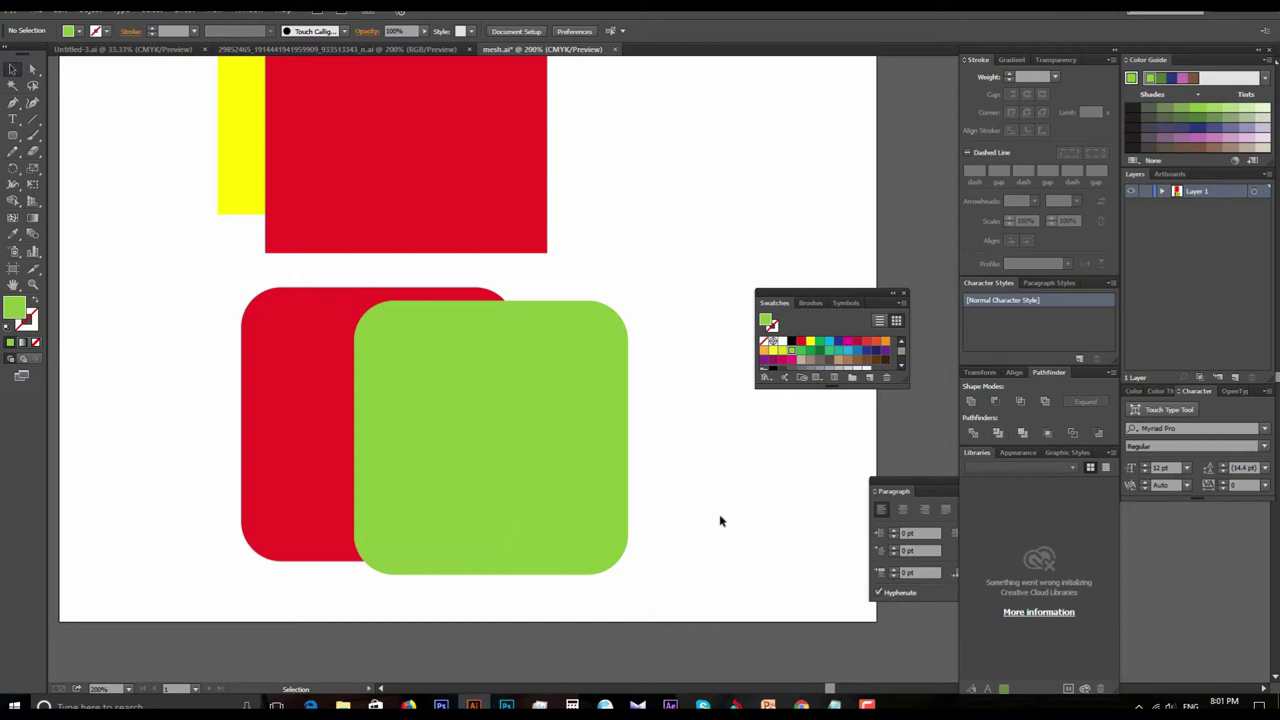
pyautogui.press('a')
pyautogui.click(592, 493)
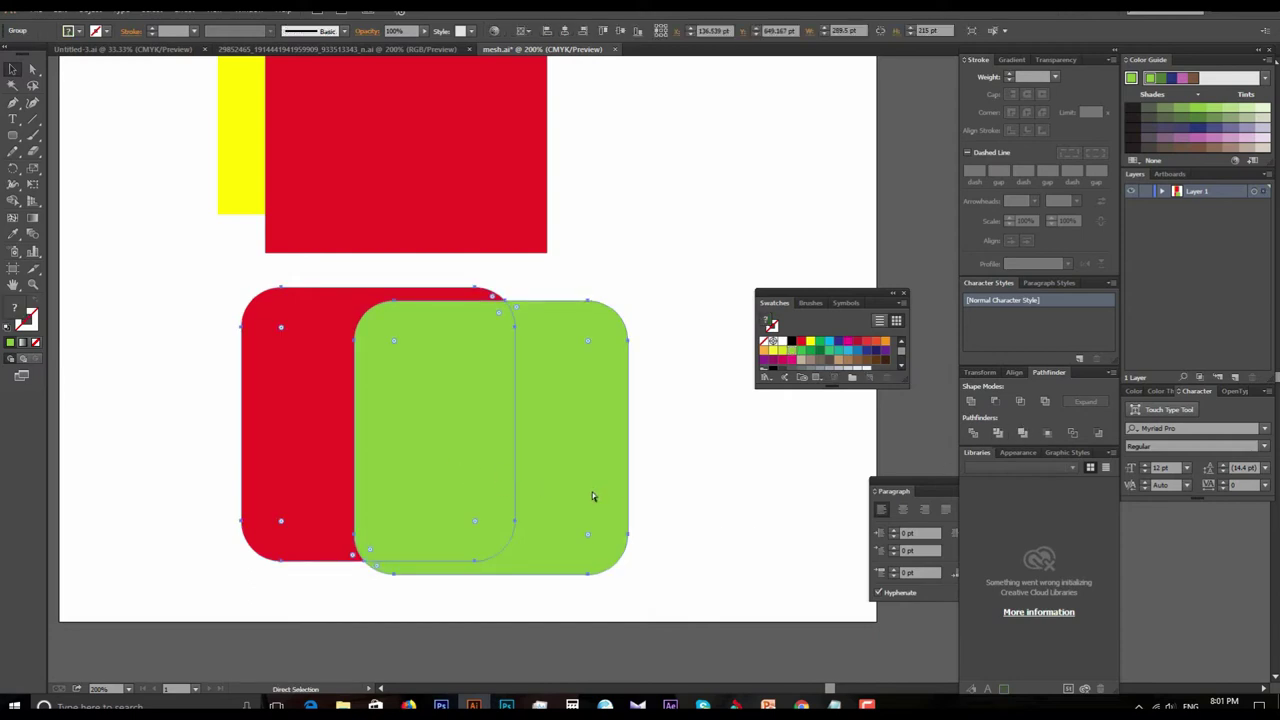
pyautogui.press('v')
pyautogui.click(657, 522)
pyautogui.click(617, 489)
pyautogui.press('Delete')
# Draw a green circle and duplicate it as an overlapping yellow circle.
pyautogui.moveTo(13, 135); pyautogui.dragTo(57, 168)
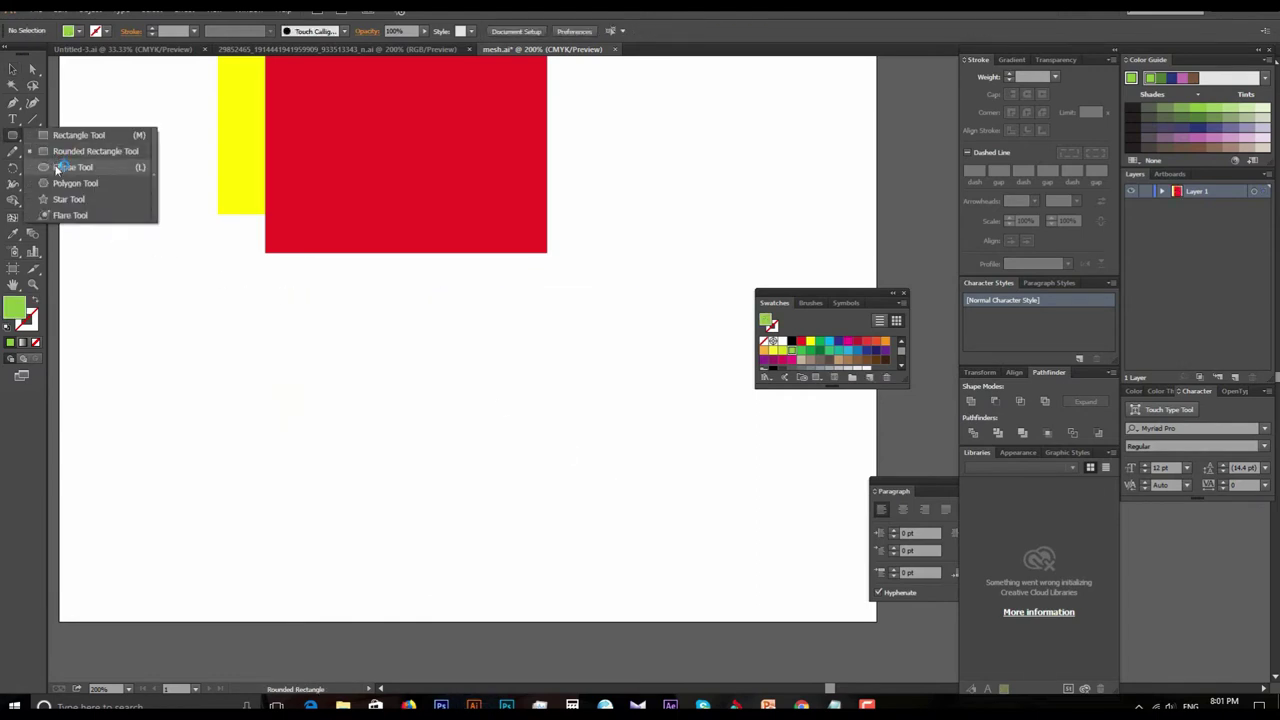
pyautogui.moveTo(326, 352); pyautogui.dragTo(559, 580)
pyautogui.click(13, 69)
pyautogui.moveTo(476, 445); pyautogui.dragTo(510, 449)
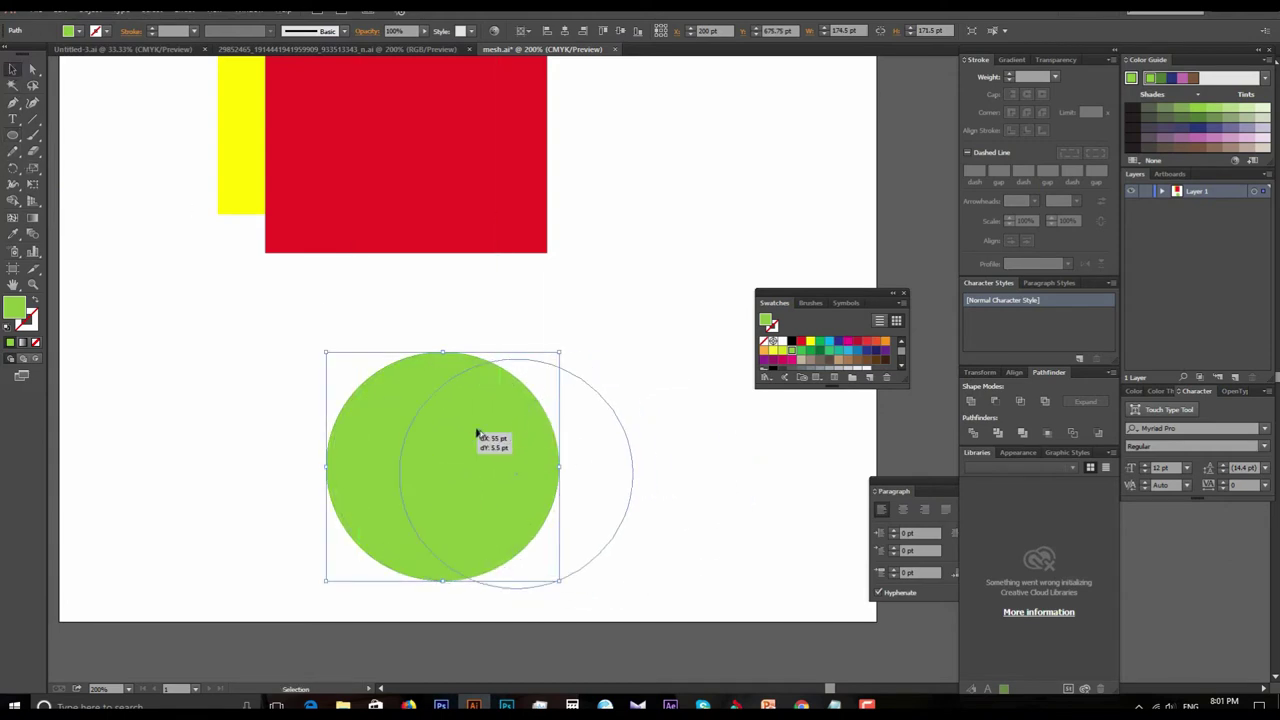
pyautogui.moveTo(514, 422); pyautogui.dragTo(466, 434)
pyautogui.click(772, 352)
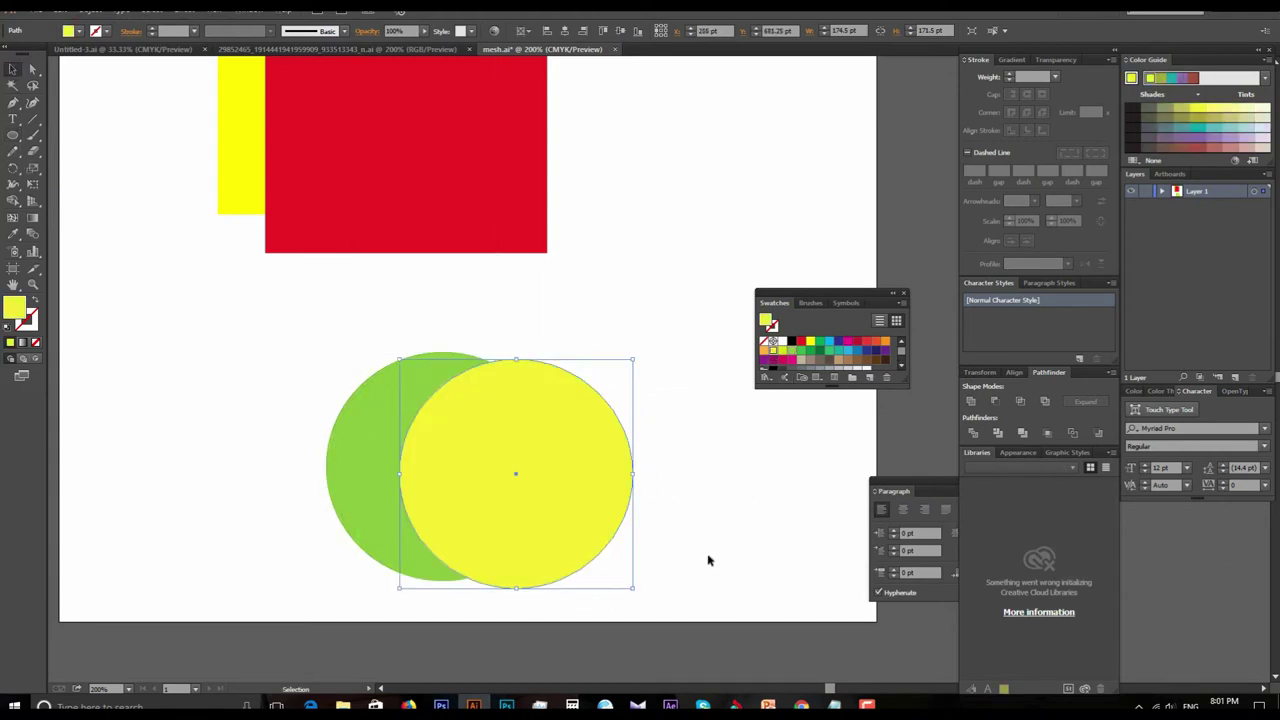
# Divide the two circles along their overlap, then move the group and back.
pyautogui.moveTo(712, 596); pyautogui.dragTo(238, 358)
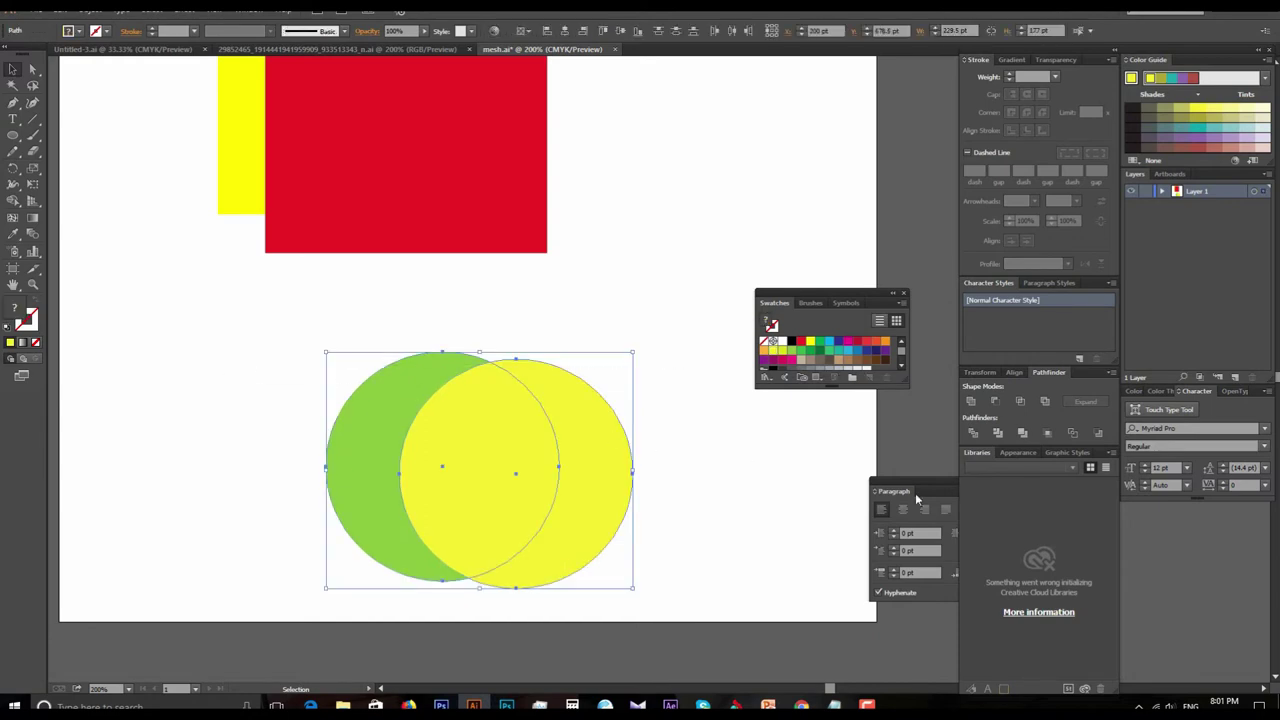
pyautogui.click(998, 433)
pyautogui.click(691, 484)
pyautogui.moveTo(488, 472); pyautogui.dragTo(628, 505)
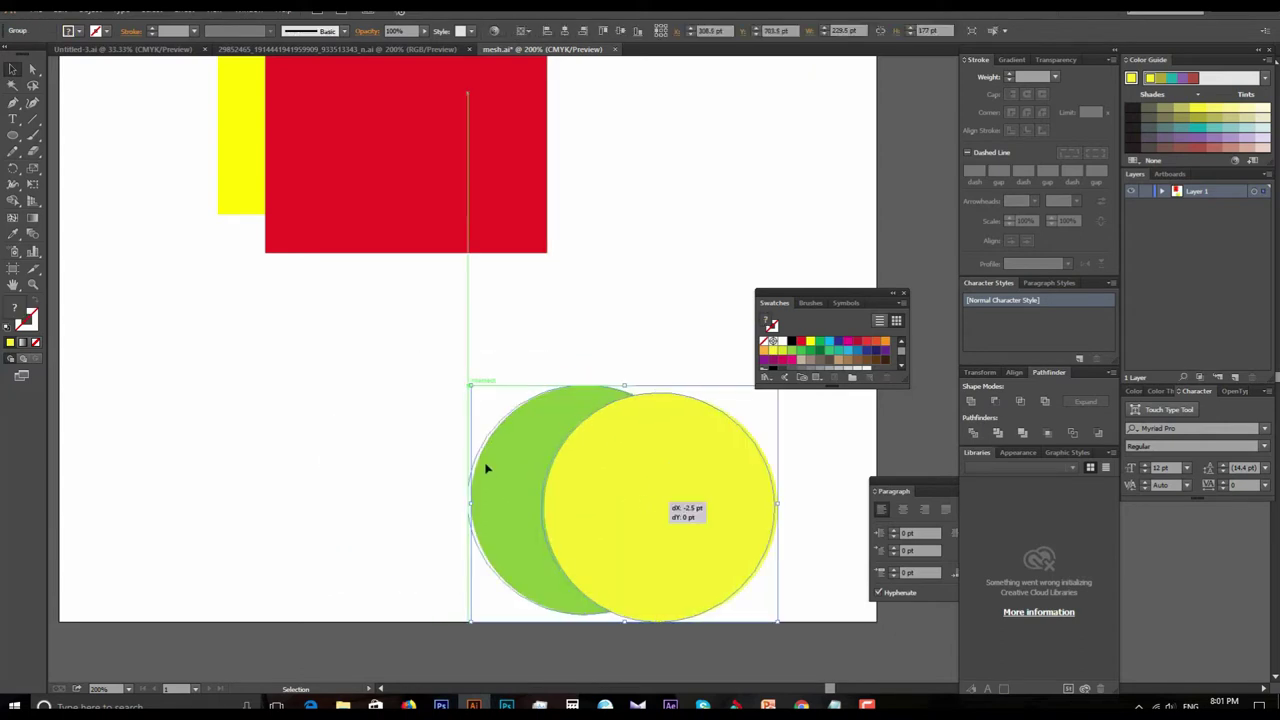
pyautogui.moveTo(628, 505); pyautogui.dragTo(493, 455)
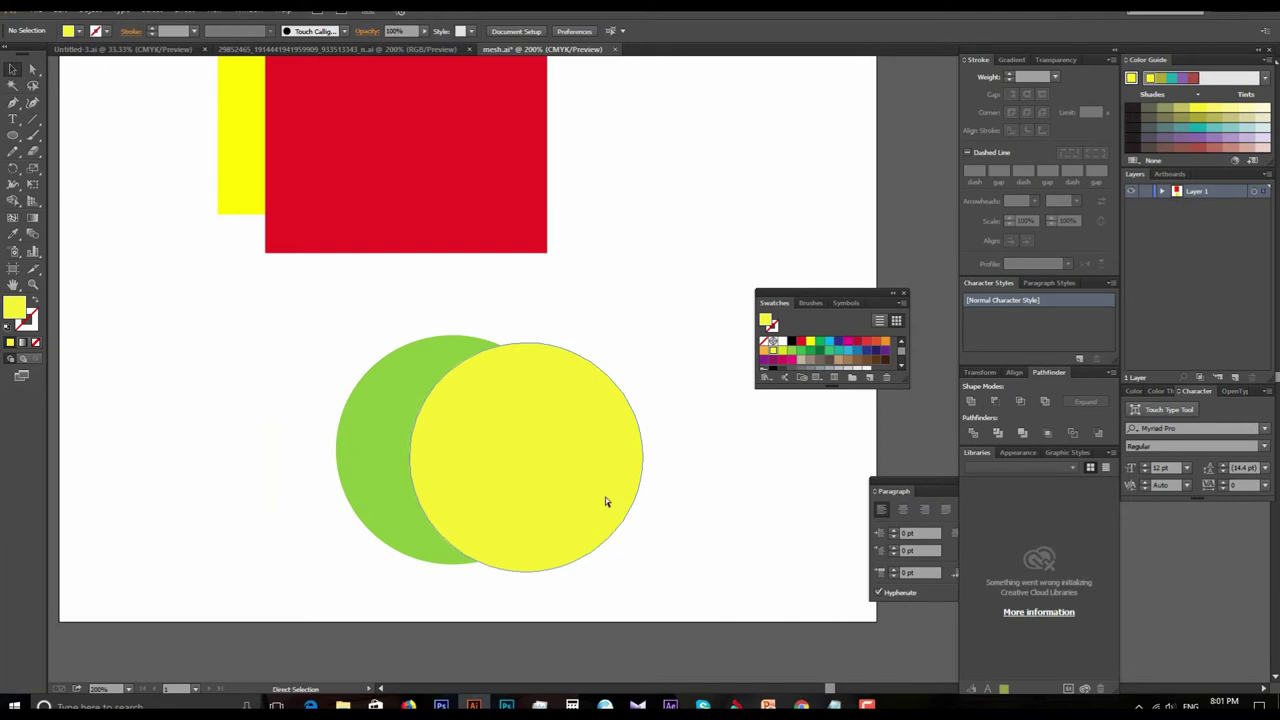
pyautogui.hotkey('ctrl', 'z')
pyautogui.hotkey('ctrl', 'z')
pyautogui.moveTo(603, 501); pyautogui.dragTo(490, 456)
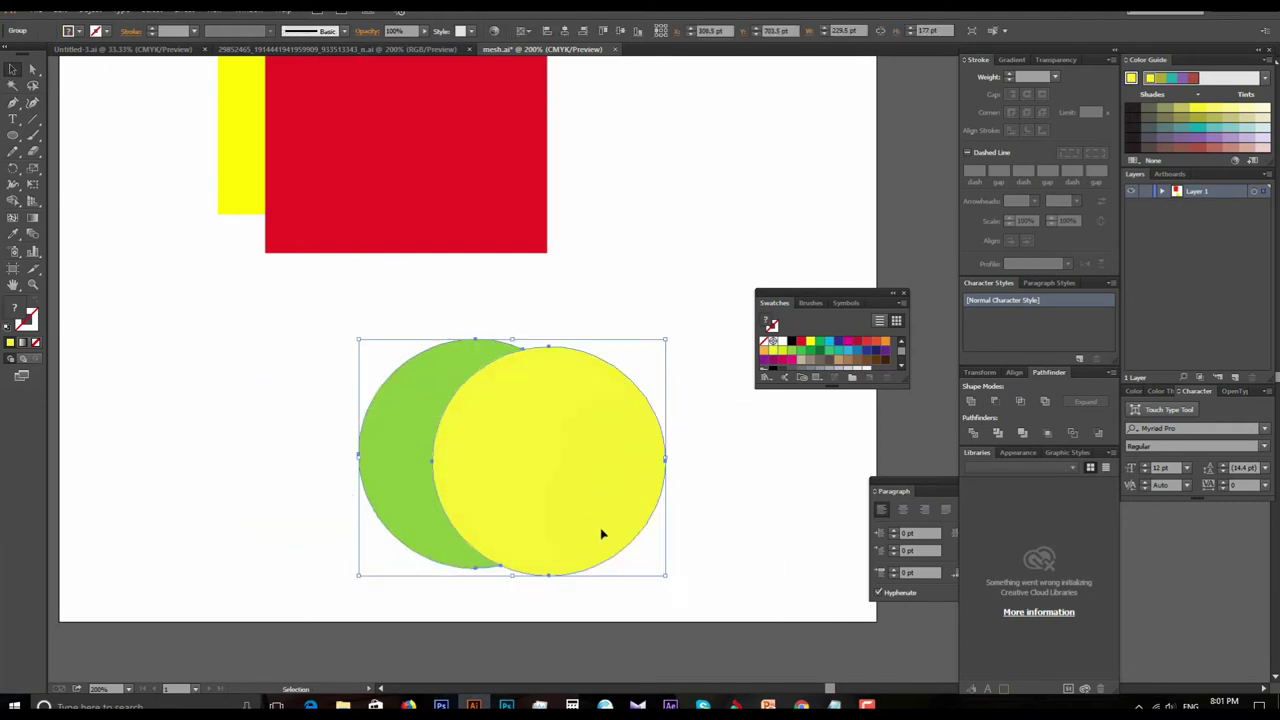
# Ungroup the circles and move the yellow circle out and back over the green crescent.
pyautogui.rightClick(569, 497)
pyautogui.click(606, 572)
pyautogui.moveTo(539, 477)
pyautogui.mouseDown()
pyautogui.moveTo(641, 502)
pyautogui.moveTo(557, 477)
pyautogui.moveTo(730, 503)
pyautogui.mouseUp()
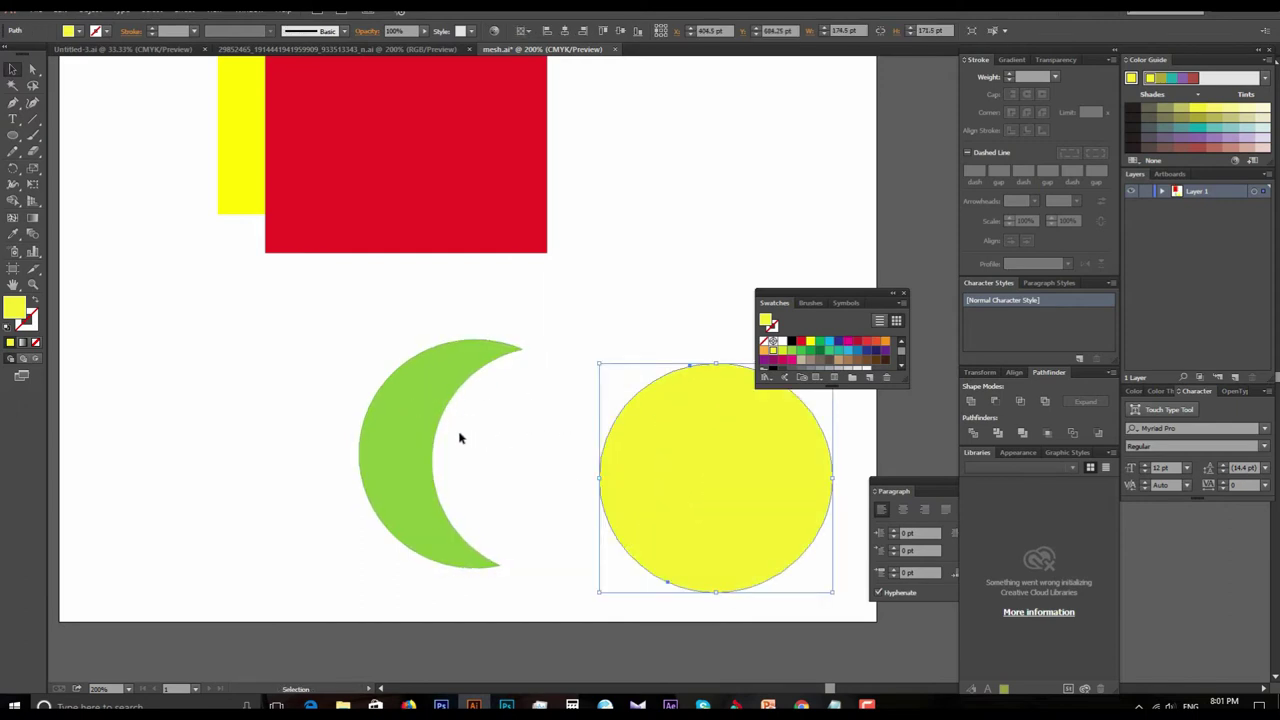
pyautogui.moveTo(737, 494); pyautogui.dragTo(514, 466)
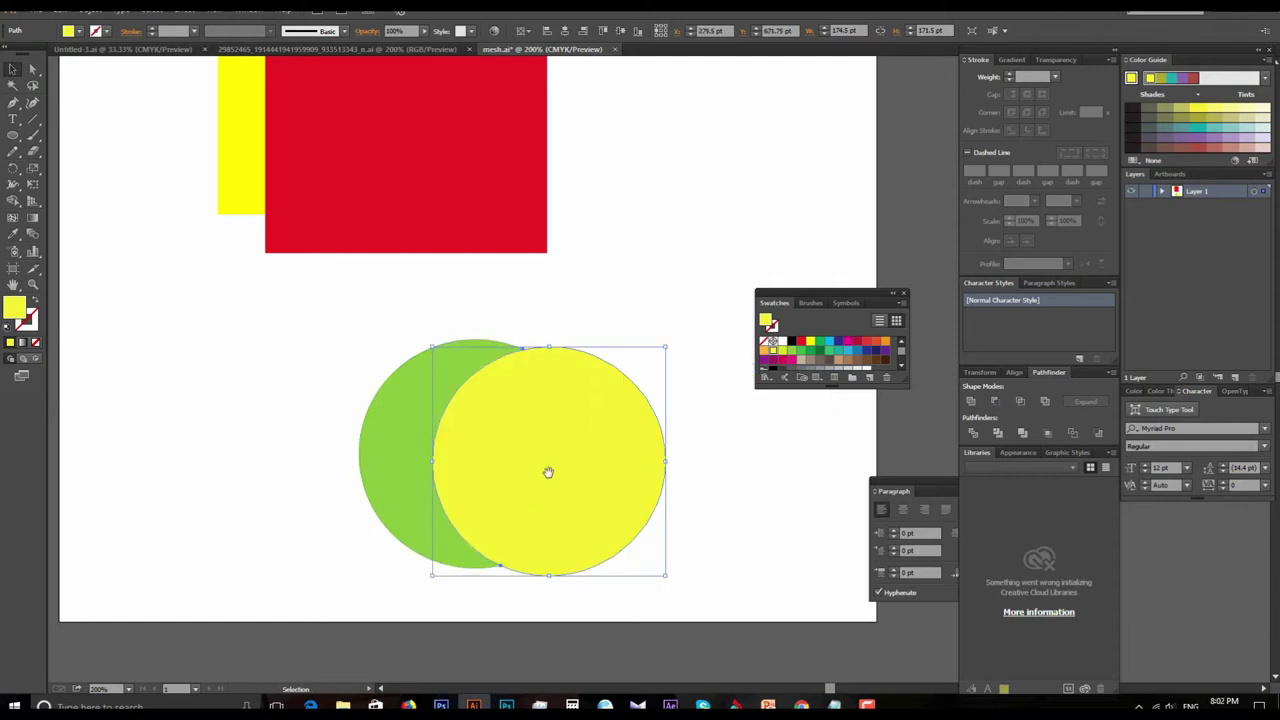
# Regroup both circles, move the group, then undo back to two separate circles.
pyautogui.press('a')
pyautogui.hotkey('ctrl', 'a')
pyautogui.hotkey('ctrl', 'g')
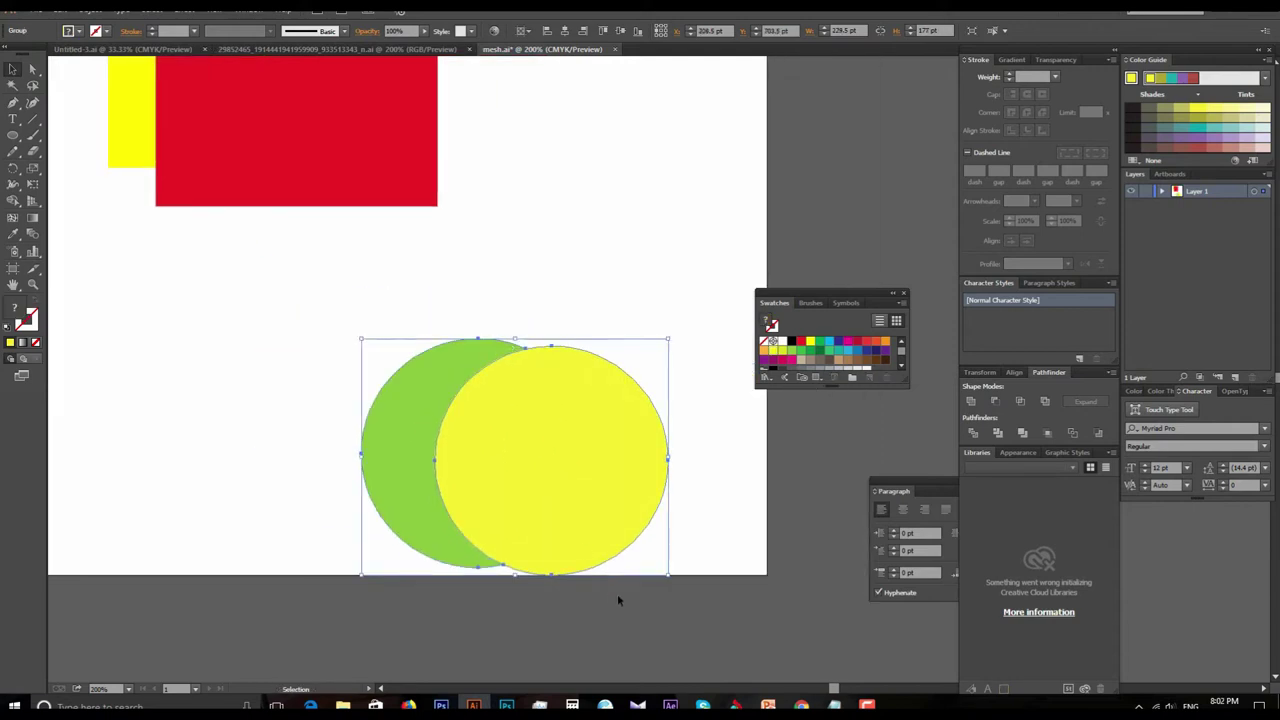
pyautogui.moveTo(434, 456); pyautogui.dragTo(599, 446)
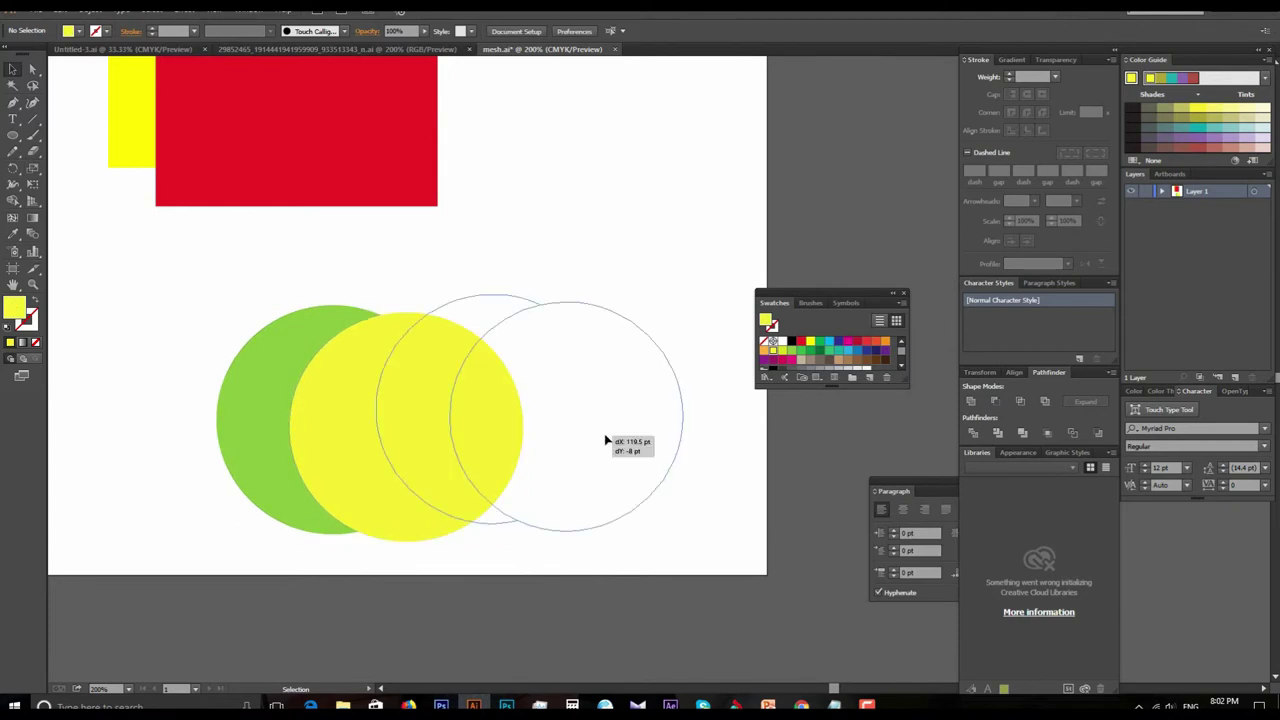
pyautogui.hotkey('ctrl', 'z')
pyautogui.hotkey('ctrl', 'z')
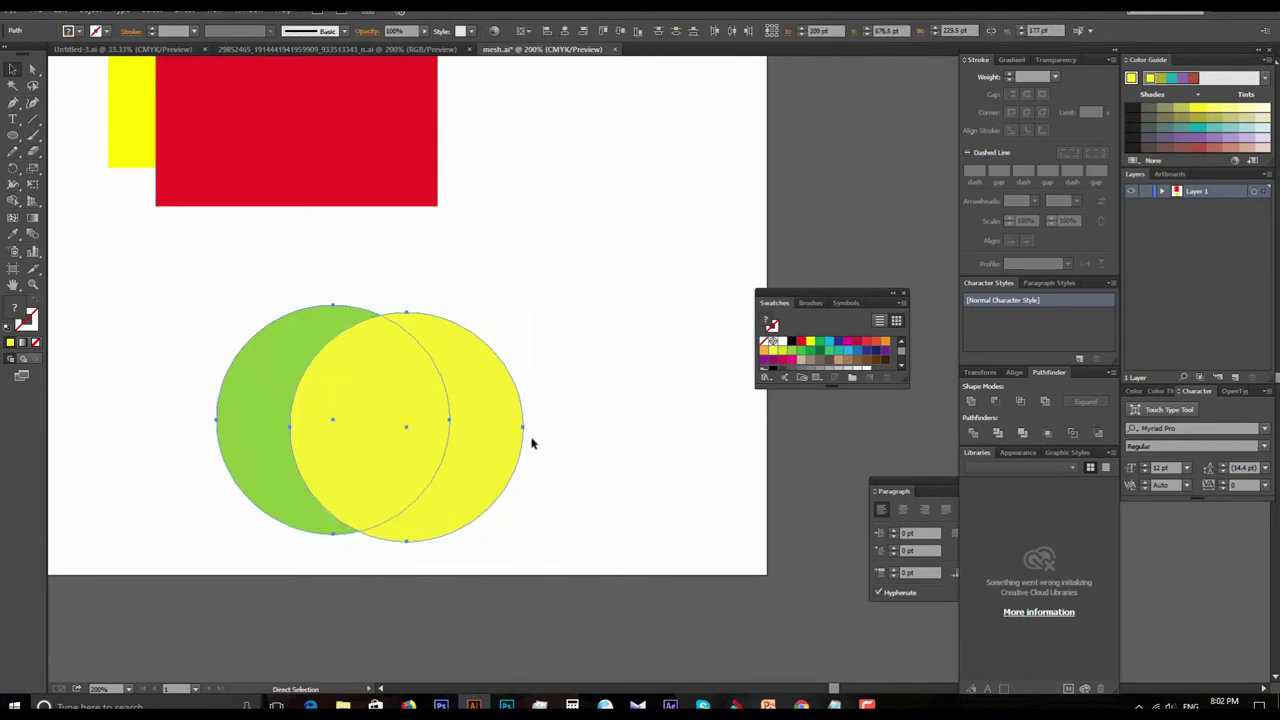
pyautogui.hotkey('ctrl', 'z')
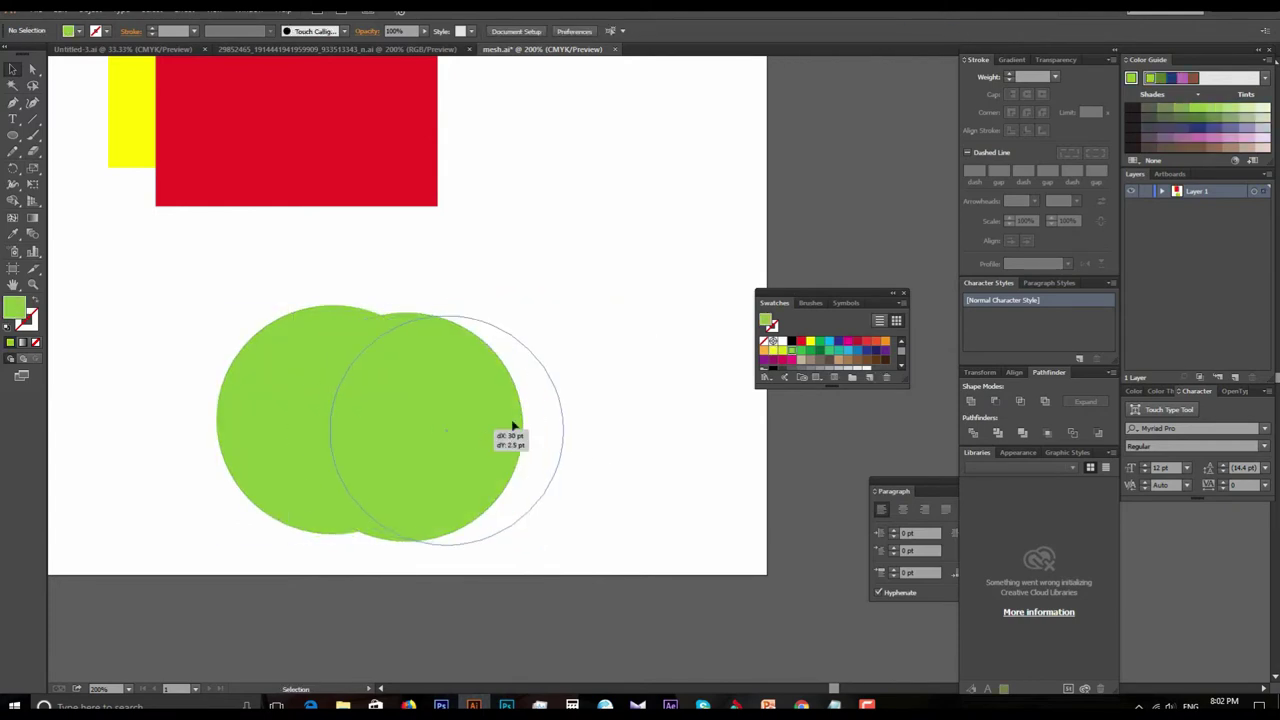
# Fill the front circle cyan, select both circles, and apply Pathfinder Trim.
pyautogui.moveTo(443, 431); pyautogui.dragTo(483, 434)
pyautogui.click(831, 343)
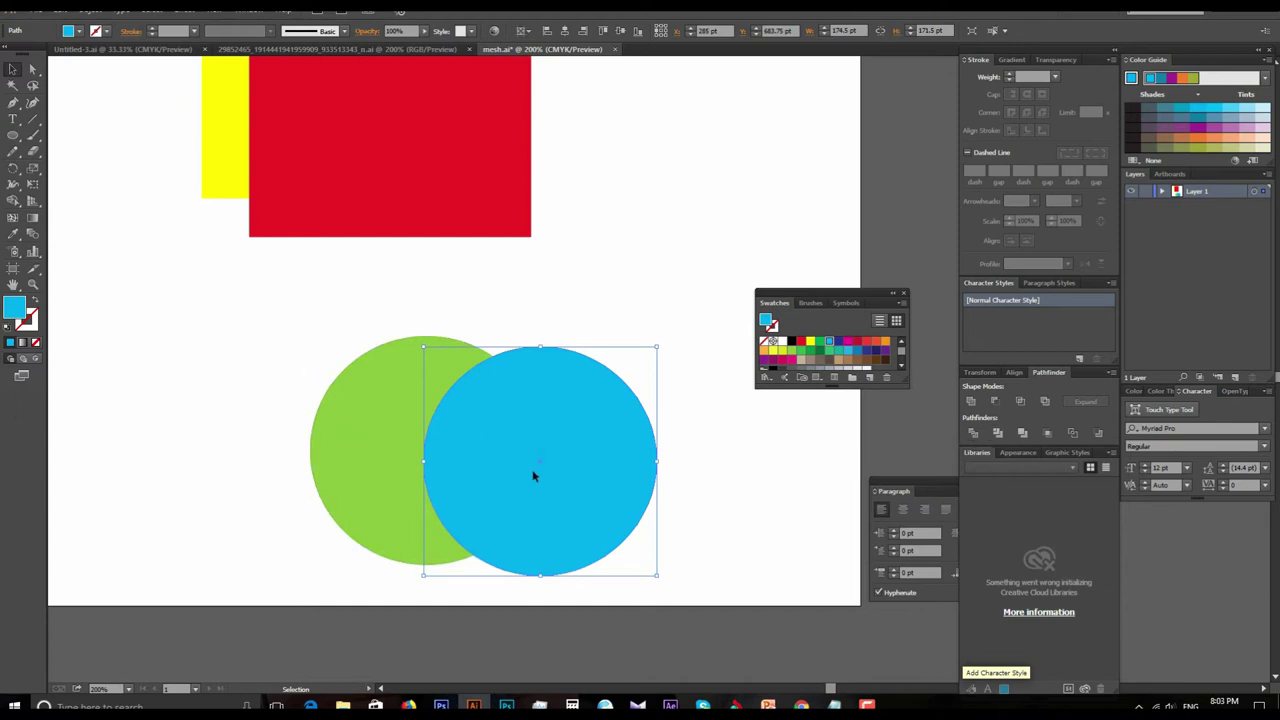
pyautogui.keyDown('shift'); pyautogui.click(400, 430); pyautogui.keyUp('shift')
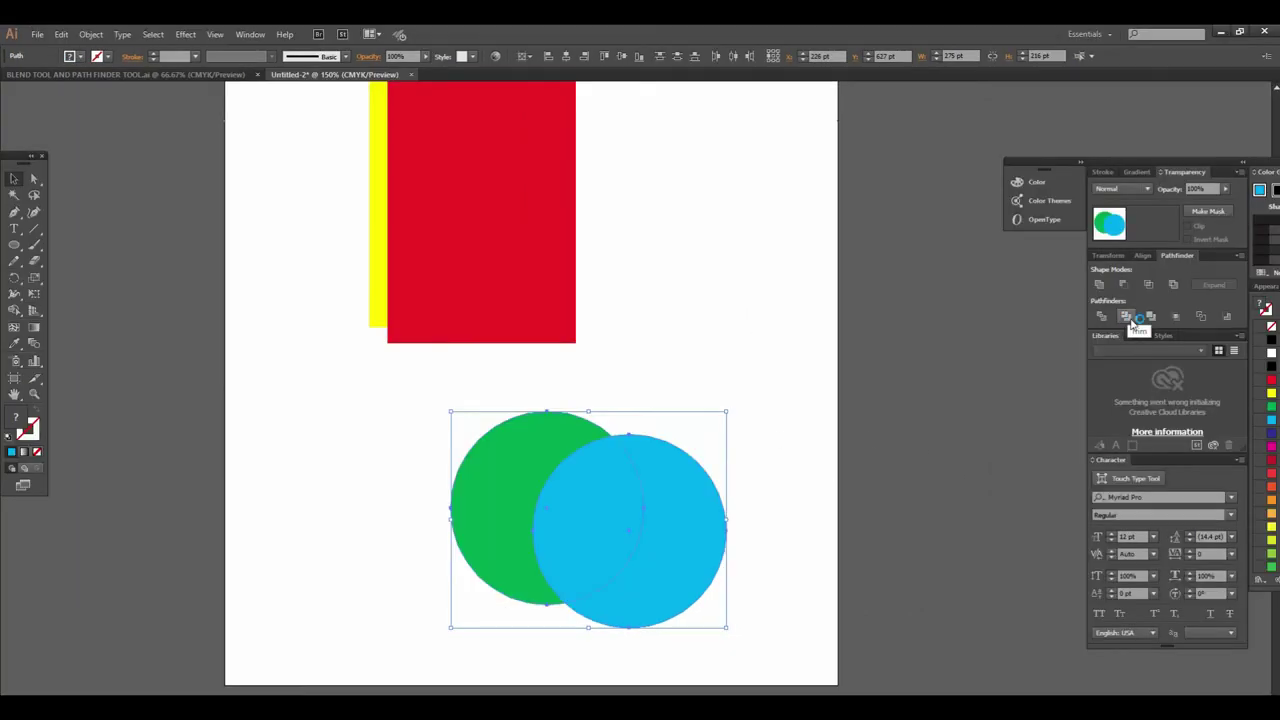
pyautogui.click(1133, 318)
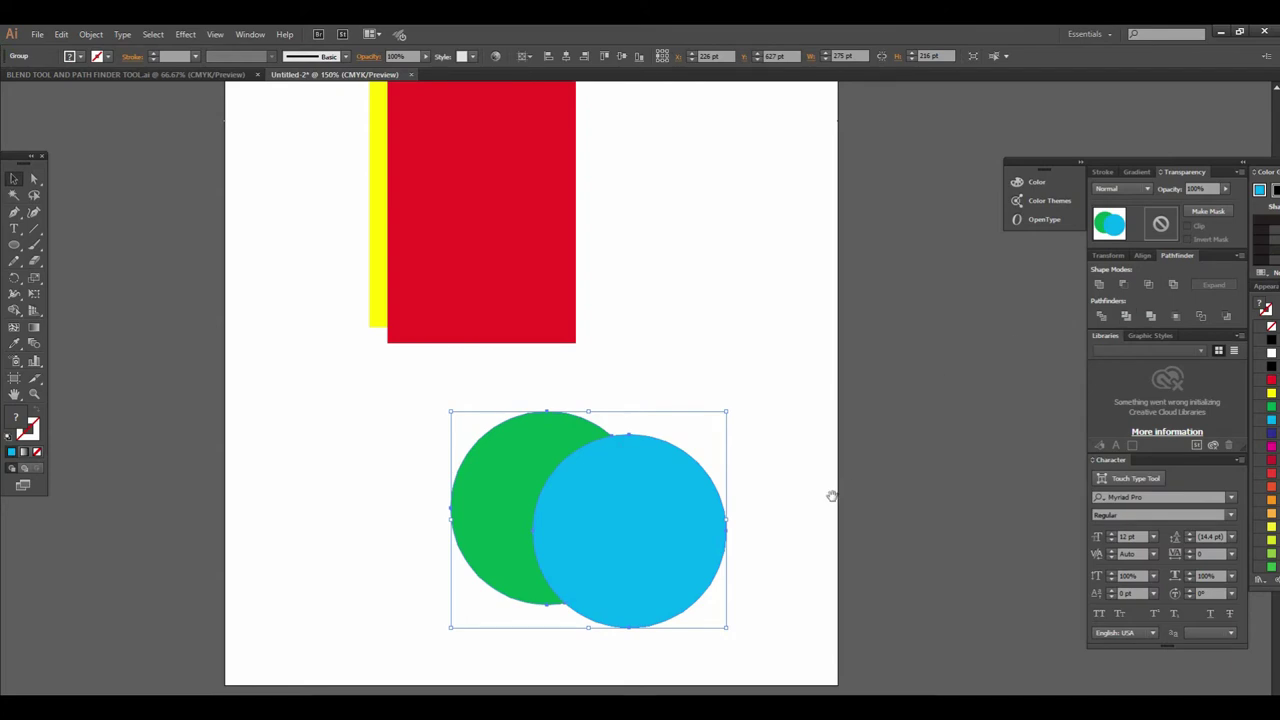
# Alt-drag a copy of the circle pair off to the right.
pyautogui.hotkey('ctrl', '-')
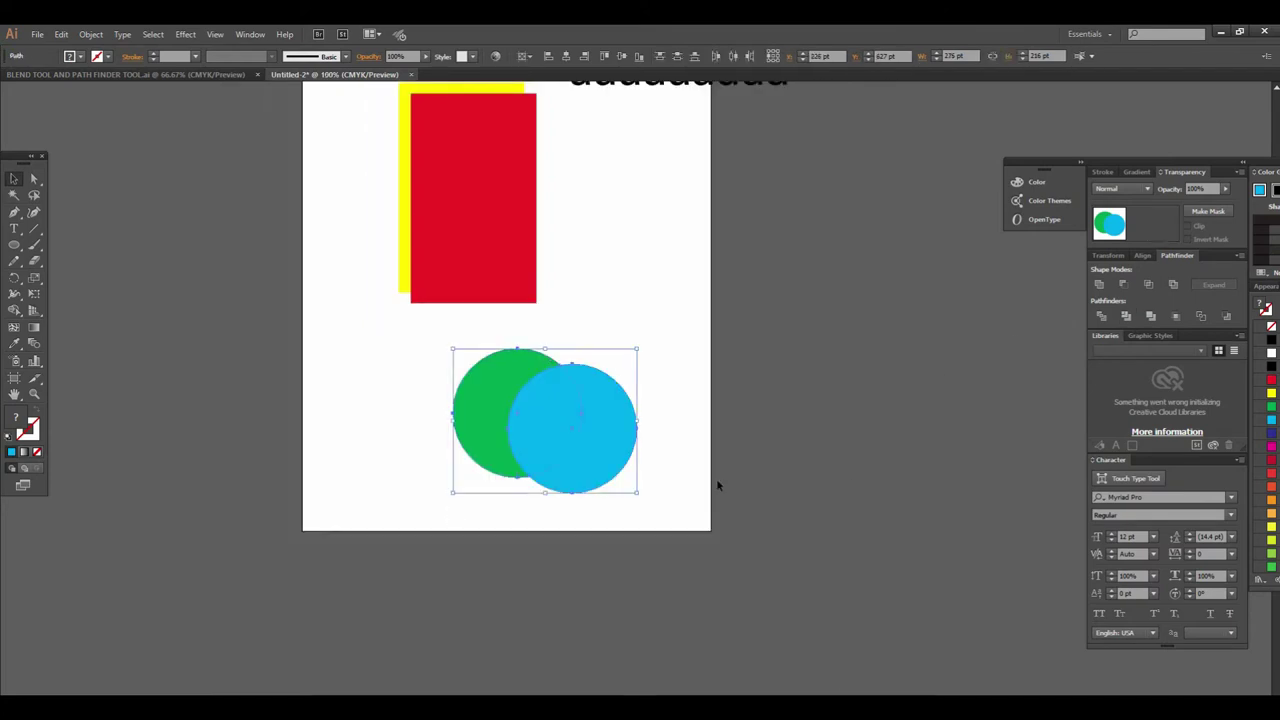
pyautogui.click(690, 509)
pyautogui.click(506, 460)
pyautogui.moveTo(561, 442); pyautogui.dragTo(814, 500)
# Trim the original circle pair, testing by moving the blue circle and undoing.
pyautogui.hotkey('ctrl', '+')
pyautogui.moveTo(470, 398); pyautogui.dragTo(740, 600)
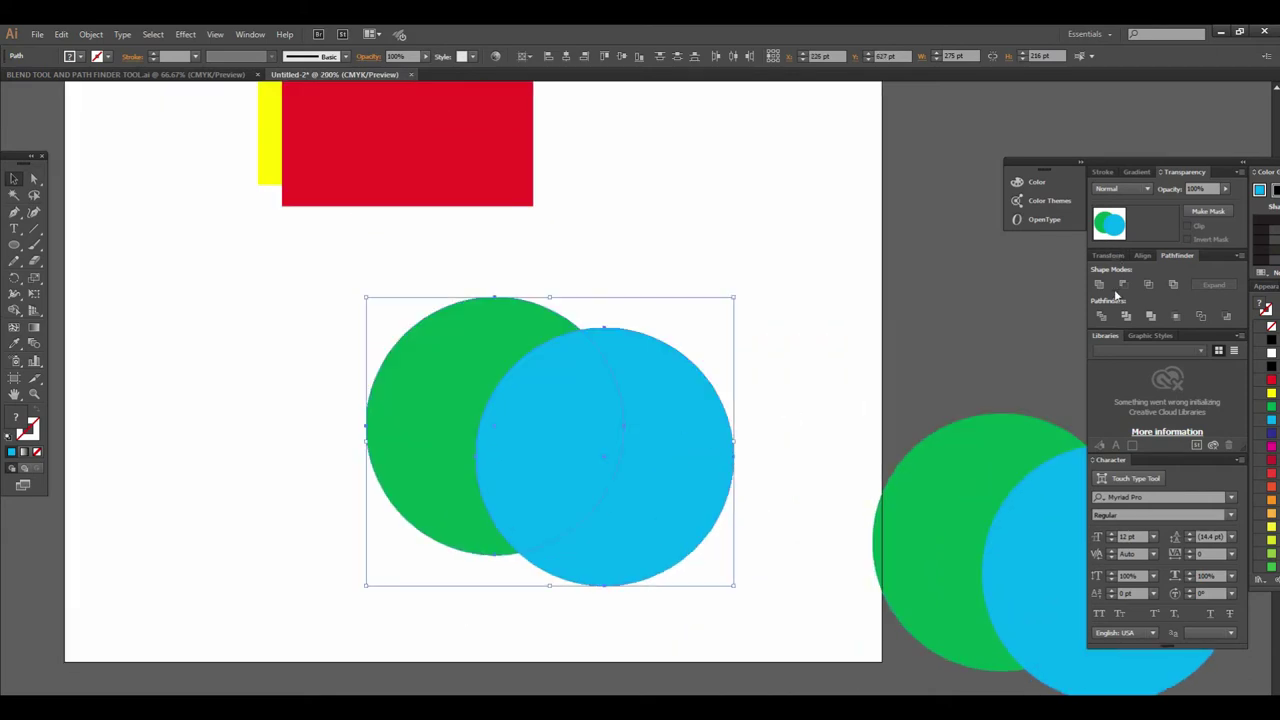
pyautogui.click(1125, 316)
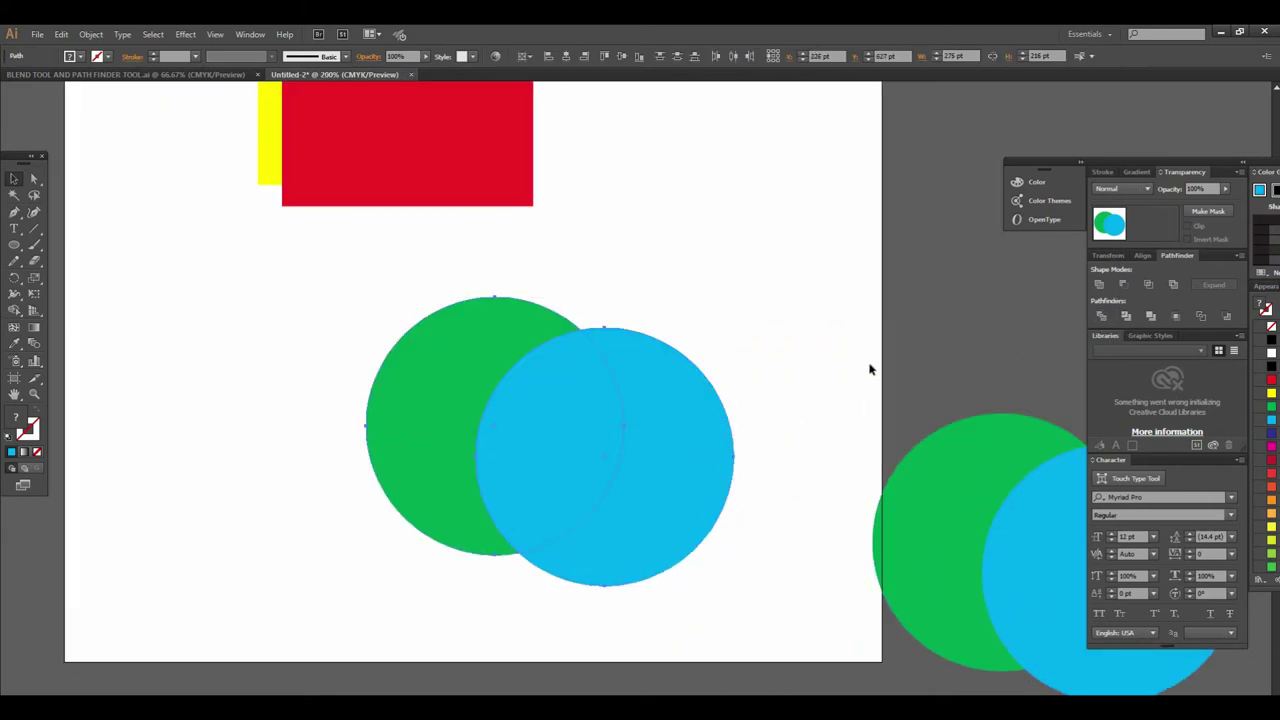
pyautogui.moveTo(636, 435); pyautogui.dragTo(703, 461)
pyautogui.hotkey('ctrl', 'z')
pyautogui.moveTo(280, 288); pyautogui.dragTo(691, 549)
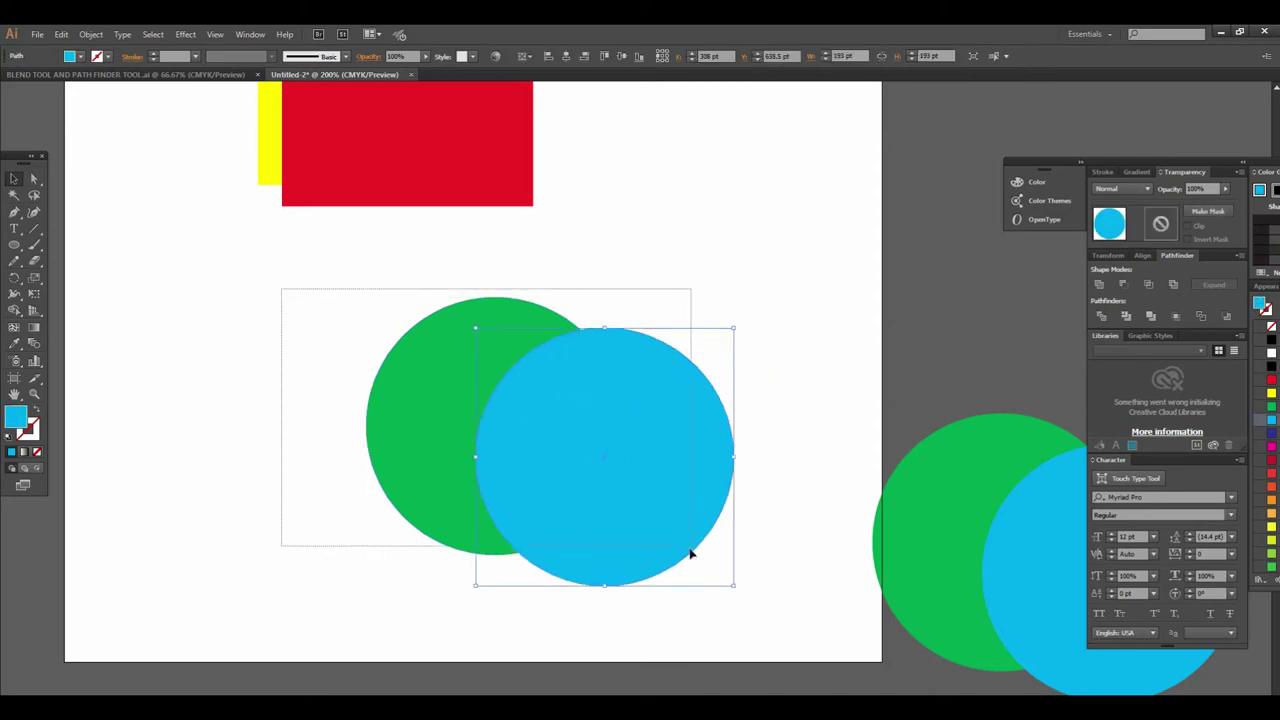
pyautogui.click(1126, 316)
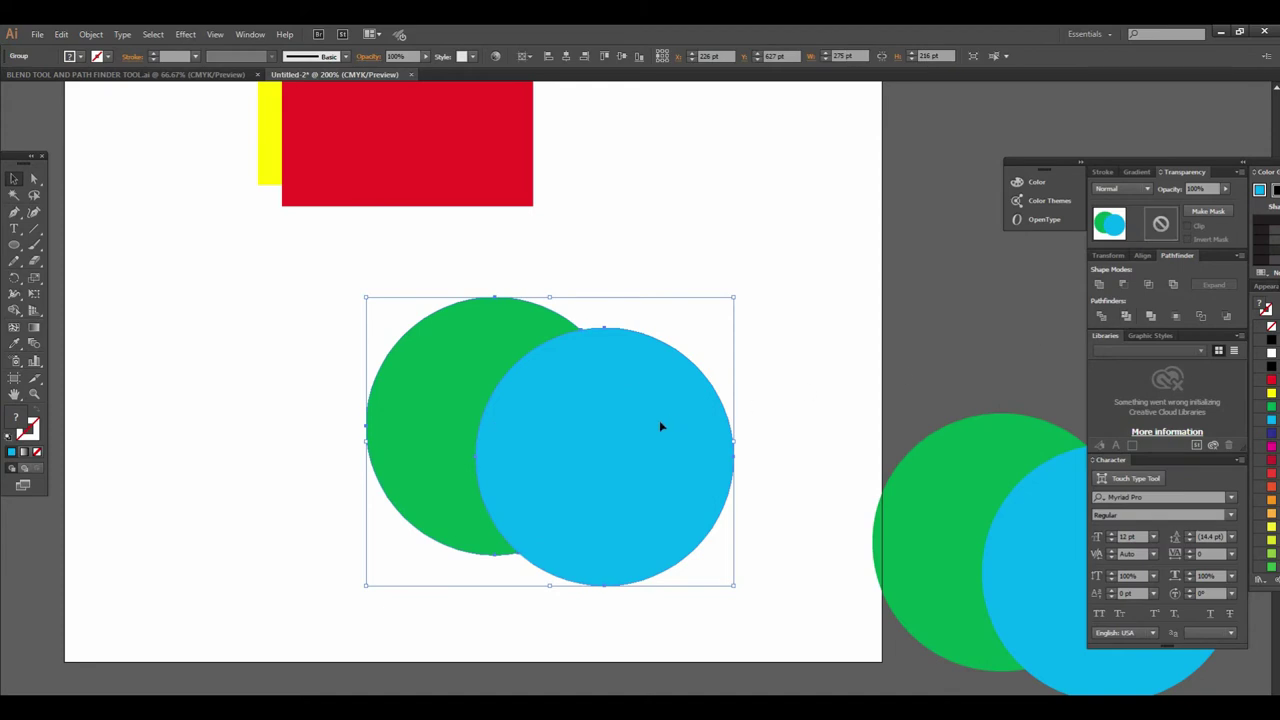
# Ungroup the trimmed shapes and nudge the green crescent slightly up and left.
pyautogui.click(756, 391)
pyautogui.rightClick(616, 419)
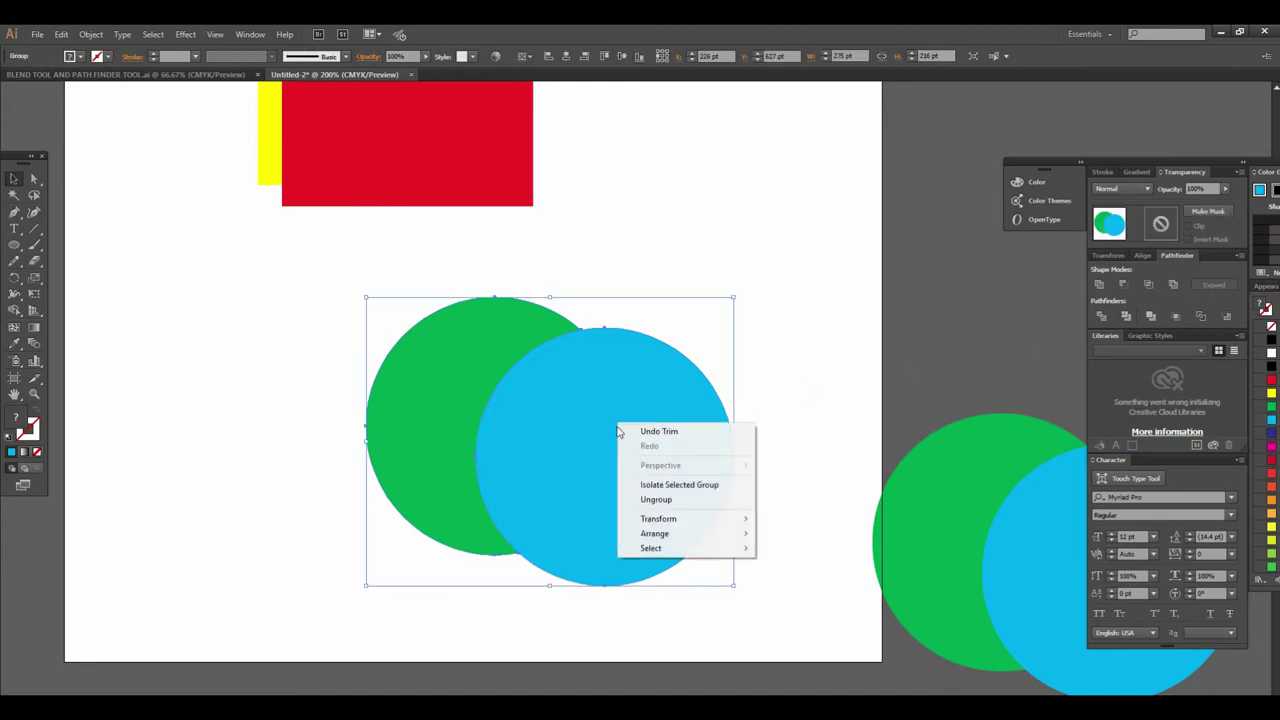
pyautogui.click(680, 500)
pyautogui.click(605, 615)
pyautogui.moveTo(449, 474); pyautogui.dragTo(437, 467)
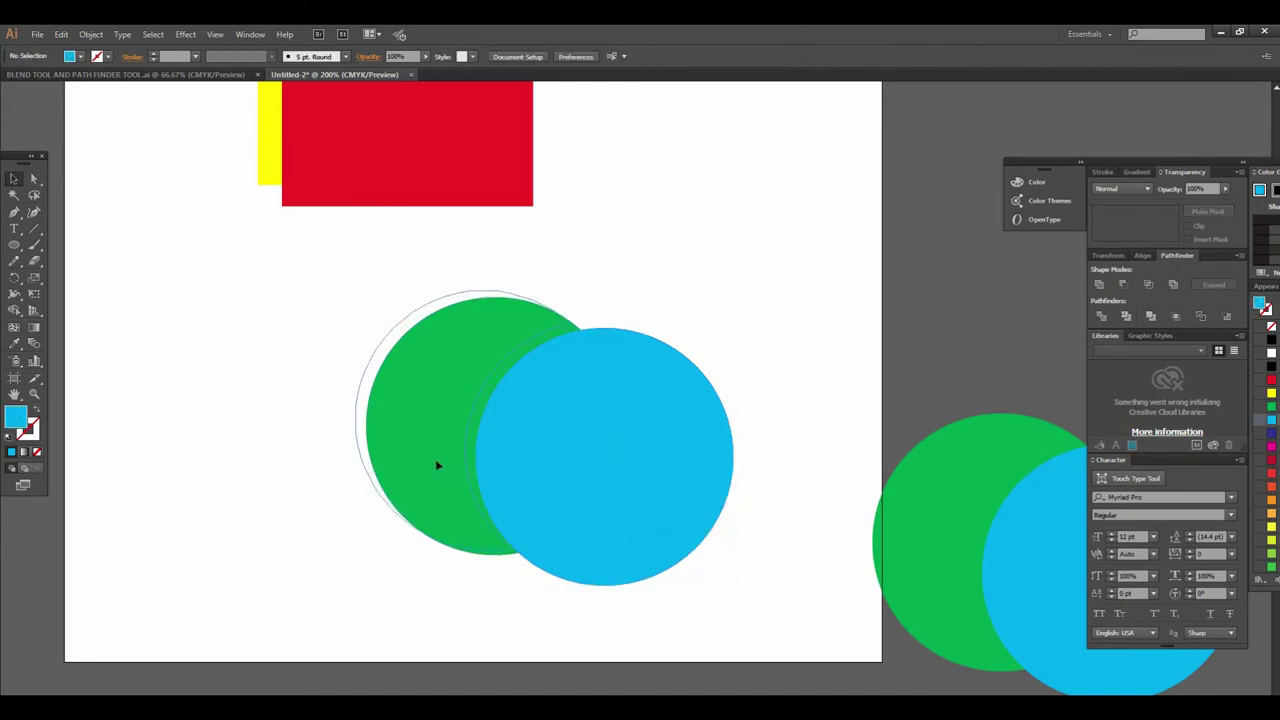
pyautogui.click(592, 601)
pyautogui.hotkey('ctrl', '-')
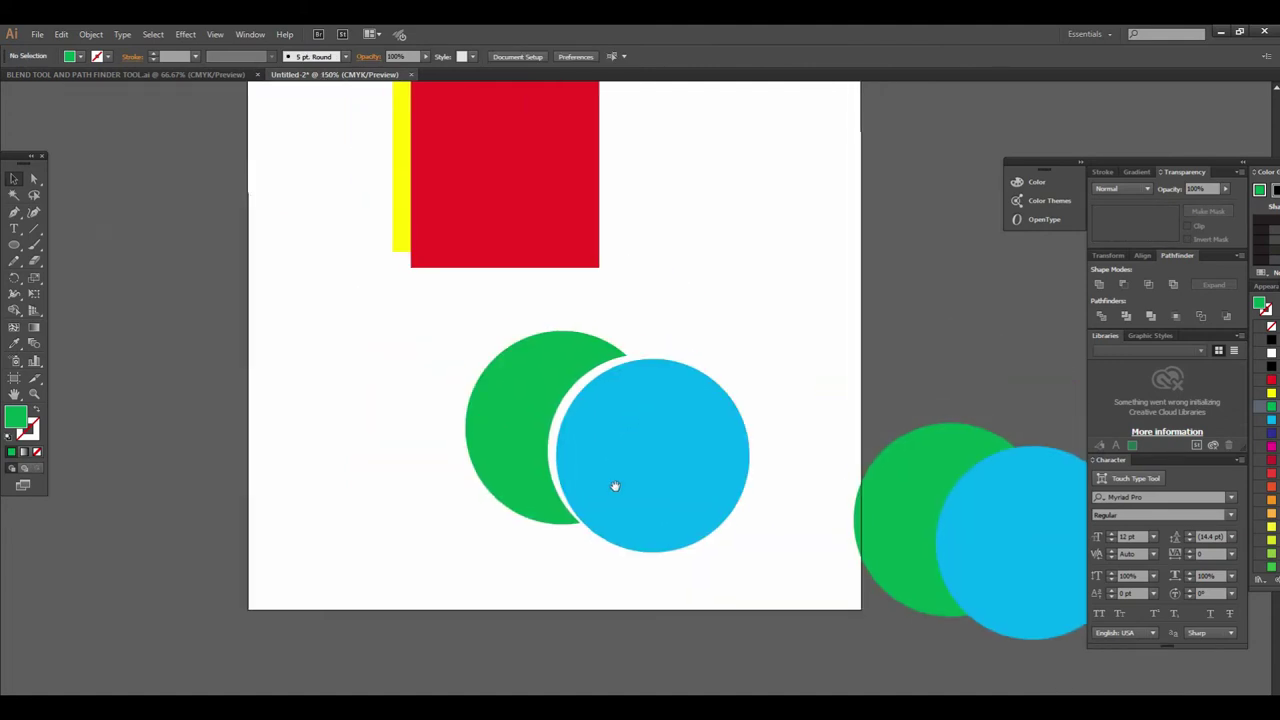
pyautogui.moveTo(705, 495)
pyautogui.mouseDown()
pyautogui.moveTo(518, 490)
pyautogui.moveTo(490, 506)
pyautogui.mouseUp()
# Move a pasteboard circle pair onto the artboard and duplicate it onto the pasteboard.
pyautogui.moveTo(884, 461); pyautogui.dragTo(586, 429)
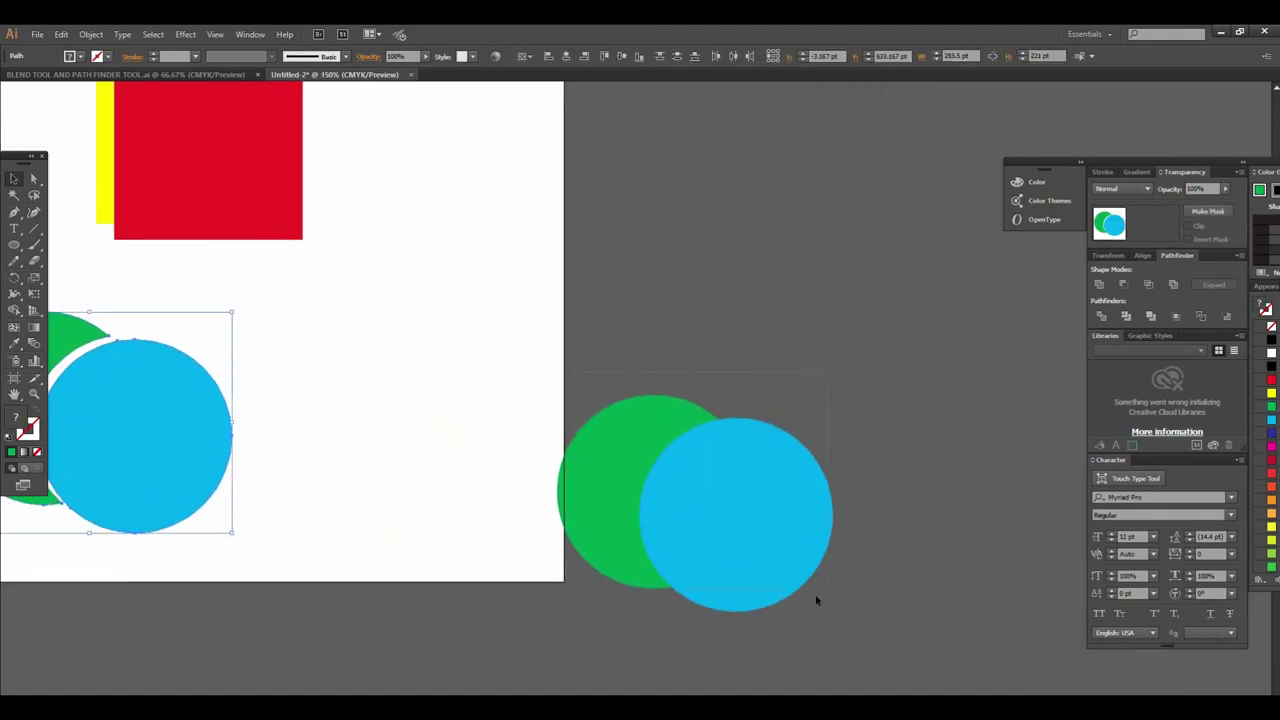
pyautogui.moveTo(649, 489); pyautogui.dragTo(399, 356)
pyautogui.click(680, 505)
pyautogui.moveTo(418, 228)
pyautogui.mouseDown()
pyautogui.moveTo(583, 429)
pyautogui.moveTo(932, 530)
pyautogui.mouseUp()
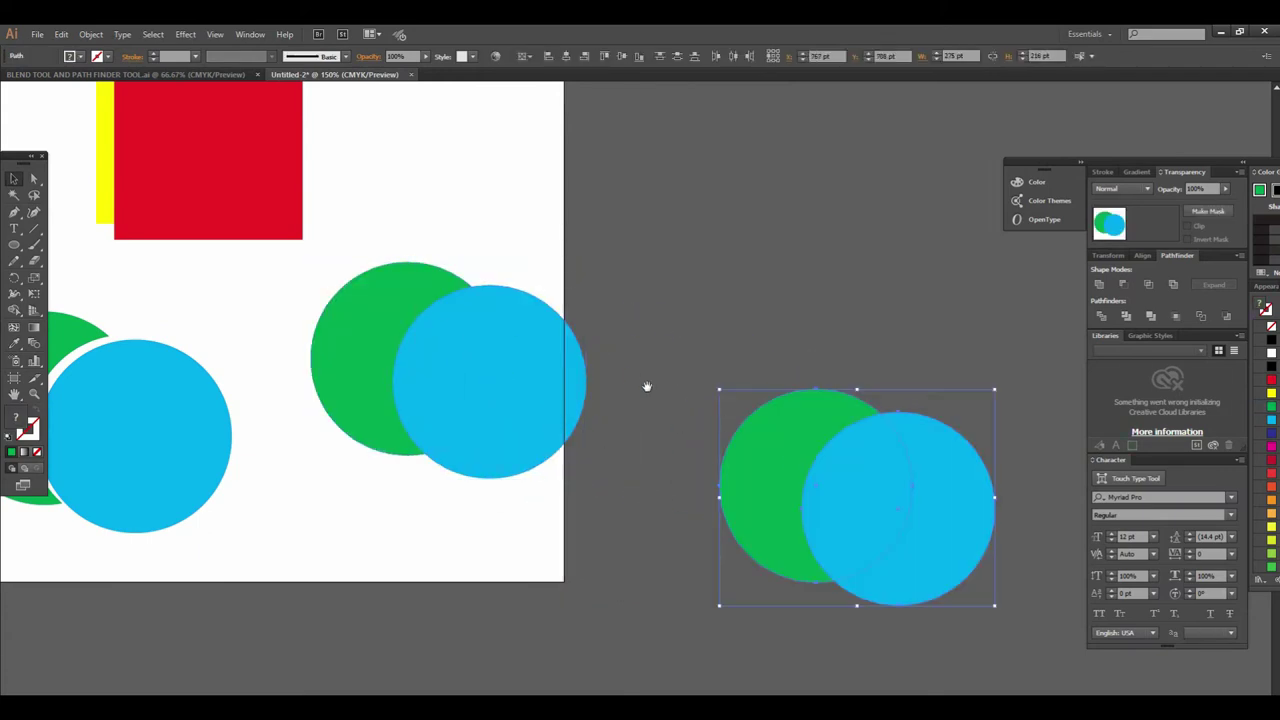
pyautogui.scroll(3, 722, 423)
# Merge the artboard circle pair, then copy another pair further right.
pyautogui.moveTo(420, 317); pyautogui.dragTo(590, 508)
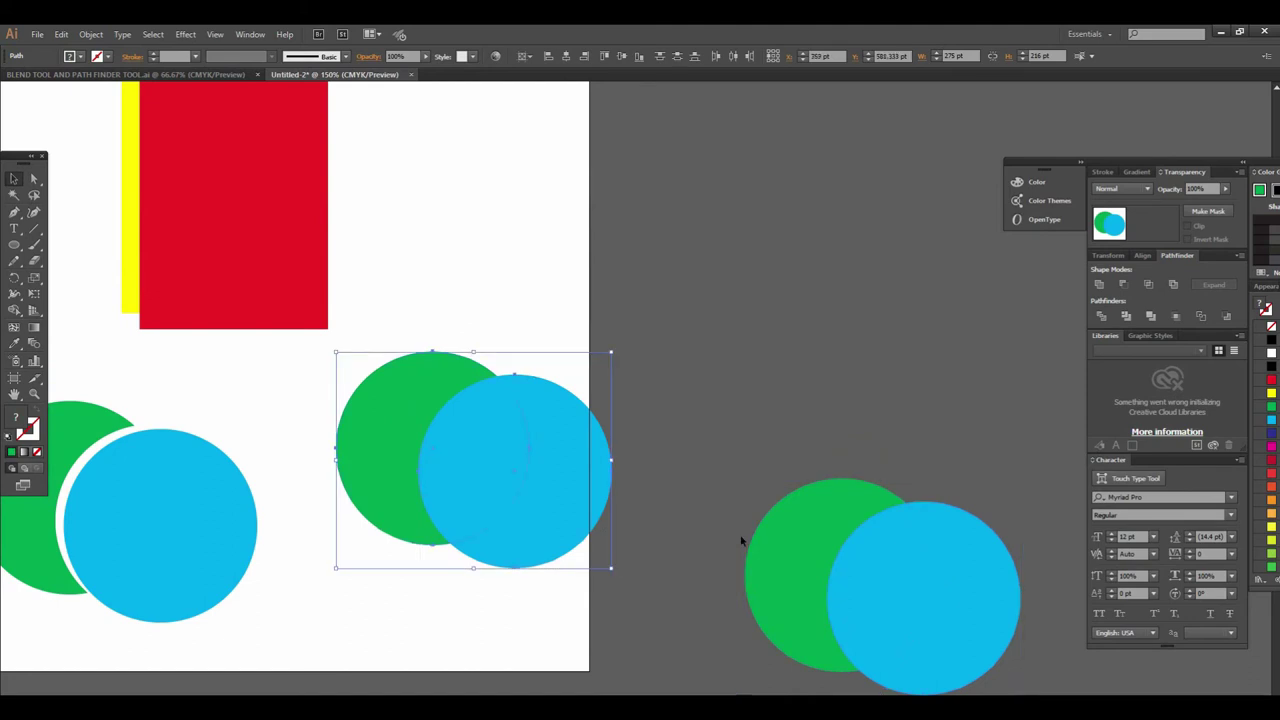
pyautogui.click(1152, 316)
pyautogui.click(796, 403)
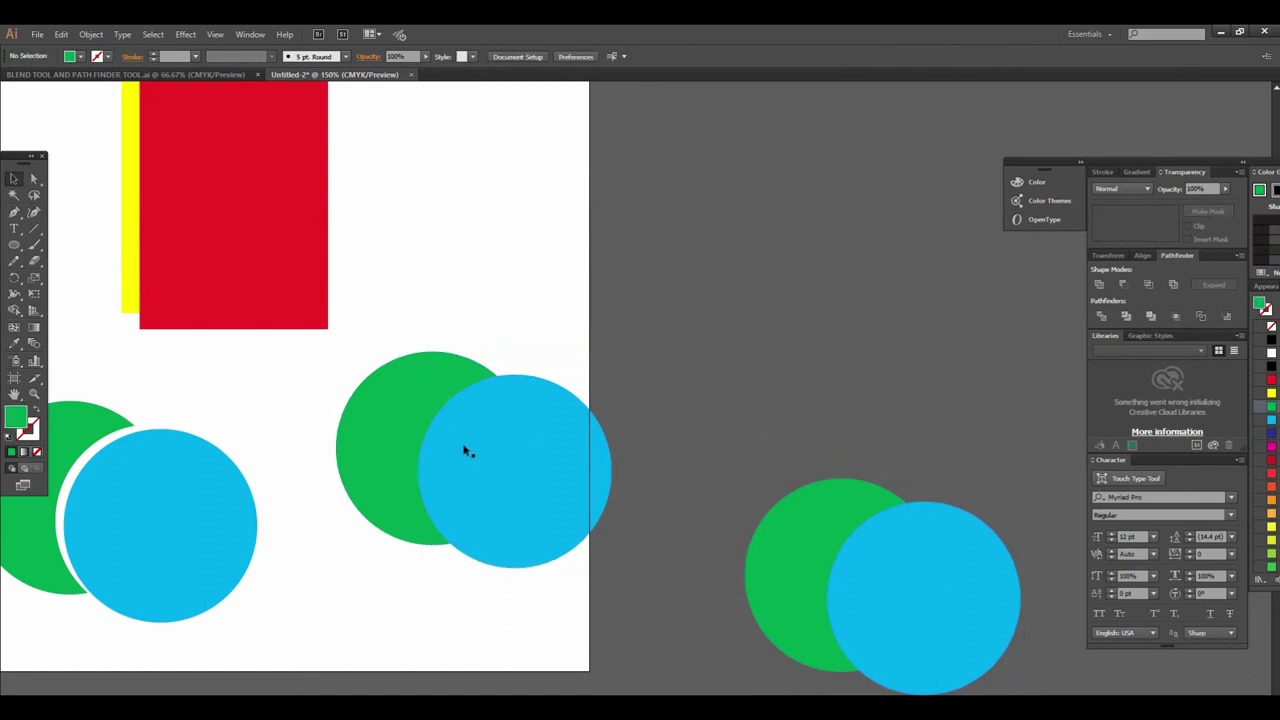
pyautogui.moveTo(643, 532); pyautogui.dragTo(567, 477)
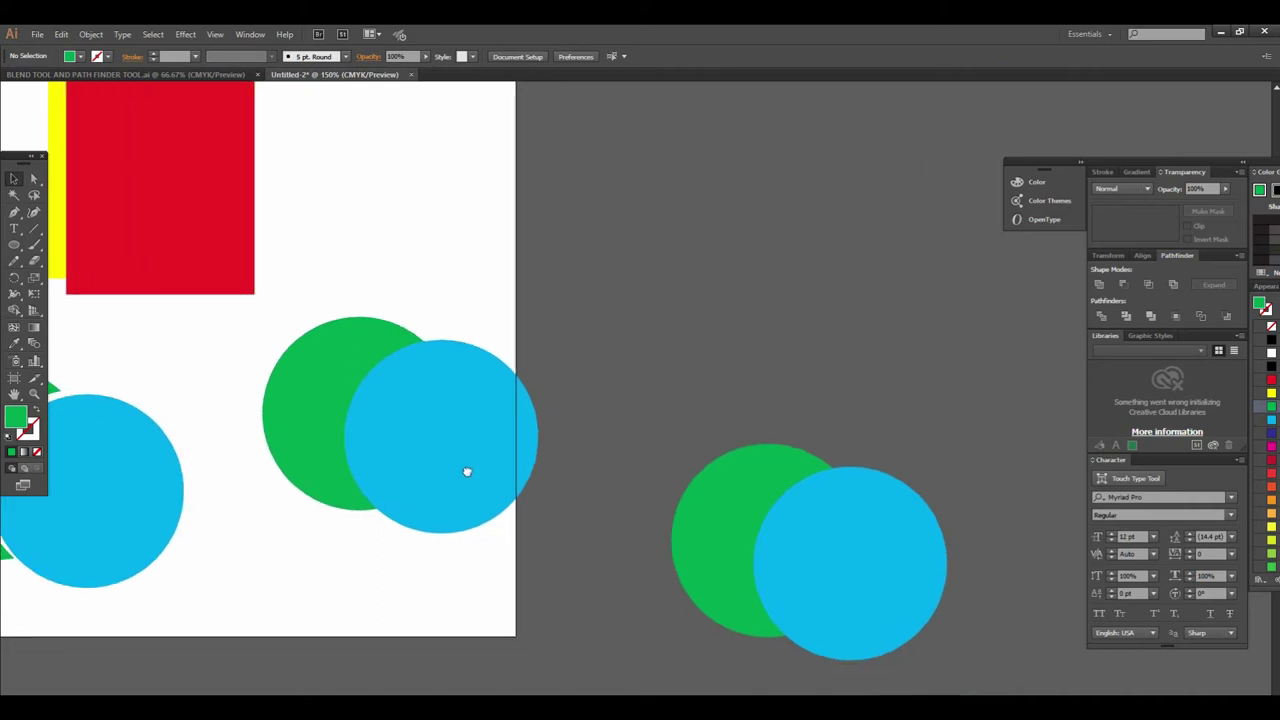
pyautogui.moveTo(410, 330)
pyautogui.mouseDown()
pyautogui.moveTo(666, 554)
pyautogui.moveTo(970, 557)
pyautogui.moveTo(957, 567)
pyautogui.mouseUp()
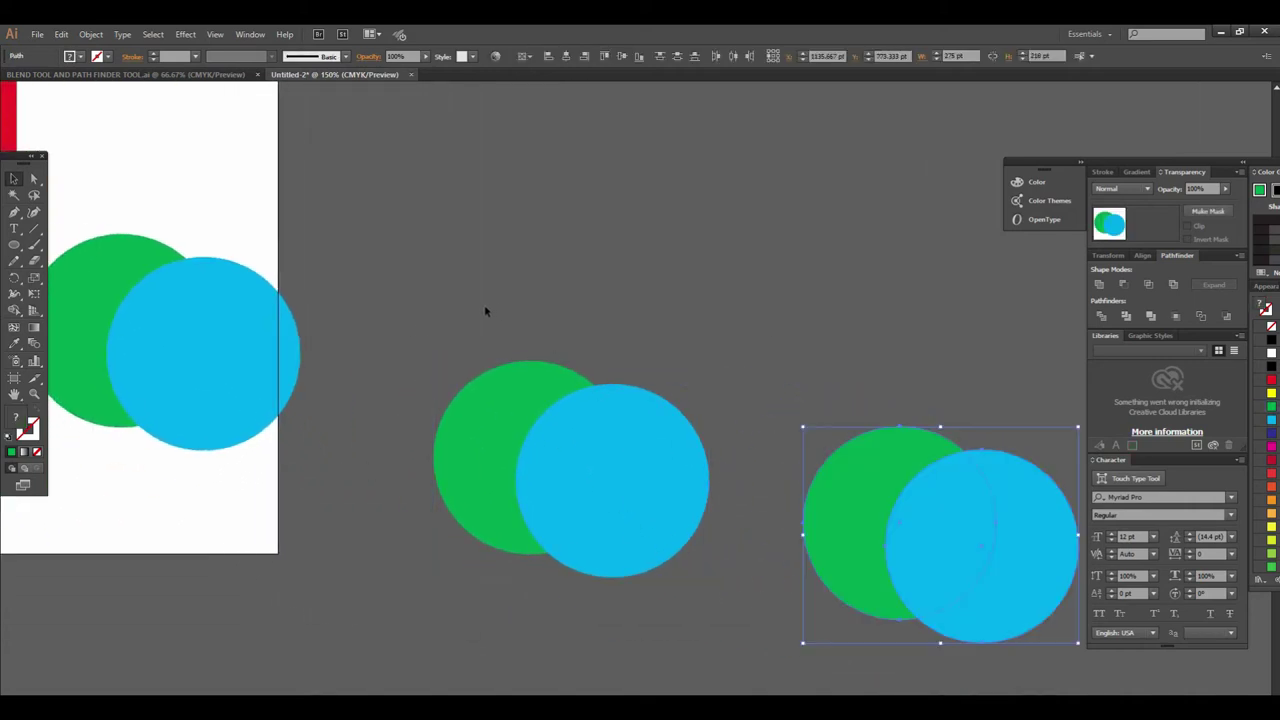
pyautogui.click(695, 545)
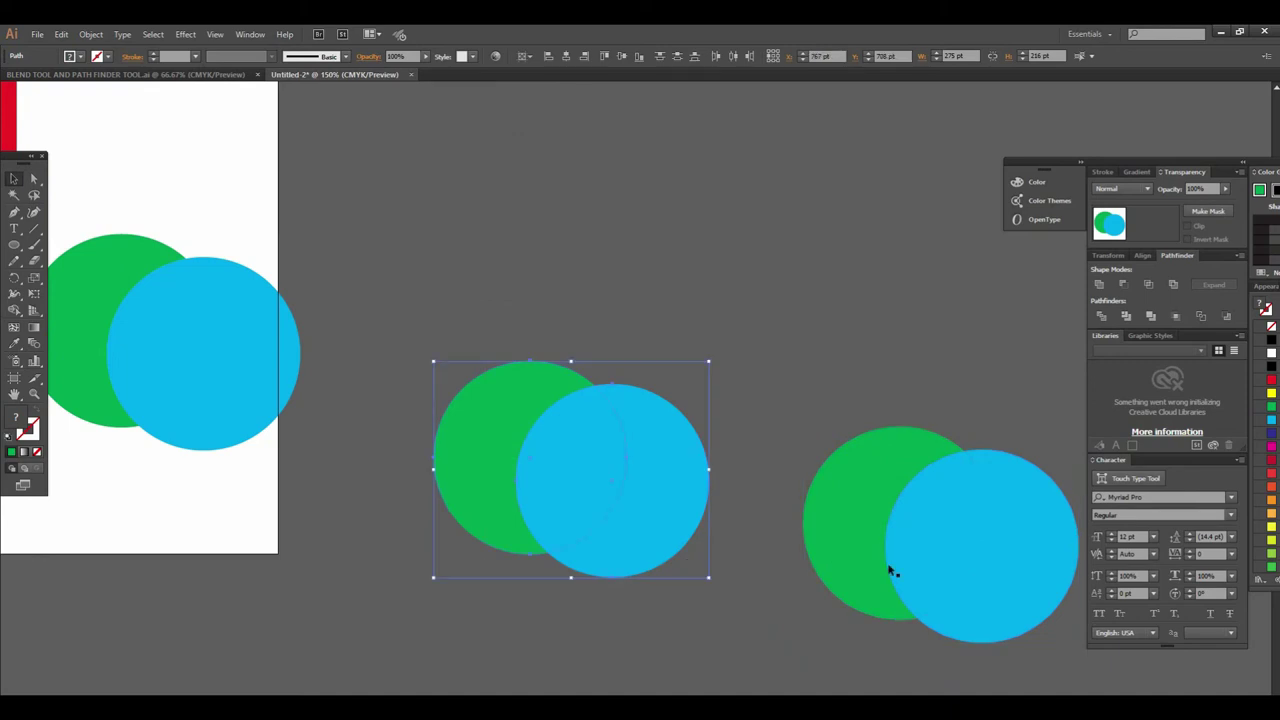
# Crop the middle circle pair into a green lens shape and zoom in to inspect it.
pyautogui.click(1181, 318)
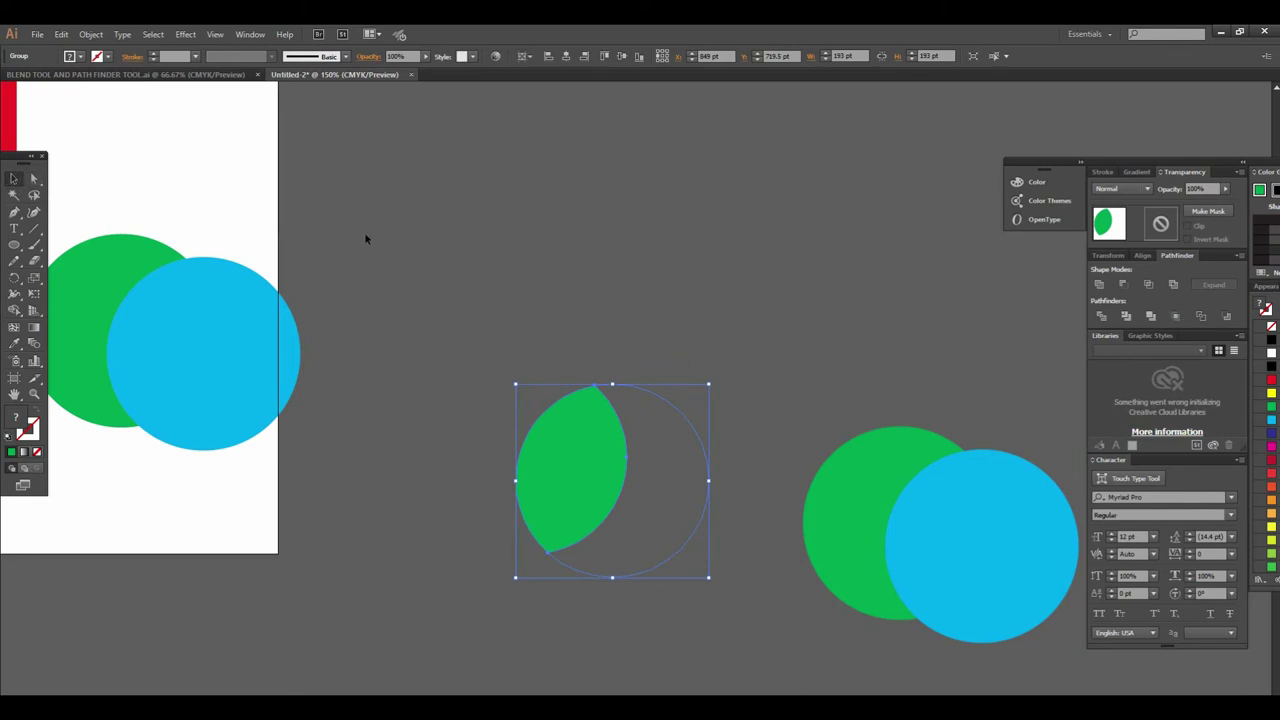
pyautogui.click(677, 464)
pyautogui.click(600, 440)
pyautogui.hotkey('ctrl', '+')
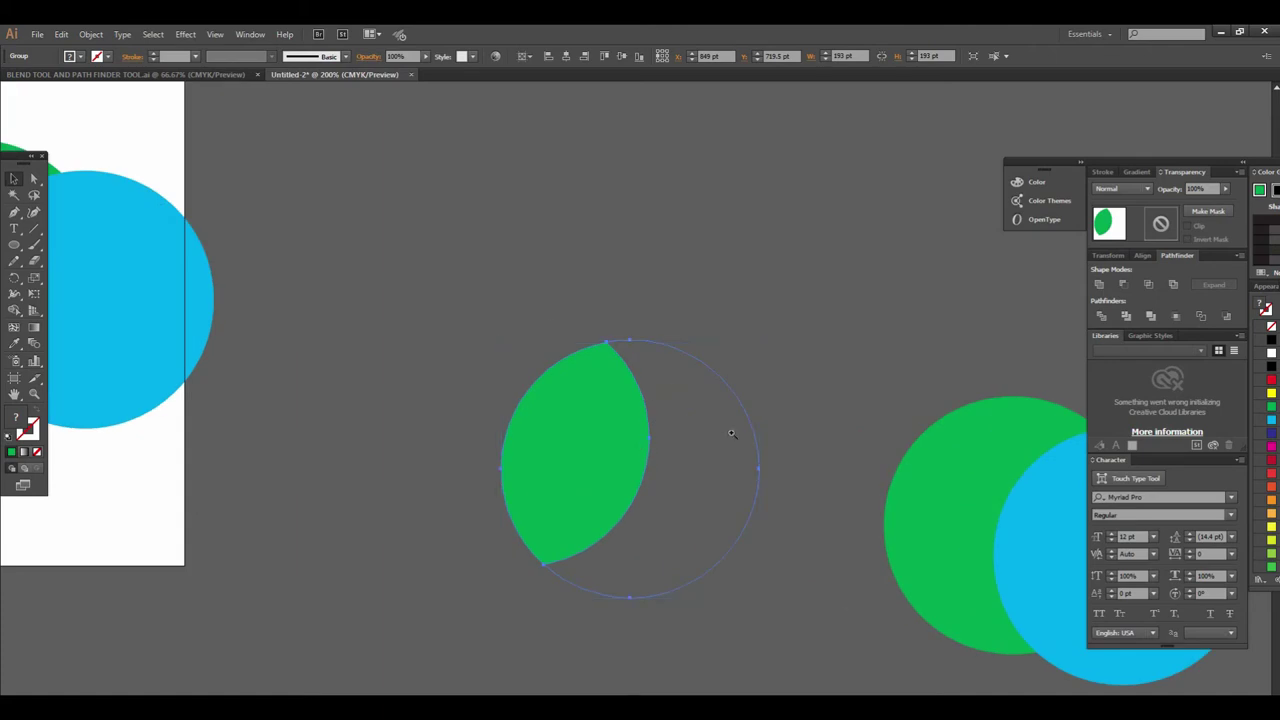
pyautogui.hotkey('ctrl', '-')
pyautogui.hotkey('ctrl', '-')
pyautogui.moveTo(720, 408); pyautogui.dragTo(572, 455)
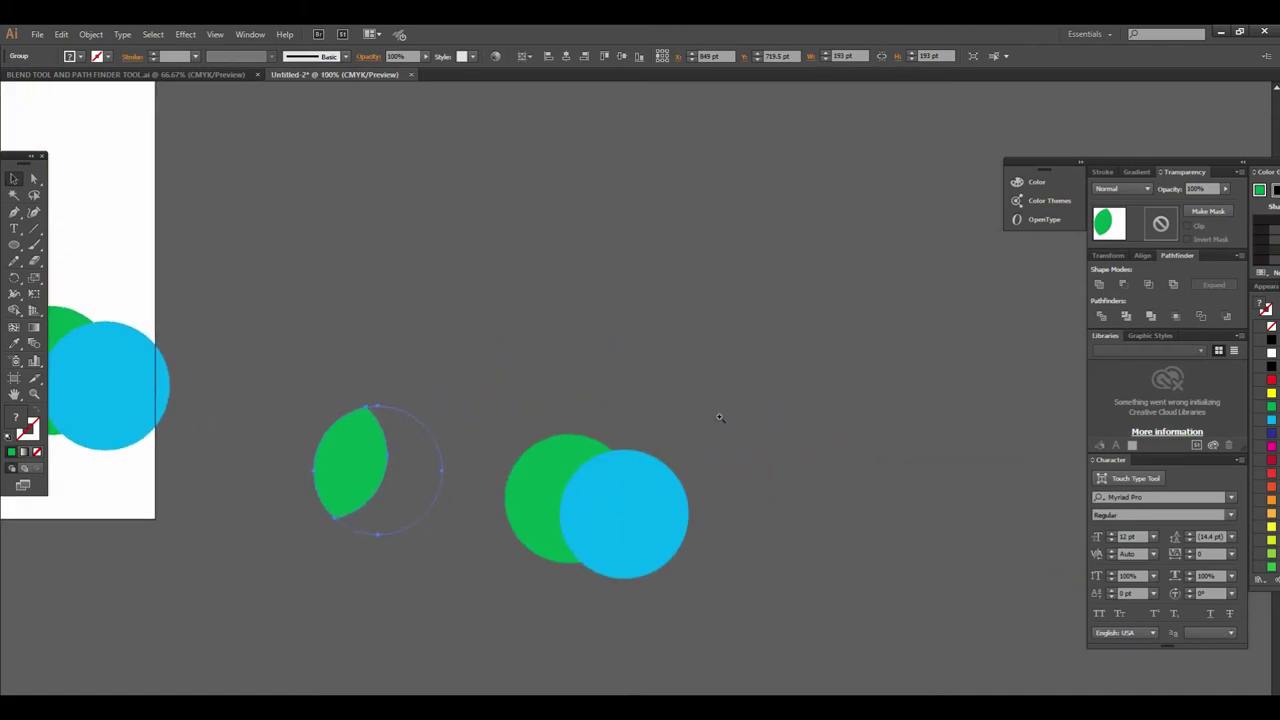
pyautogui.hotkey('ctrl', '+')
pyautogui.moveTo(740, 411); pyautogui.dragTo(774, 351)
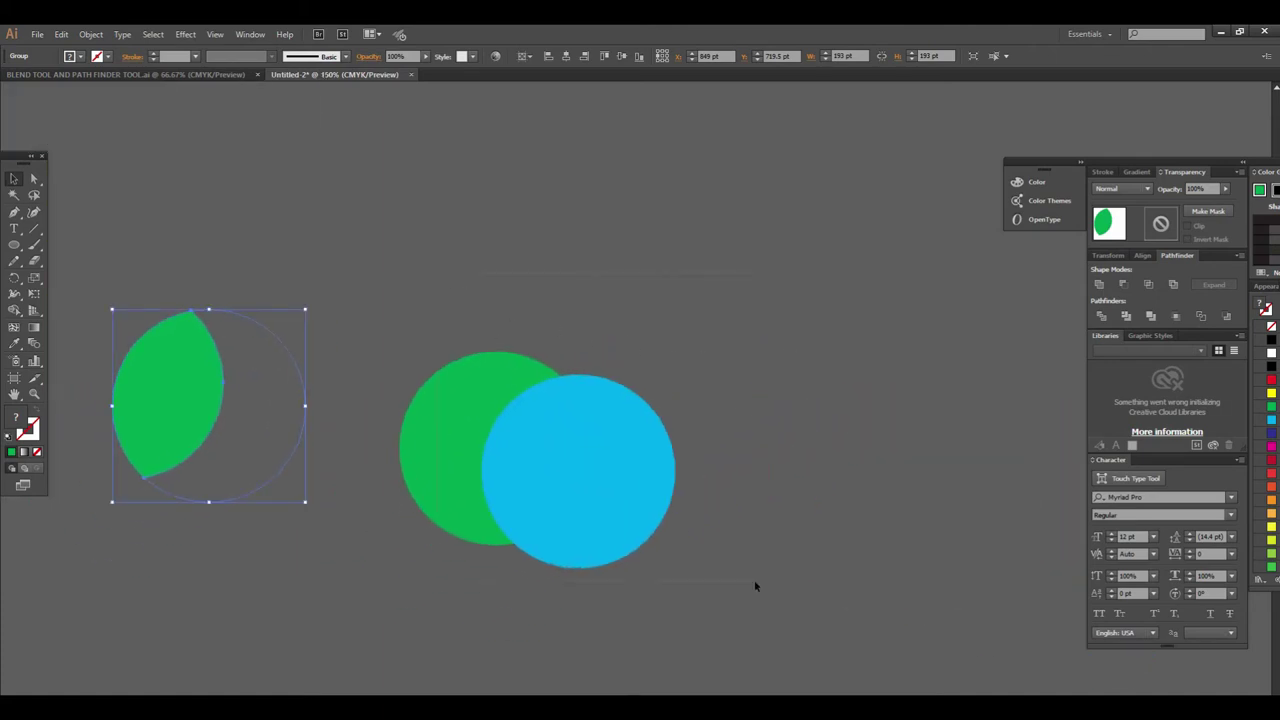
pyautogui.moveTo(756, 586); pyautogui.dragTo(560, 500)
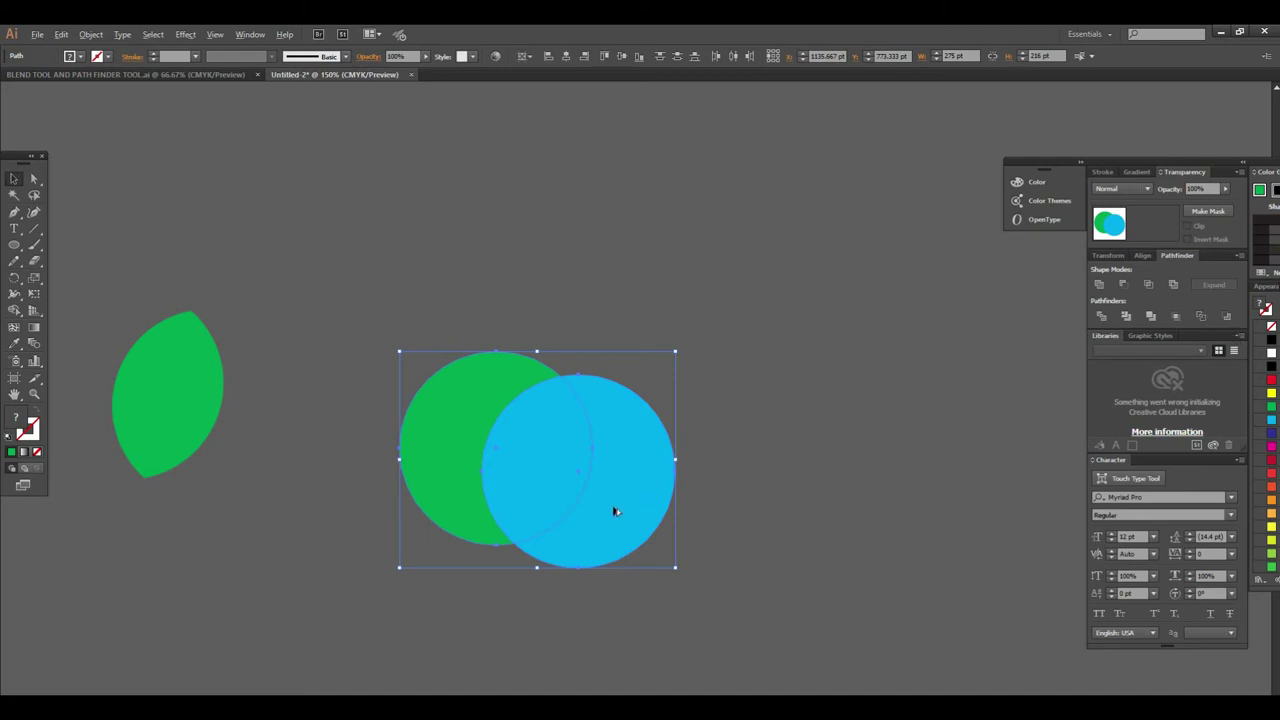
# Apply Pathfinder Outline to reduce the middle circle pair to outlines.
pyautogui.moveTo(945, 550); pyautogui.dragTo(945, 550)
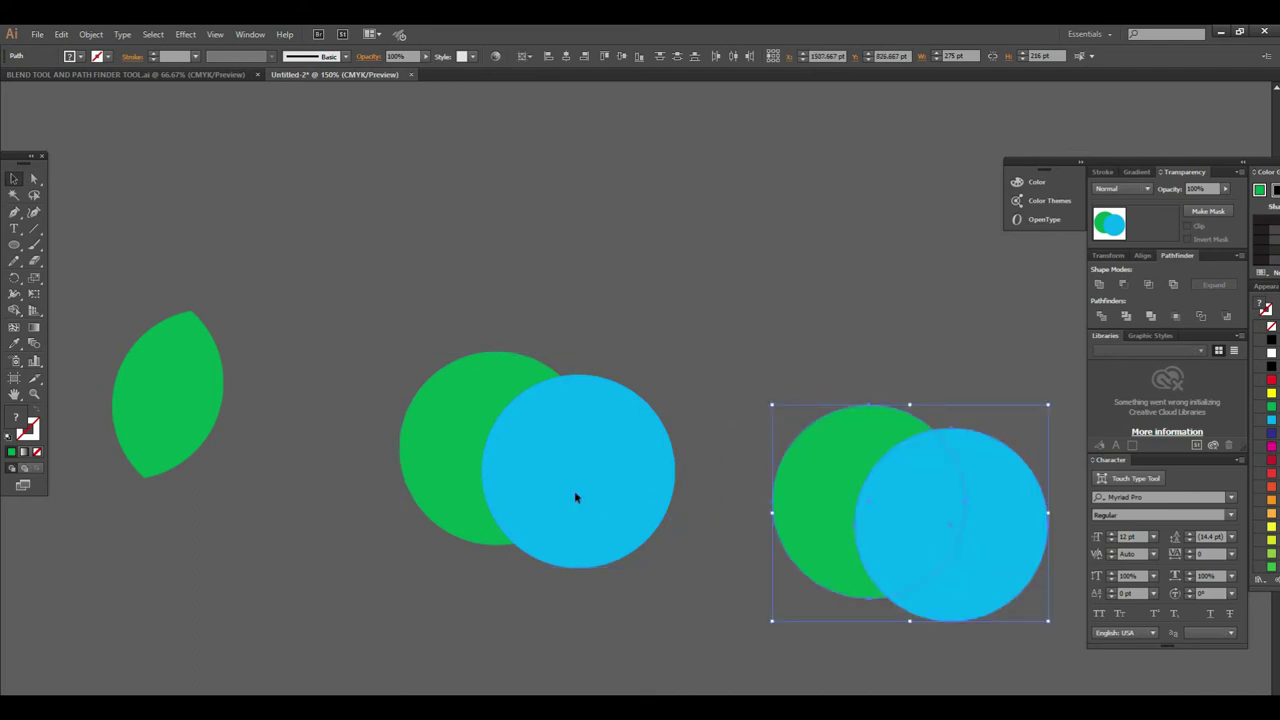
pyautogui.click(1200, 316)
pyautogui.click(705, 393)
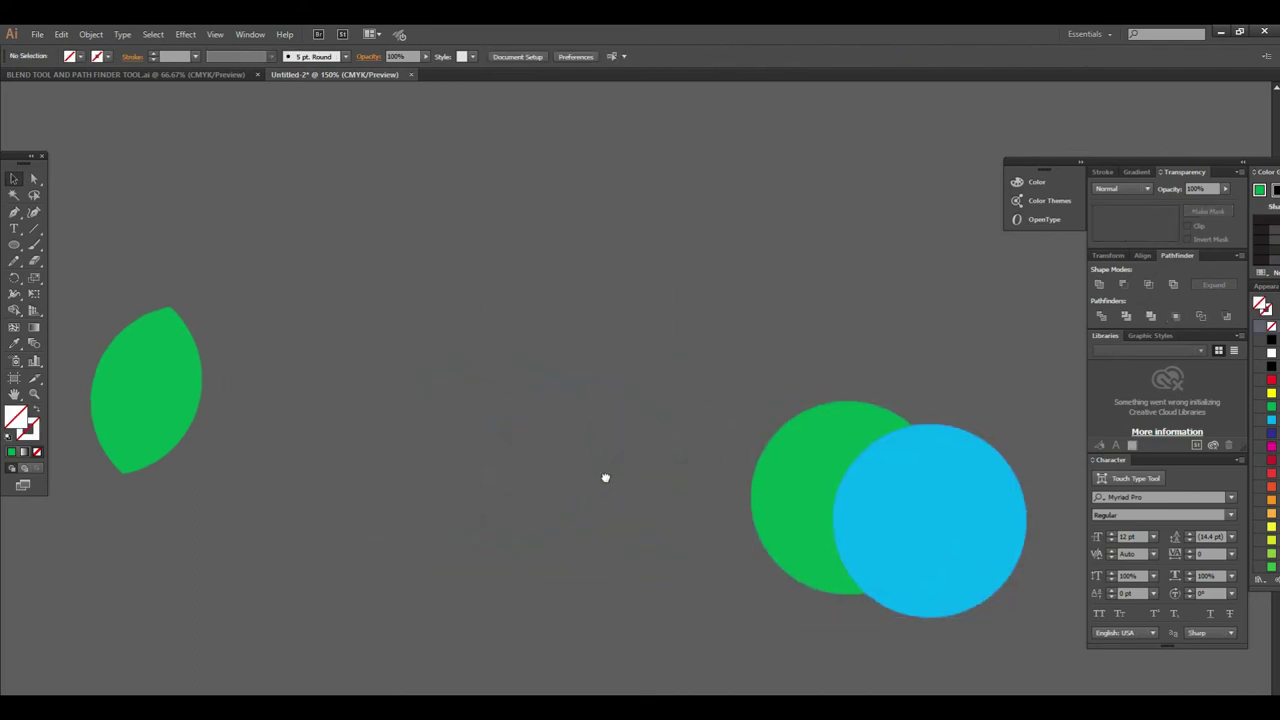
# Apply Minus Back to the other circle pair, then undo to restore both circles.
pyautogui.moveTo(644, 490); pyautogui.dragTo(510, 451)
pyautogui.moveTo(421, 404); pyautogui.dragTo(335, 424)
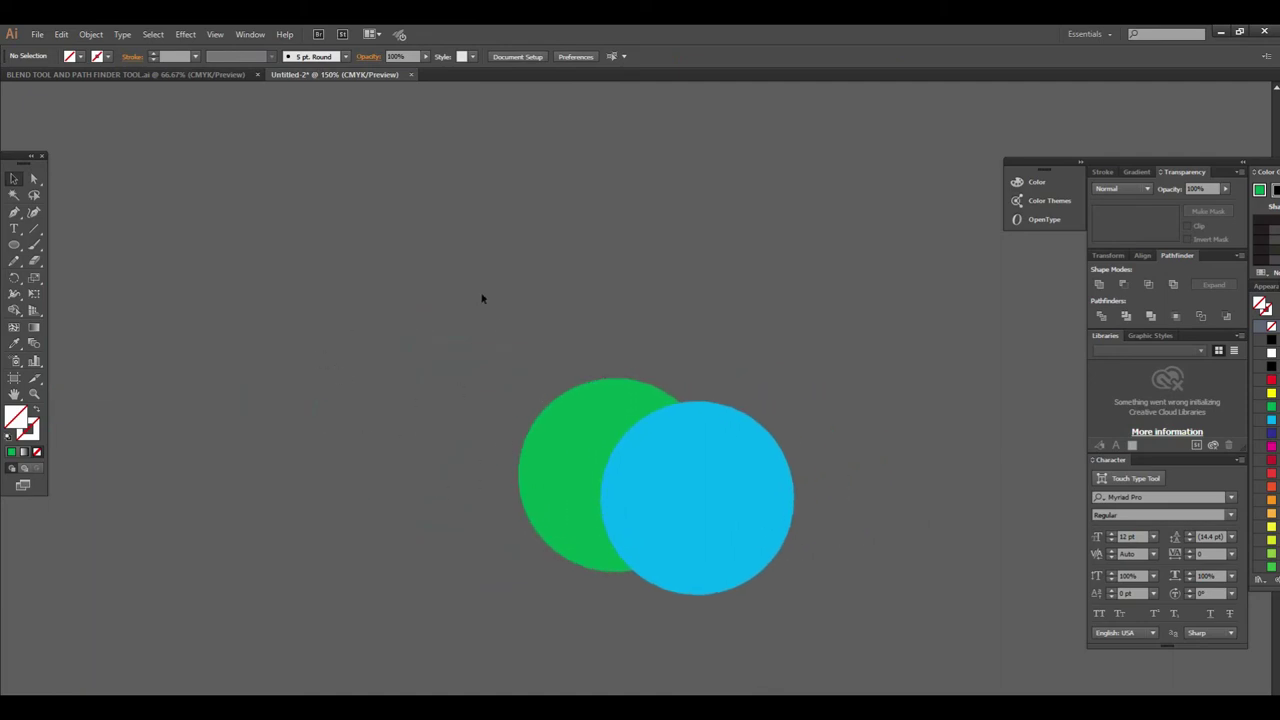
pyautogui.hotkey('ctrl', 'a')
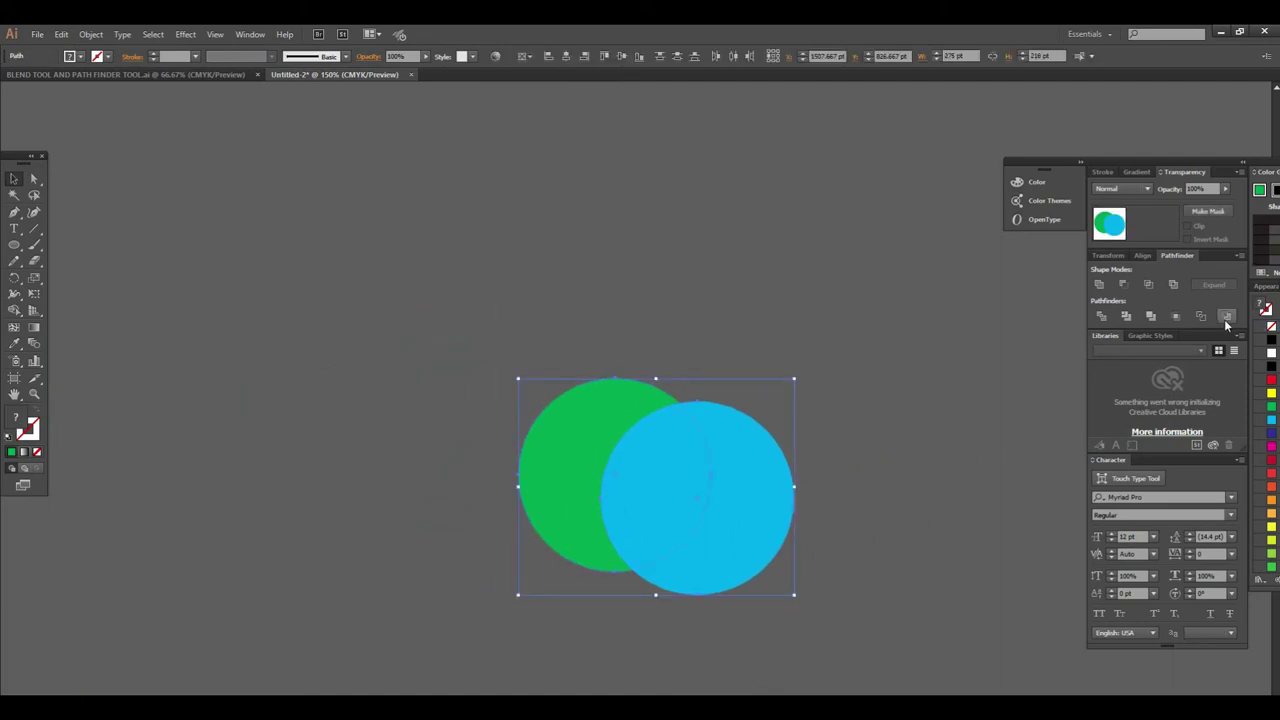
pyautogui.click(1228, 317)
pyautogui.click(882, 452)
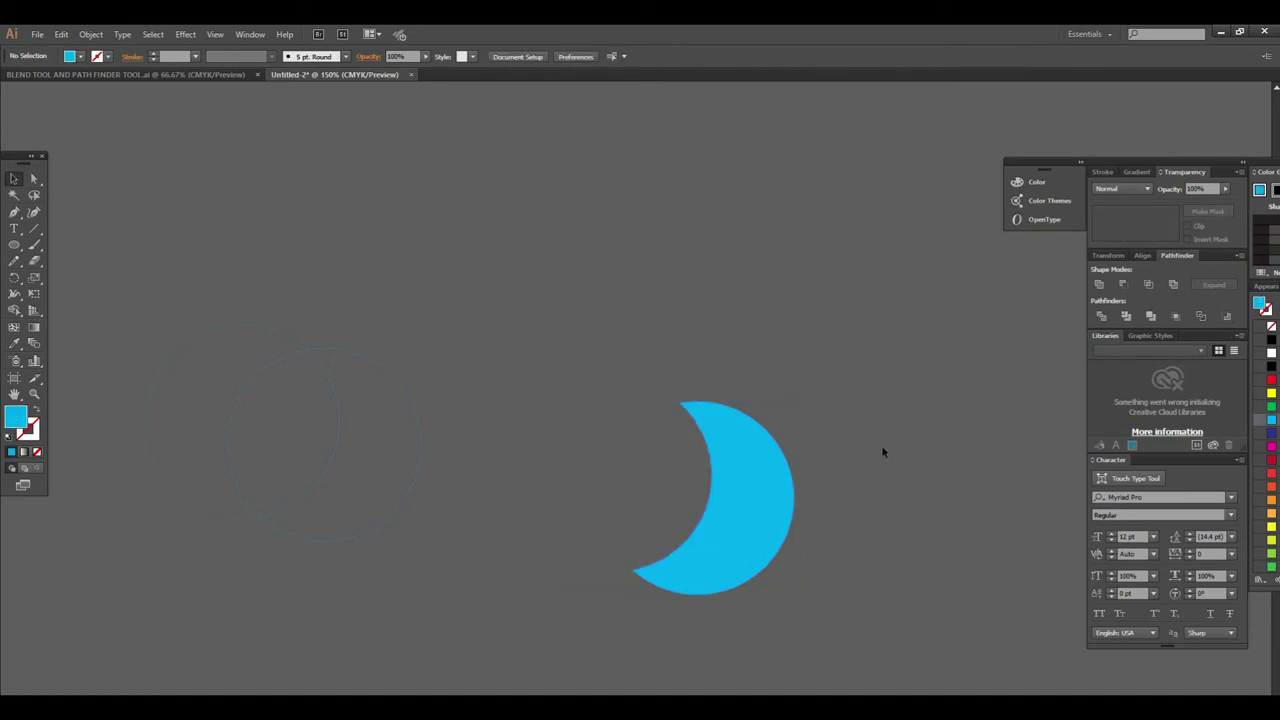
pyautogui.hotkey('ctrl', 'z')
pyautogui.hotkey('ctrl', 'z')
pyautogui.hotkey('ctrl', 'z')
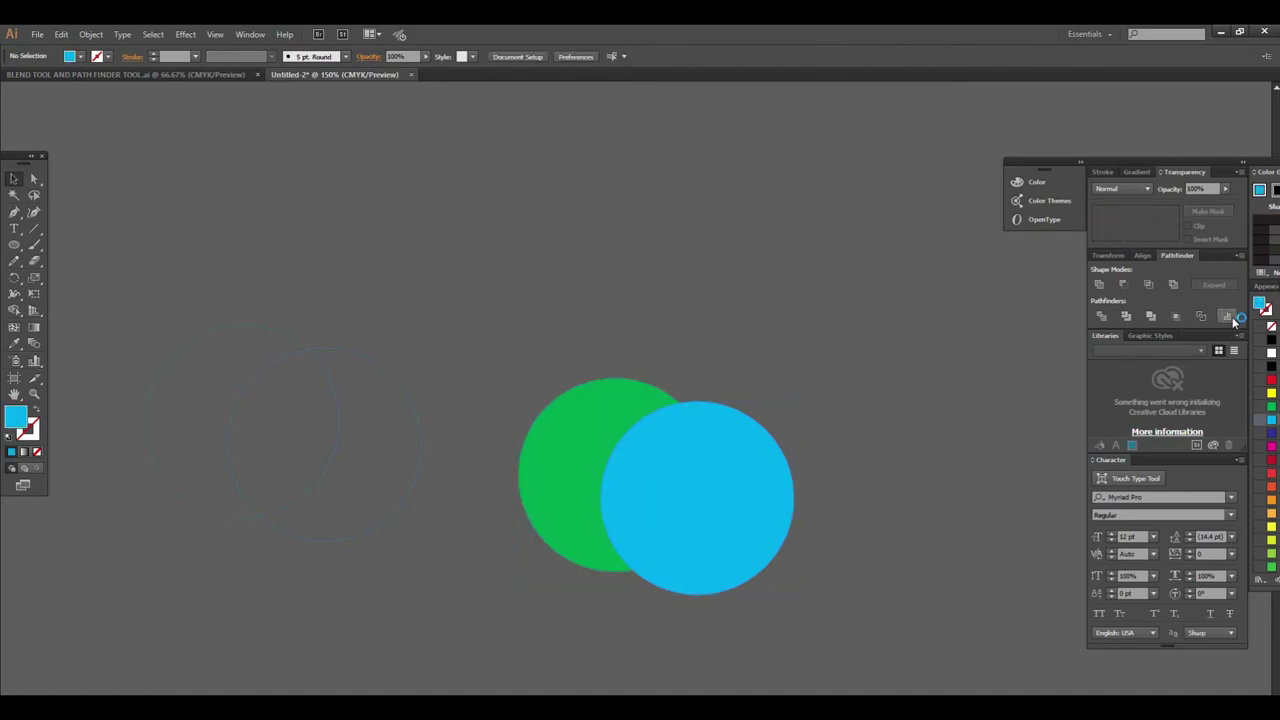
pyautogui.click(611, 432)
# Apply Minus Back to both circles, leaving a blue crescent.
pyautogui.keyDown('shift'); pyautogui.click(770, 520); pyautogui.keyUp('shift')
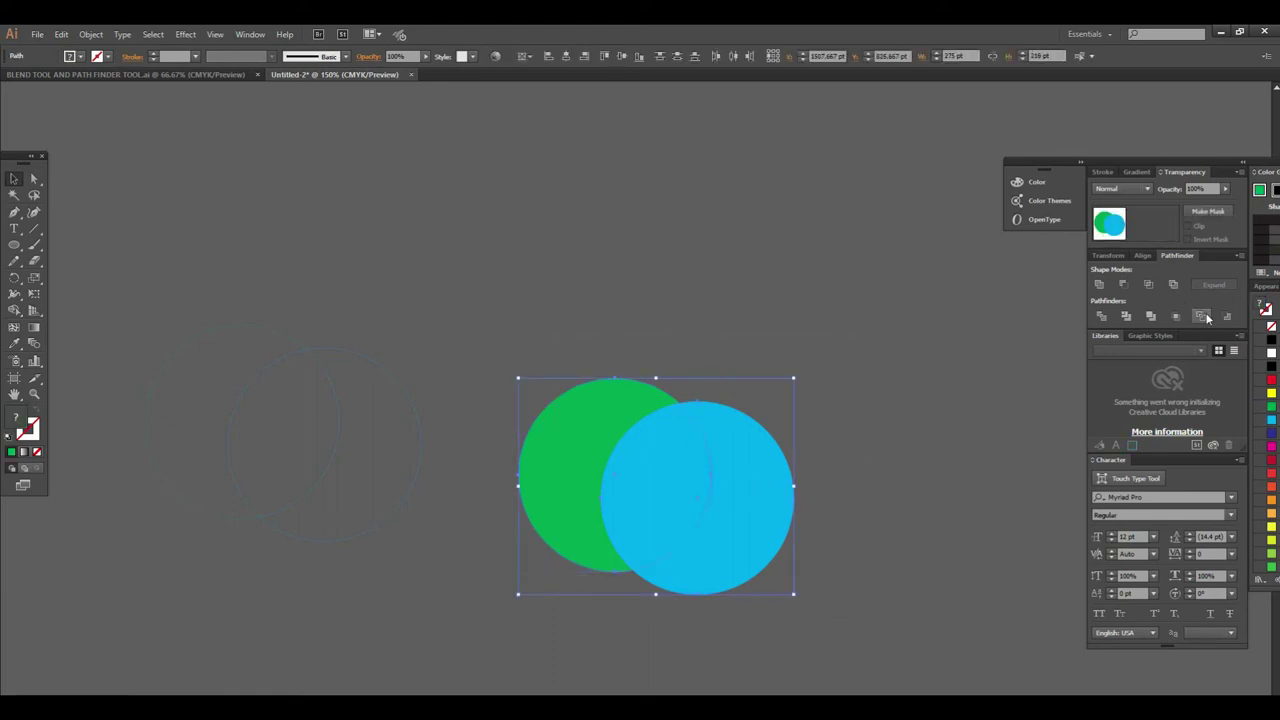
pyautogui.click(1201, 316)
pyautogui.click(934, 476)
# Zoom and pan over to the mesh.ai artboard showing the aaaaaaaaa text.
pyautogui.hotkey('ctrl', '-')
pyautogui.hotkey('ctrl', '-')
pyautogui.hotkey('ctrl', '-')
pyautogui.moveTo(514, 409)
pyautogui.mouseDown()
pyautogui.moveTo(709, 443)
pyautogui.moveTo(714, 429)
pyautogui.mouseUp()
pyautogui.hotkey('ctrl', '+')
pyautogui.moveTo(686, 471); pyautogui.dragTo(617, 456)
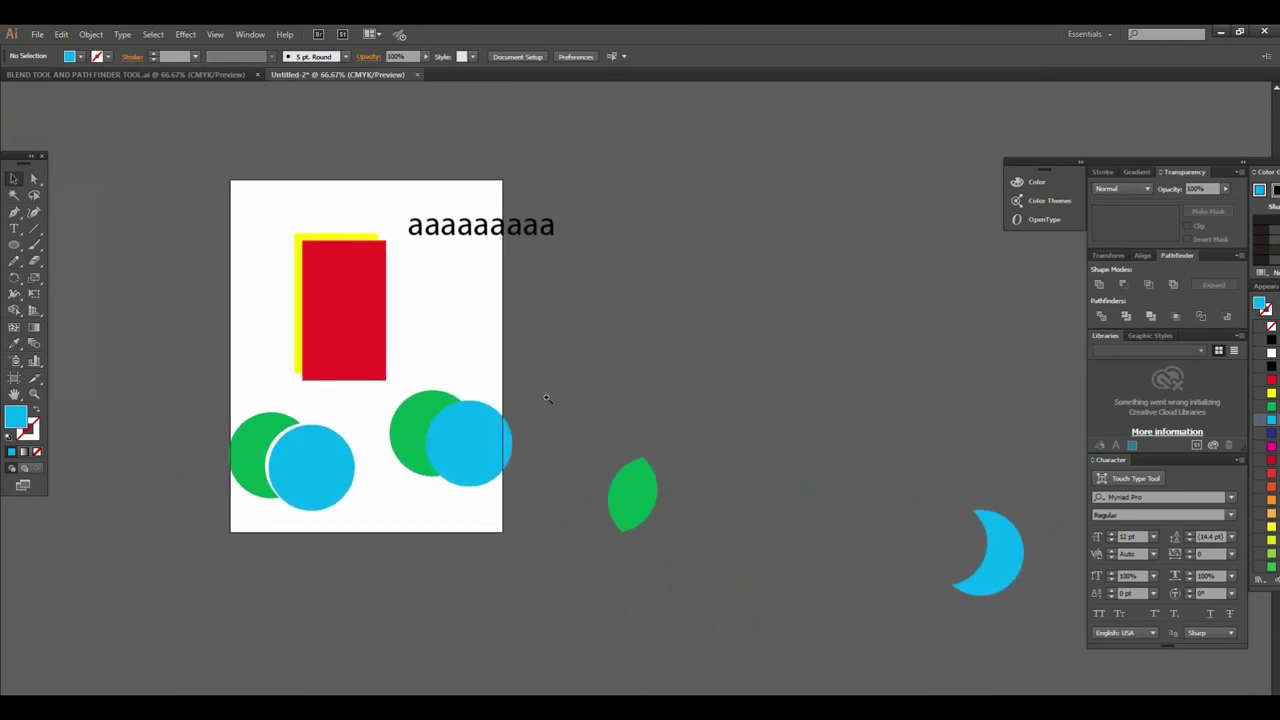
pyautogui.hotkey('ctrl', '+')
pyautogui.moveTo(547, 400)
pyautogui.mouseDown()
pyautogui.moveTo(619, 498)
pyautogui.moveTo(683, 457)
pyautogui.mouseUp()
pyautogui.hotkey('ctrl', '+')
pyautogui.hotkey('ctrl', '-')
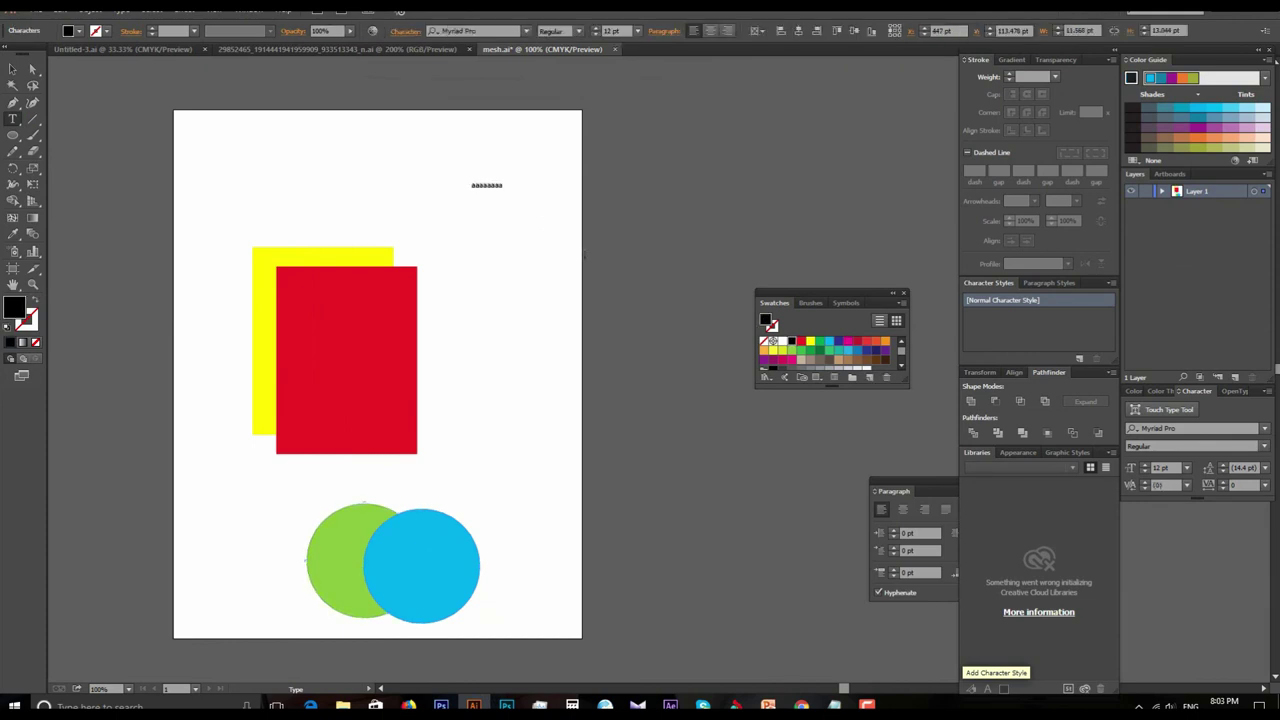
# Enlarge the aaaaaaaaa text, move it right and convert it to outlines.
pyautogui.click(13, 68)
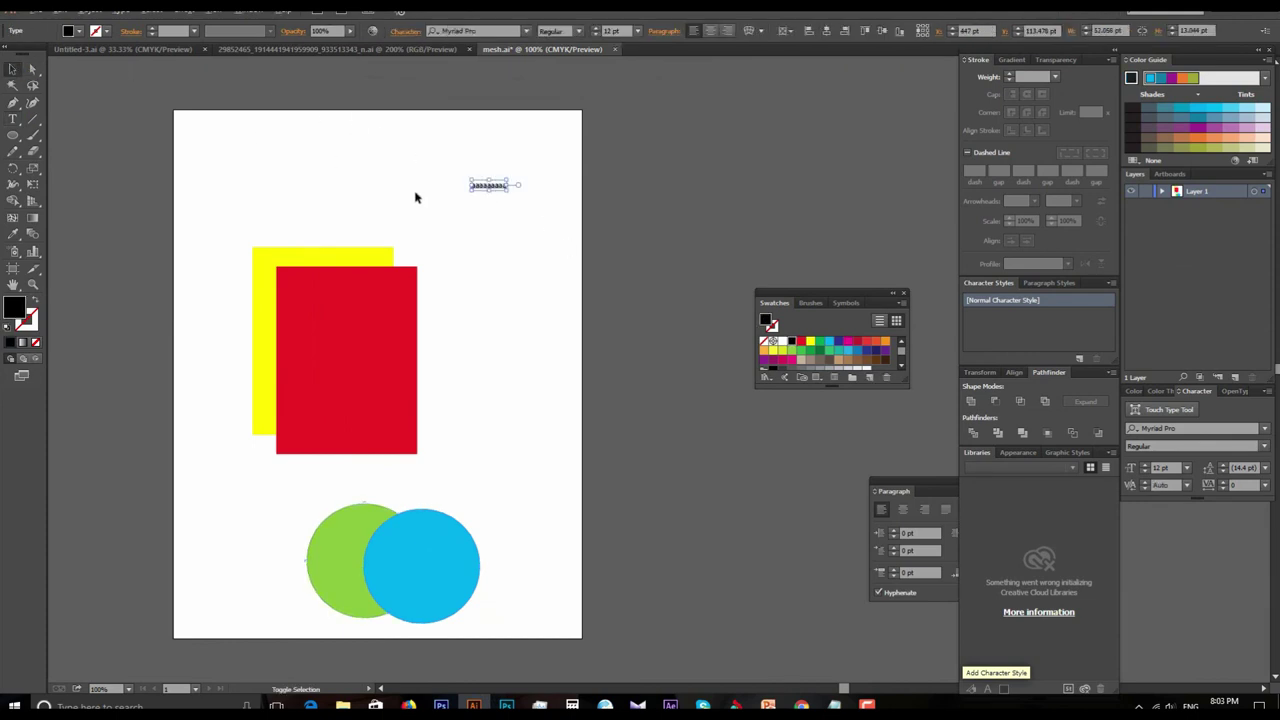
pyautogui.moveTo(507, 191); pyautogui.dragTo(688, 238)
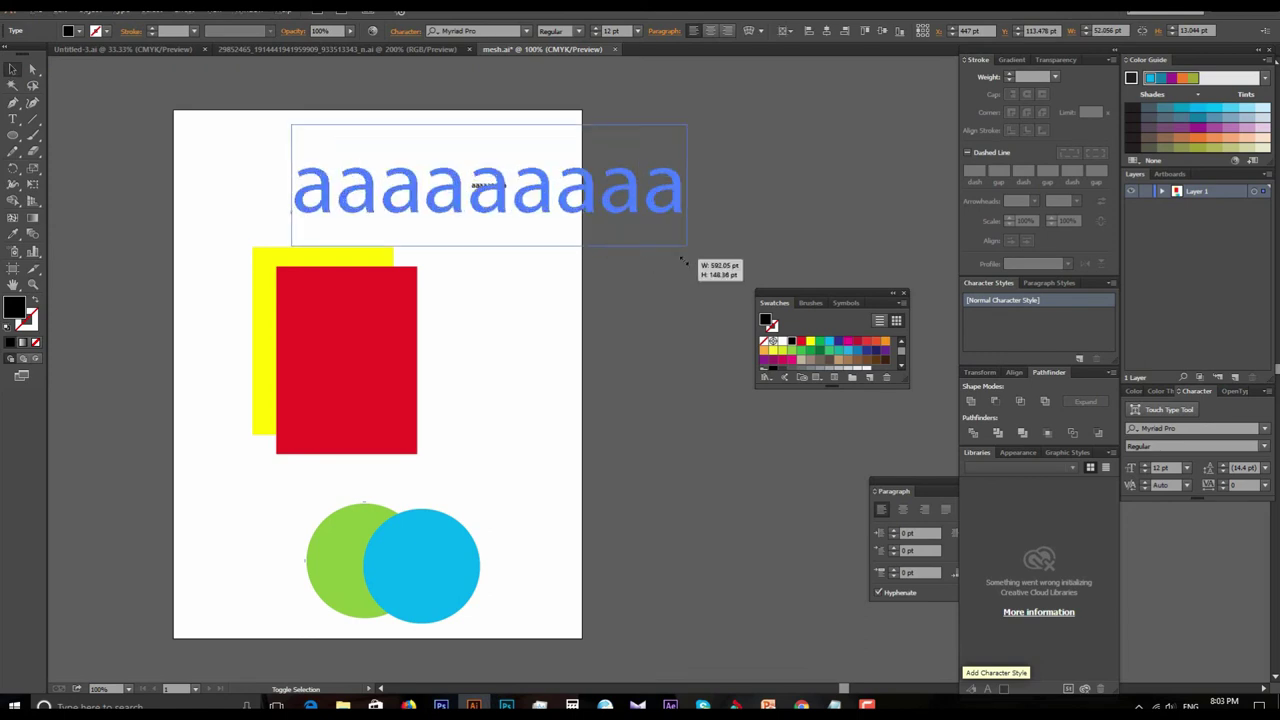
pyautogui.moveTo(466, 208); pyautogui.dragTo(622, 221)
pyautogui.rightClick(587, 218)
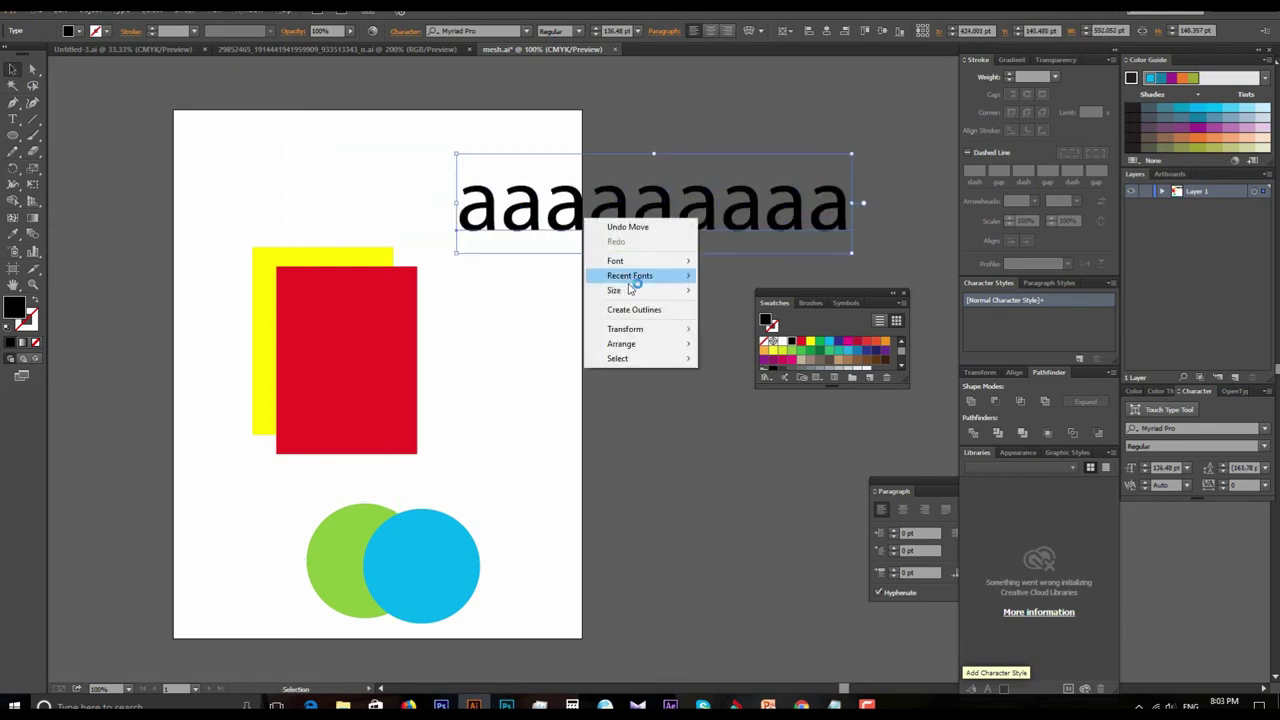
pyautogui.click(627, 310)
pyautogui.scroll(1, 623, 271)
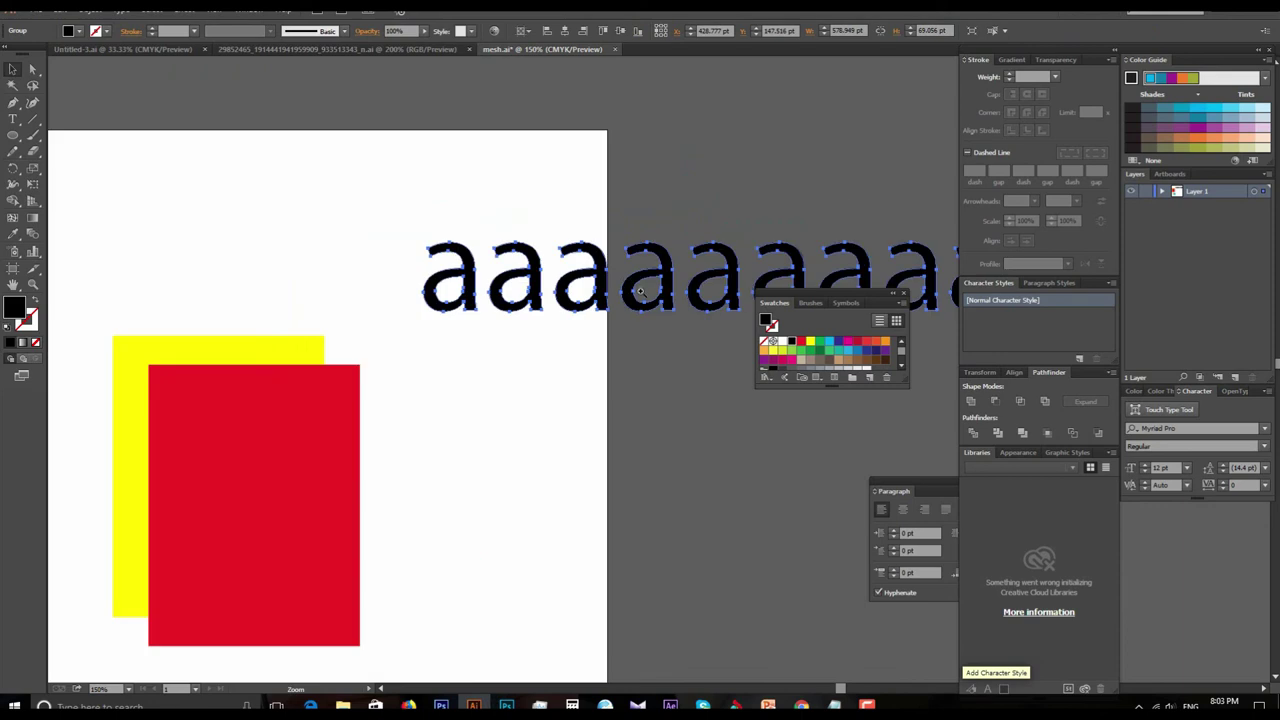
pyautogui.scroll(1, 600, 290)
pyautogui.scroll(1, 548, 303)
pyautogui.hscroll(3, 548, 303)
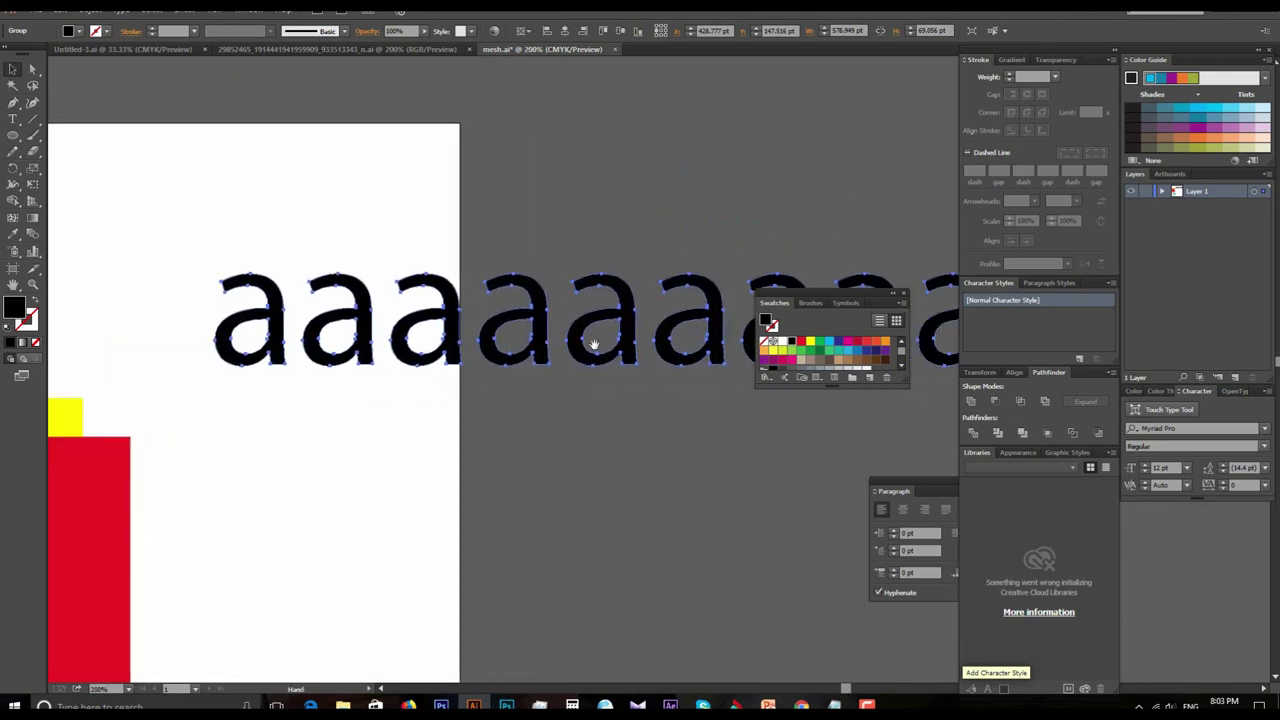
pyautogui.hscroll(2, 497, 357)
pyautogui.hscroll(-2, 523, 351)
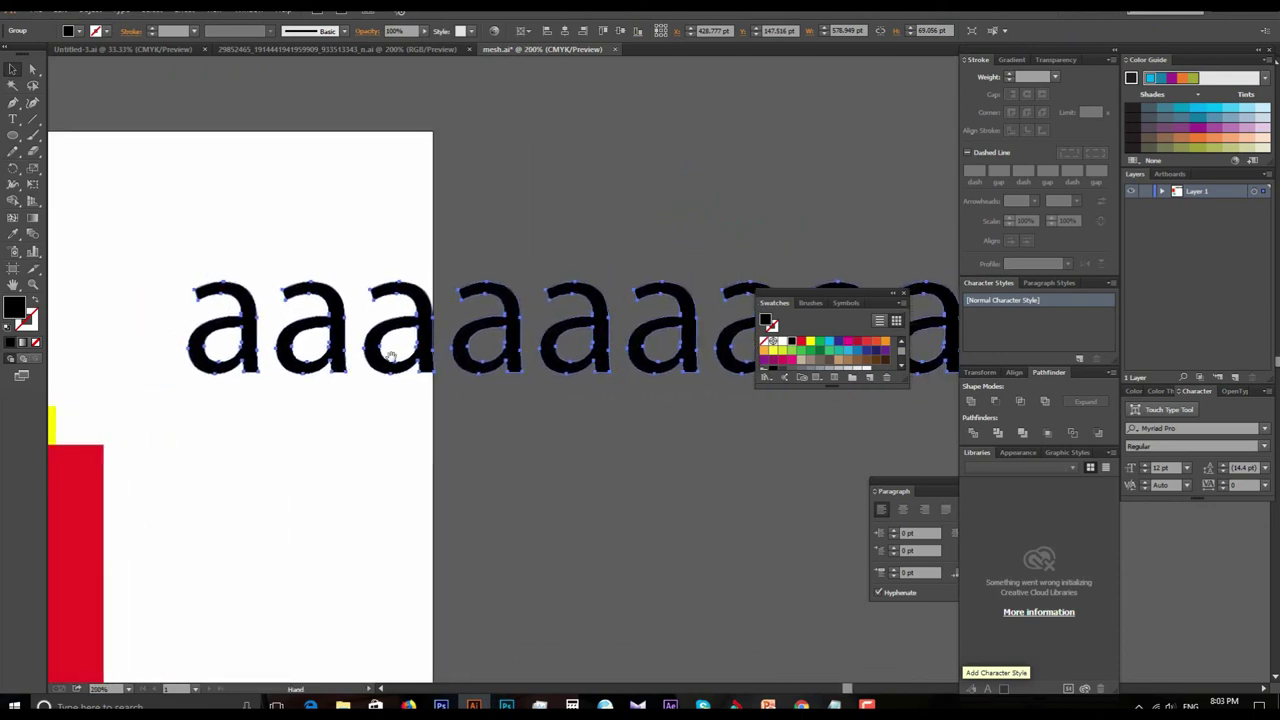
pyautogui.hscroll(-3, 540, 348)
# Ungroup the outlined letters into separate shapes.
pyautogui.click(474, 420)
pyautogui.scroll(1, 466, 331)
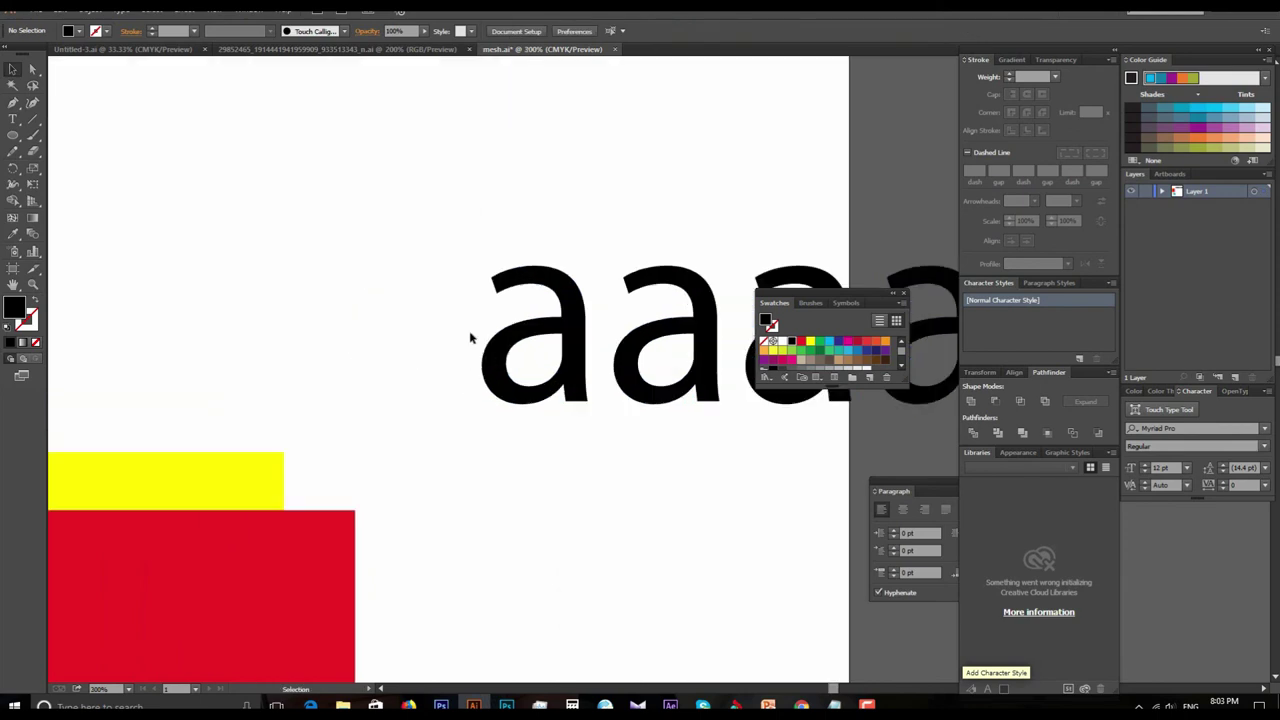
pyautogui.click(576, 338)
pyautogui.rightClick(577, 338)
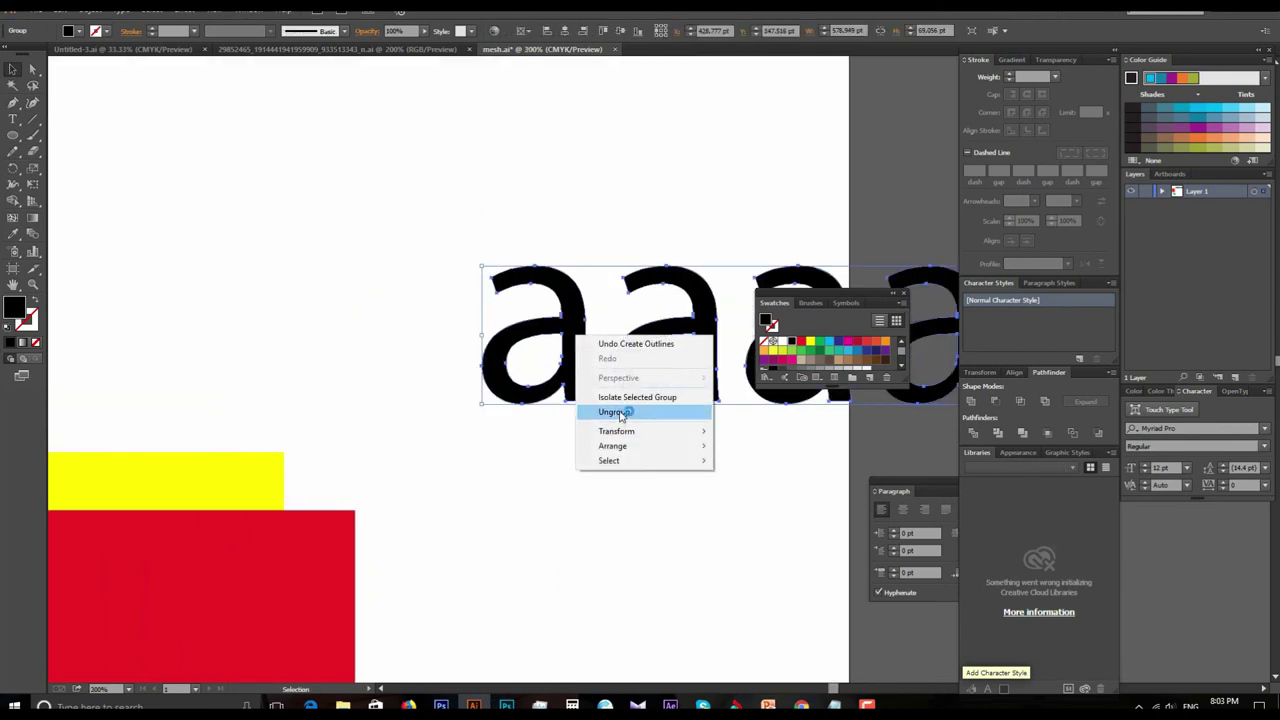
pyautogui.click(621, 414)
pyautogui.click(574, 428)
pyautogui.scroll(1, 580, 410)
pyautogui.scroll(1, 594, 400)
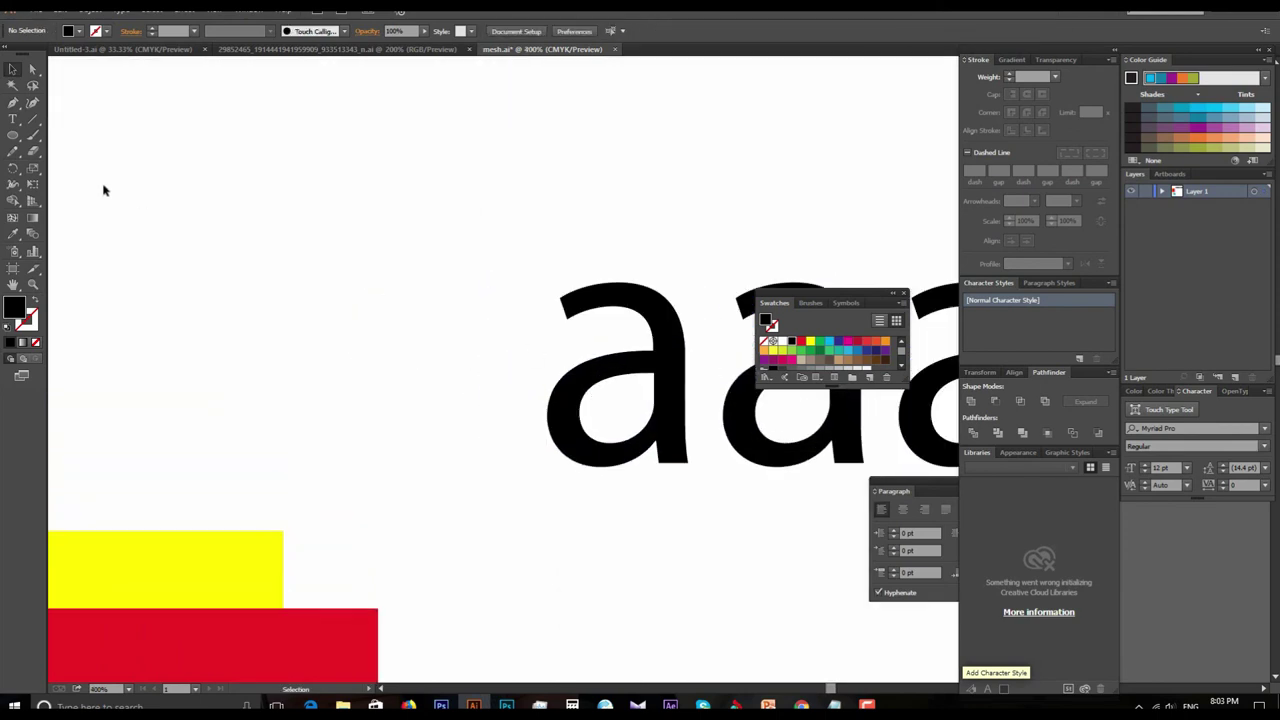
pyautogui.click(12, 135)
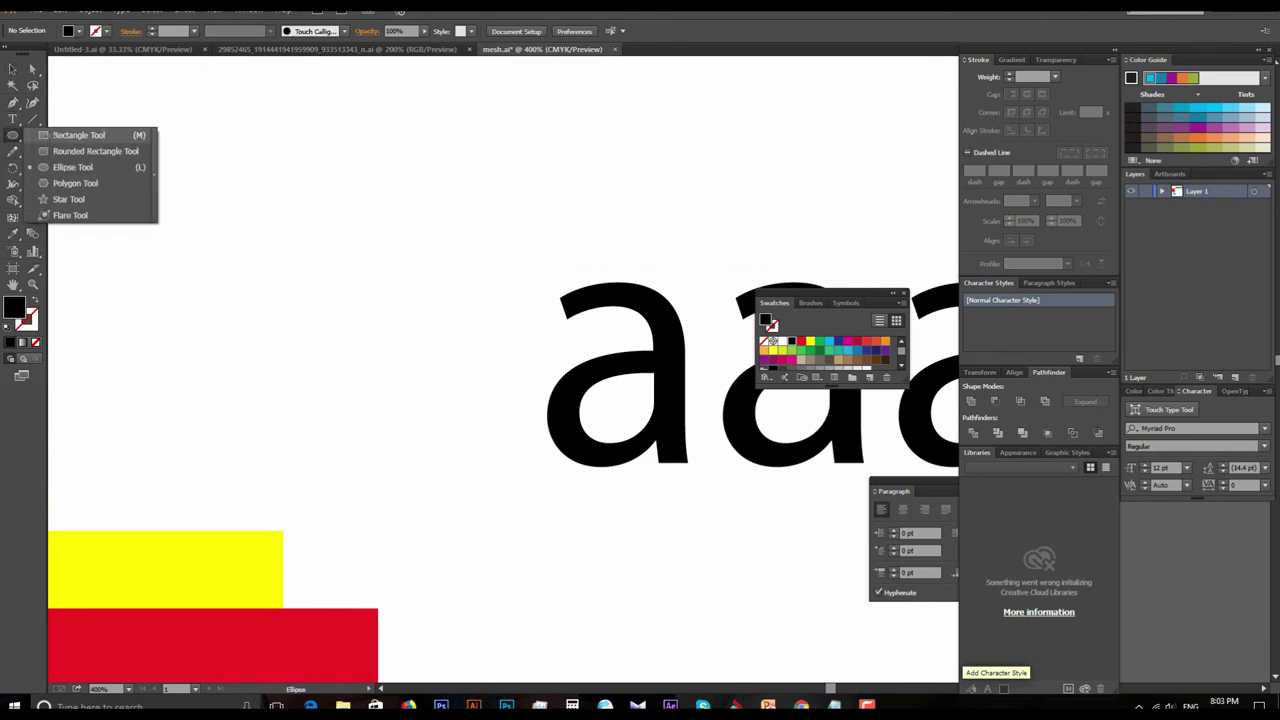
# Draw a thin red bar, tilt it about 30 degrees and place it over the first a.
pyautogui.click(50, 140)
pyautogui.moveTo(500, 248); pyautogui.dragTo(510, 320)
pyautogui.click(12, 68)
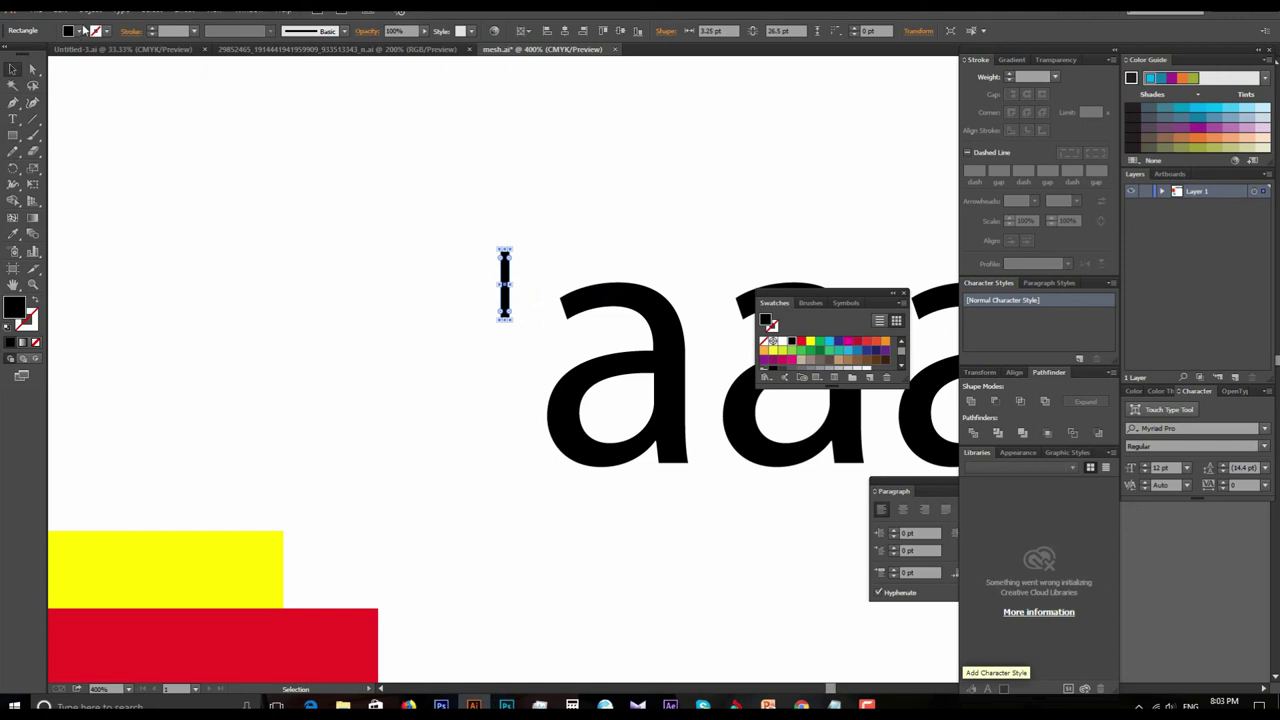
pyautogui.click(79, 31)
pyautogui.click(45, 54)
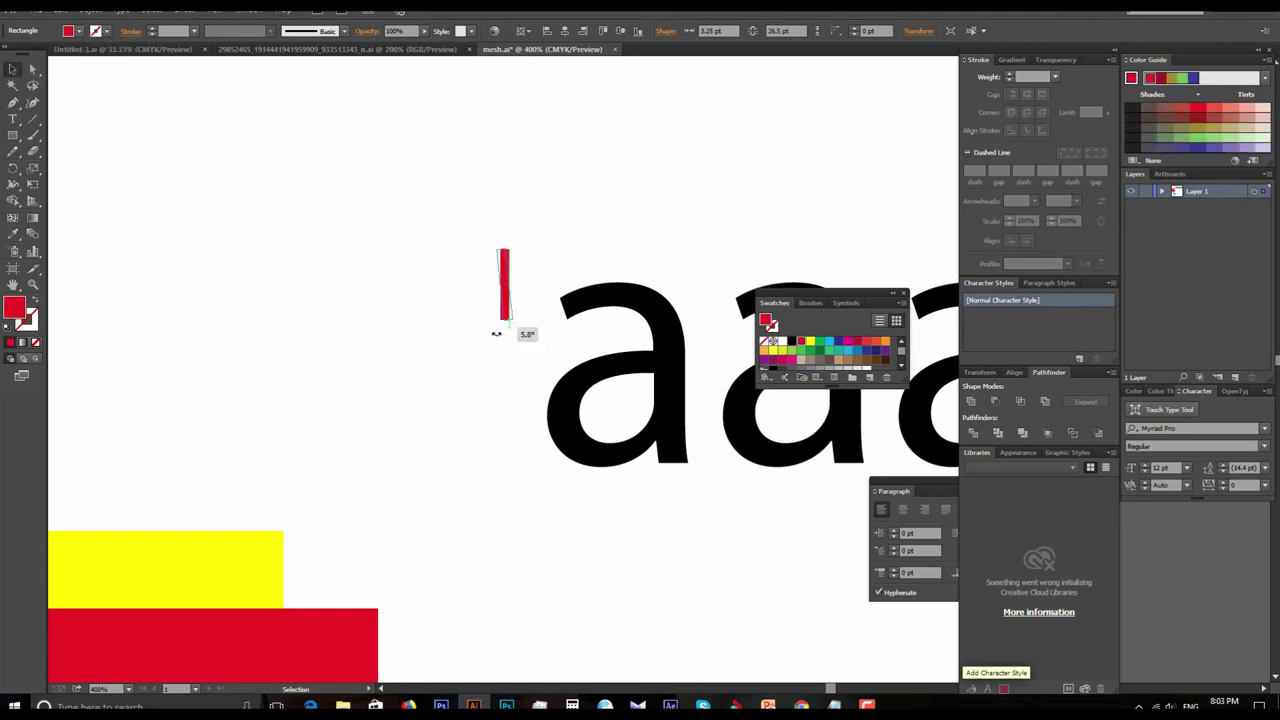
pyautogui.moveTo(510, 324); pyautogui.dragTo(472, 334)
pyautogui.moveTo(515, 270); pyautogui.dragTo(663, 292)
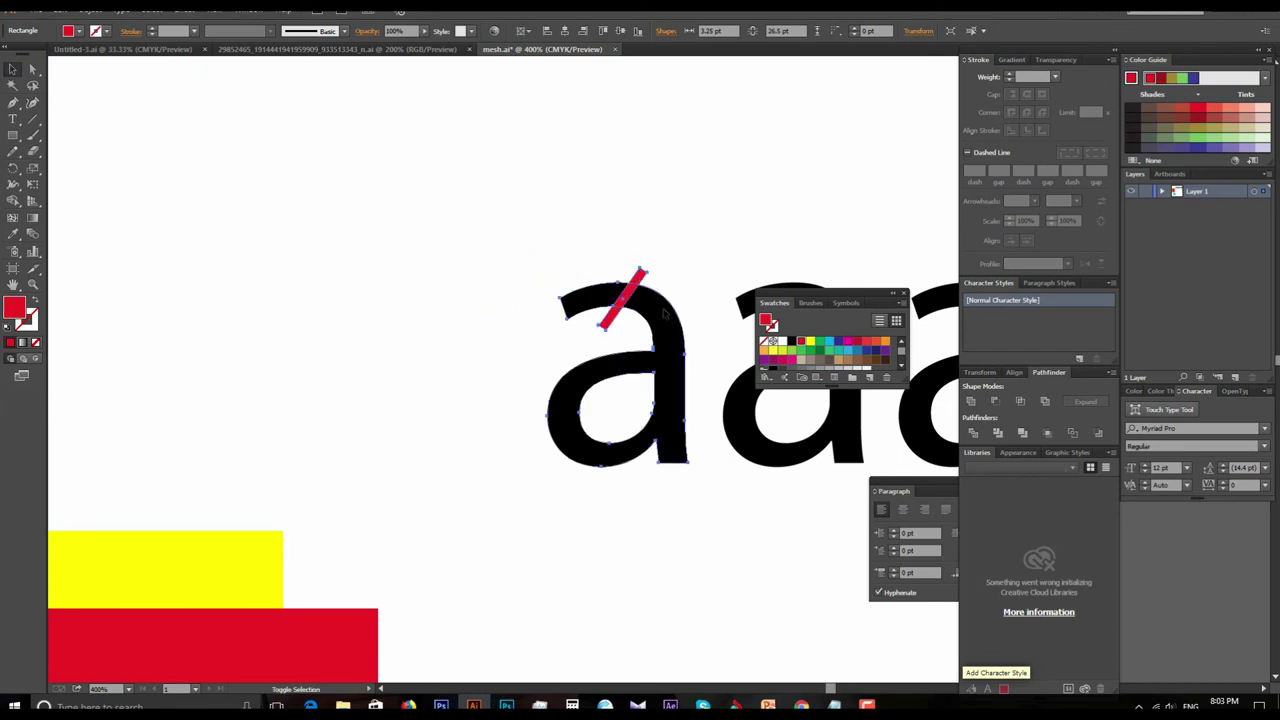
# Divide the first a along the red bar, ungroup the pieces and delete one slash piece.
pyautogui.keyDown('shift'); pyautogui.click(664, 313); pyautogui.keyUp('shift')
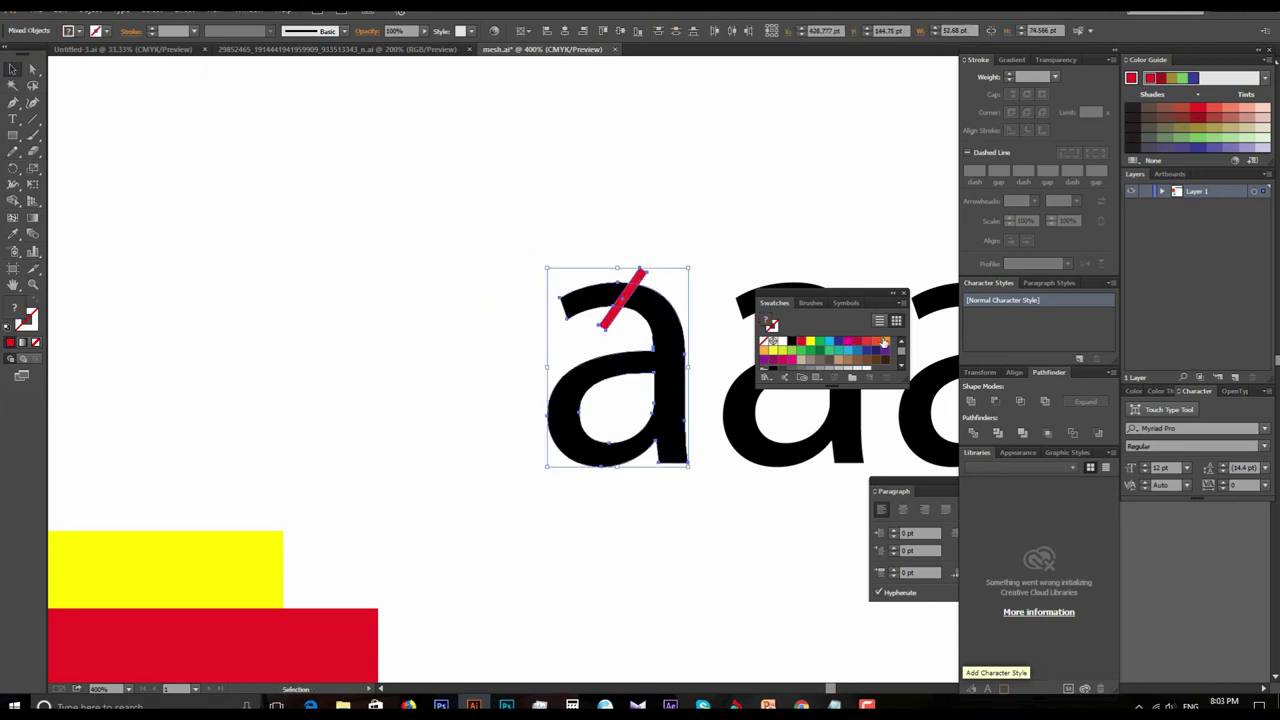
pyautogui.click(975, 434)
pyautogui.rightClick(382, 266)
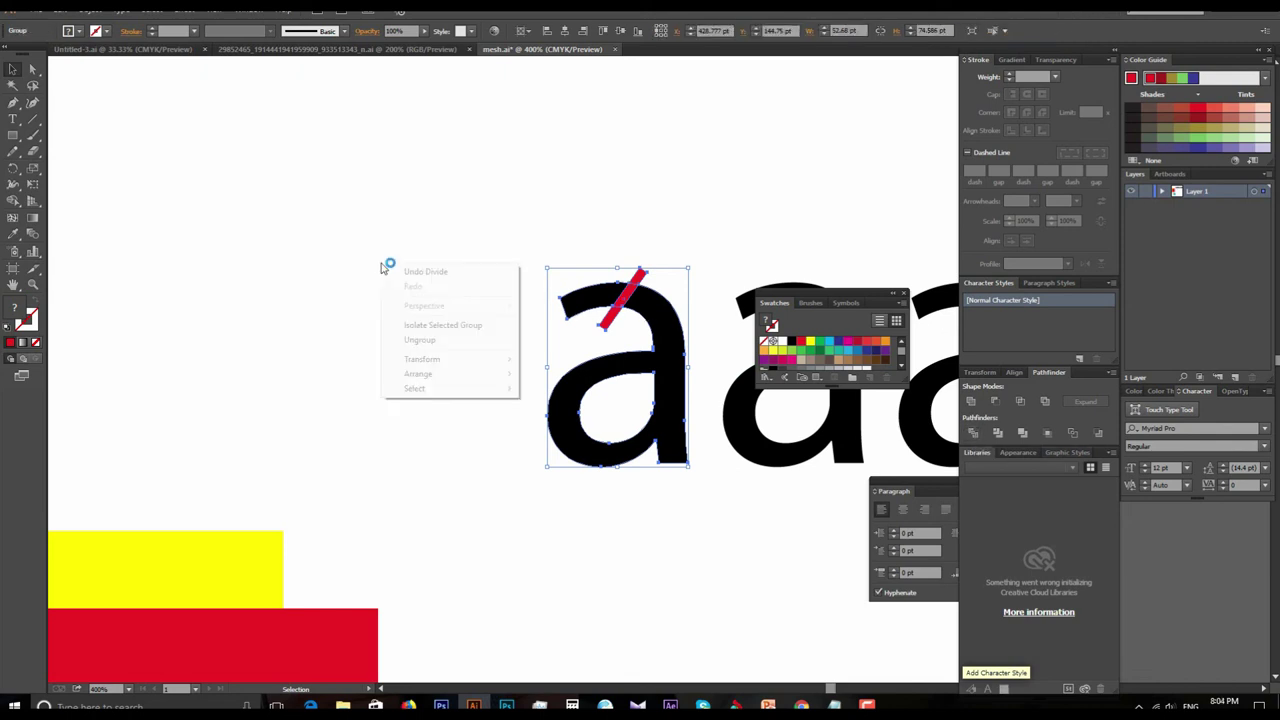
pyautogui.click(452, 341)
pyautogui.click(680, 277)
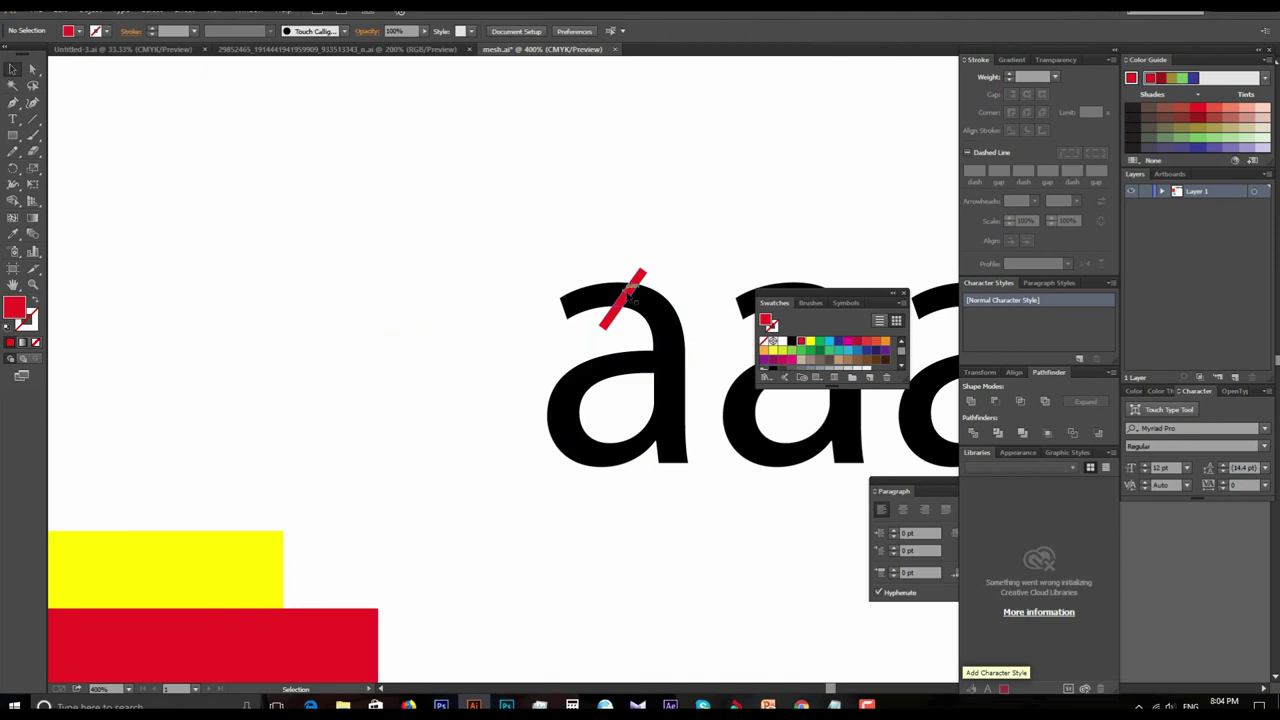
pyautogui.click(628, 292)
pyautogui.press('Delete')
# Delete the upper red slash piece and zoom out to show the whole artboard.
pyautogui.click(640, 277)
pyautogui.press('Delete')
pyautogui.keyDown('alt'); pyautogui.click(645, 437); pyautogui.keyUp('alt')
pyautogui.moveTo(726, 414)
pyautogui.mouseDown()
pyautogui.moveTo(591, 391)
pyautogui.moveTo(612, 376)
pyautogui.mouseUp()
pyautogui.keyDown('alt'); pyautogui.click(591, 391); pyautogui.keyUp('alt')
pyautogui.keyDown('alt'); pyautogui.click(637, 431); pyautogui.keyUp('alt')
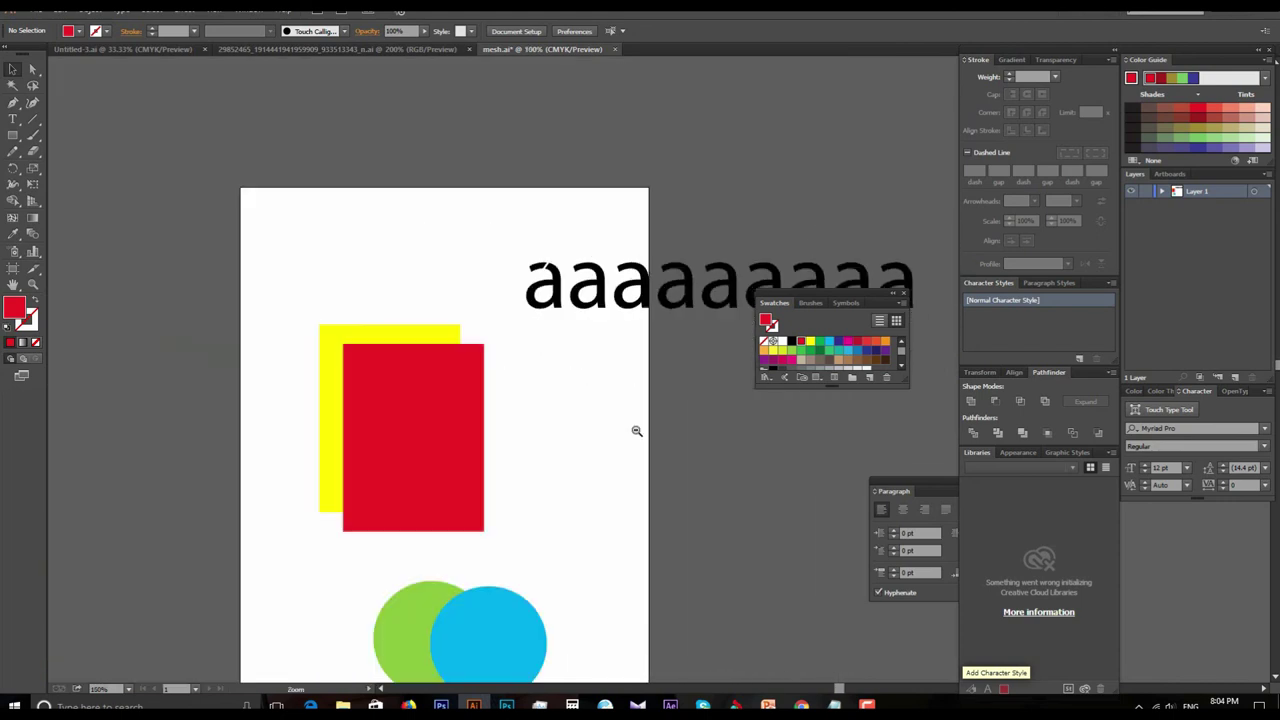
pyautogui.moveTo(589, 434); pyautogui.dragTo(557, 431)
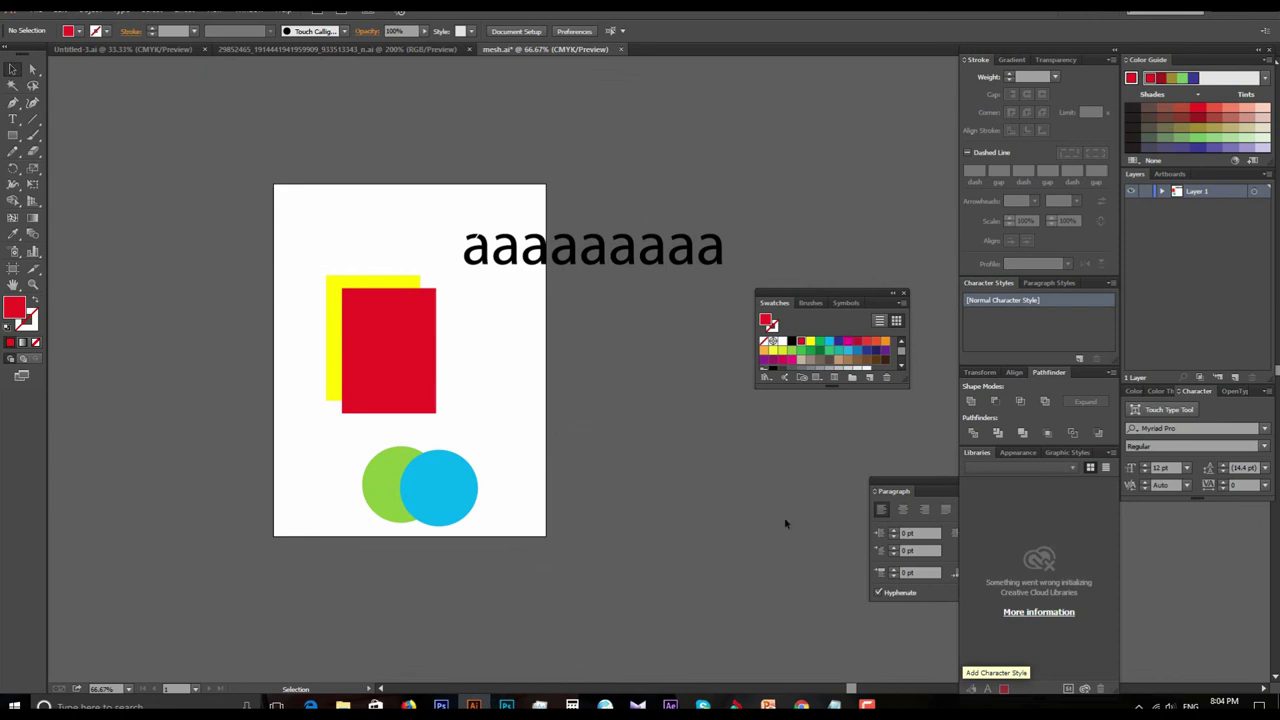
pyautogui.click(867, 705)
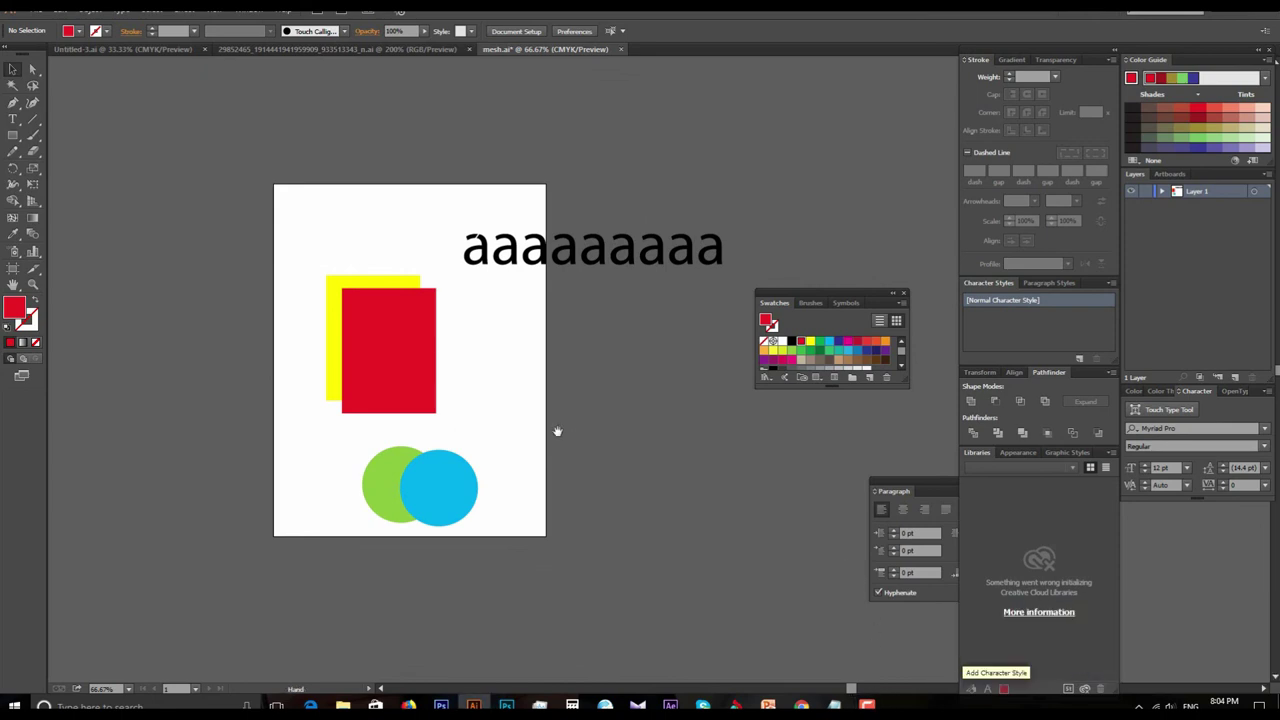